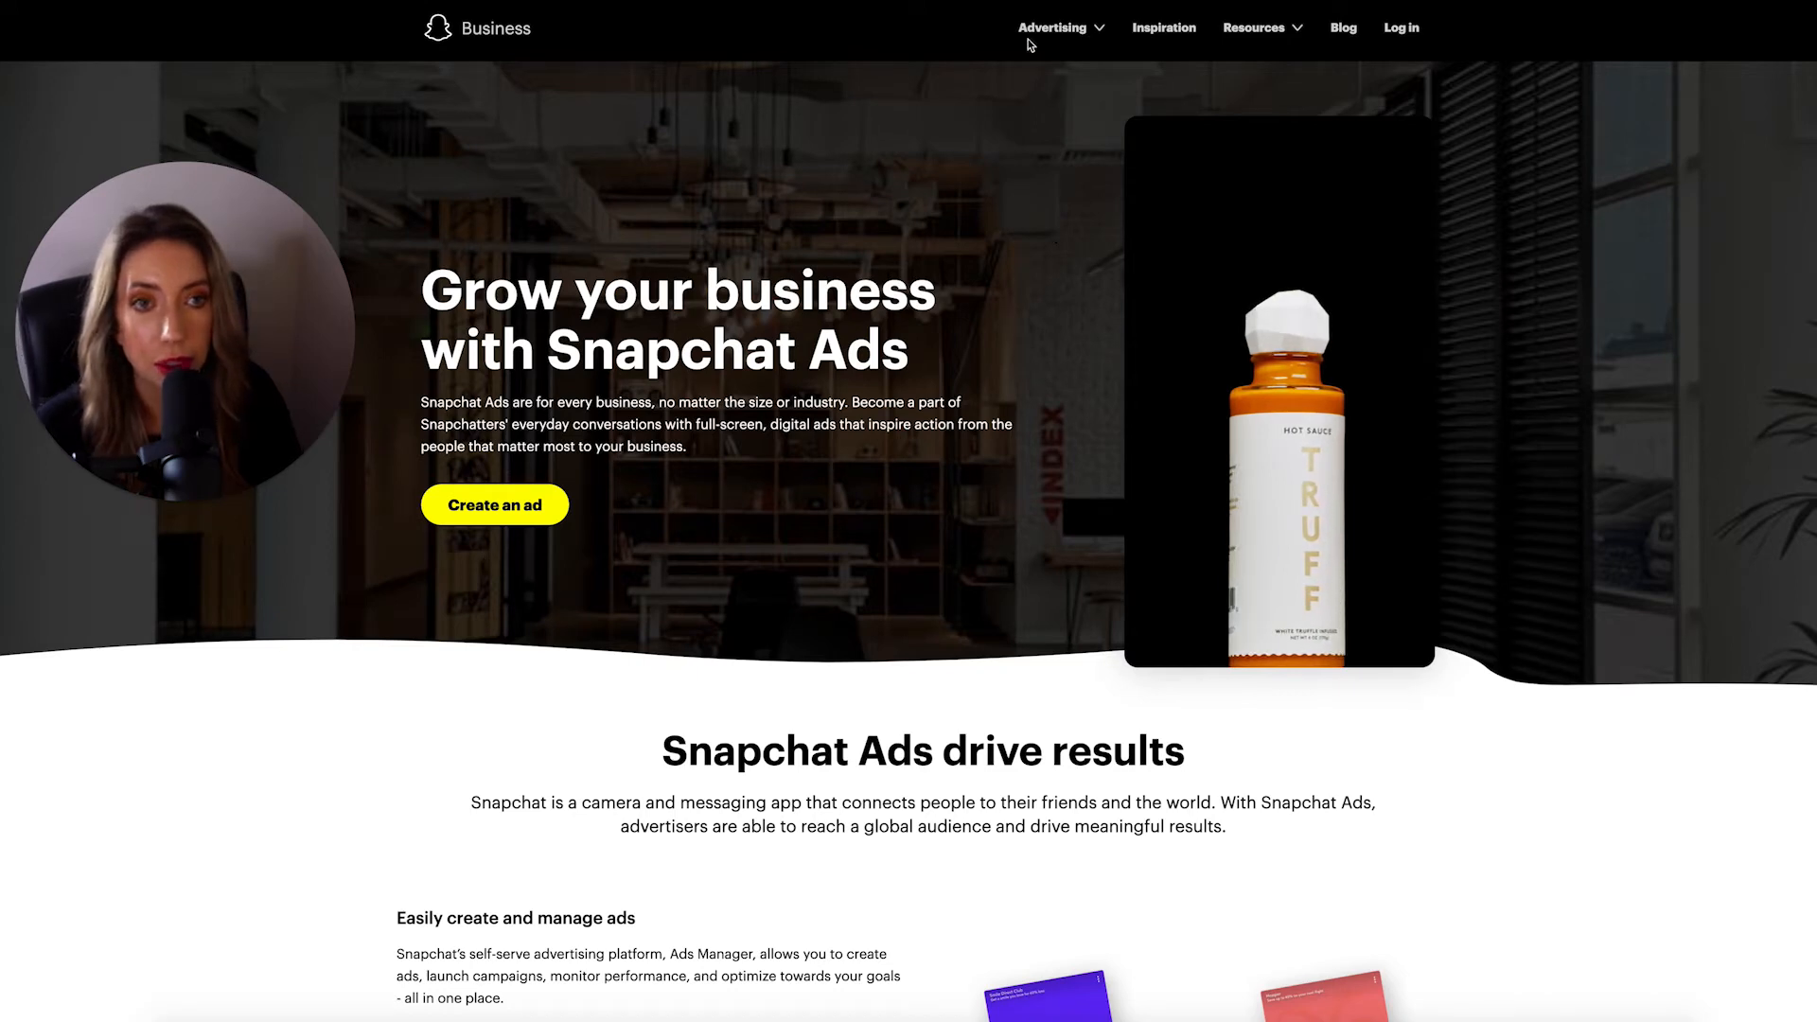
# Review the Snapchat Ads overview page, covering ad management, audience reach and the minimum daily spend.
pyautogui.click(1088, 36)
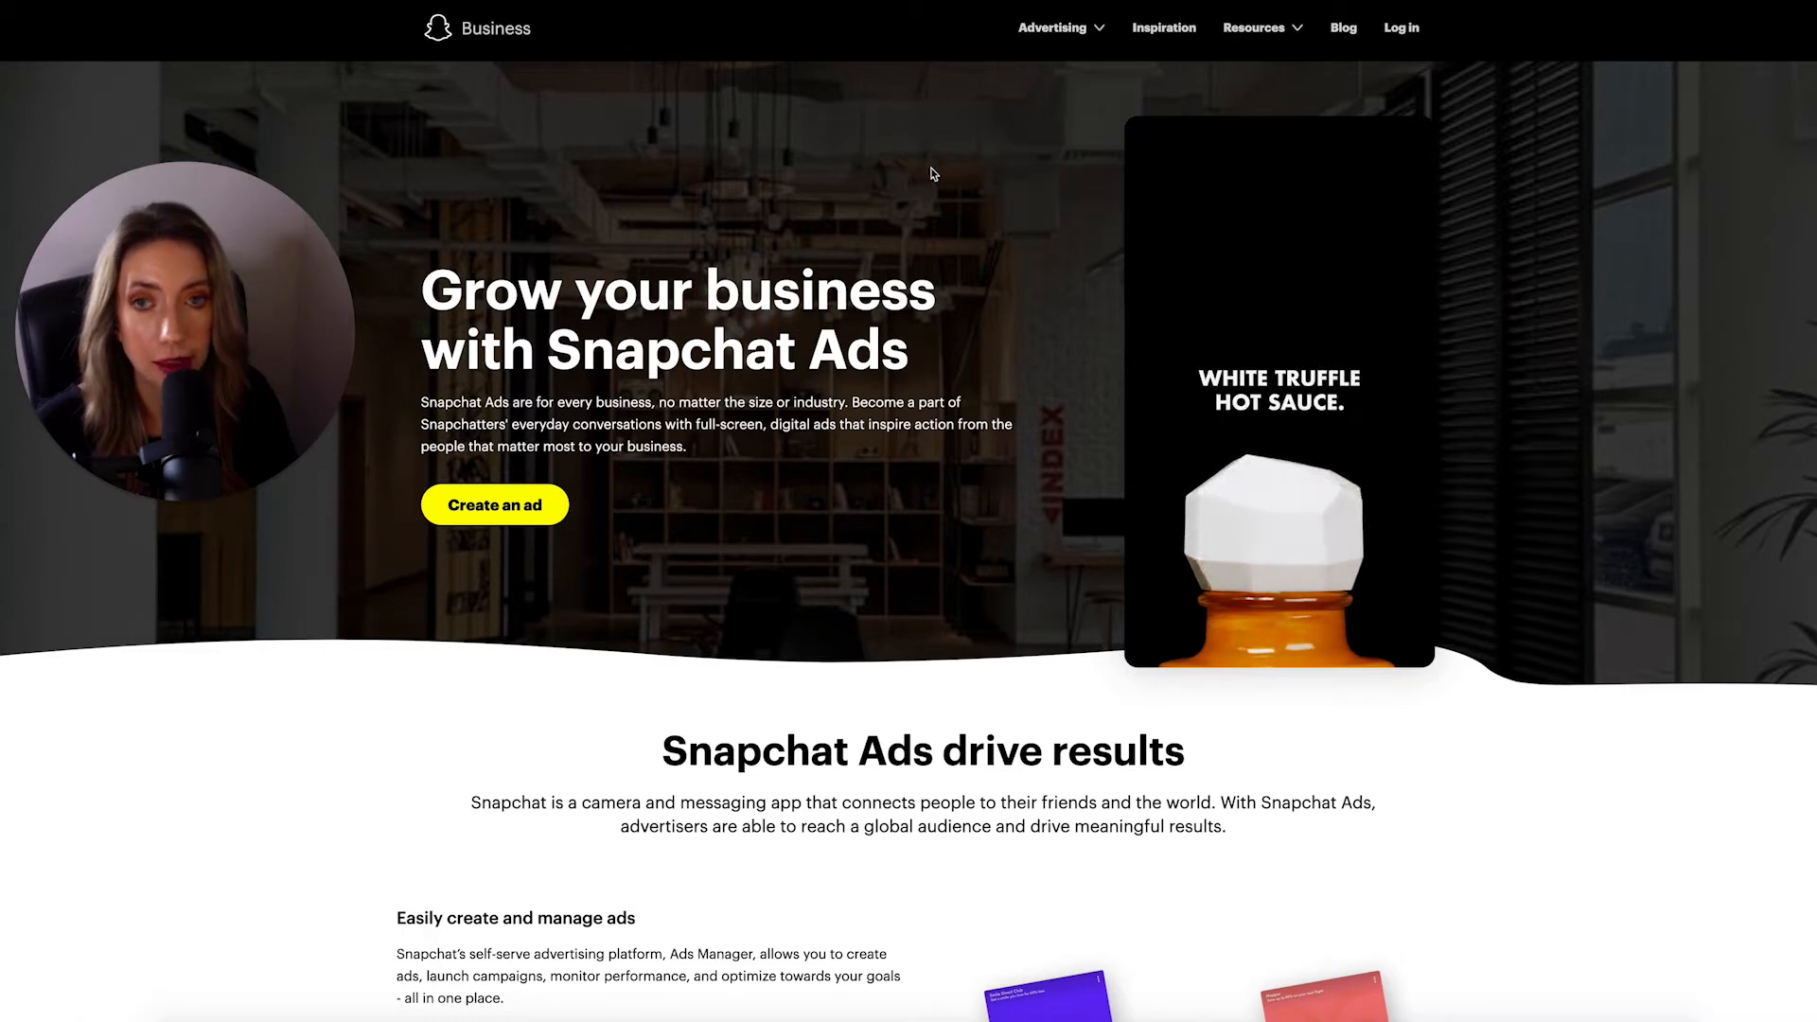
pyautogui.scroll(-3, 694, 762)
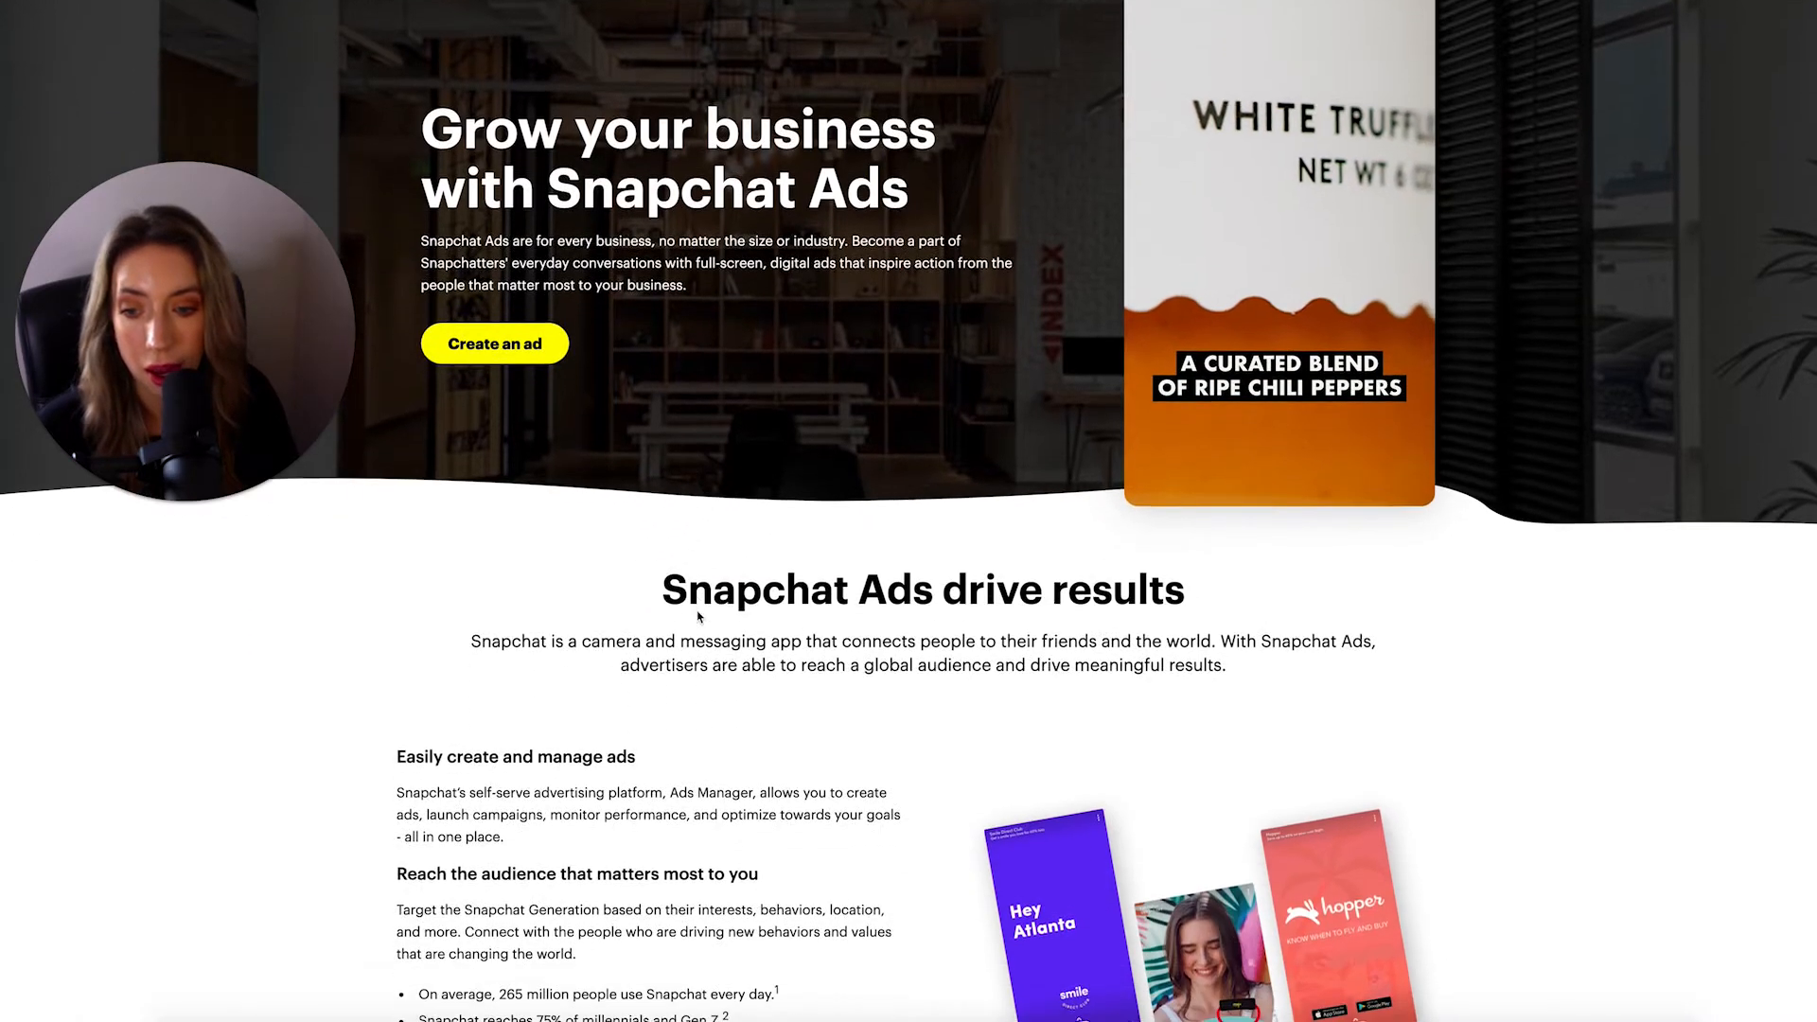
pyautogui.scroll(-2, 694, 761)
pyautogui.scroll(-3, 683, 829)
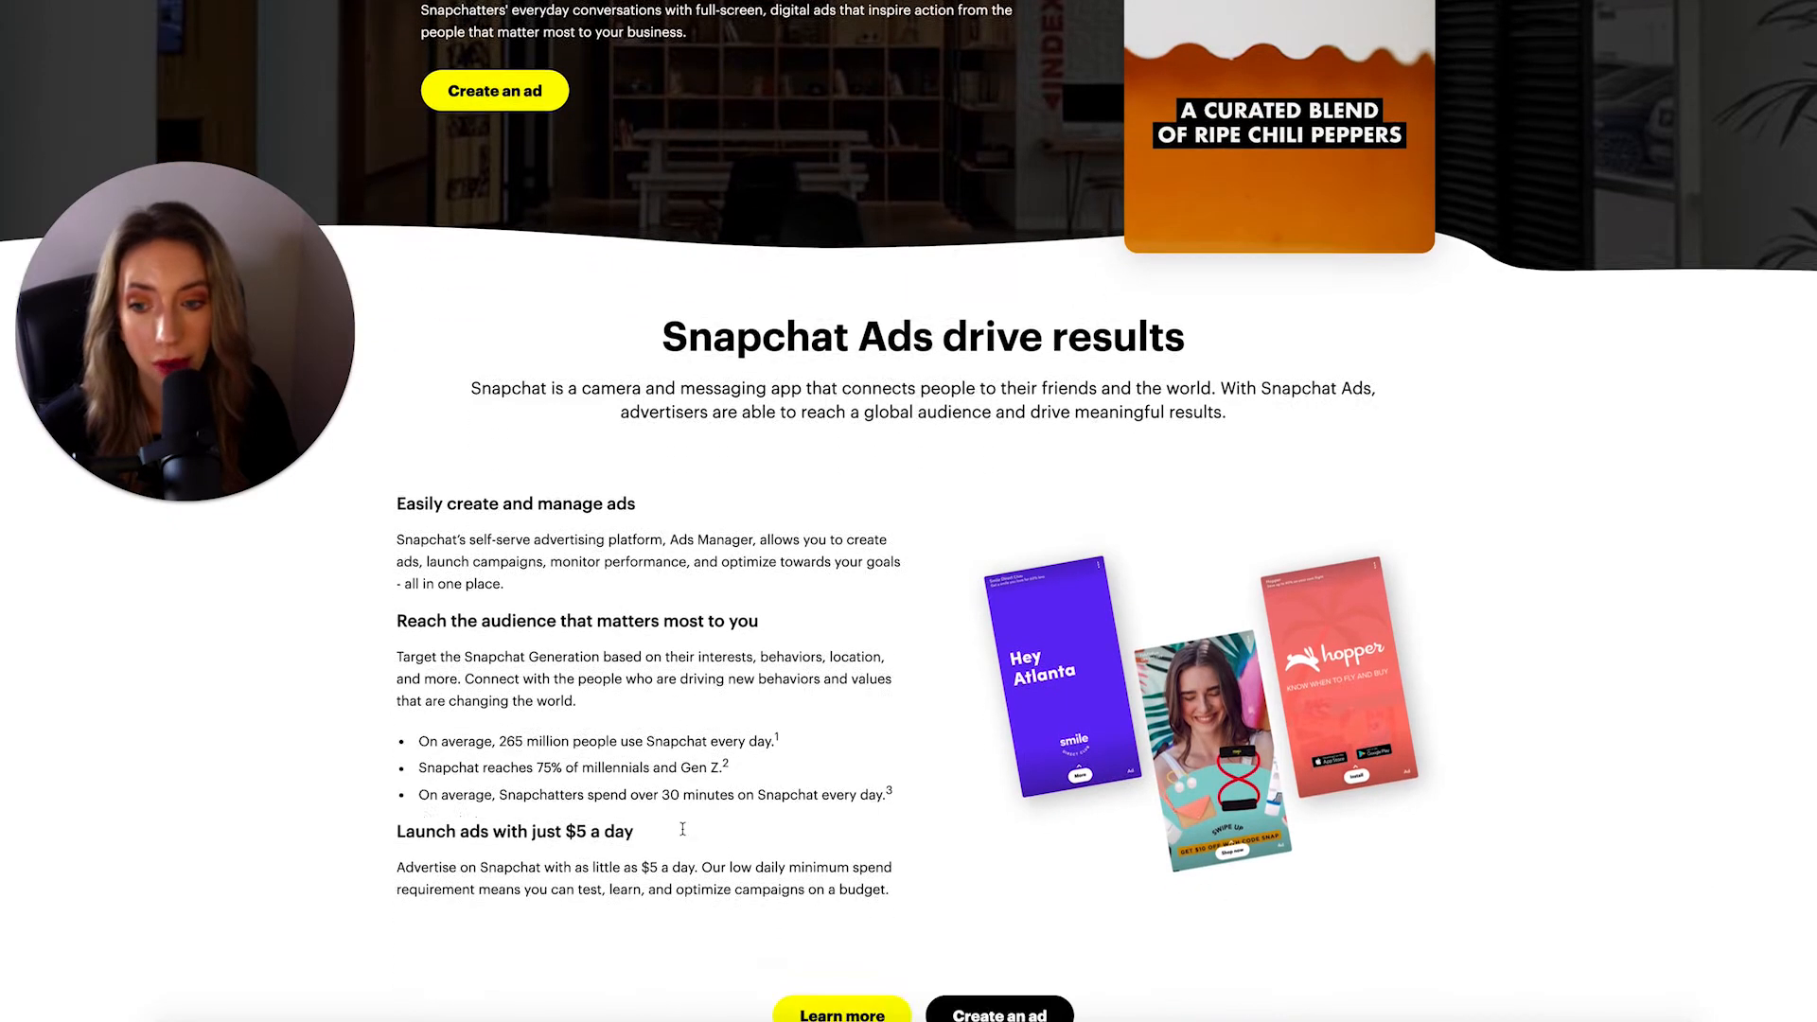
pyautogui.scroll(-1, 683, 829)
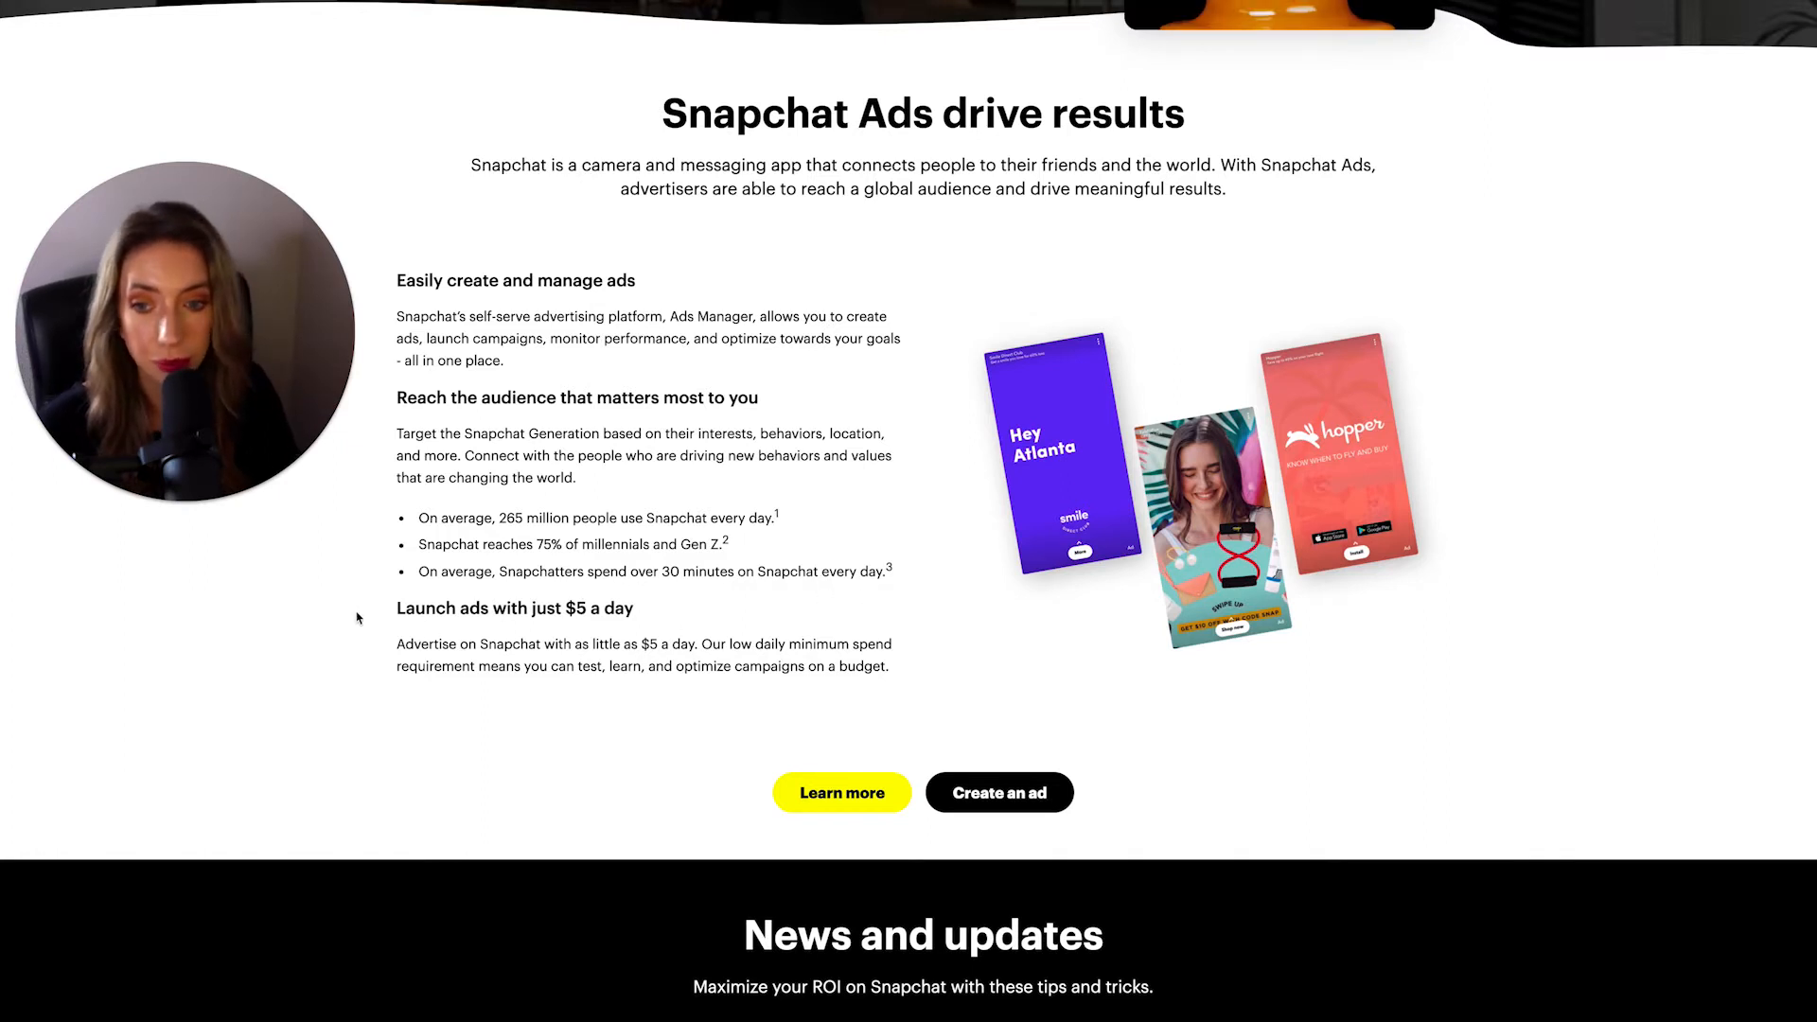
pyautogui.scroll(1, 355, 592)
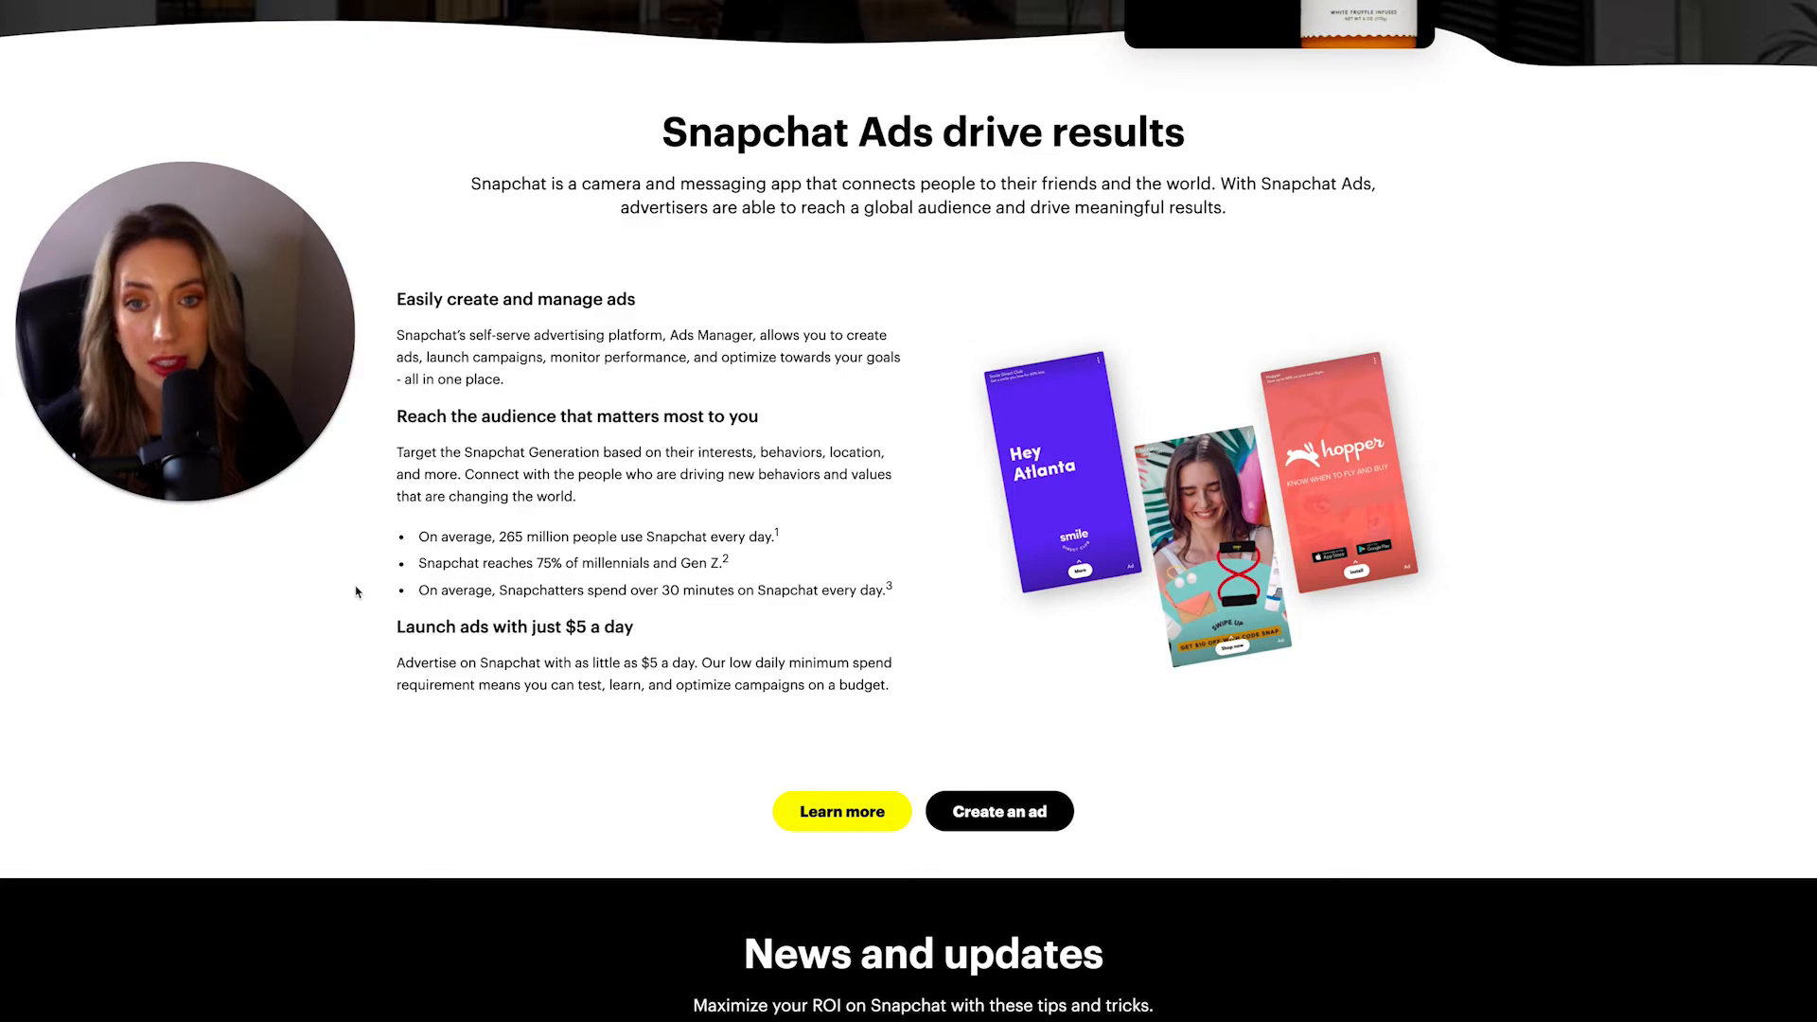
pyautogui.scroll(1, 357, 592)
pyautogui.scroll(4, 357, 591)
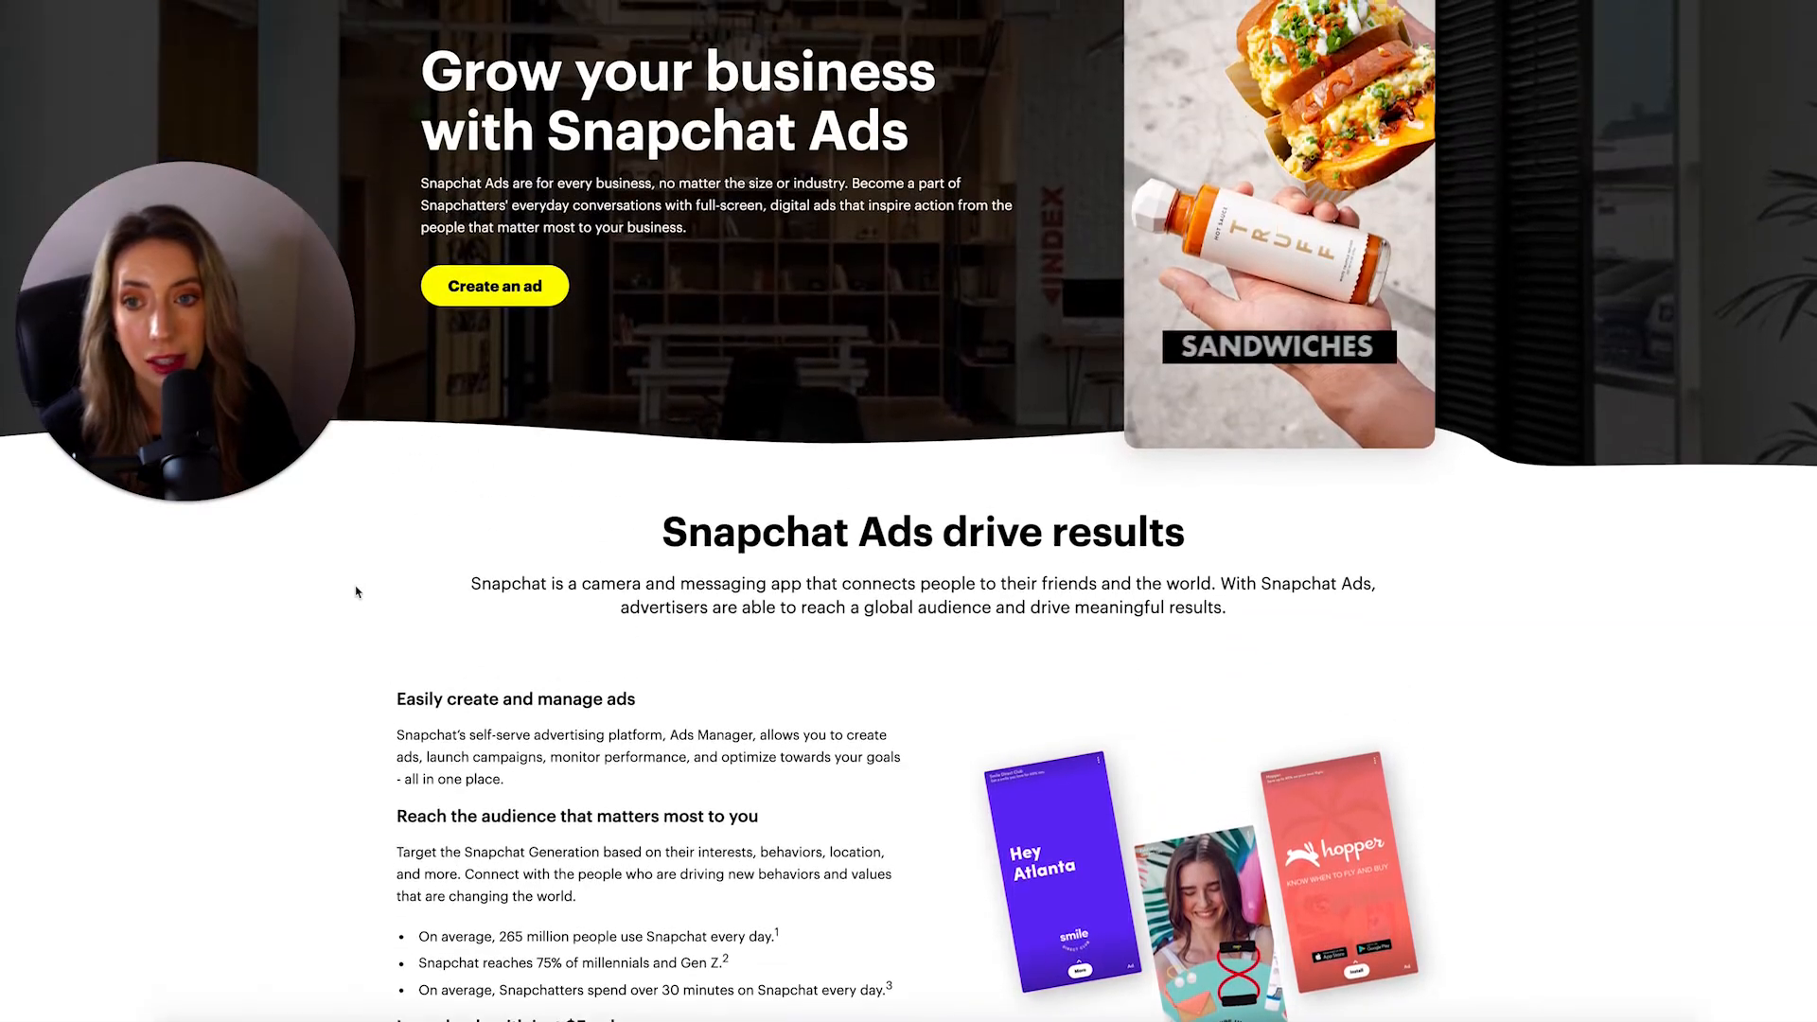
pyautogui.scroll(1, 357, 591)
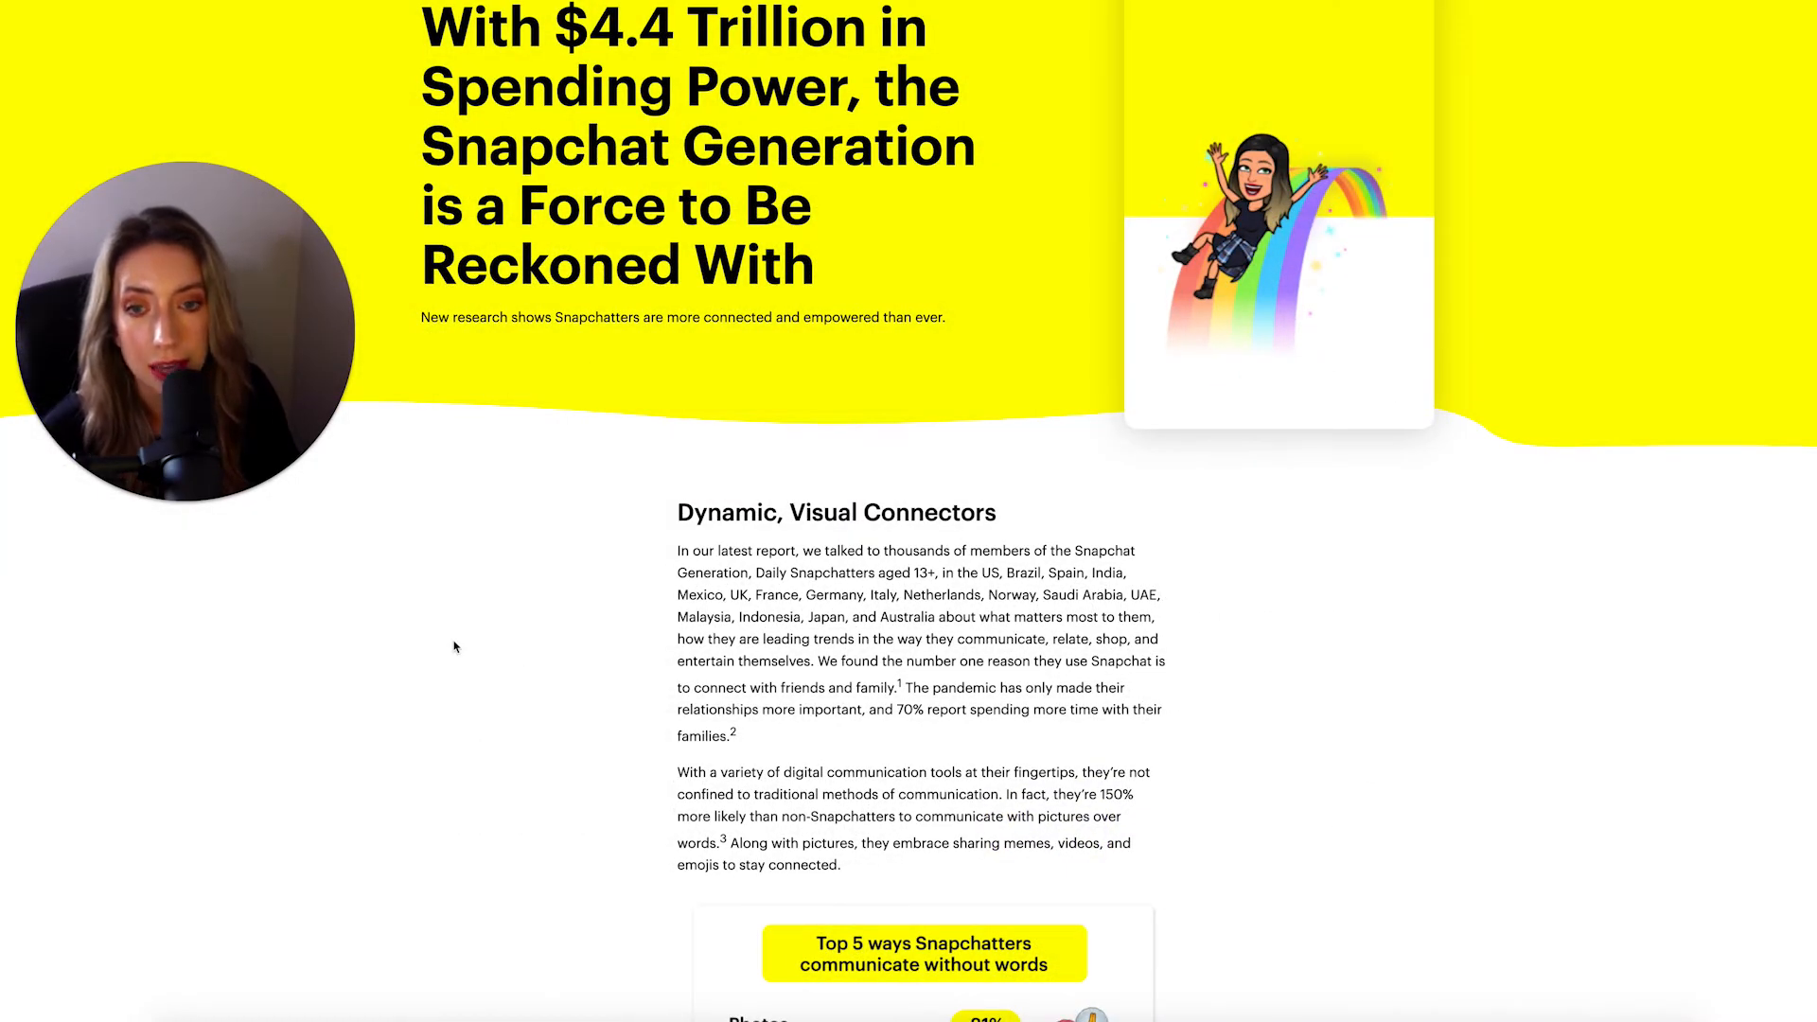
# Read the Snapchat Generation research article's sections on visual communication and global spending power by region.
pyautogui.scroll(-2, 564, 846)
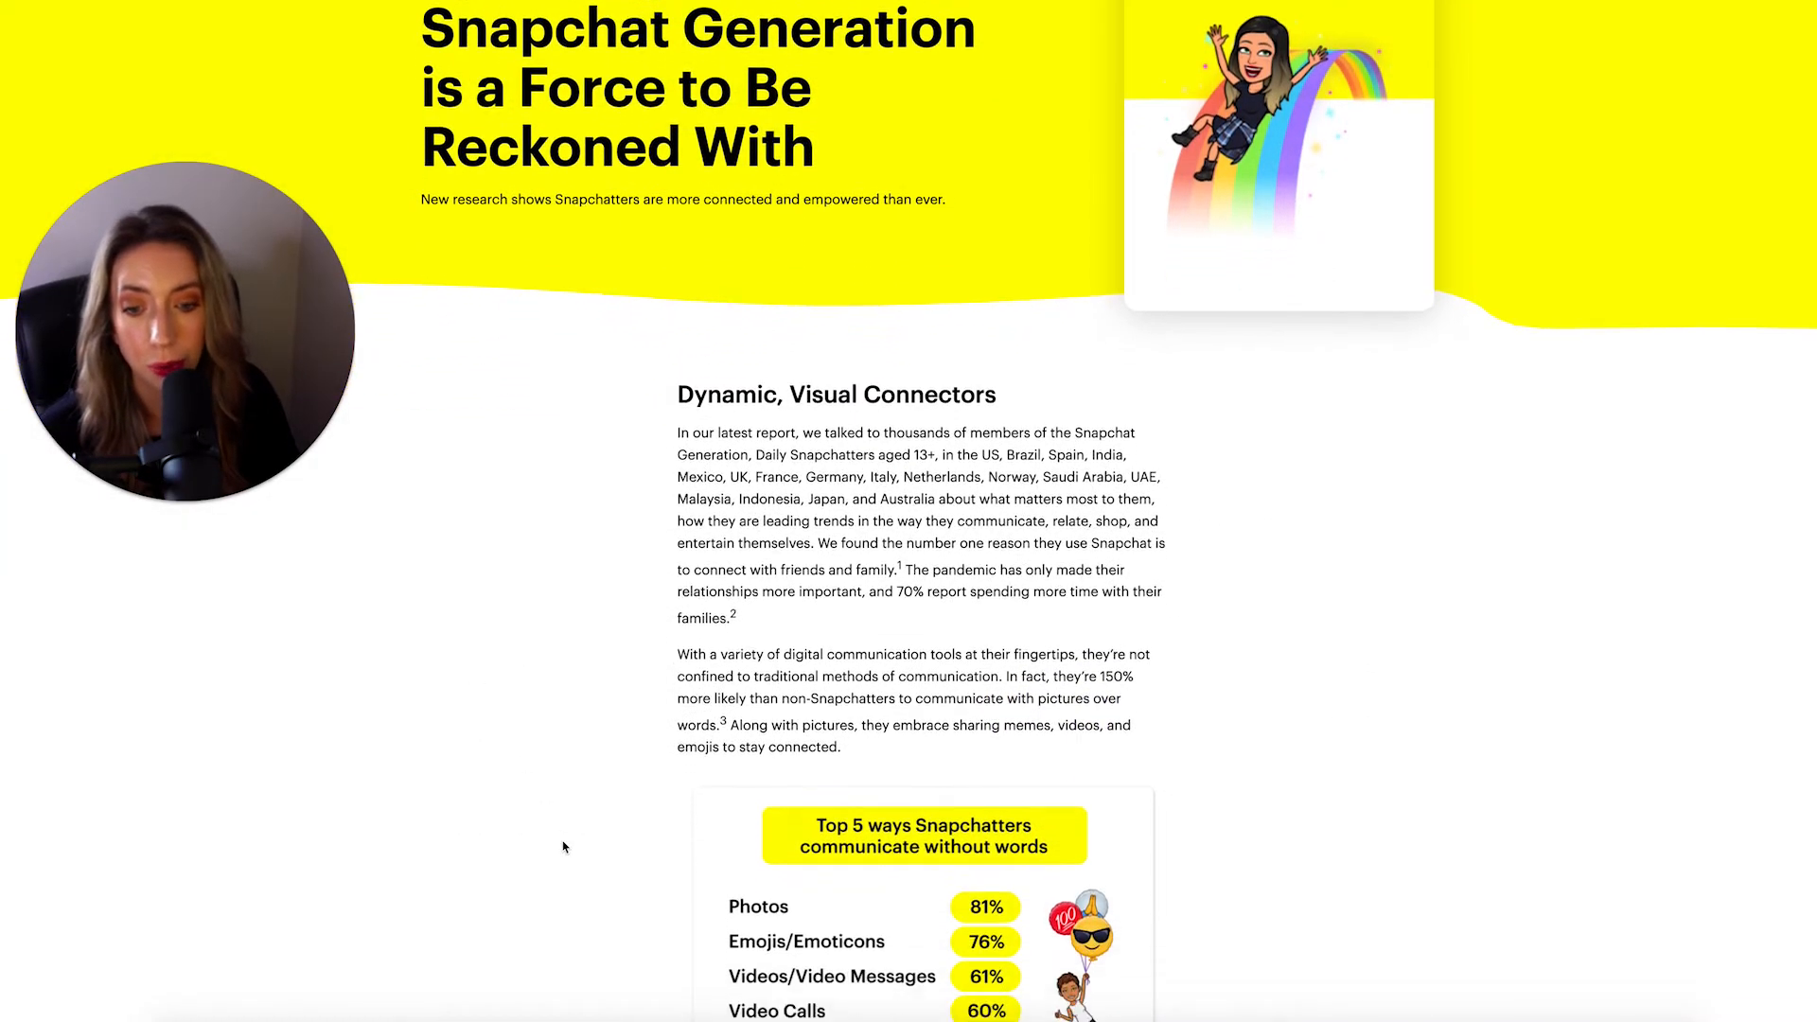
pyautogui.scroll(-12, 564, 846)
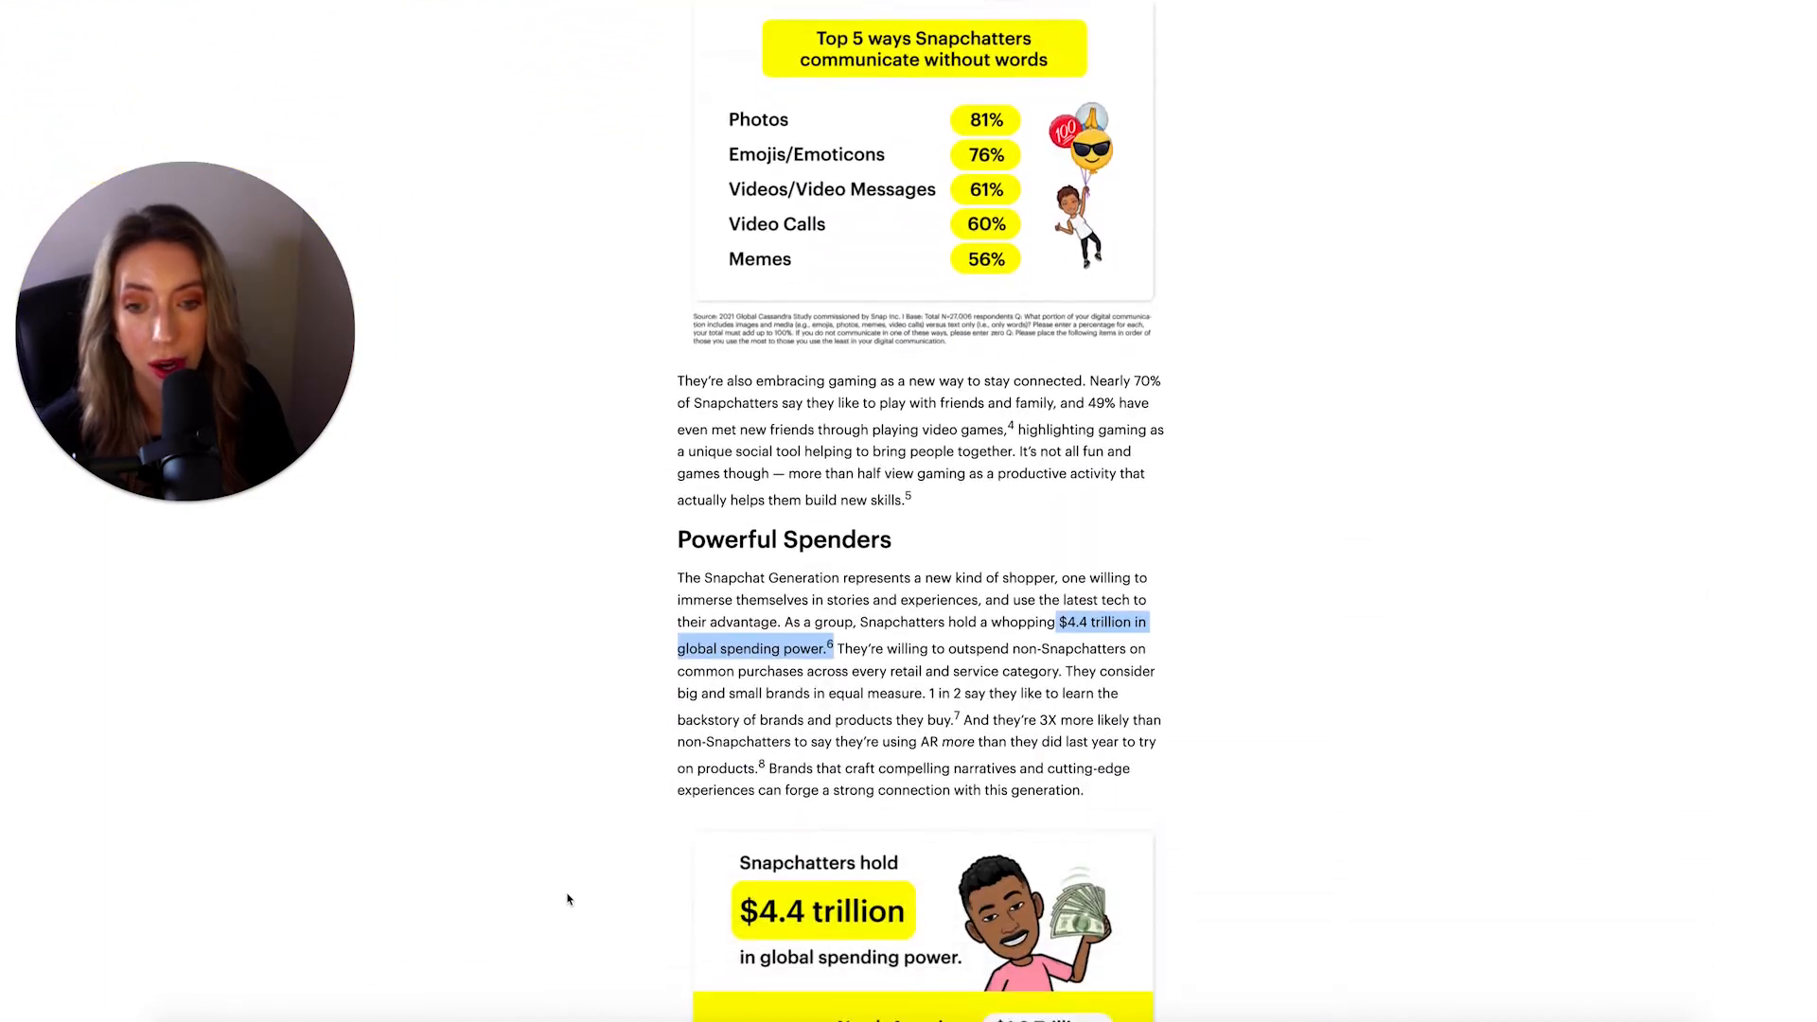
pyautogui.scroll(-1, 568, 899)
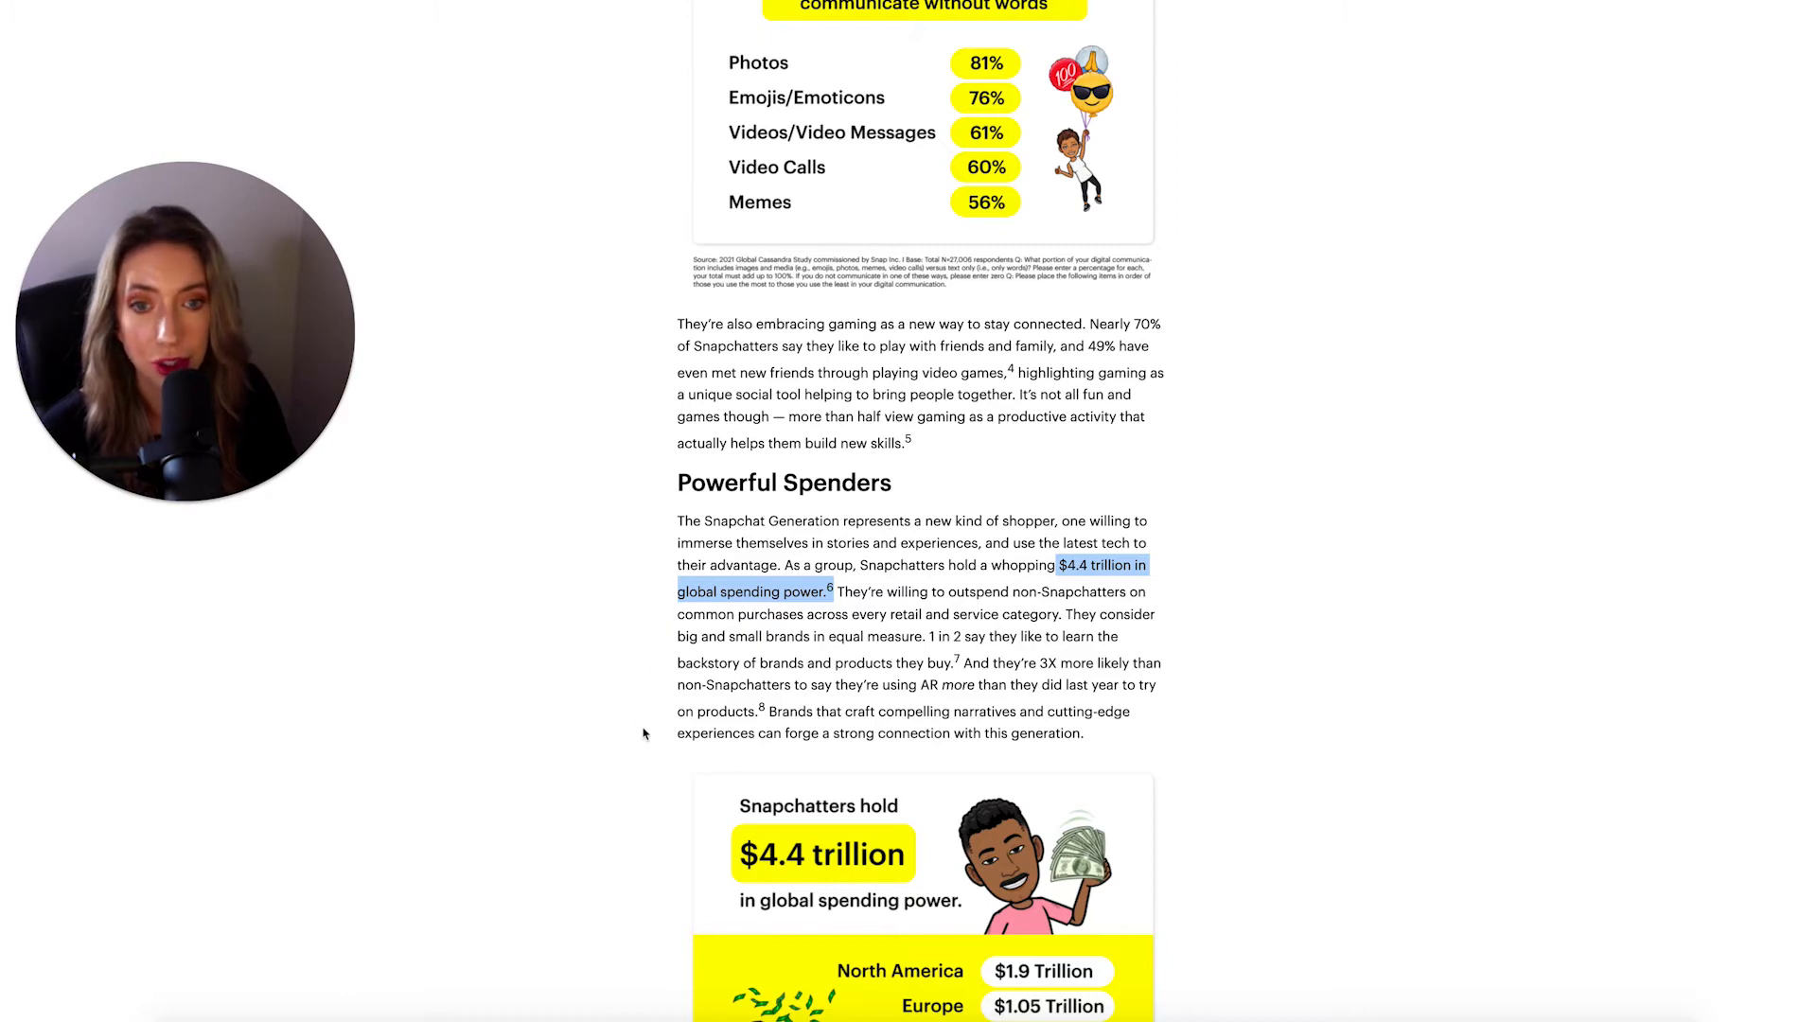
pyautogui.scroll(-1, 643, 734)
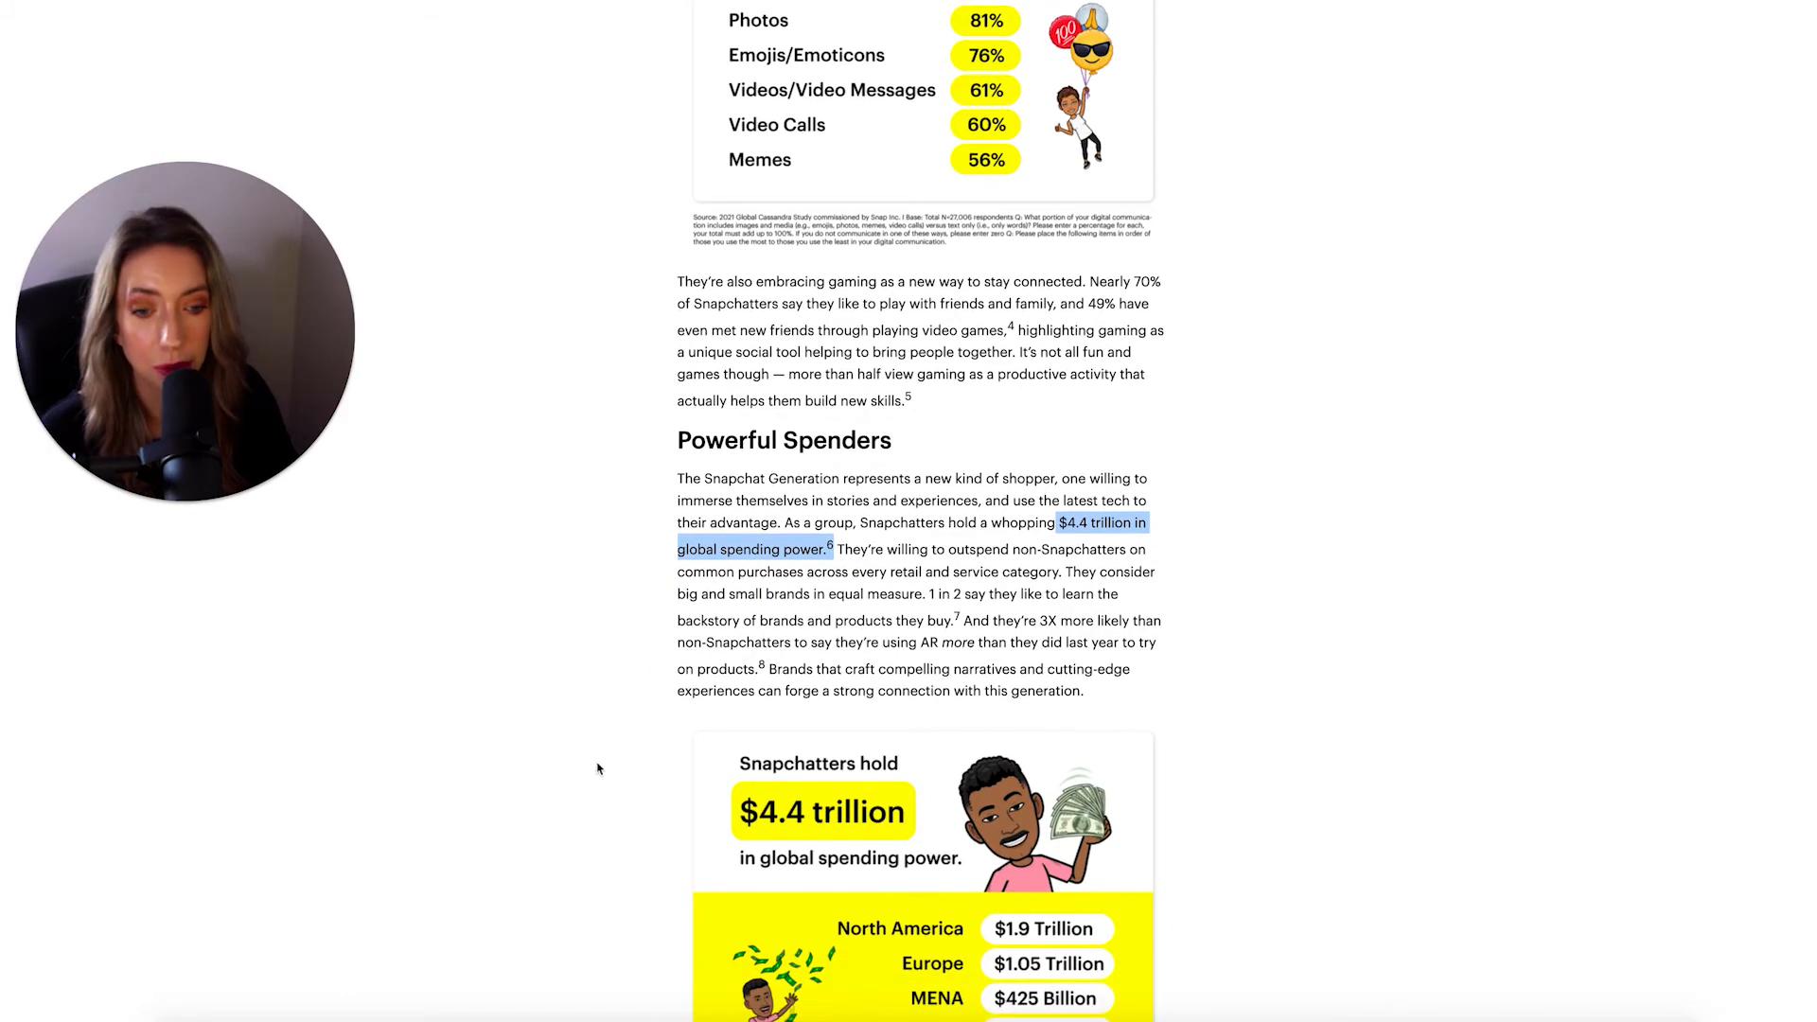
pyautogui.scroll(-1, 597, 779)
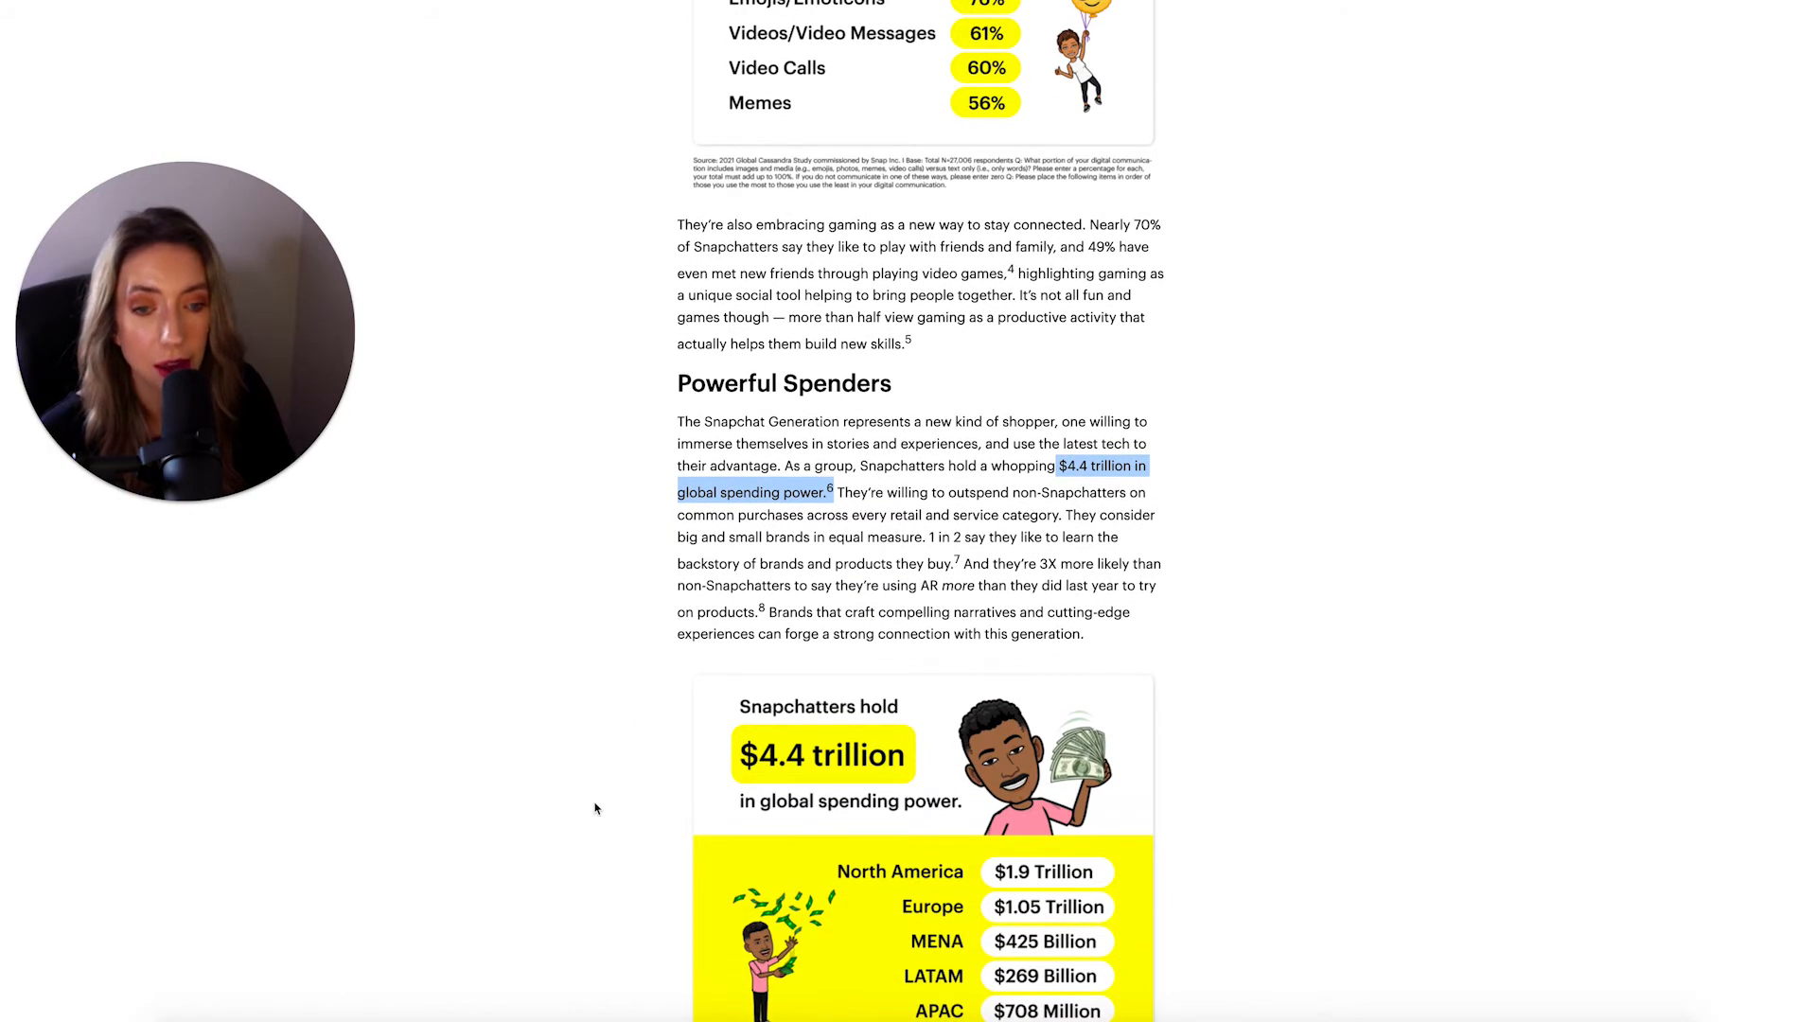
pyautogui.scroll(-1, 597, 809)
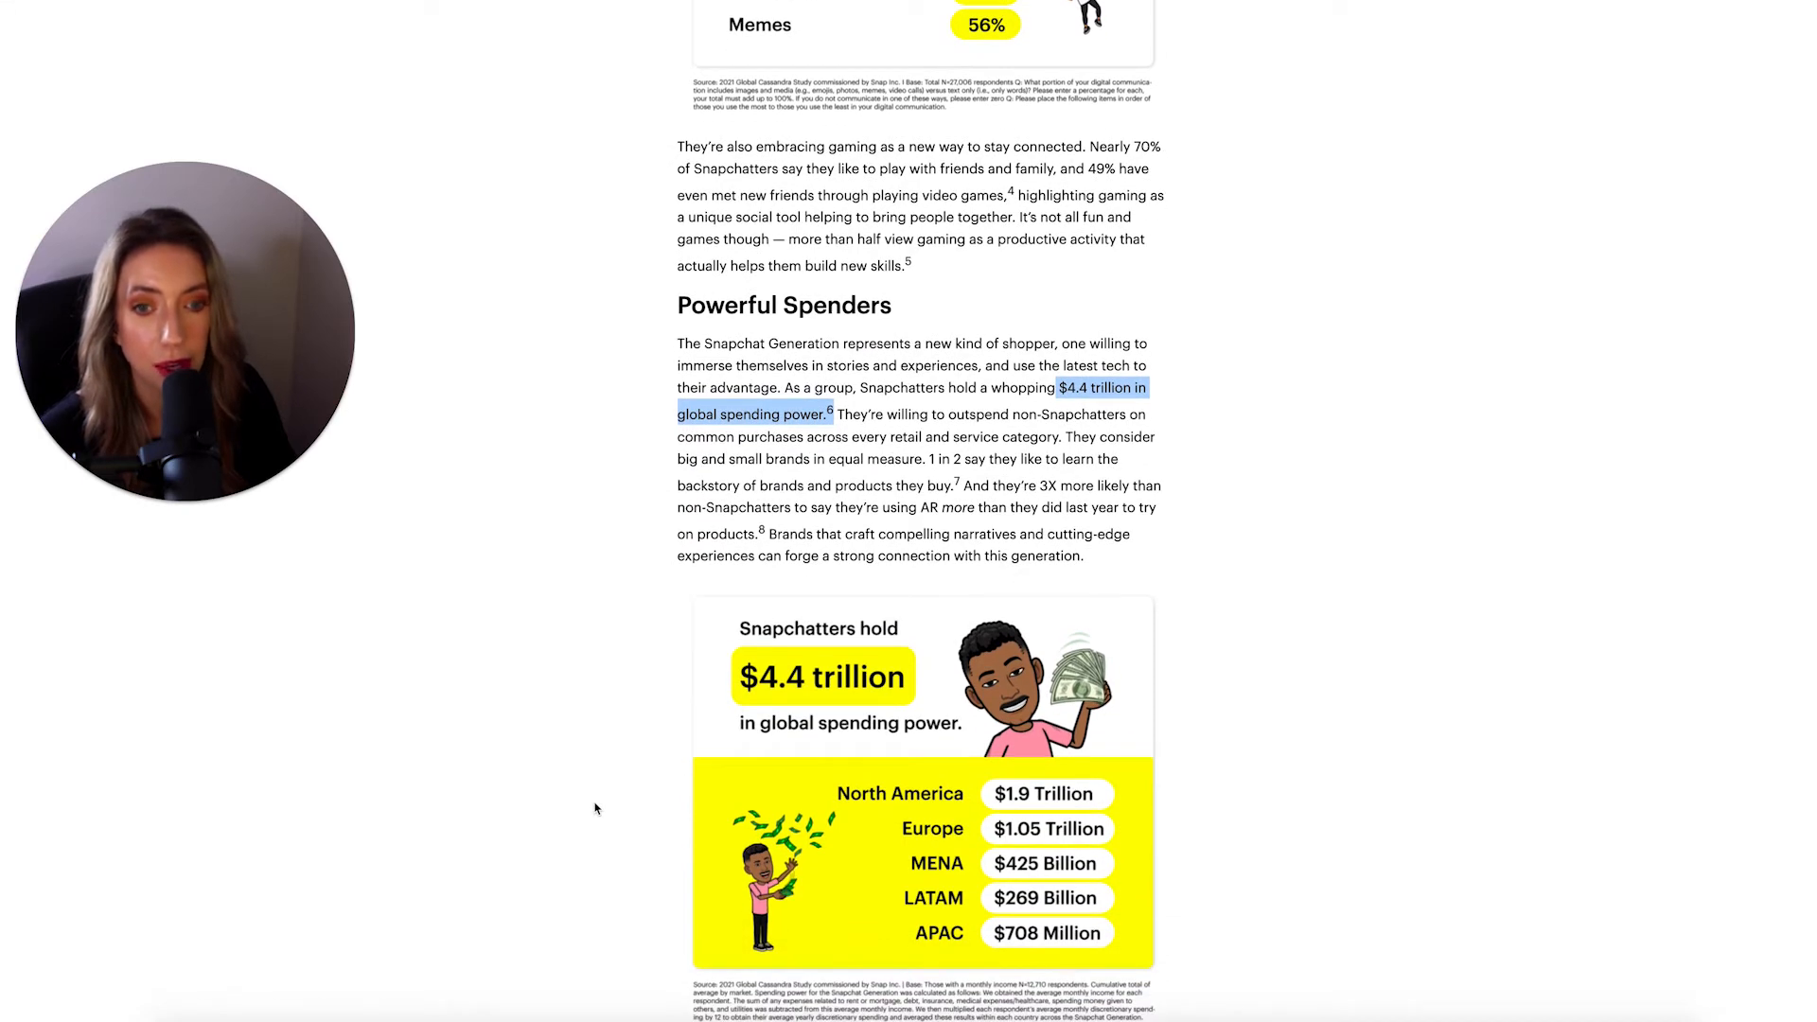
pyautogui.scroll(2, 596, 810)
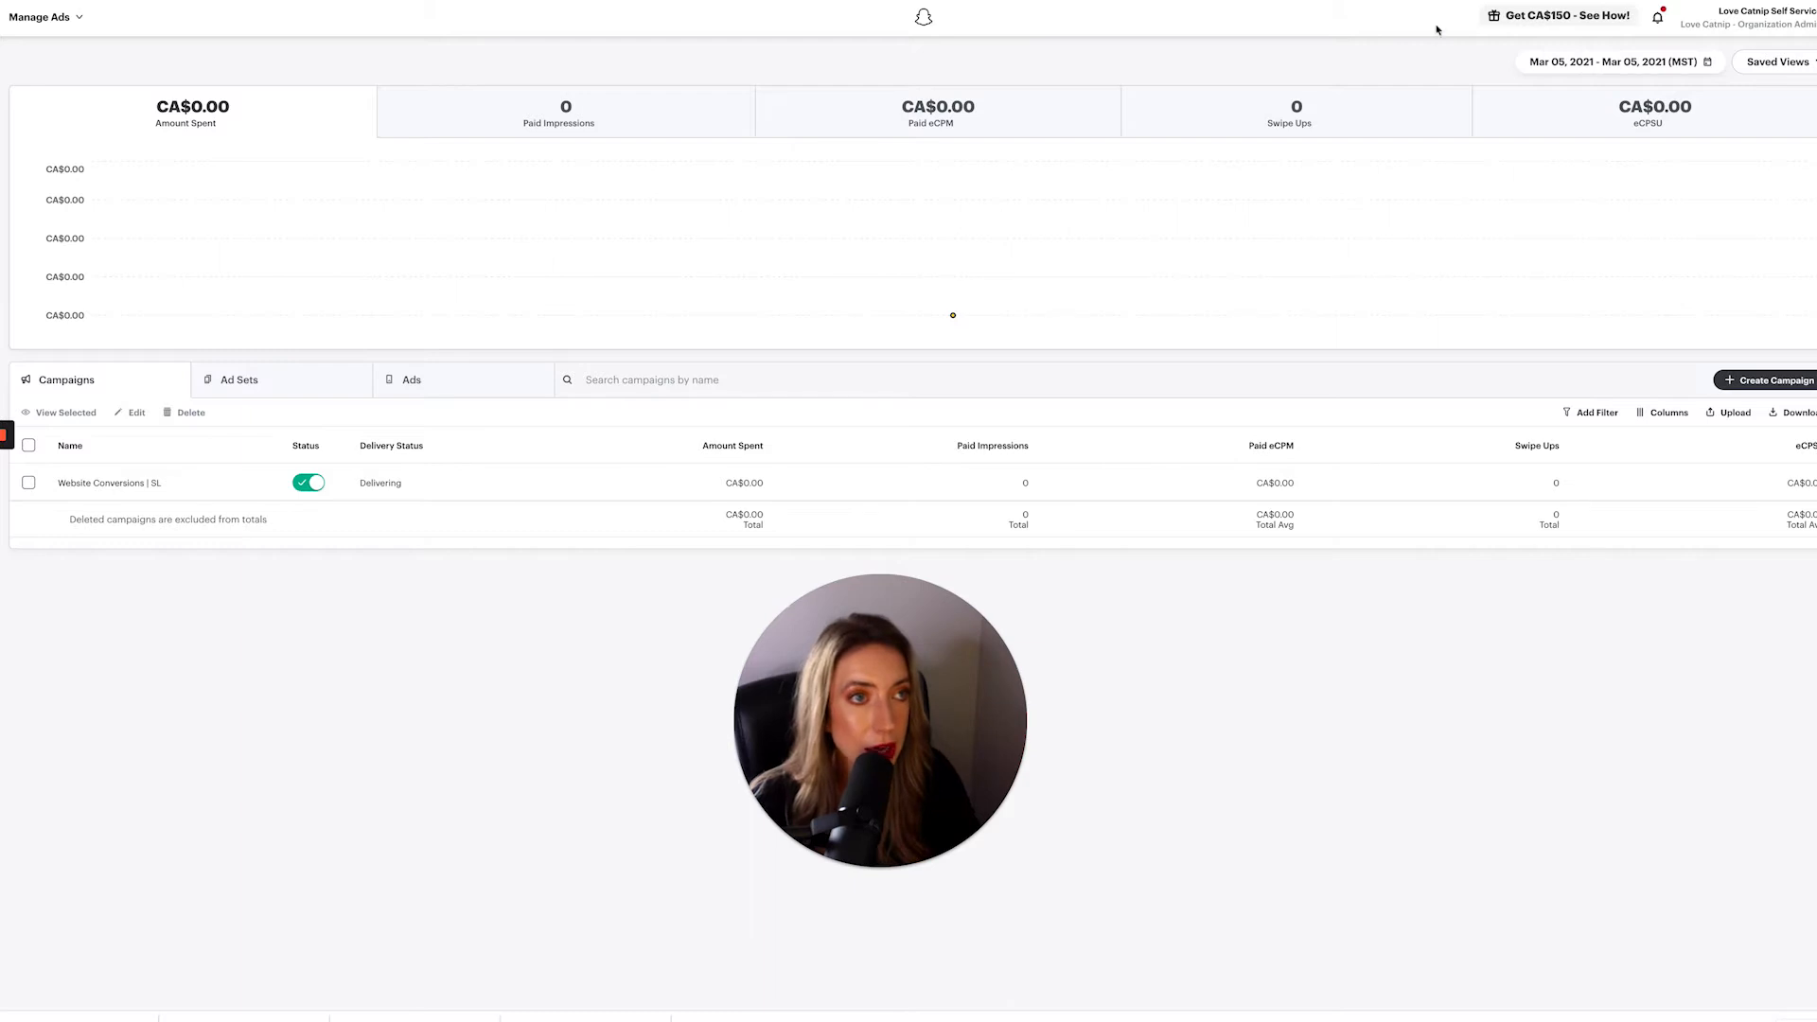
# Open the Ads Manager navigation and examine its Advertise, Assets, Creative, Analyze and Business options.
pyautogui.moveTo(1357, 239)
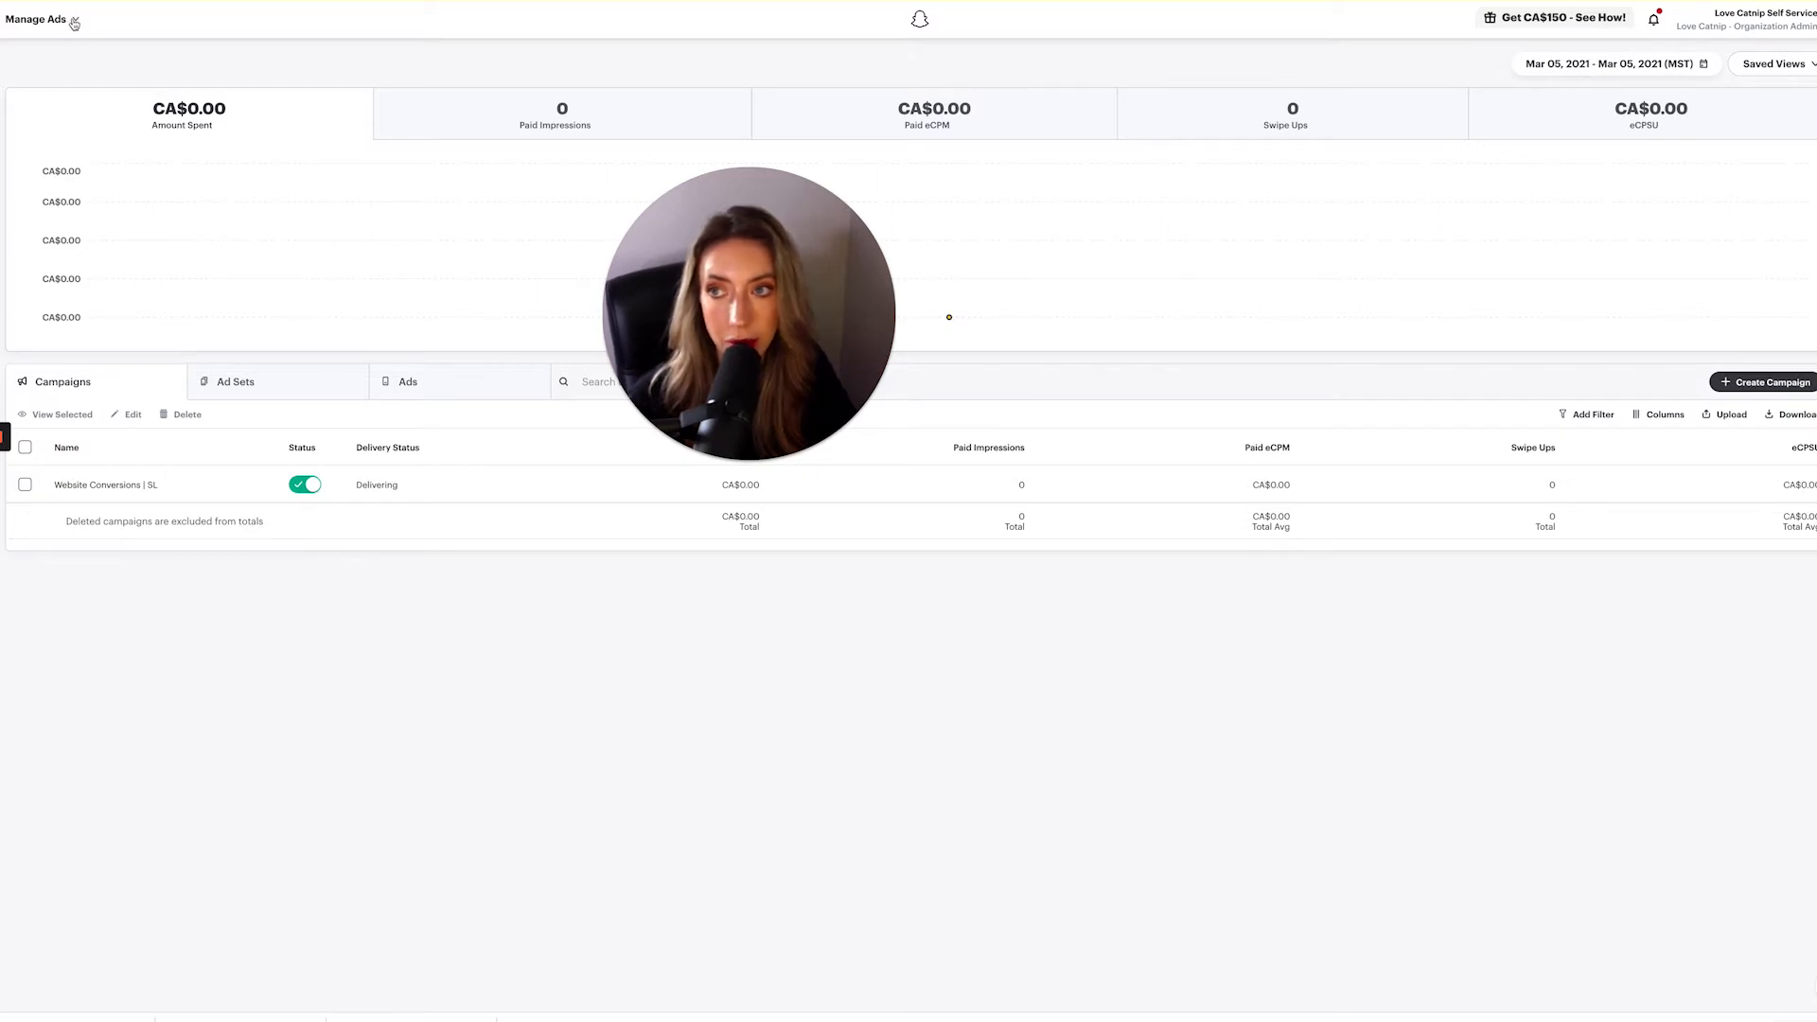
pyautogui.click(74, 21)
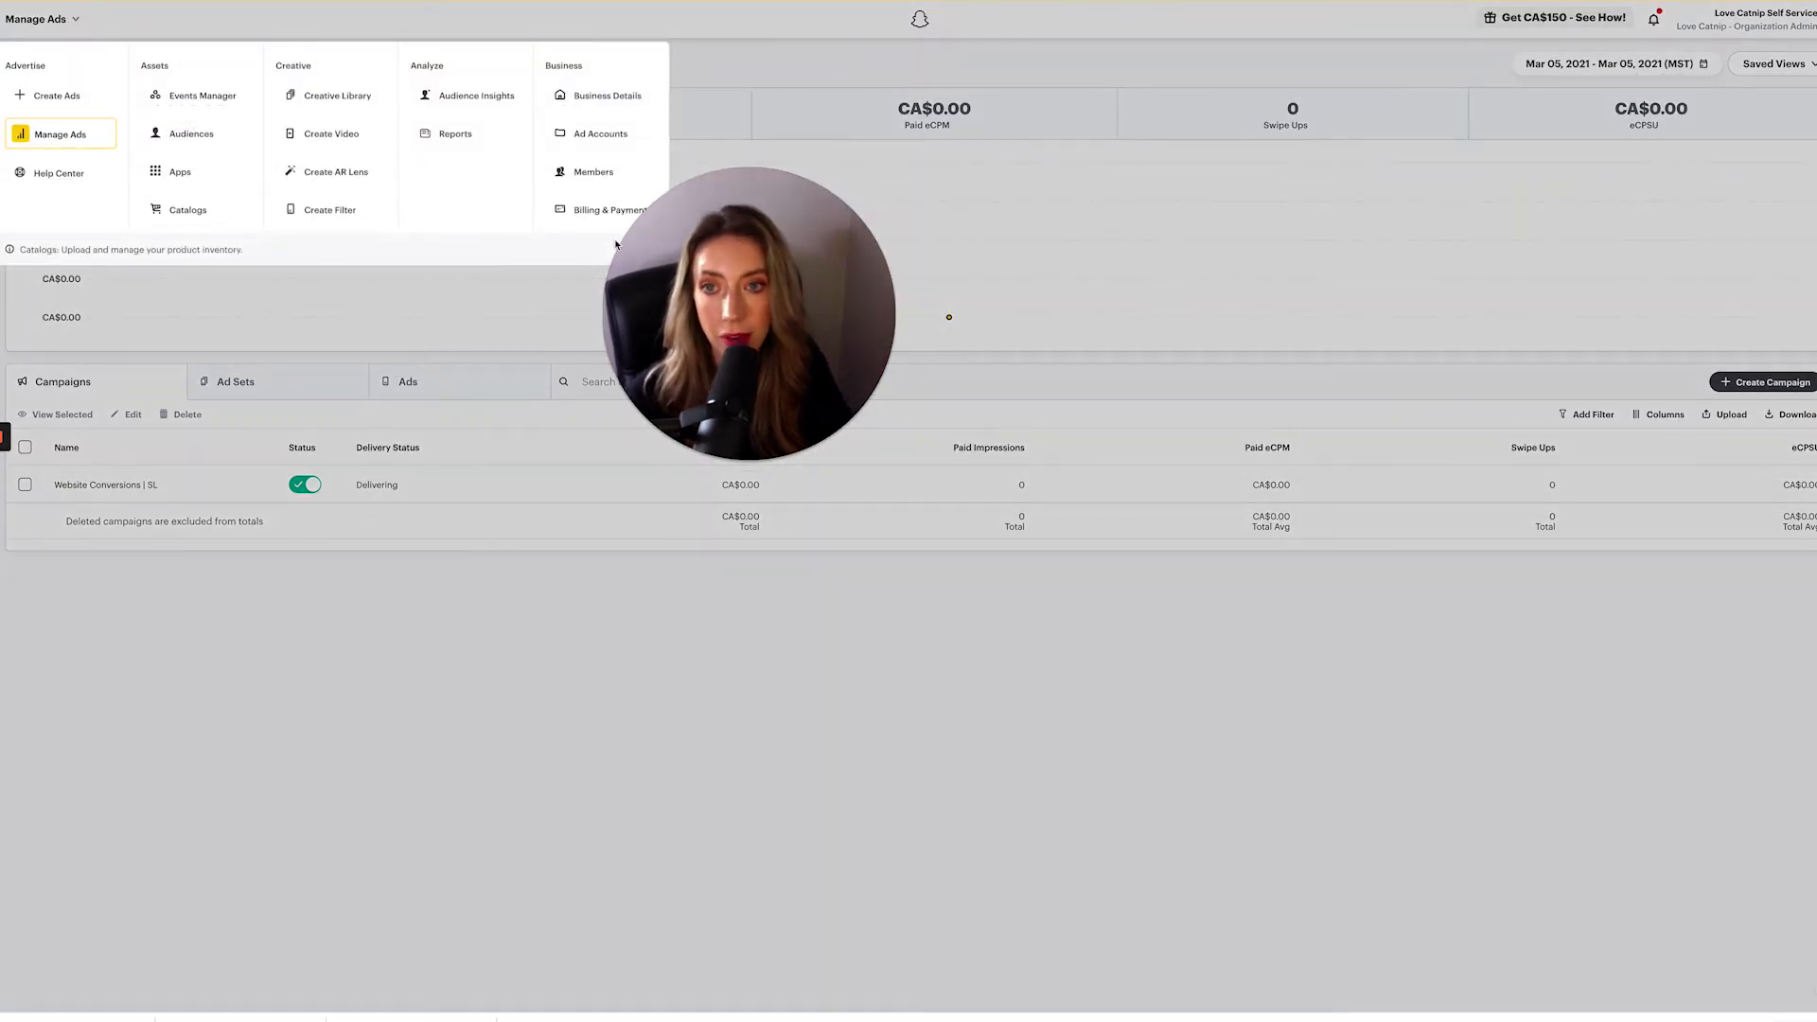
pyautogui.moveTo(755, 244); pyautogui.dragTo(916, 244)
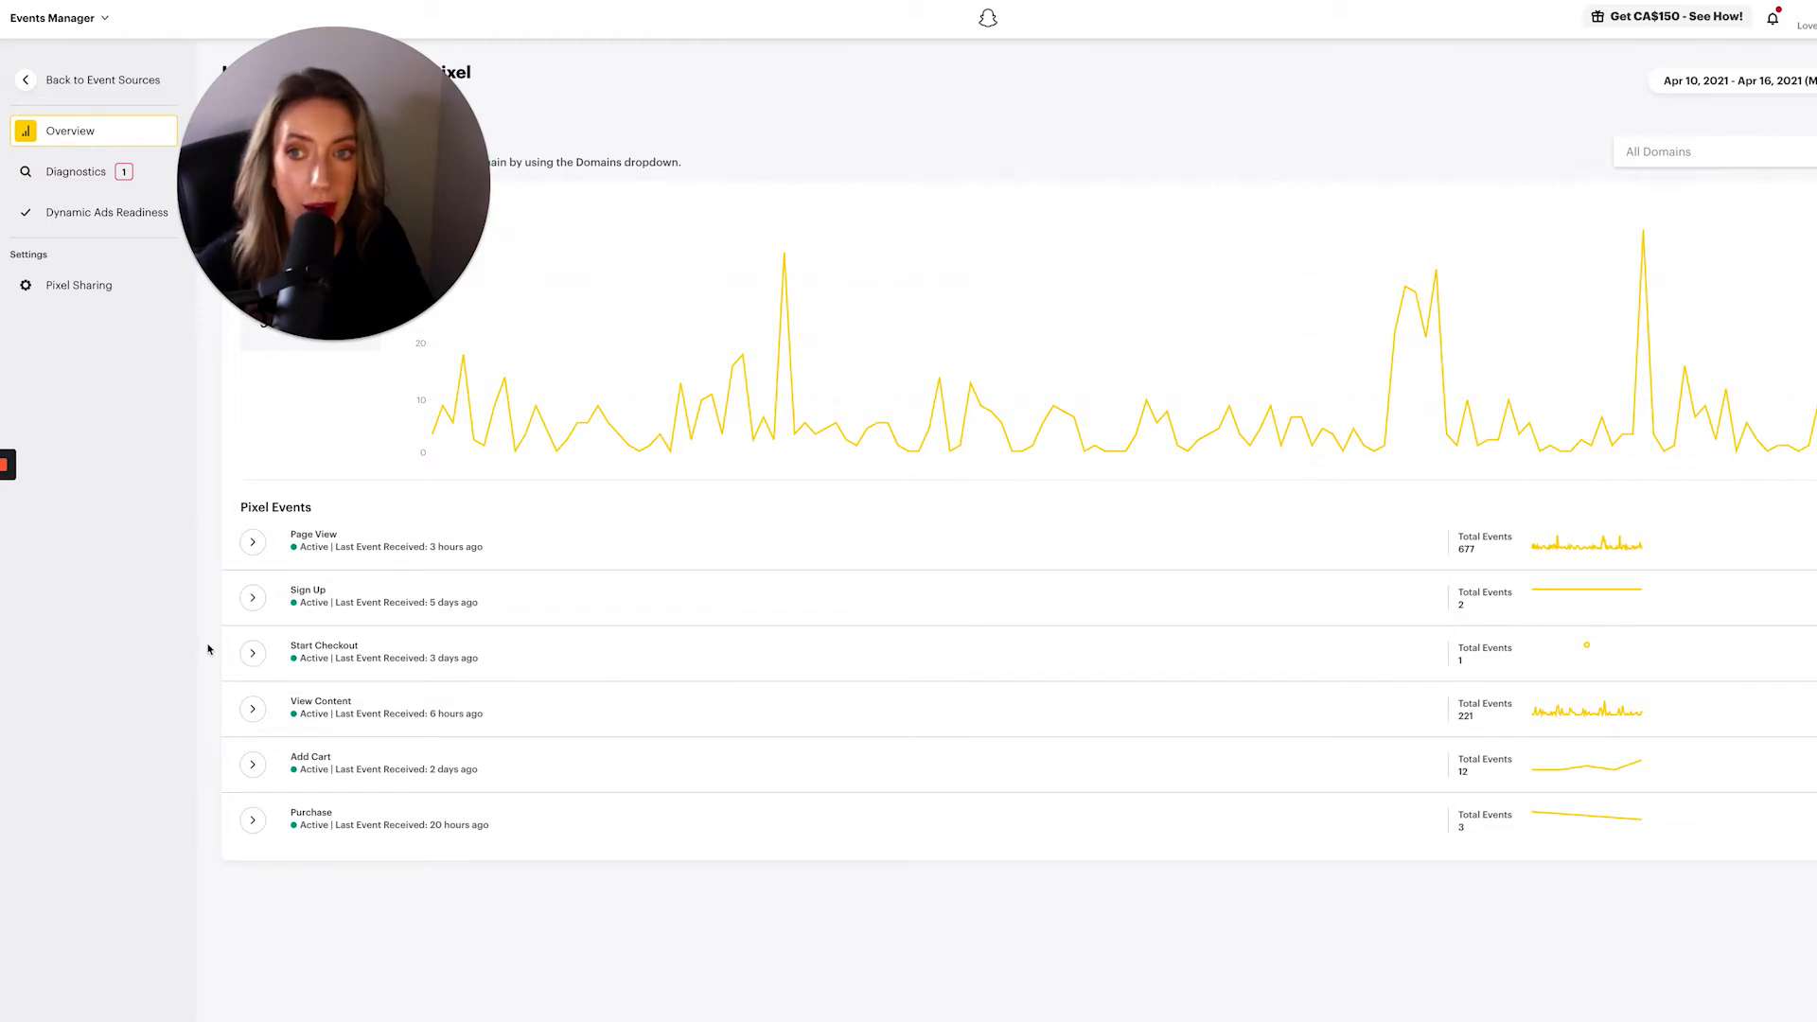
# Go from Events Manager to the audience list and start a new custom audience sourced from website events.
pyautogui.click(102, 19)
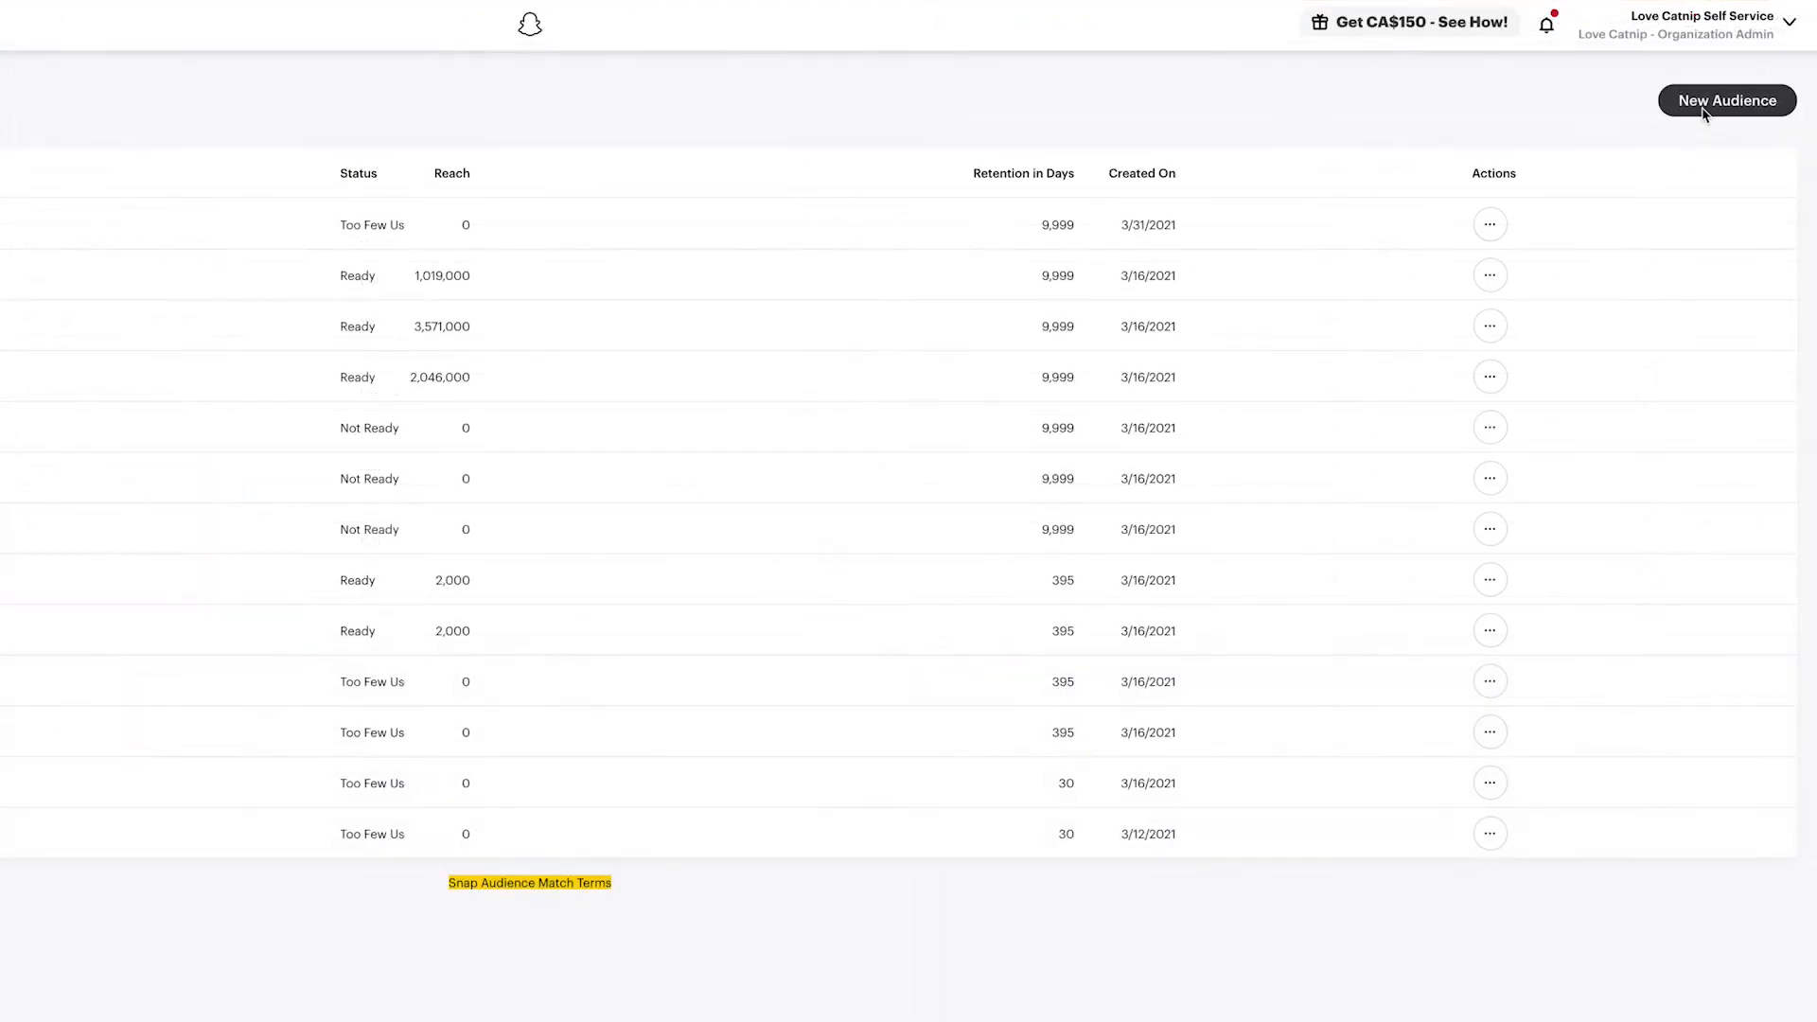
pyautogui.click(1701, 116)
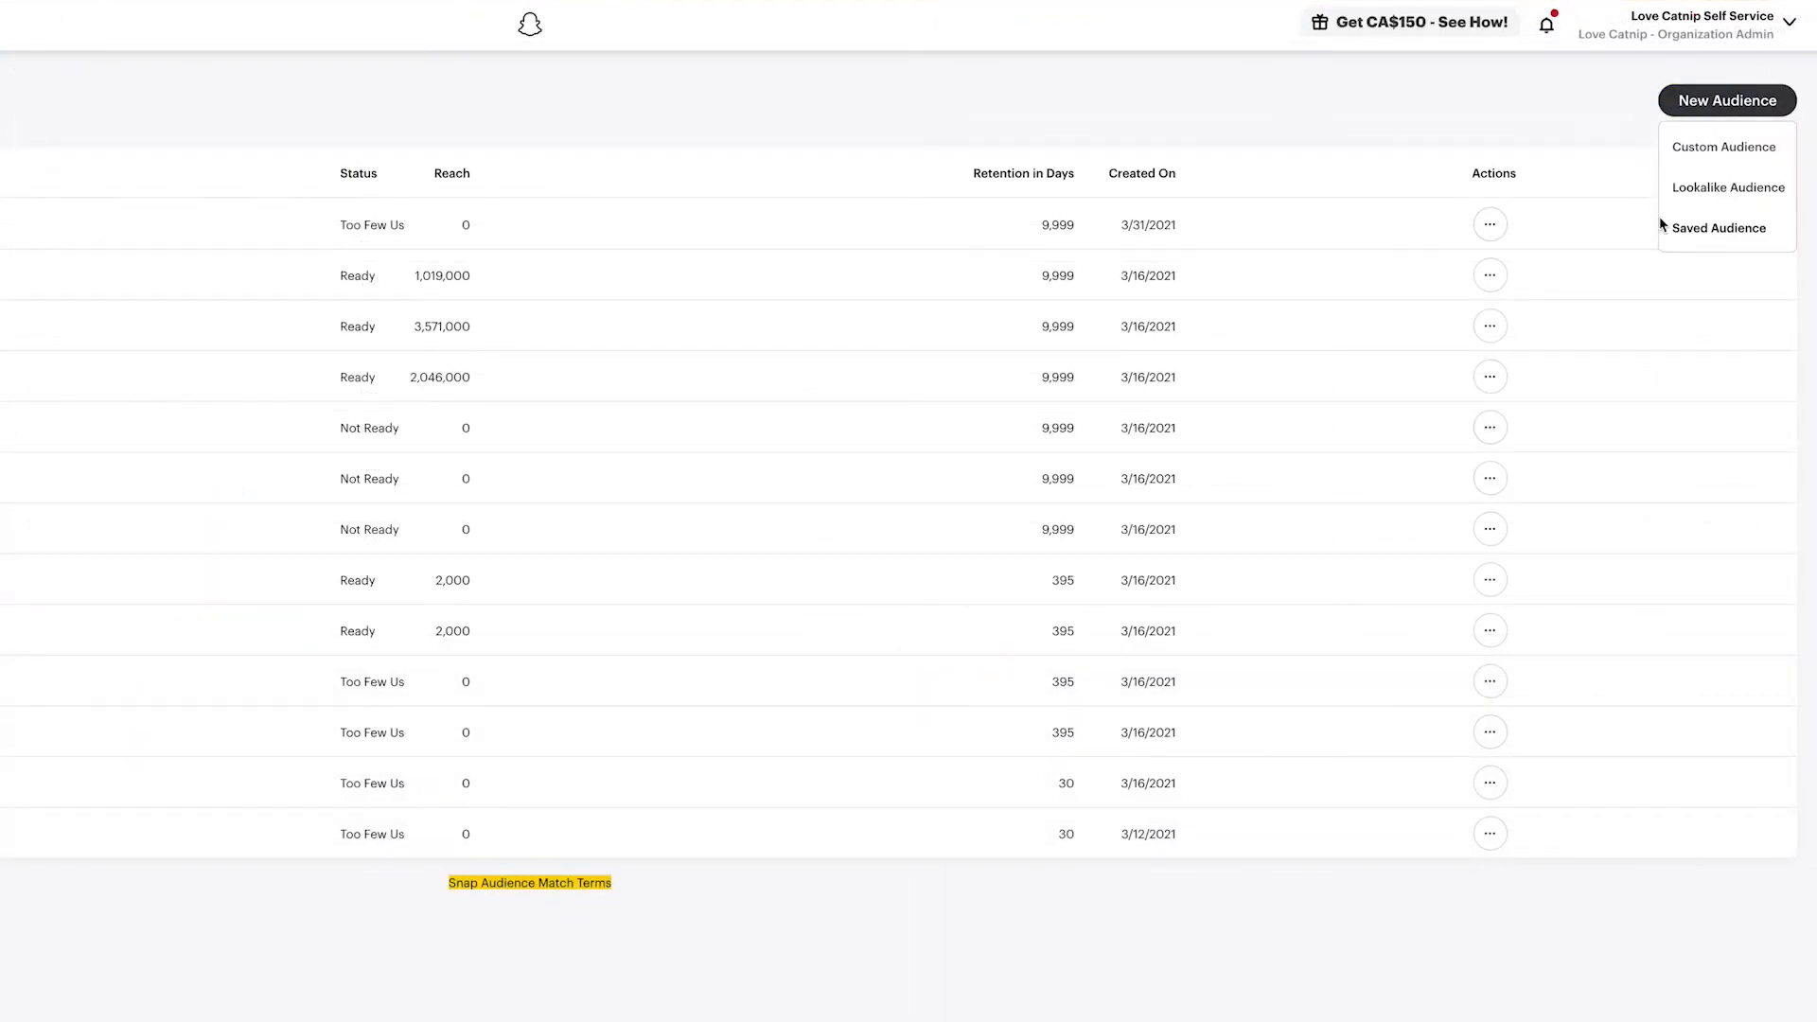
pyautogui.click(1693, 158)
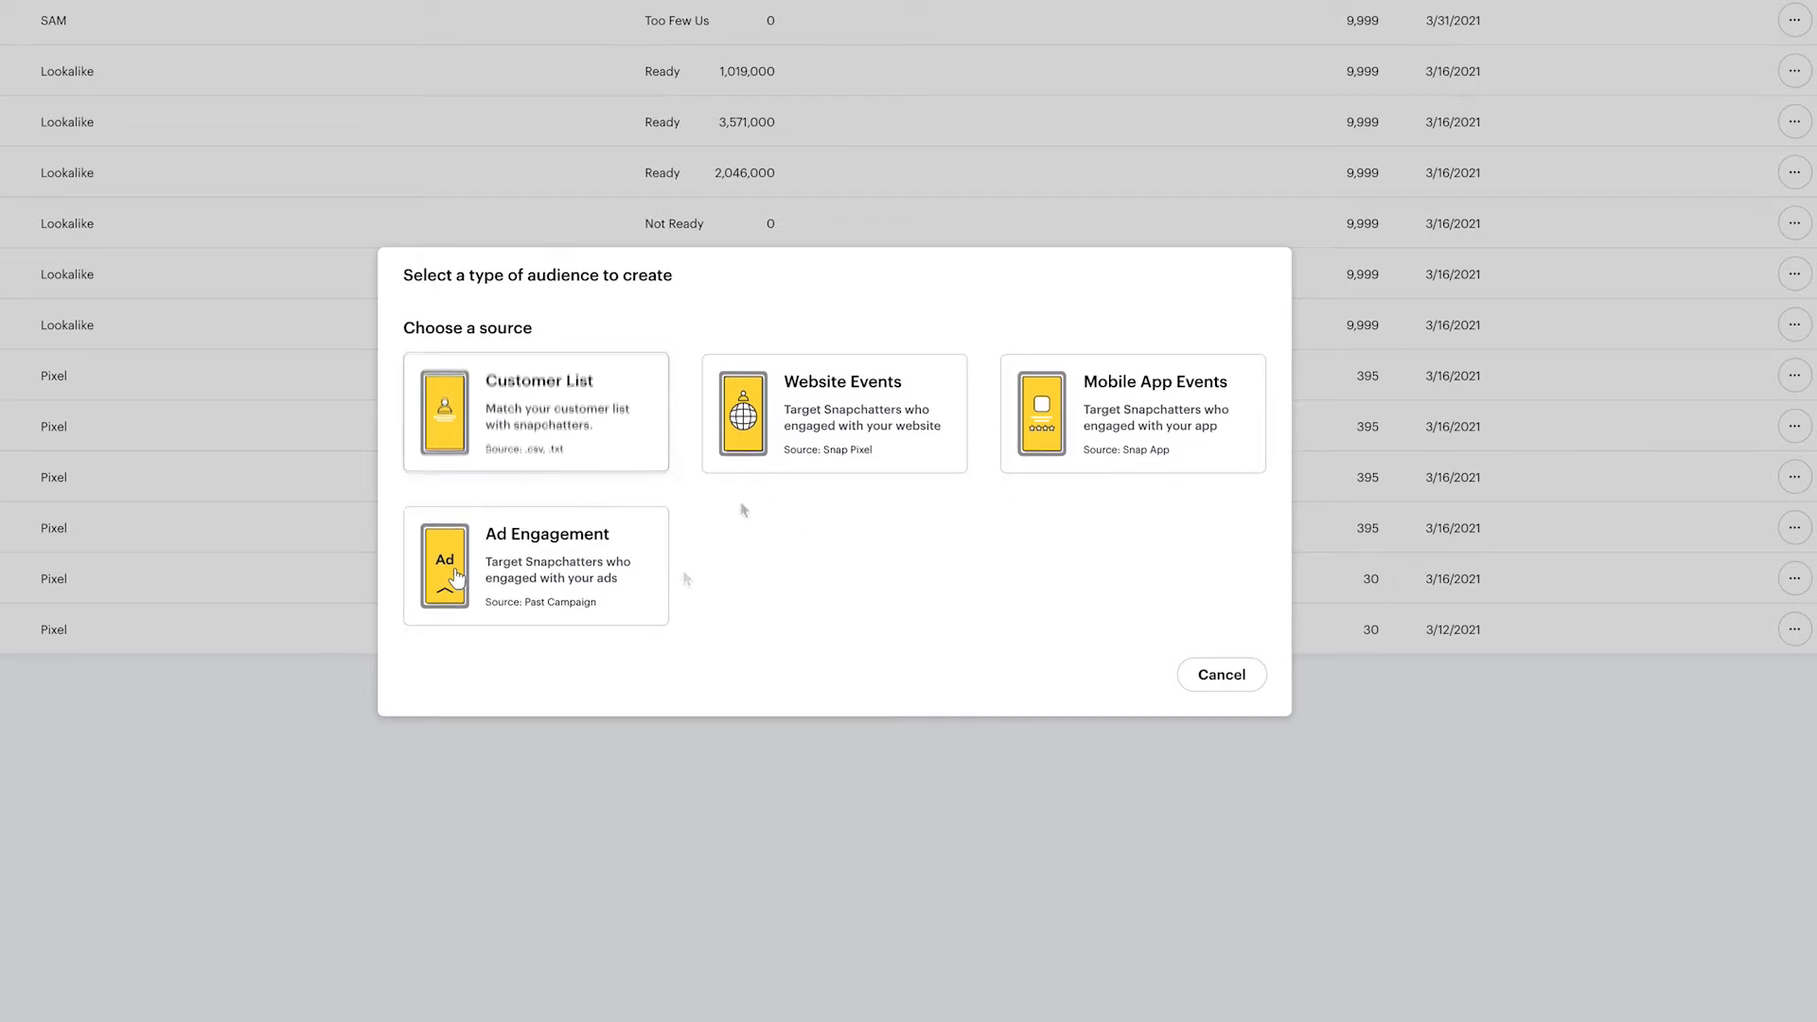
pyautogui.click(835, 448)
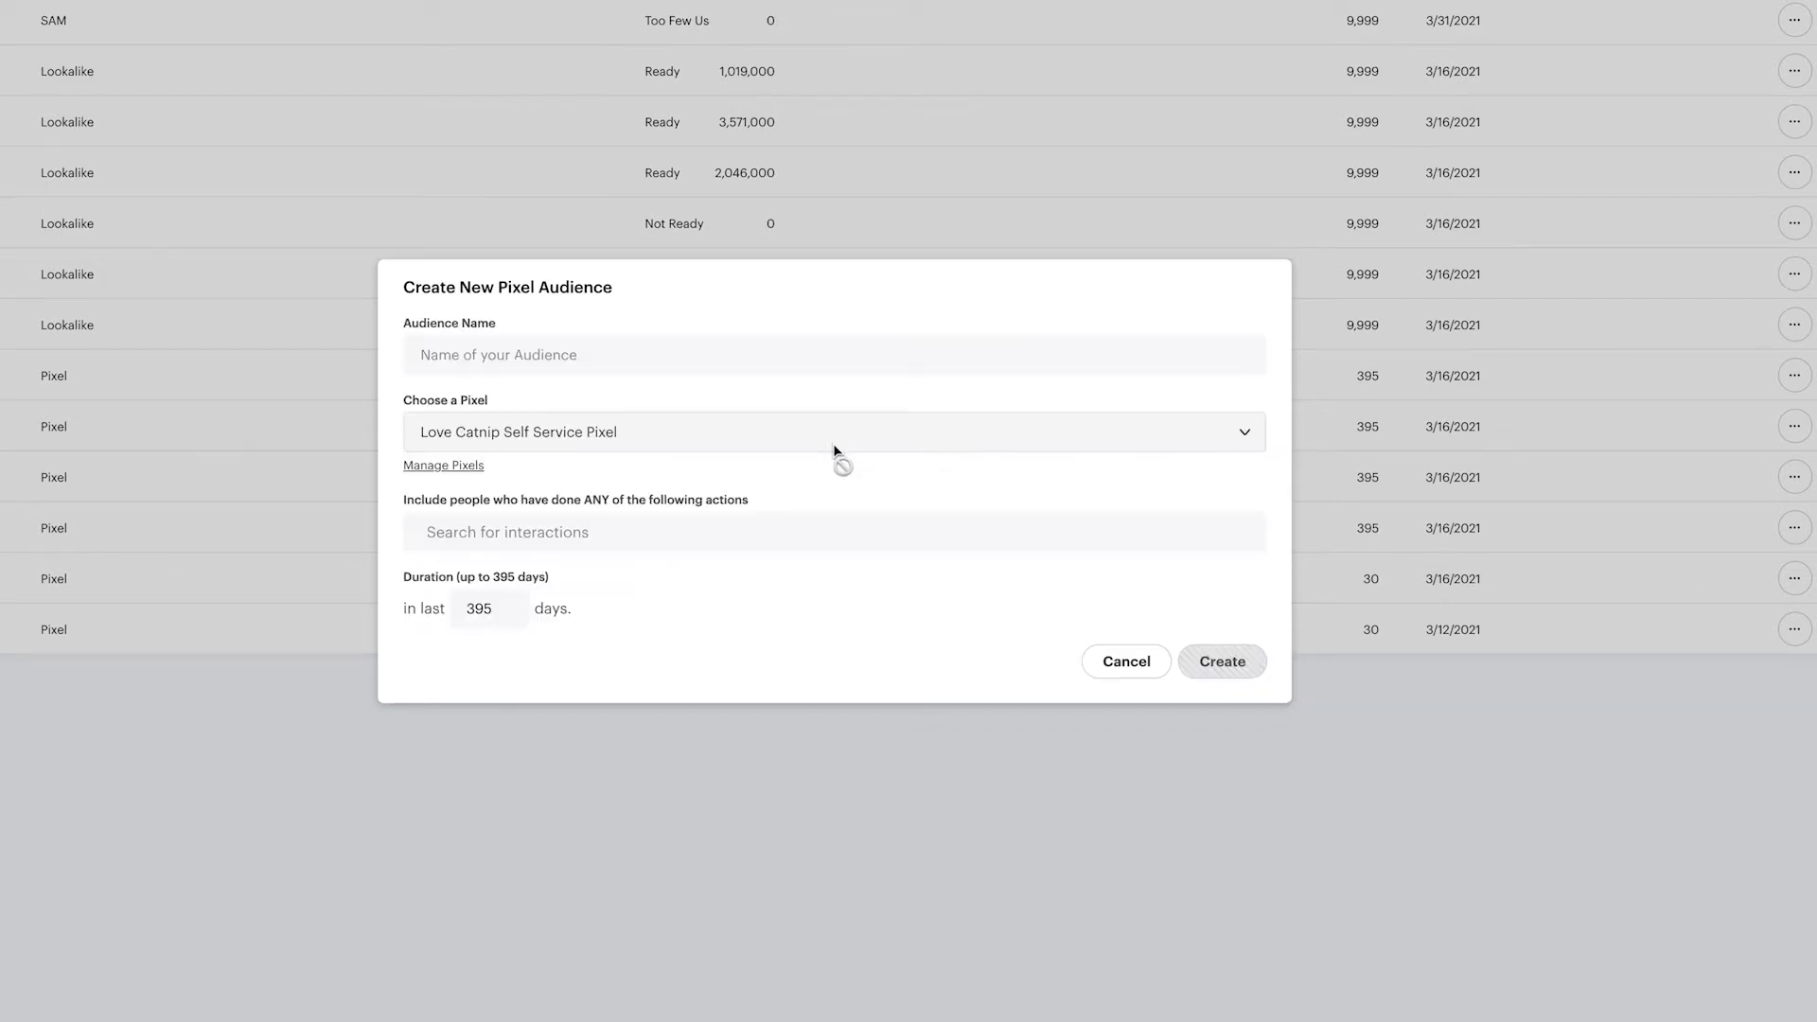
# Name the pixel audience "Purchasers | 395 Days" and include people who have done the Purchases action.
pyautogui.click(561, 357)
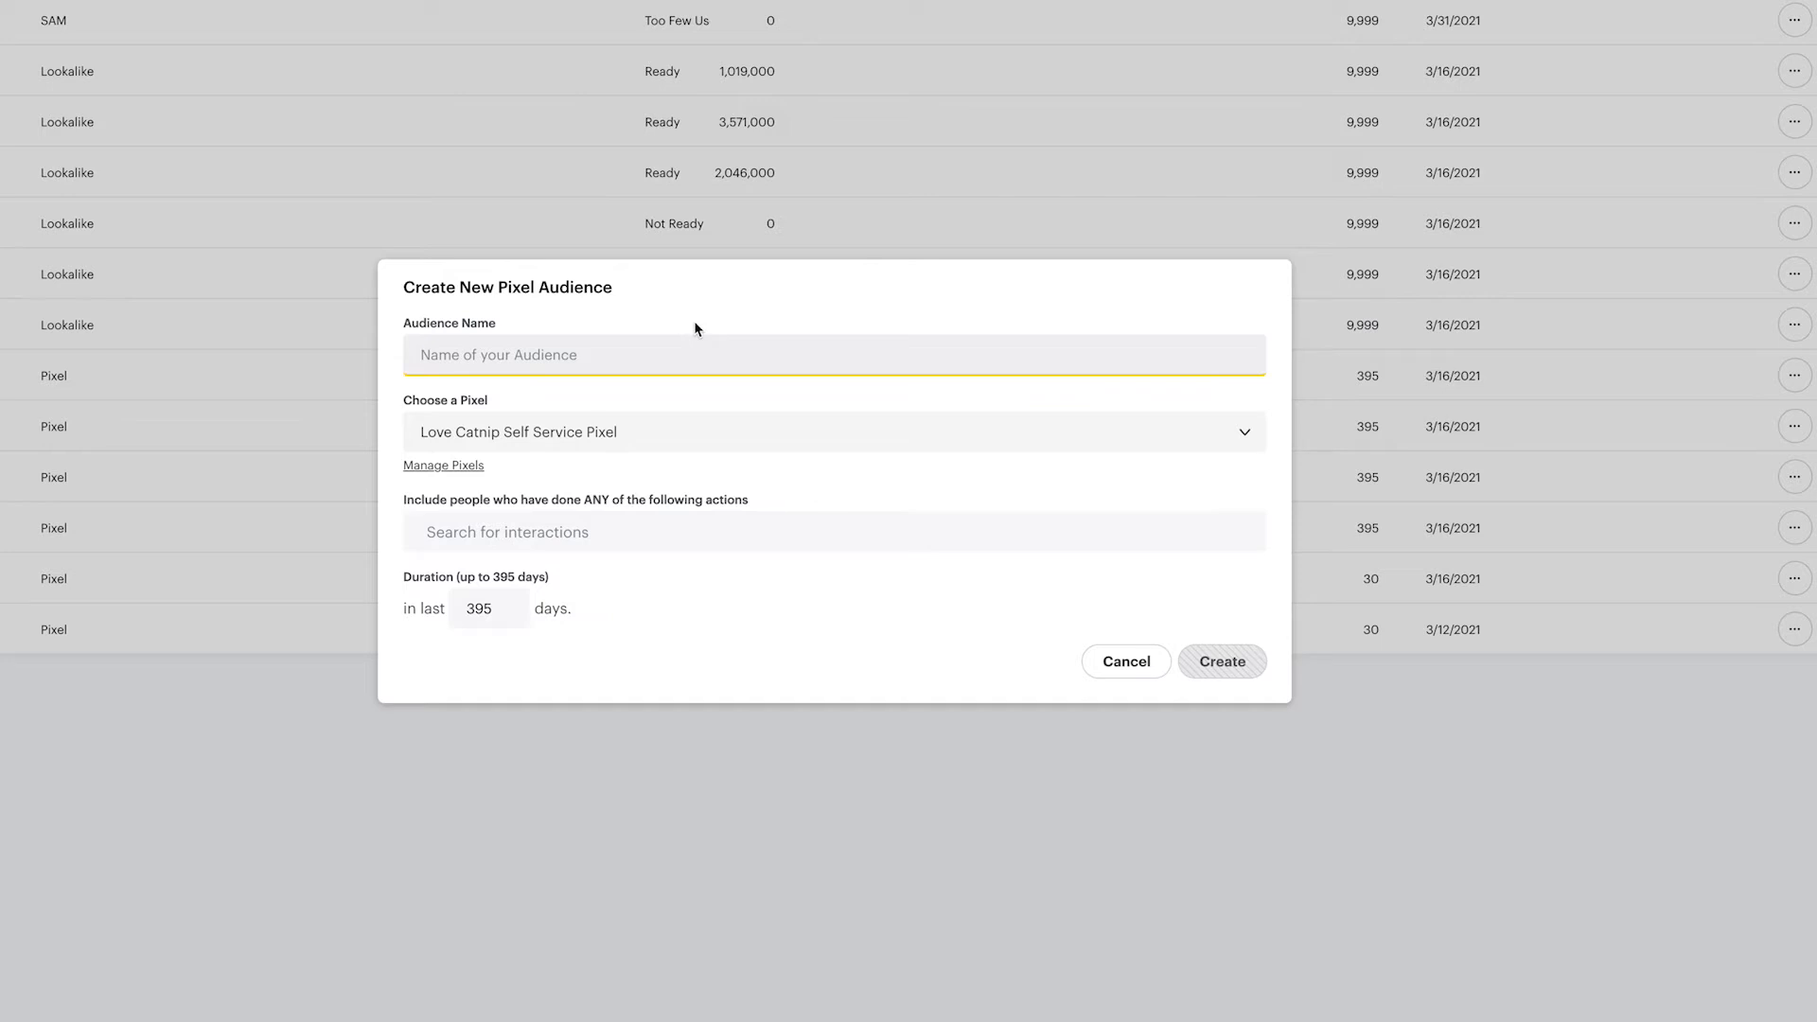
pyautogui.write('Purchasers')
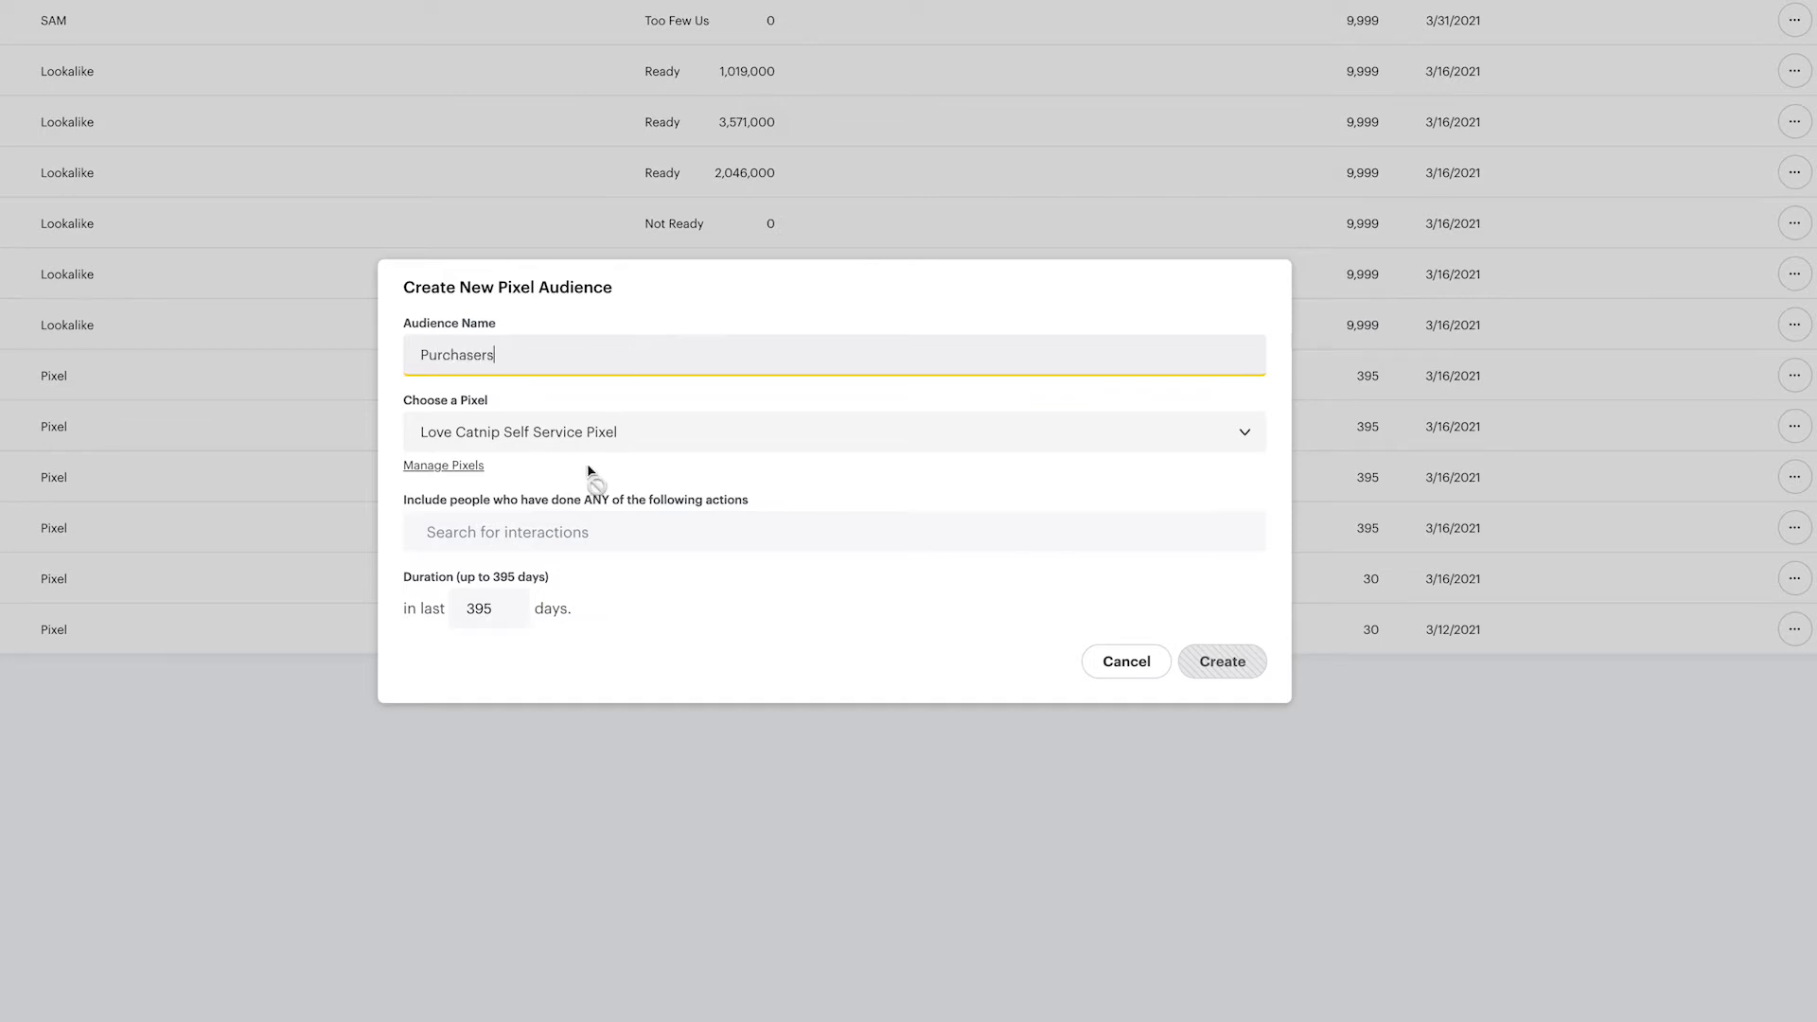
pyautogui.click(557, 536)
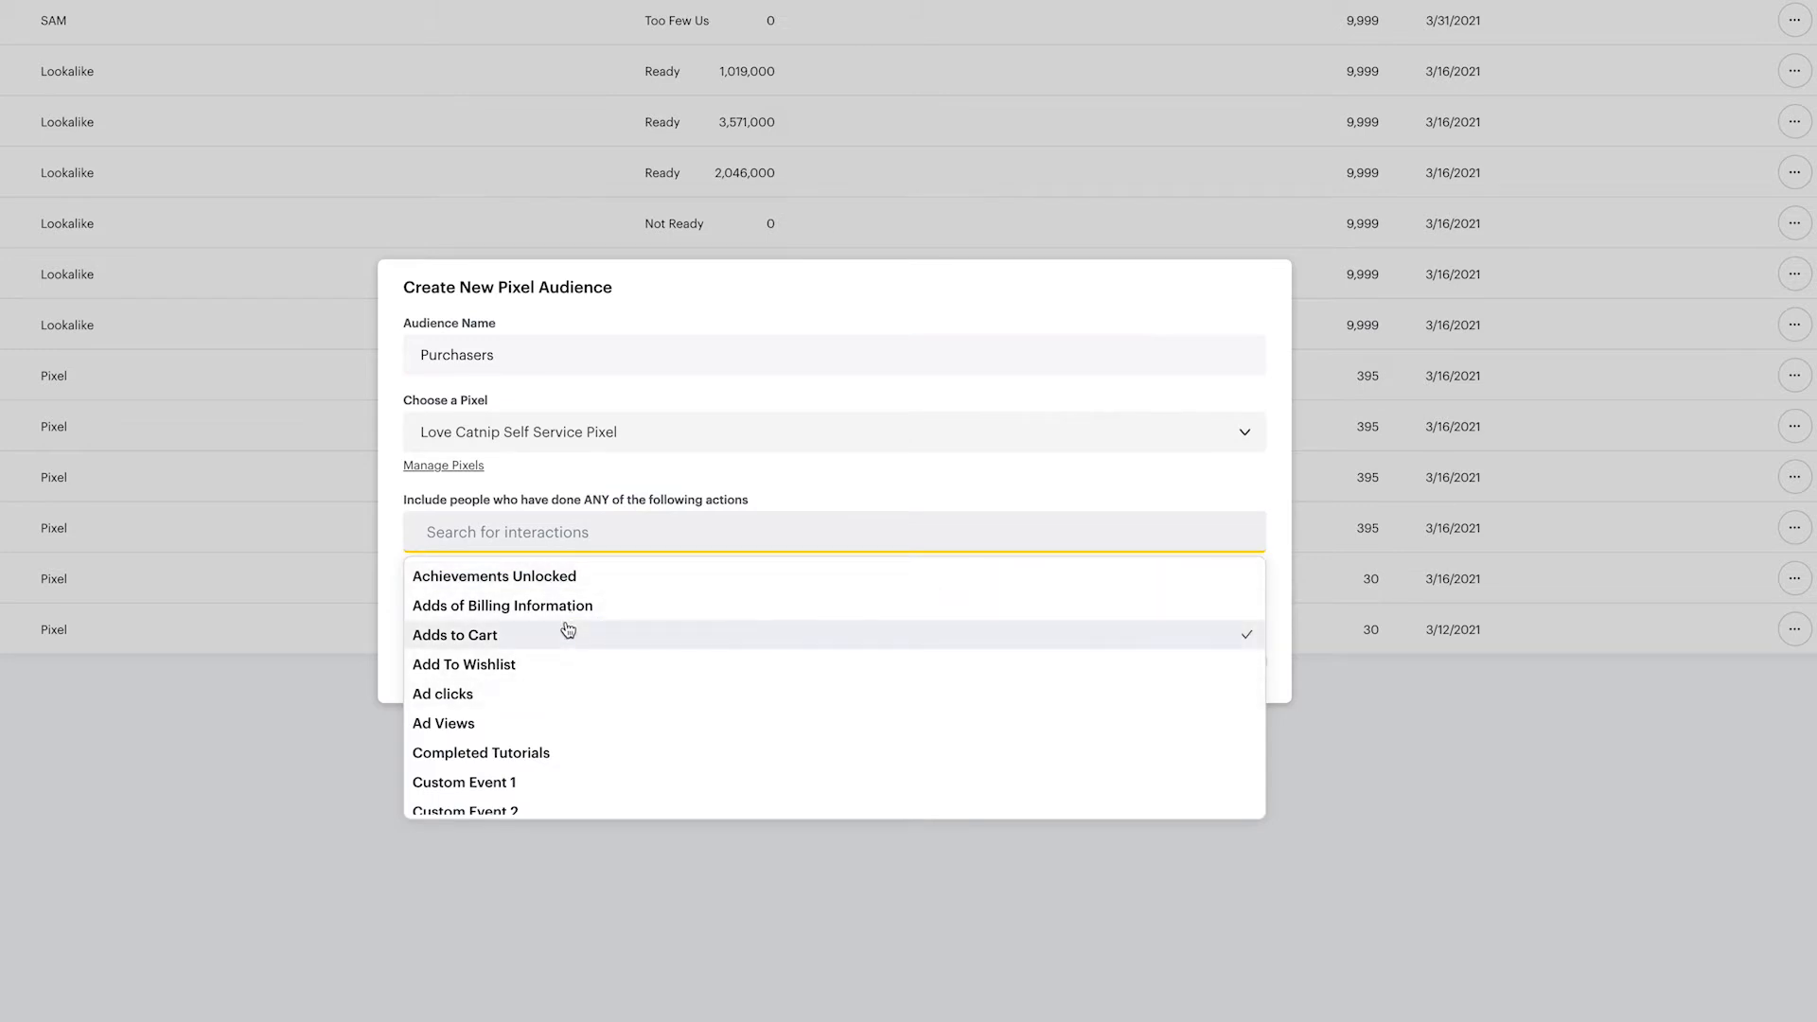
pyautogui.scroll(-10, 572, 729)
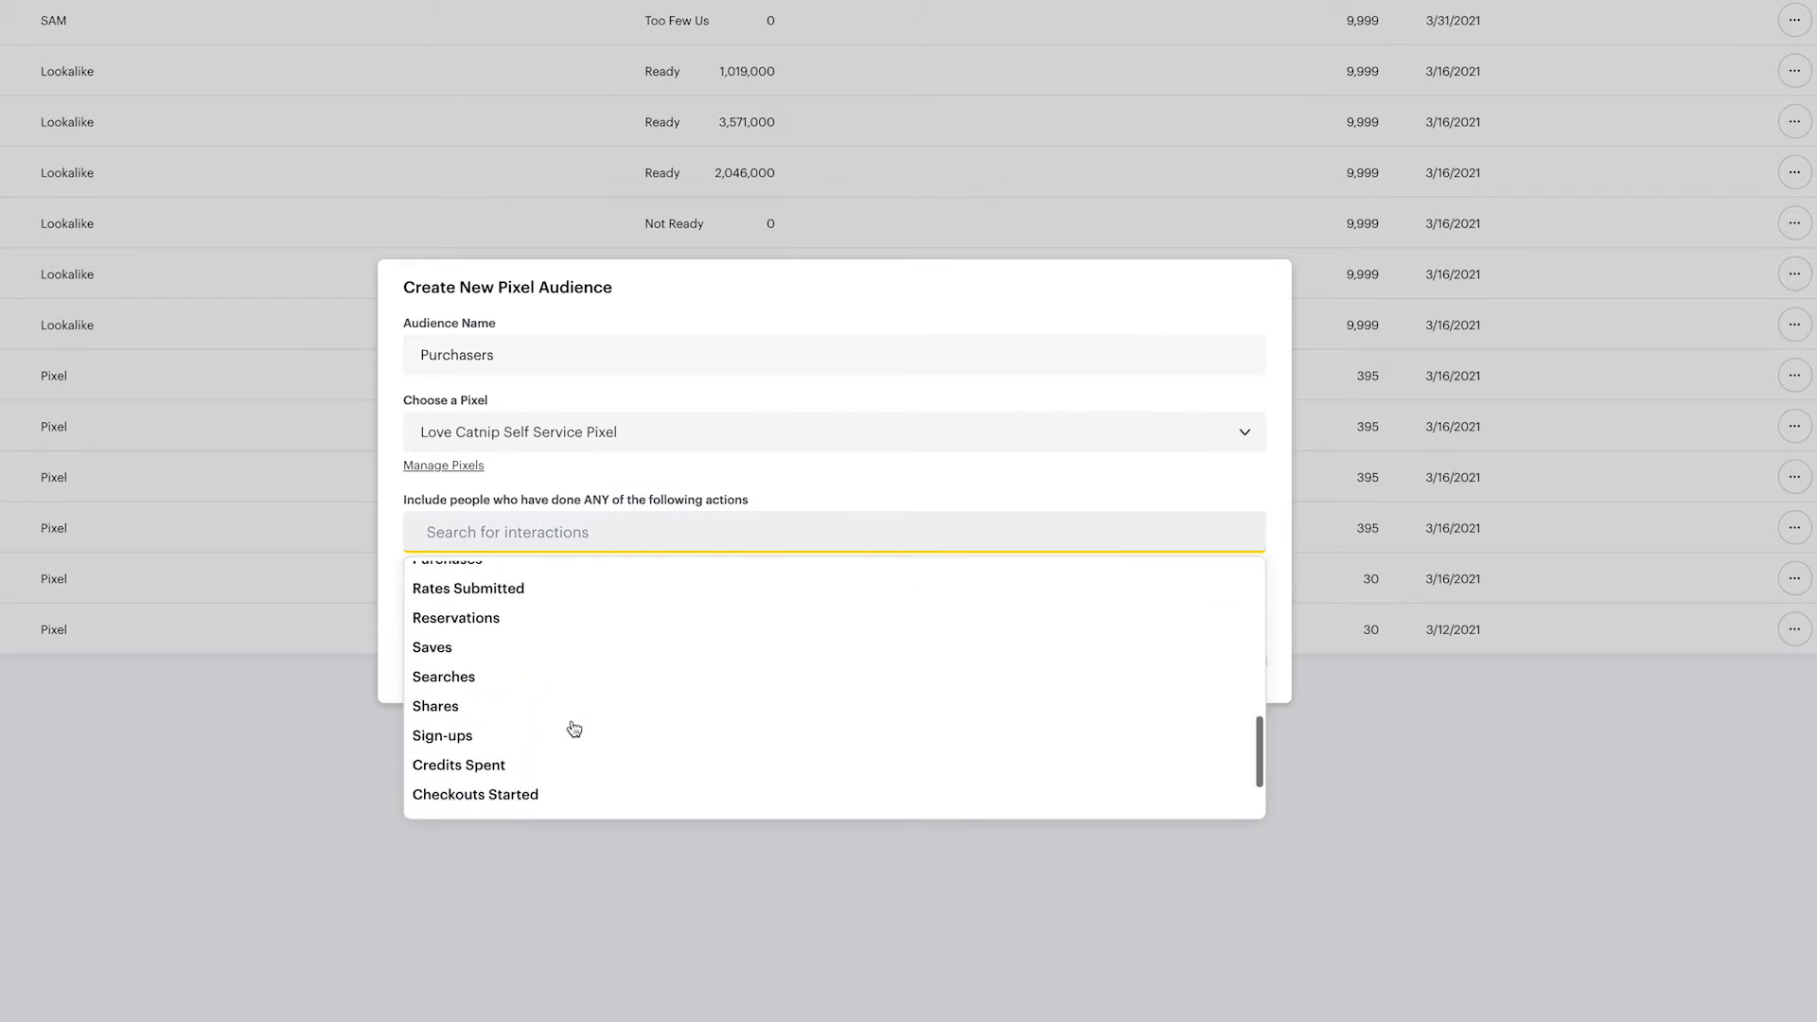
pyautogui.scroll(2, 573, 729)
pyautogui.click(568, 679)
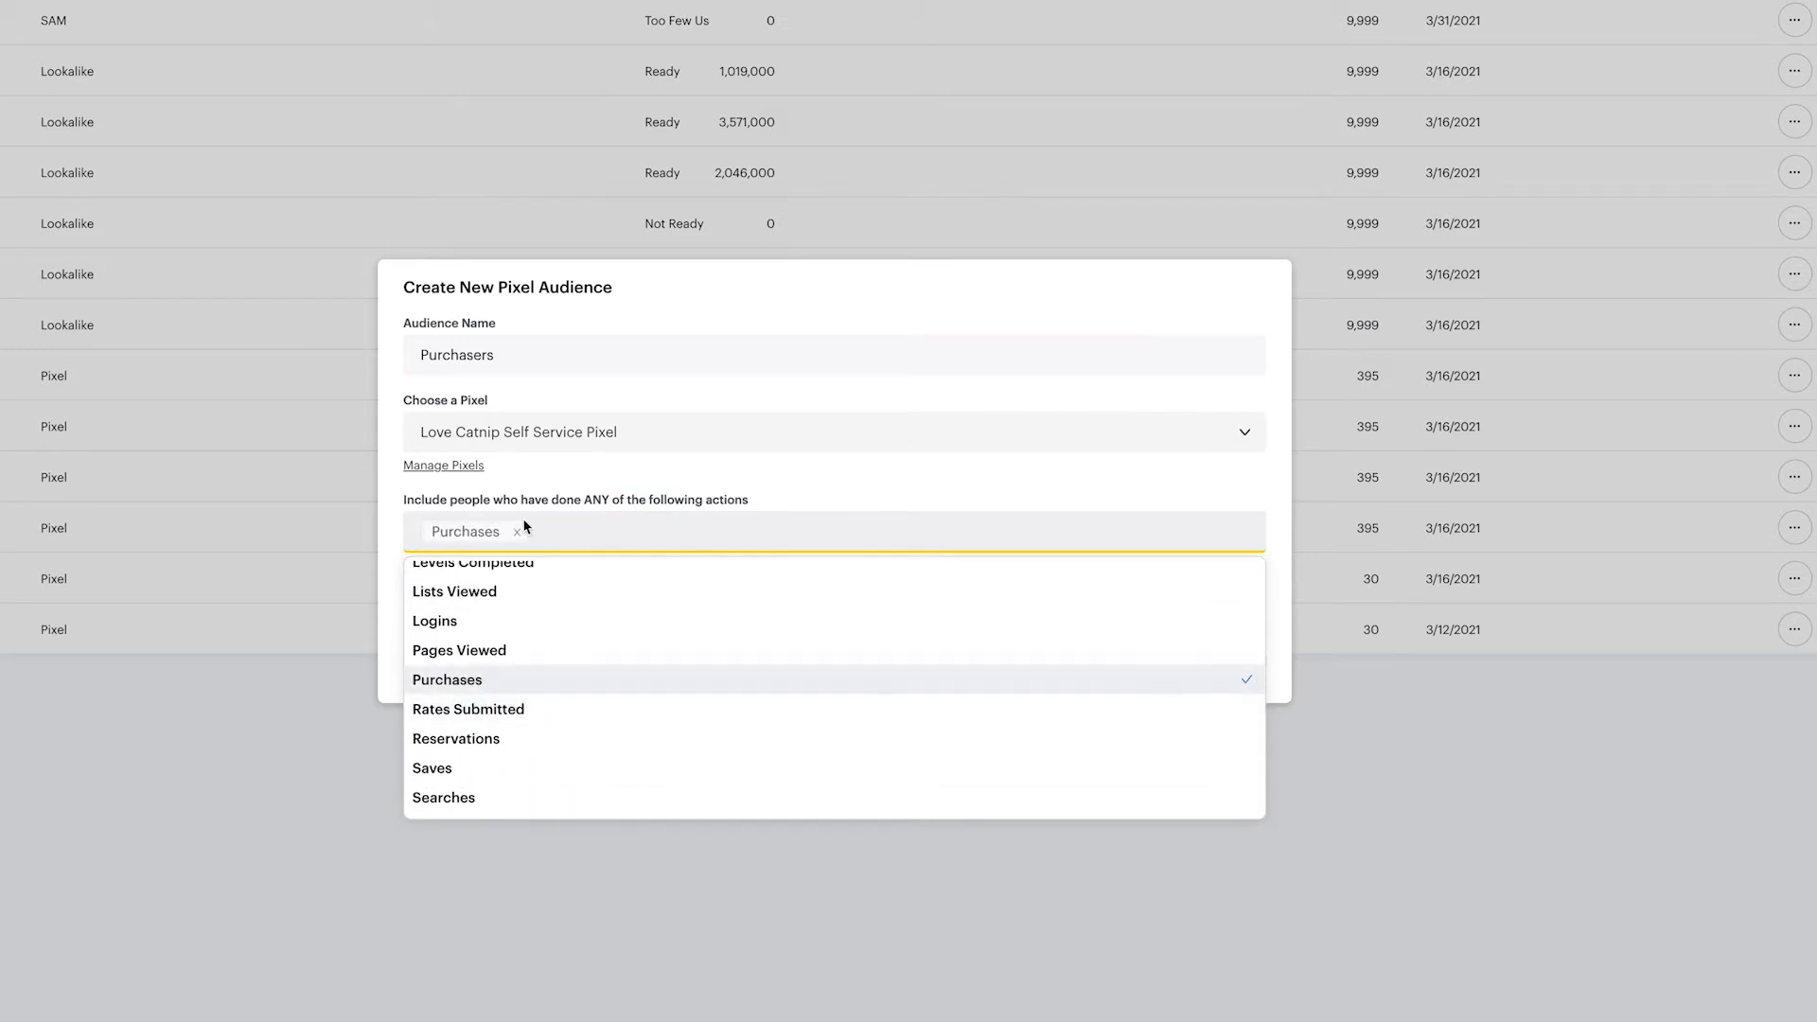
pyautogui.click(530, 356)
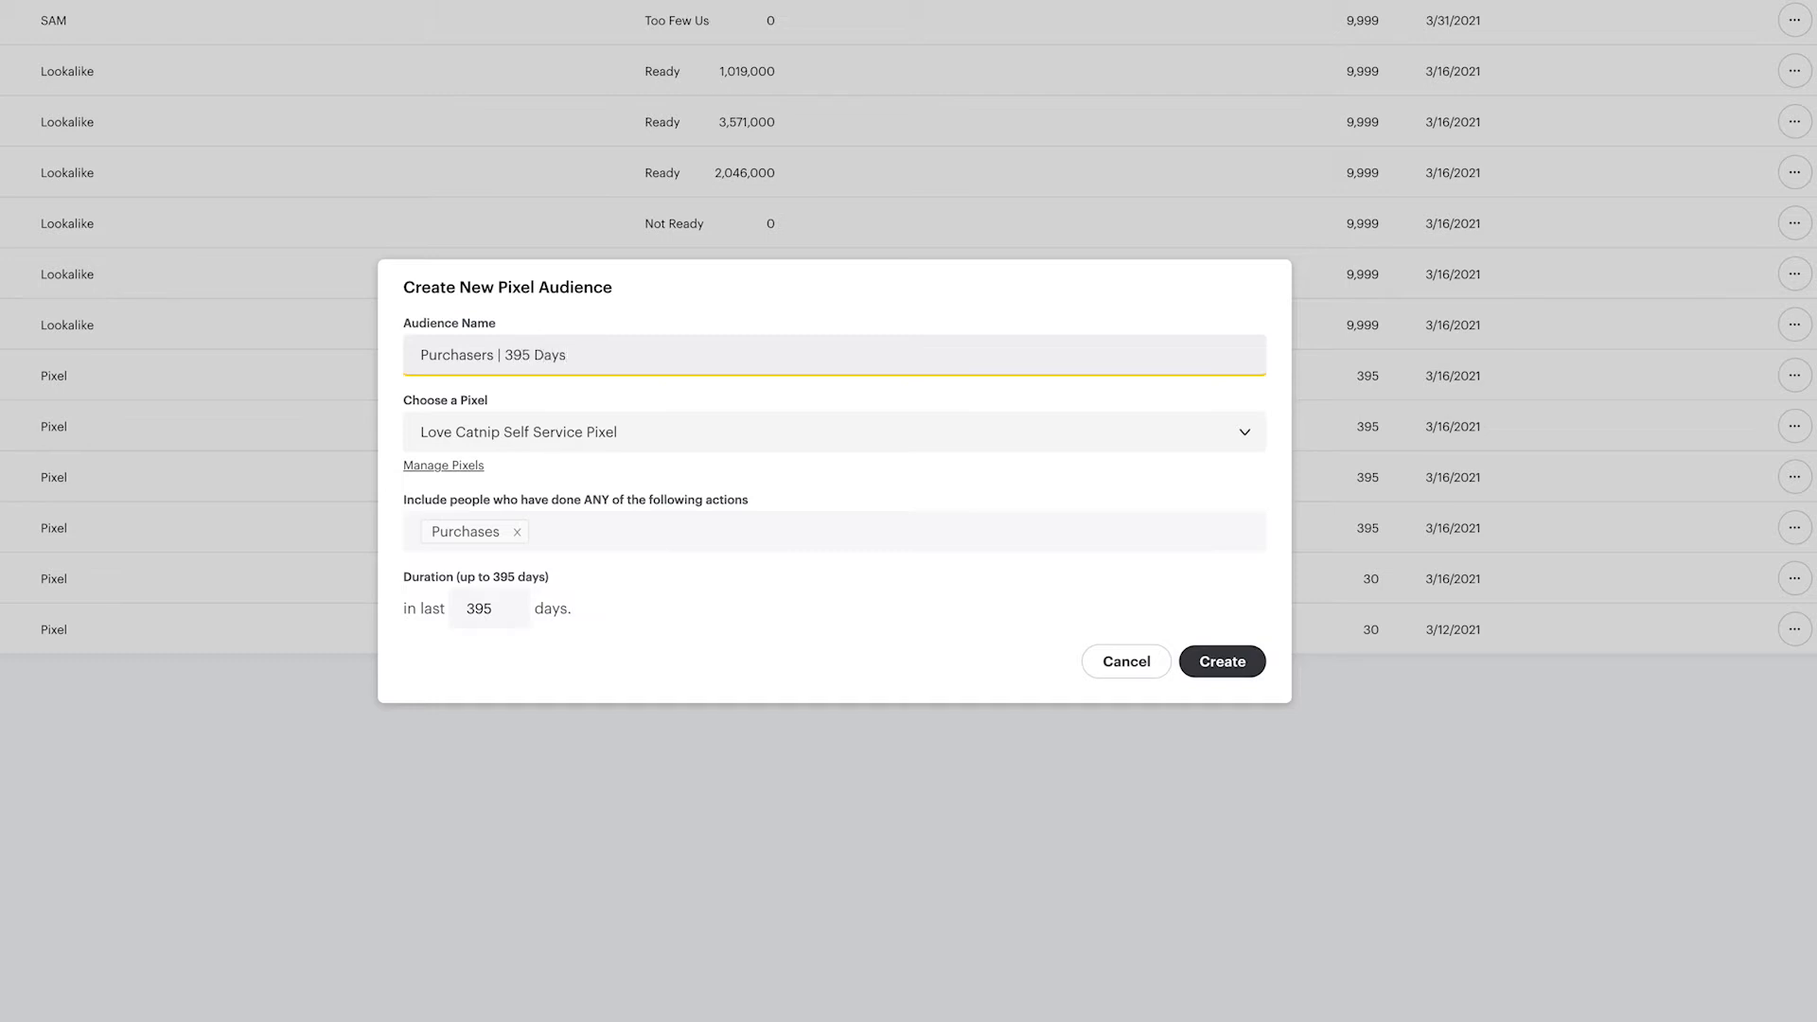
pyautogui.click(1230, 666)
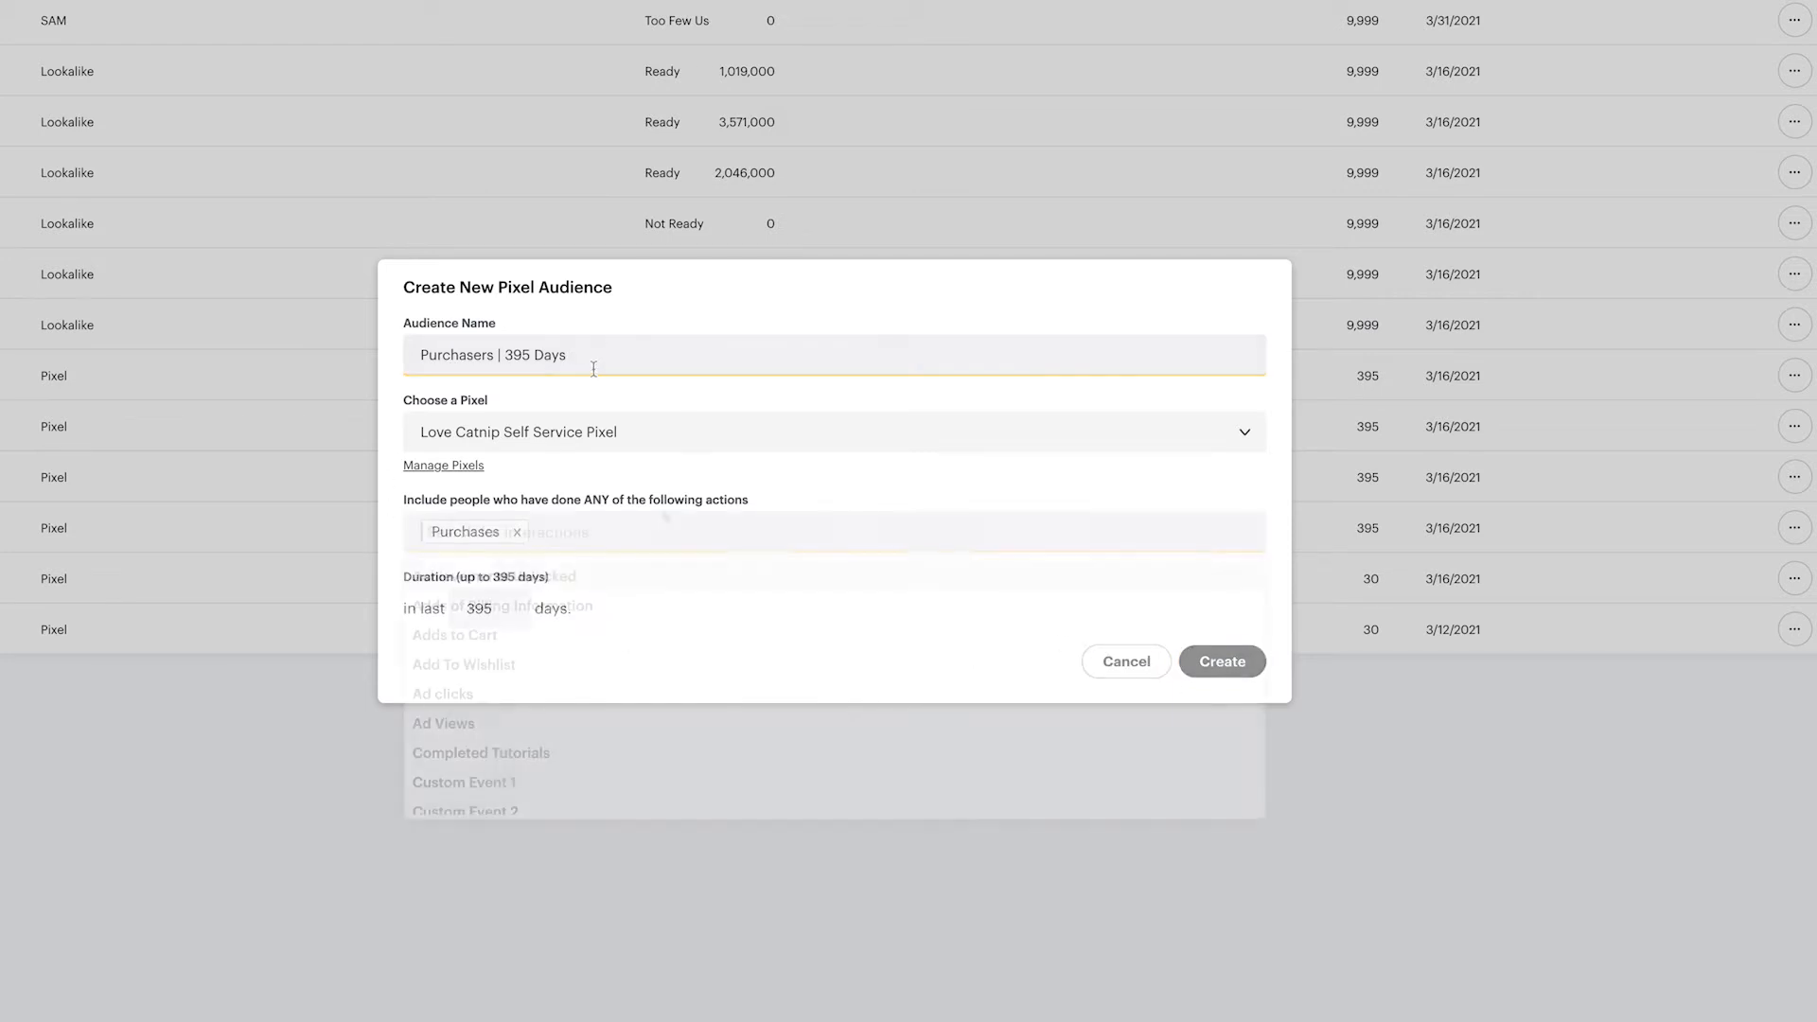
# Examine the other website interactions available for defining a pixel audience.
pyautogui.scroll(2, 650, 678)
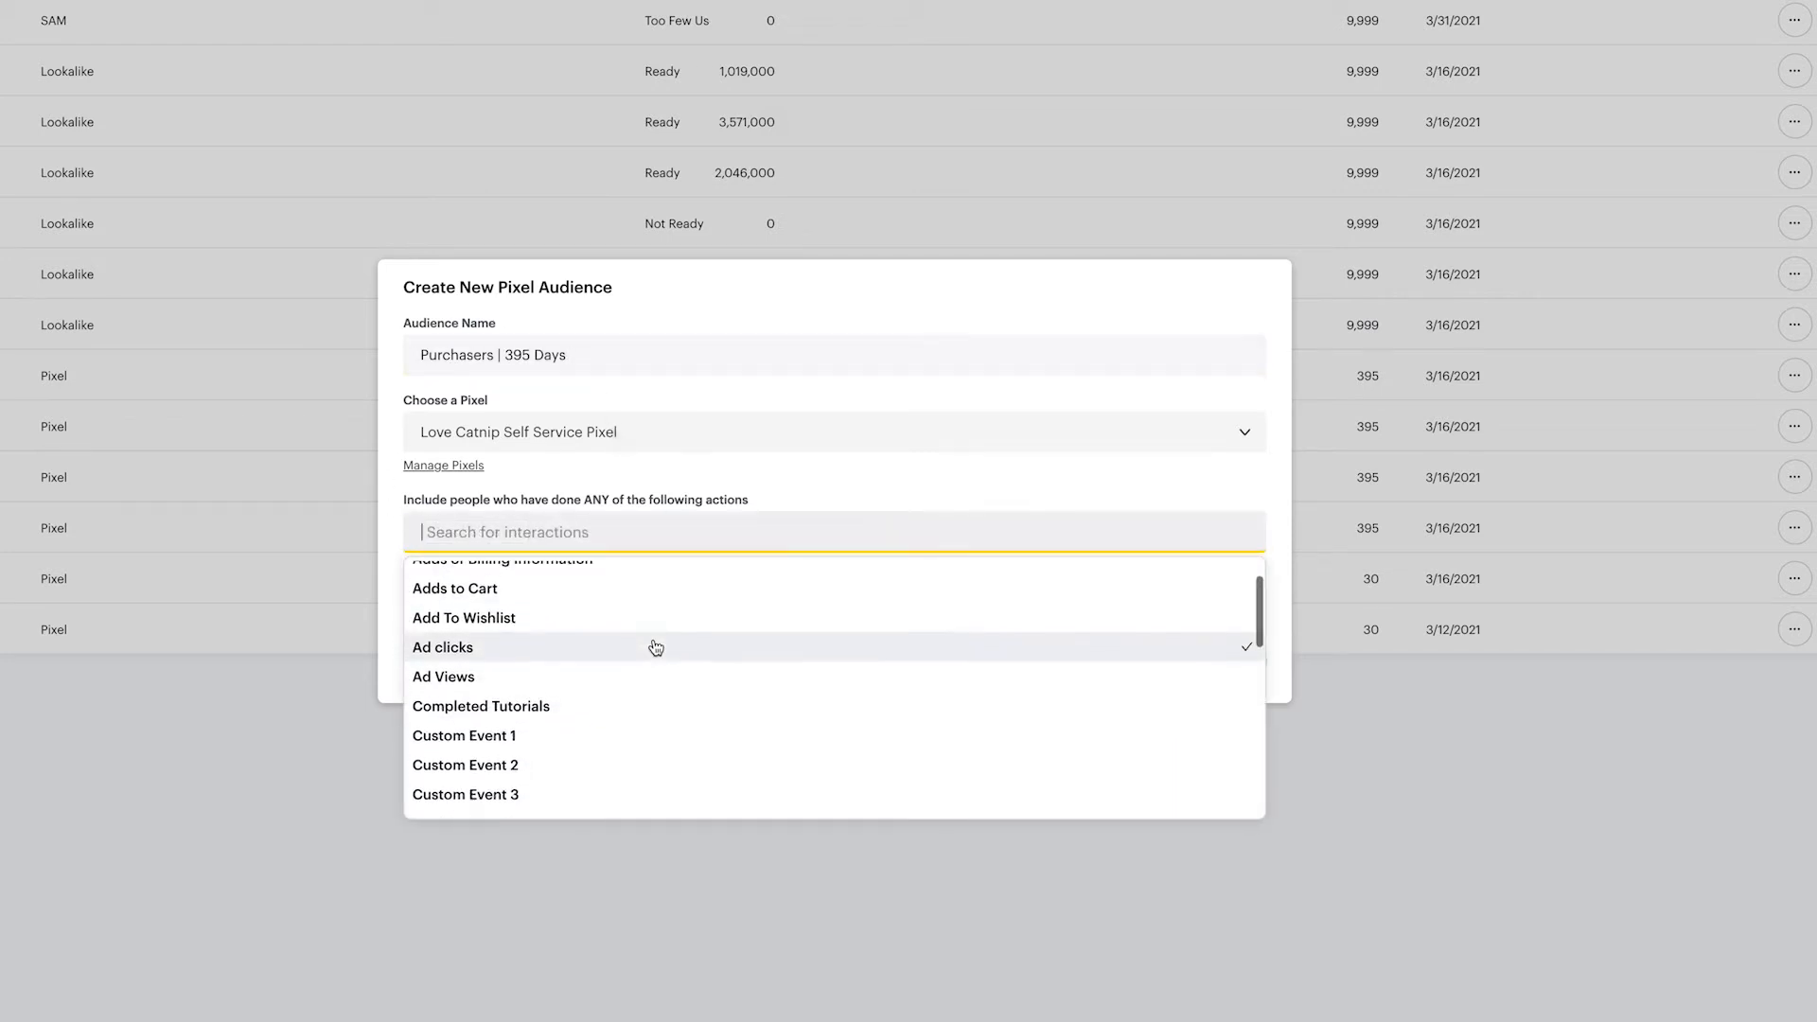
pyautogui.scroll(-4, 647, 702)
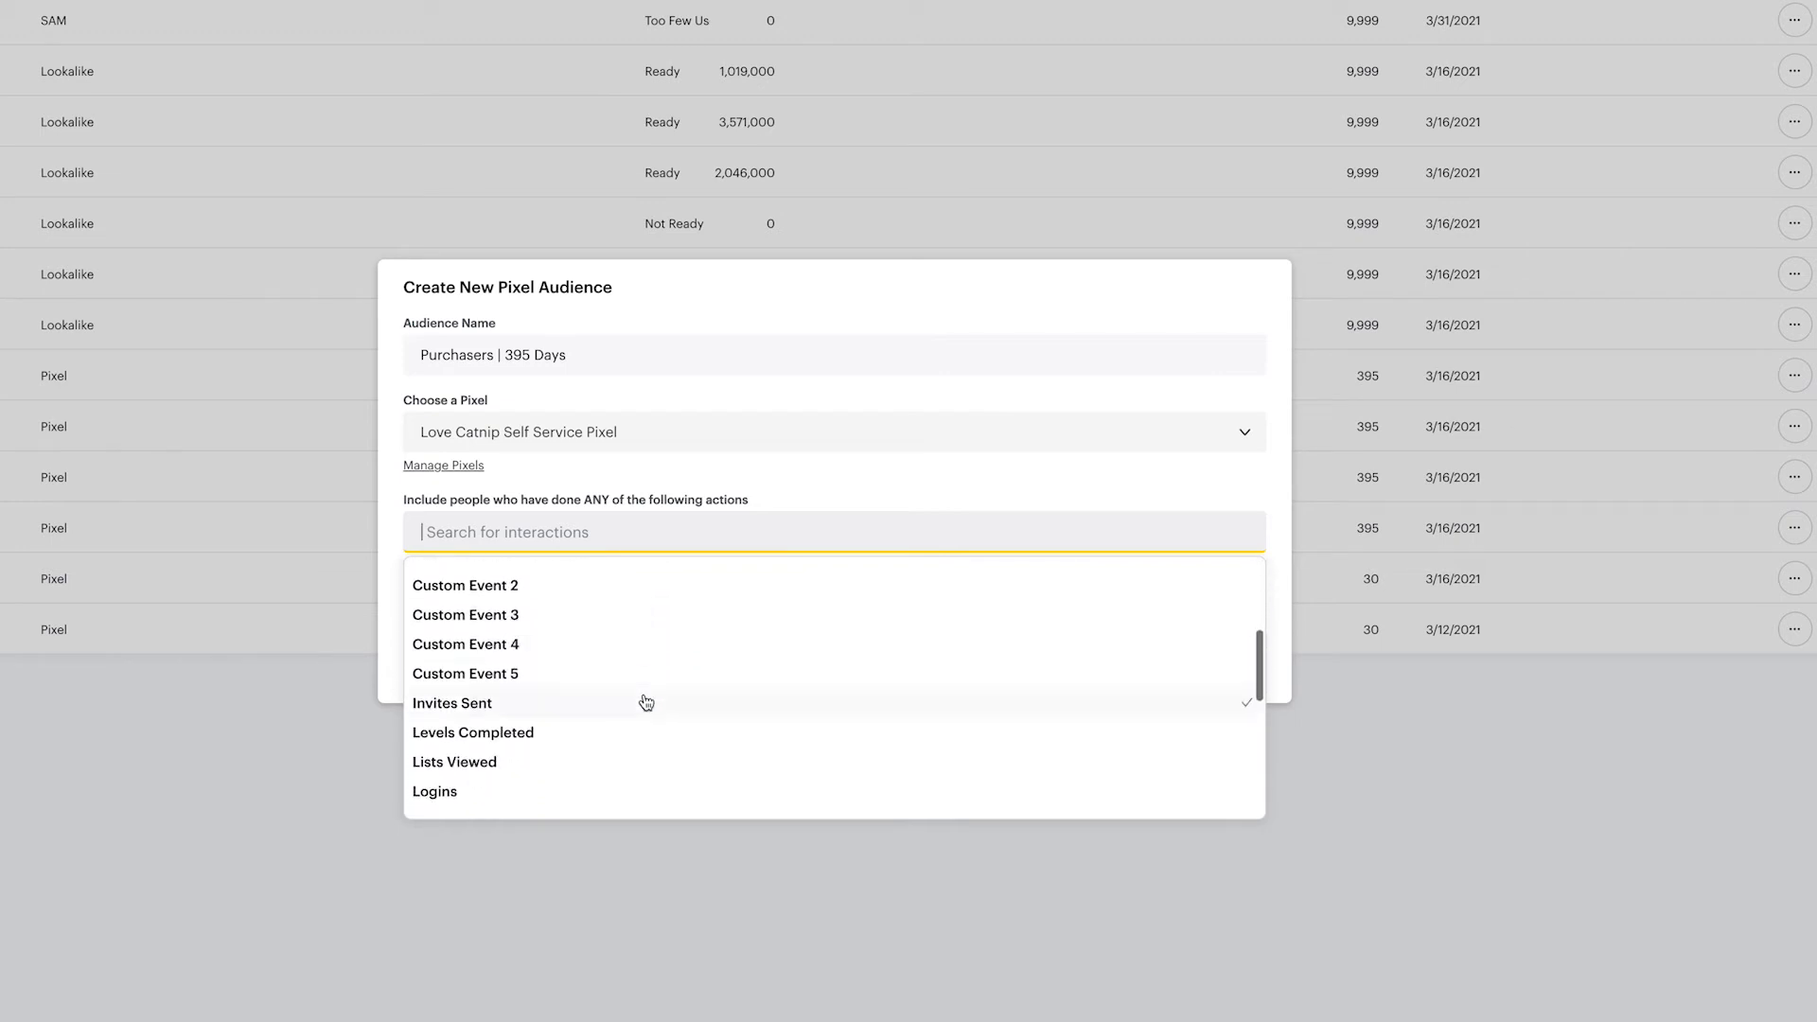
pyautogui.scroll(-4, 640, 743)
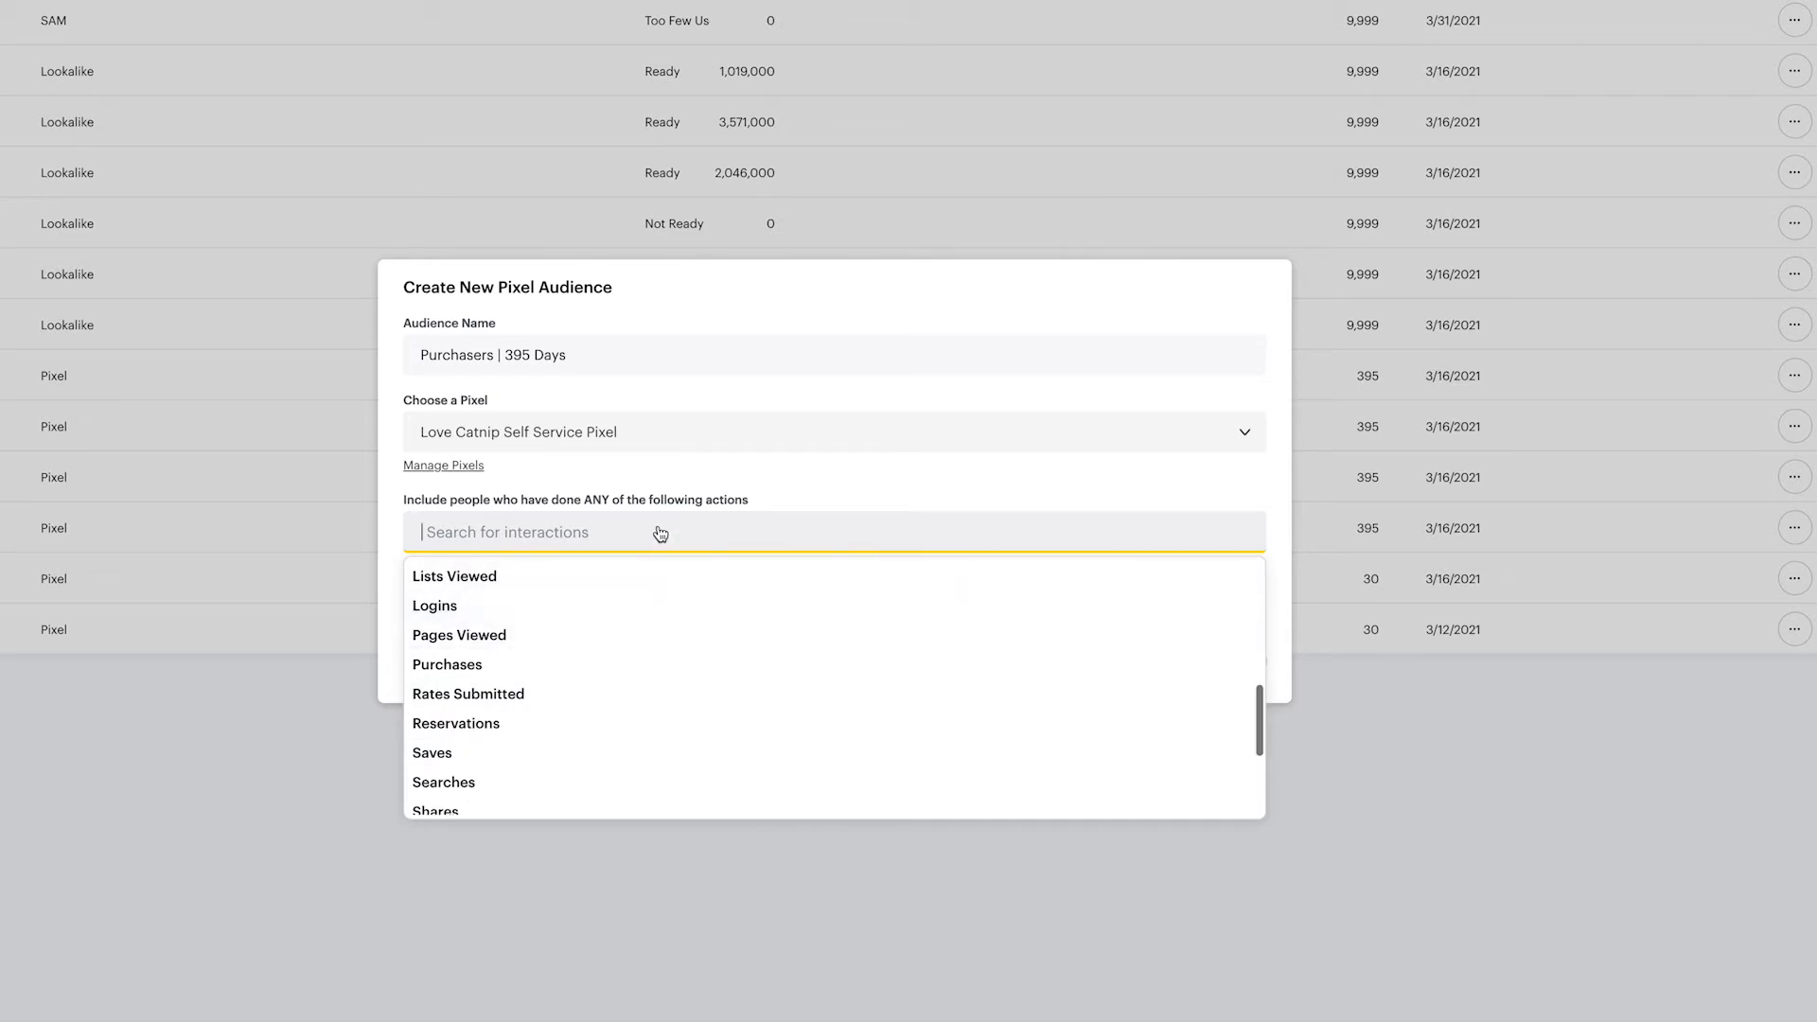
pyautogui.click(536, 360)
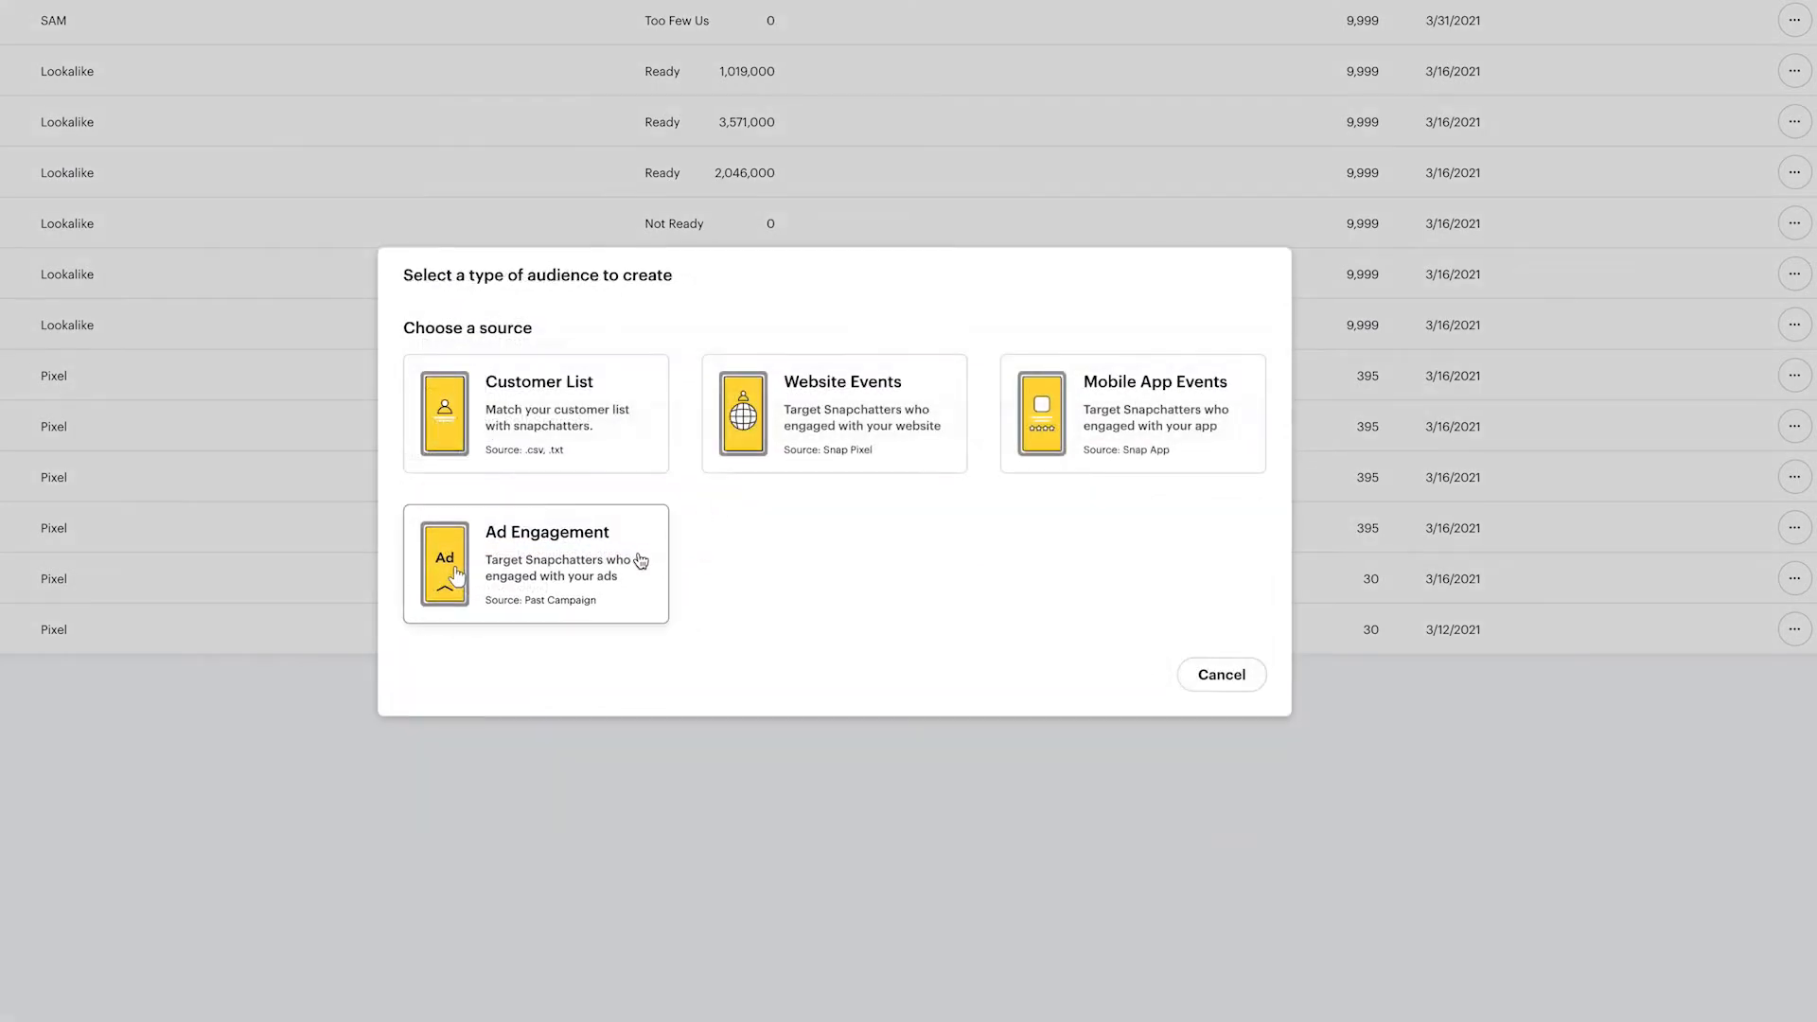
# Examine the action and source type options for a new ad engagement audience, and leave without creating it.
pyautogui.click(634, 561)
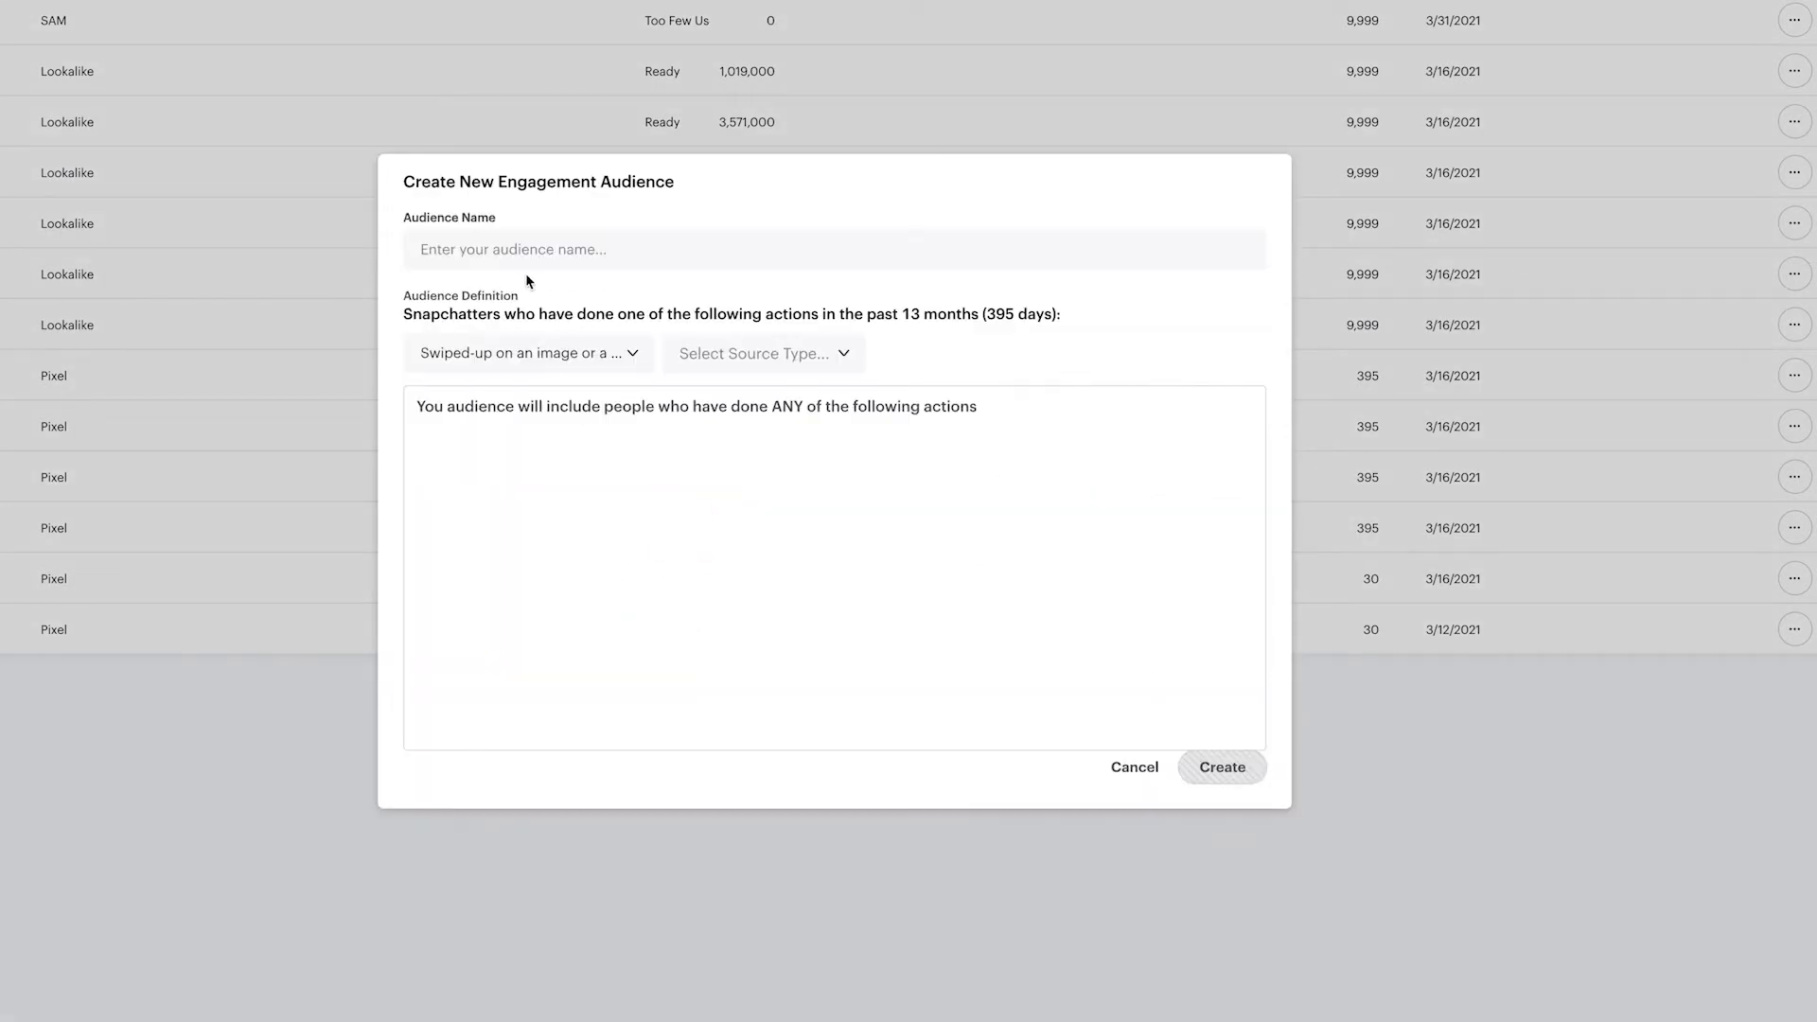
pyautogui.click(628, 355)
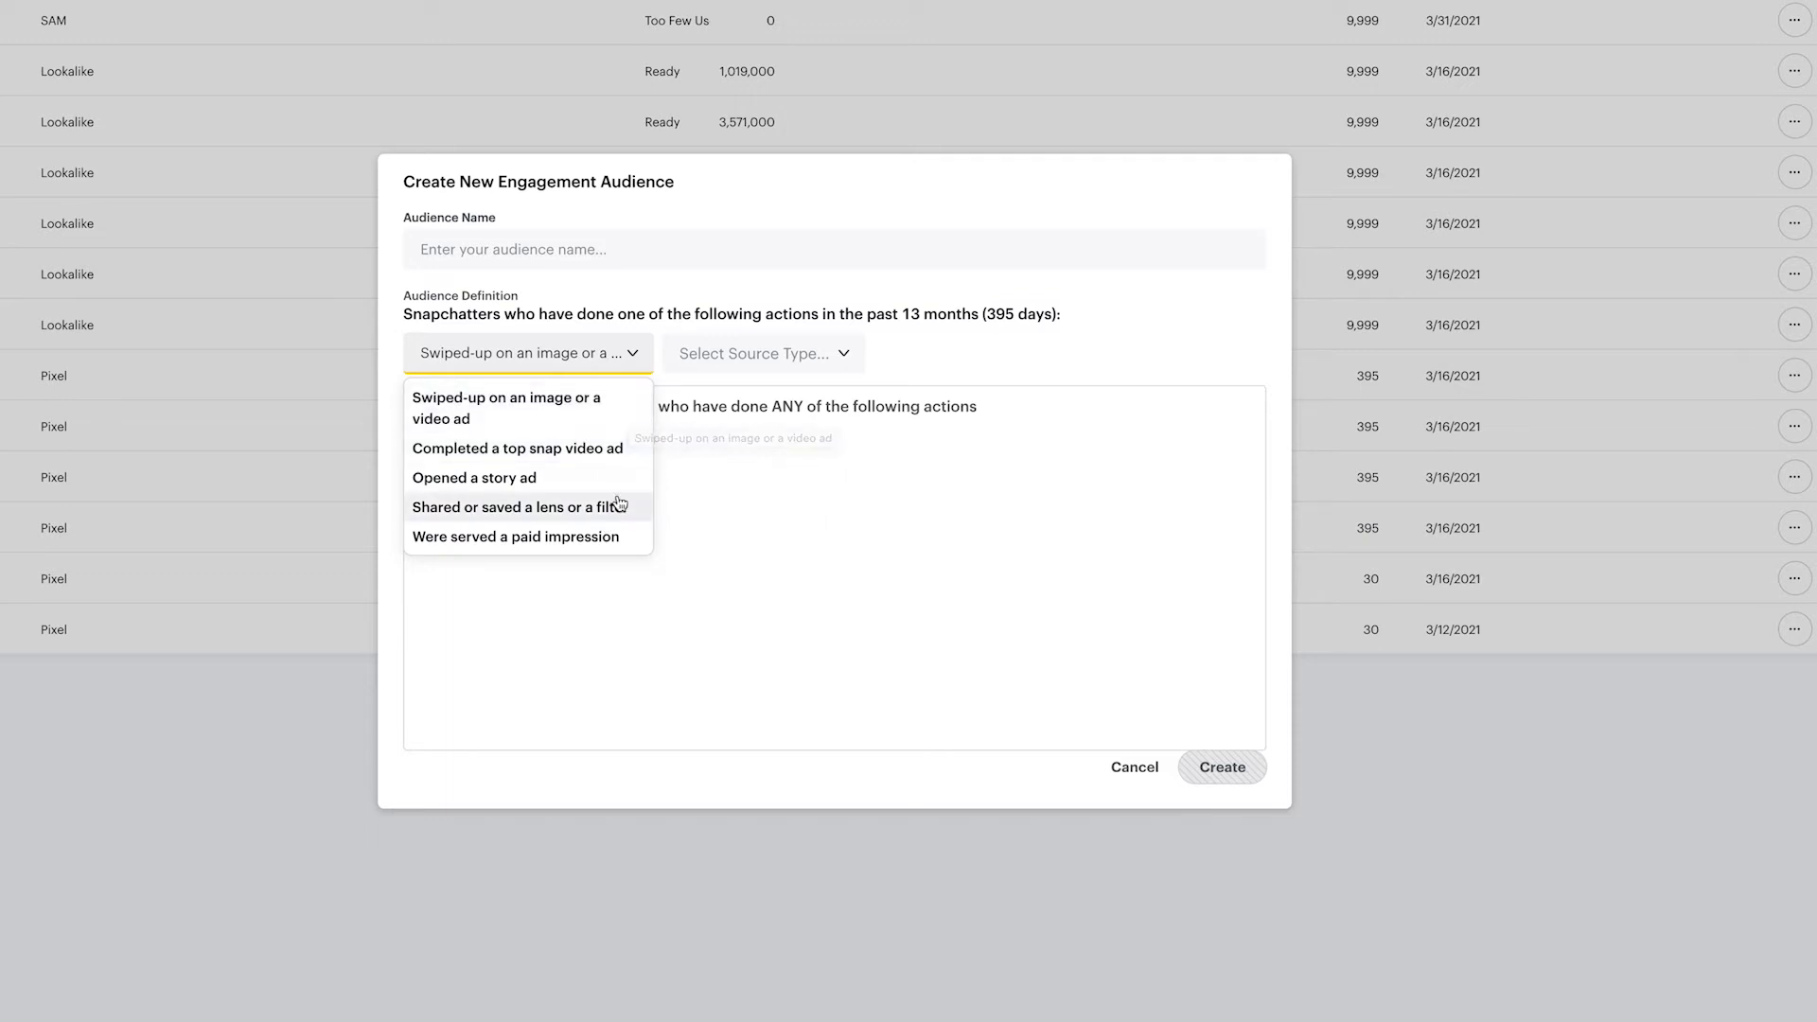
pyautogui.click(828, 369)
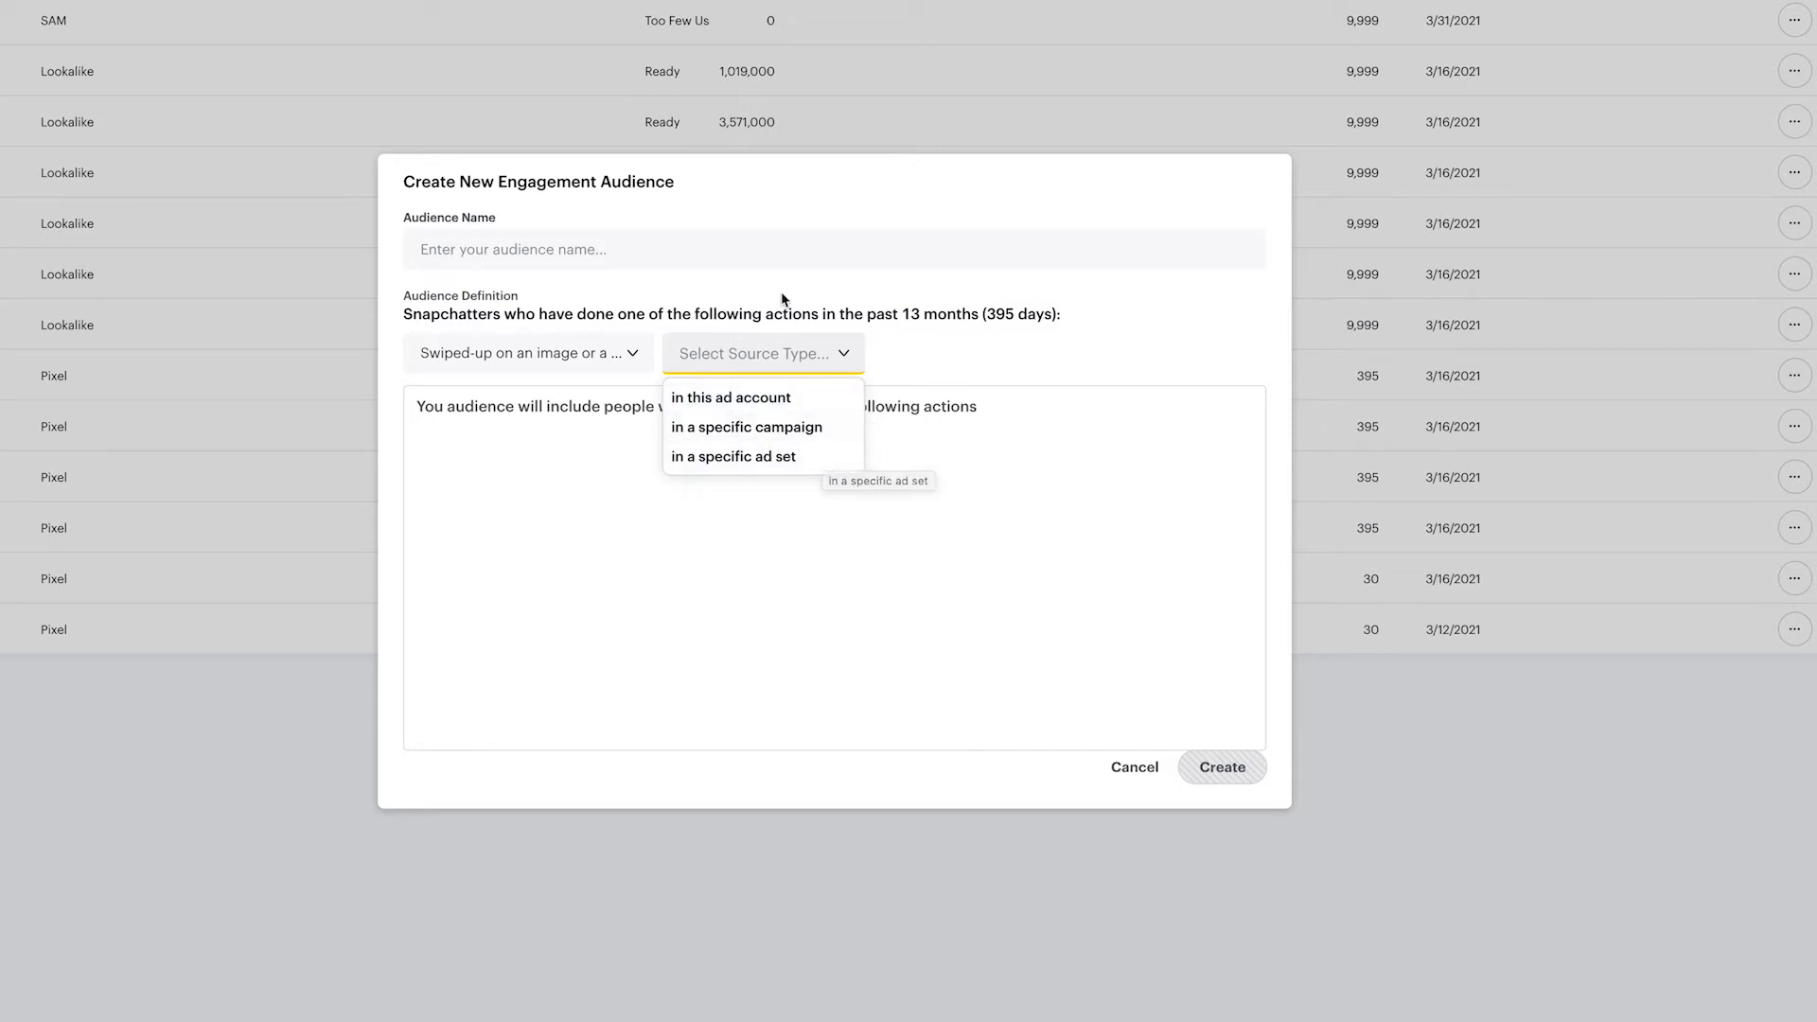
pyautogui.click(605, 252)
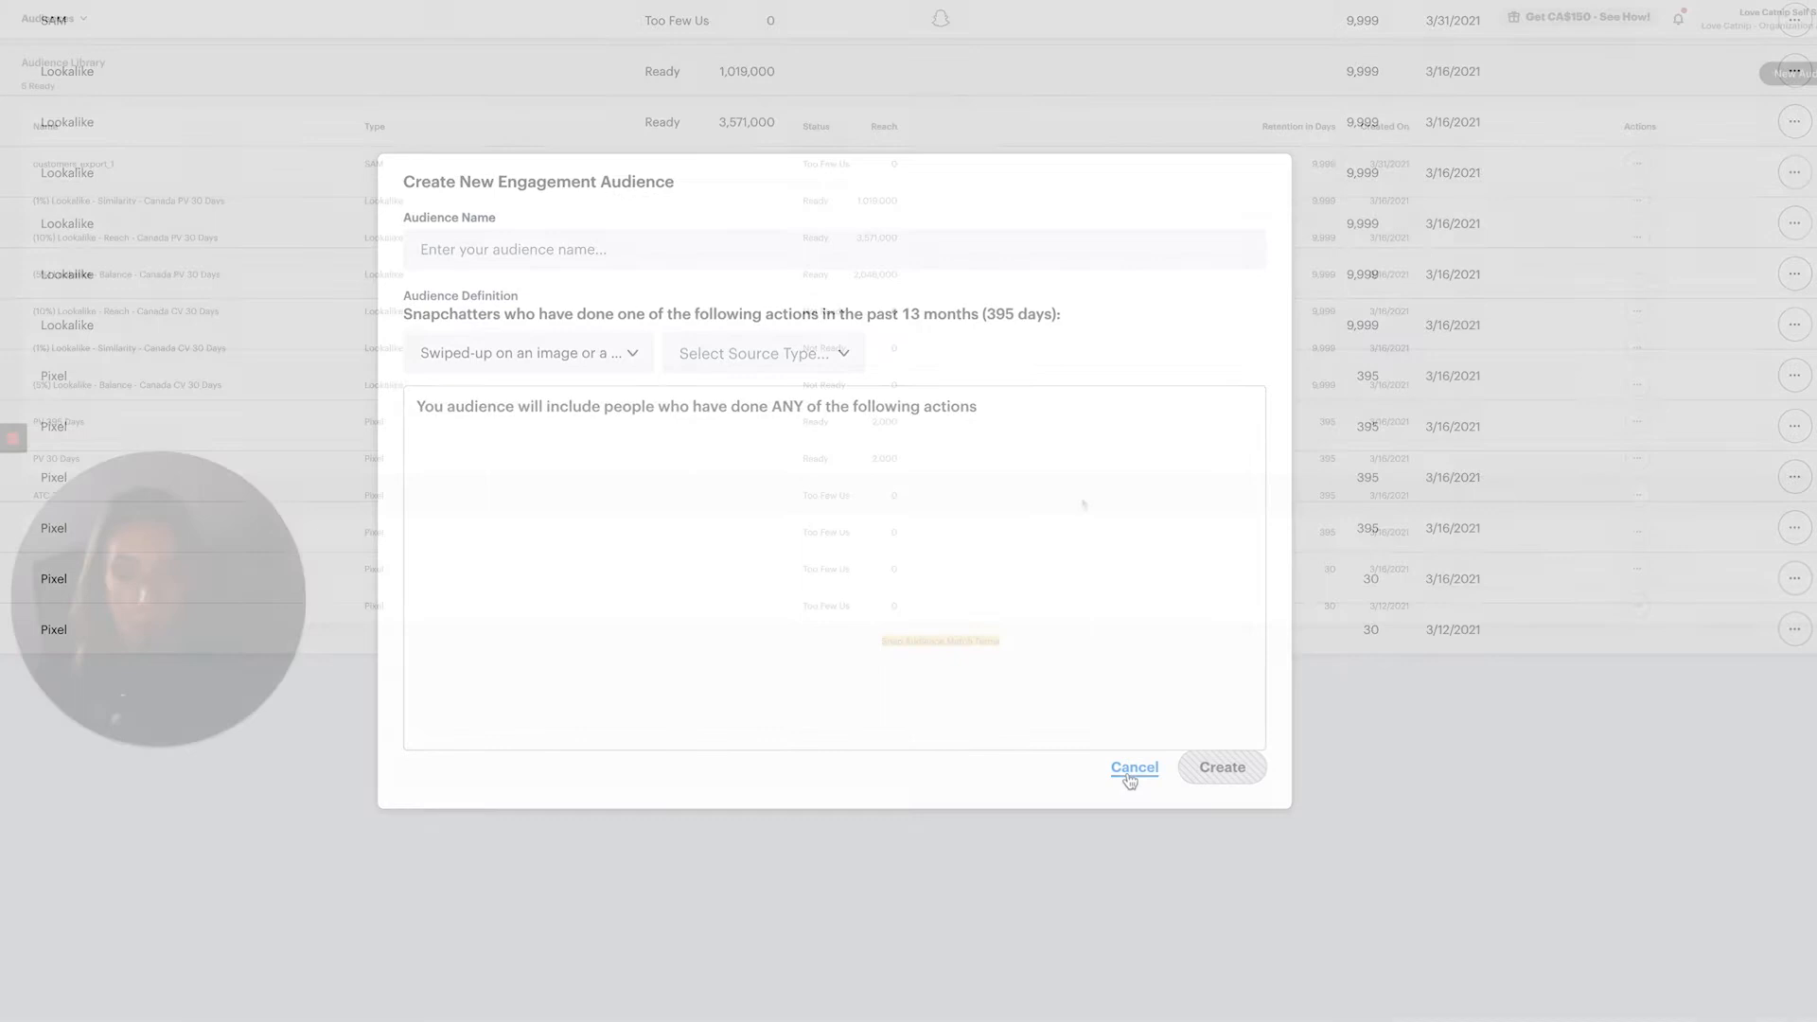
pyautogui.click(1134, 768)
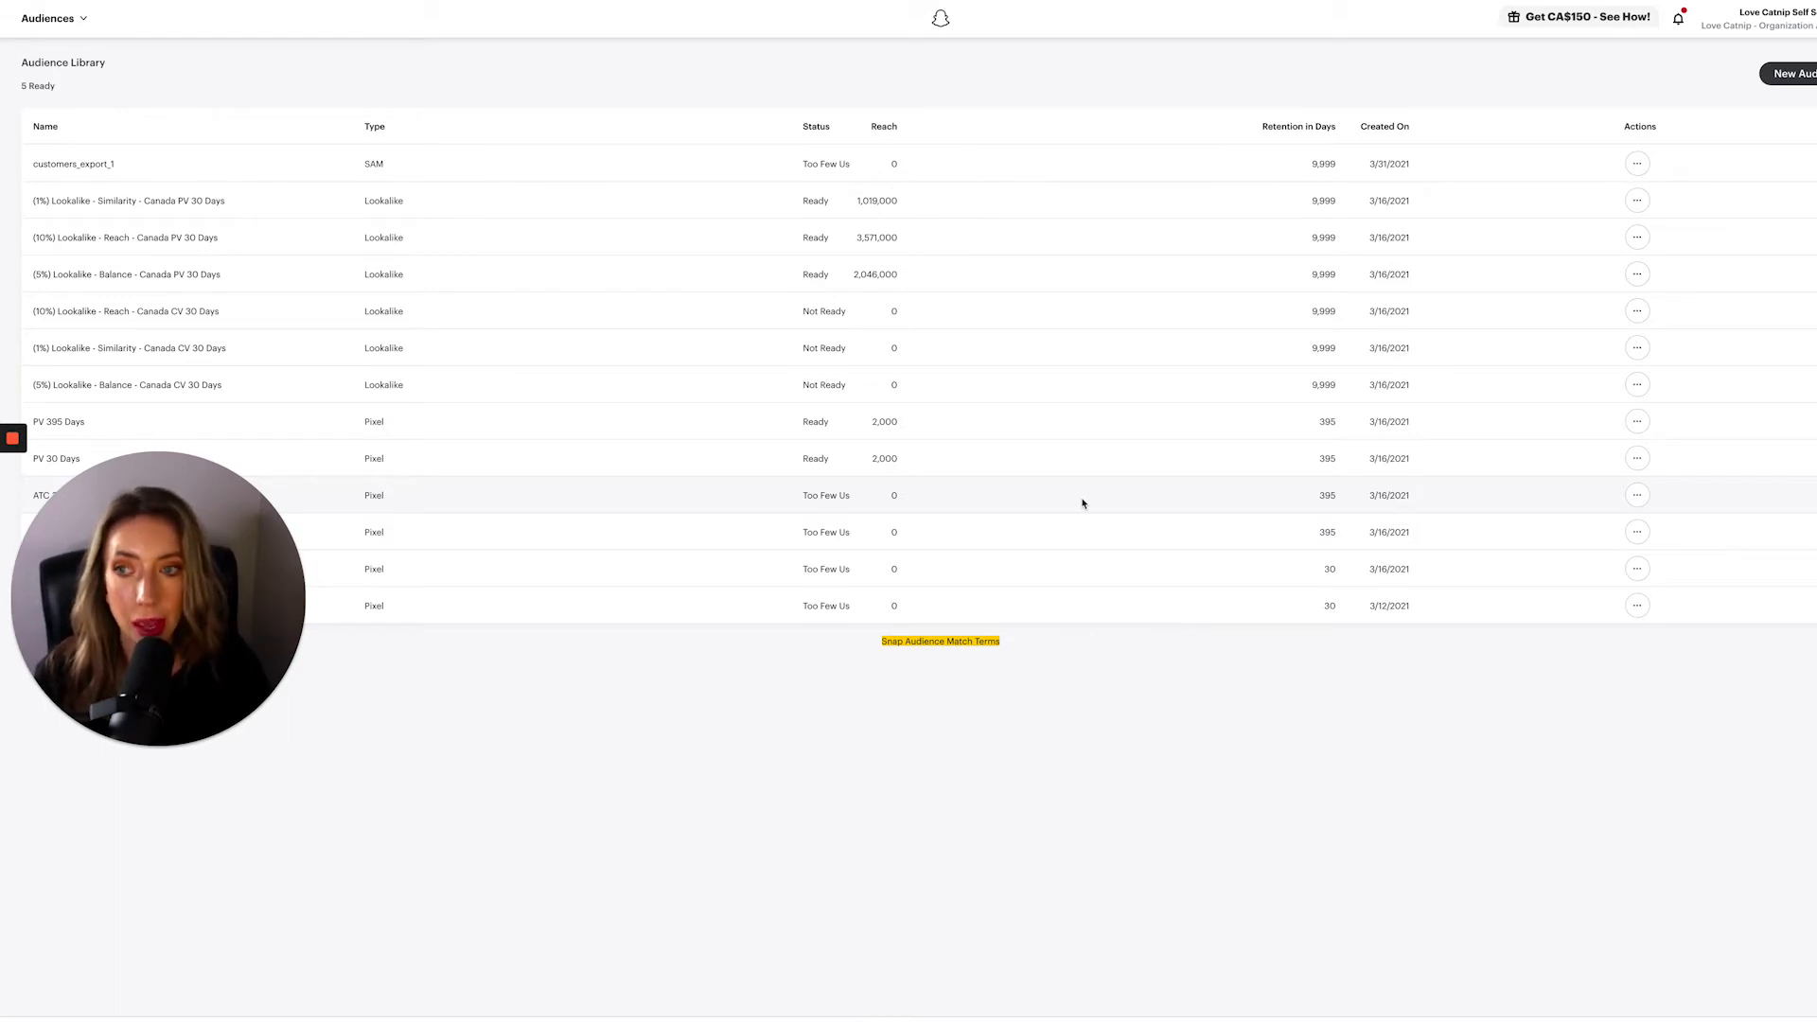
# Start a new lookalike audience in Canada with PV 395 Days as the seed and Similarity as the lookalike type.
pyautogui.click(1787, 76)
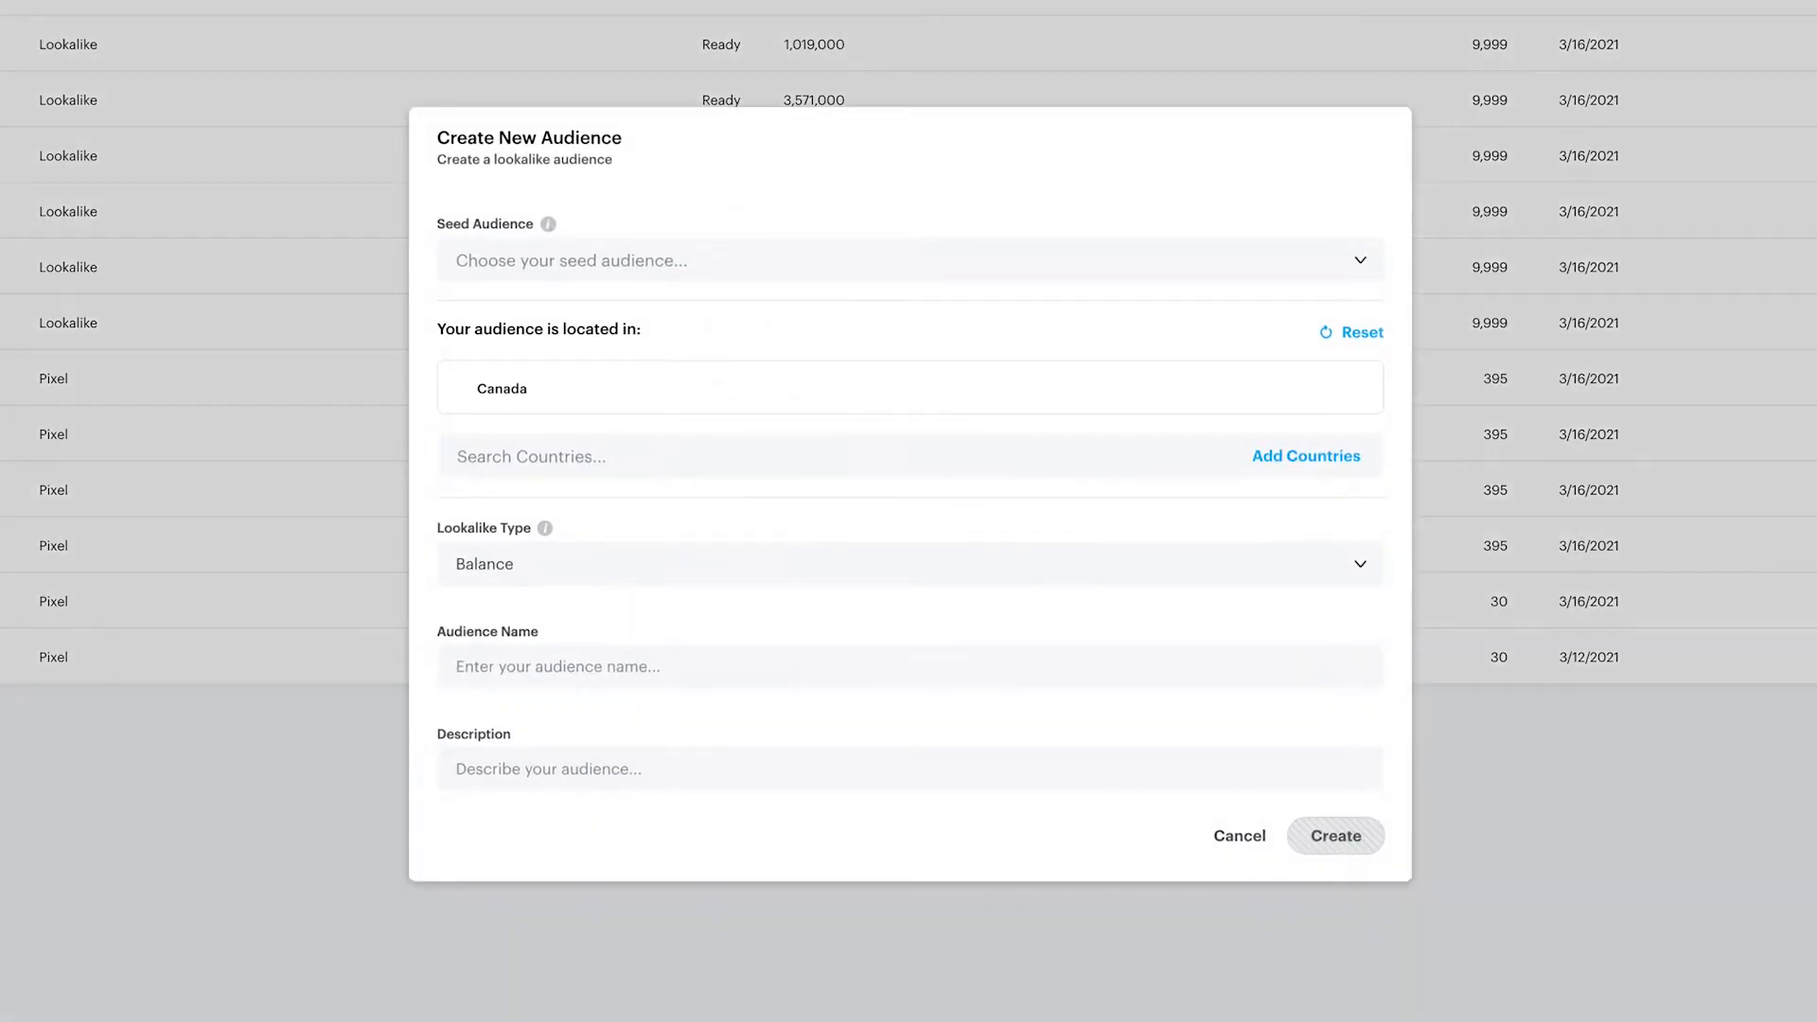
pyautogui.click(717, 259)
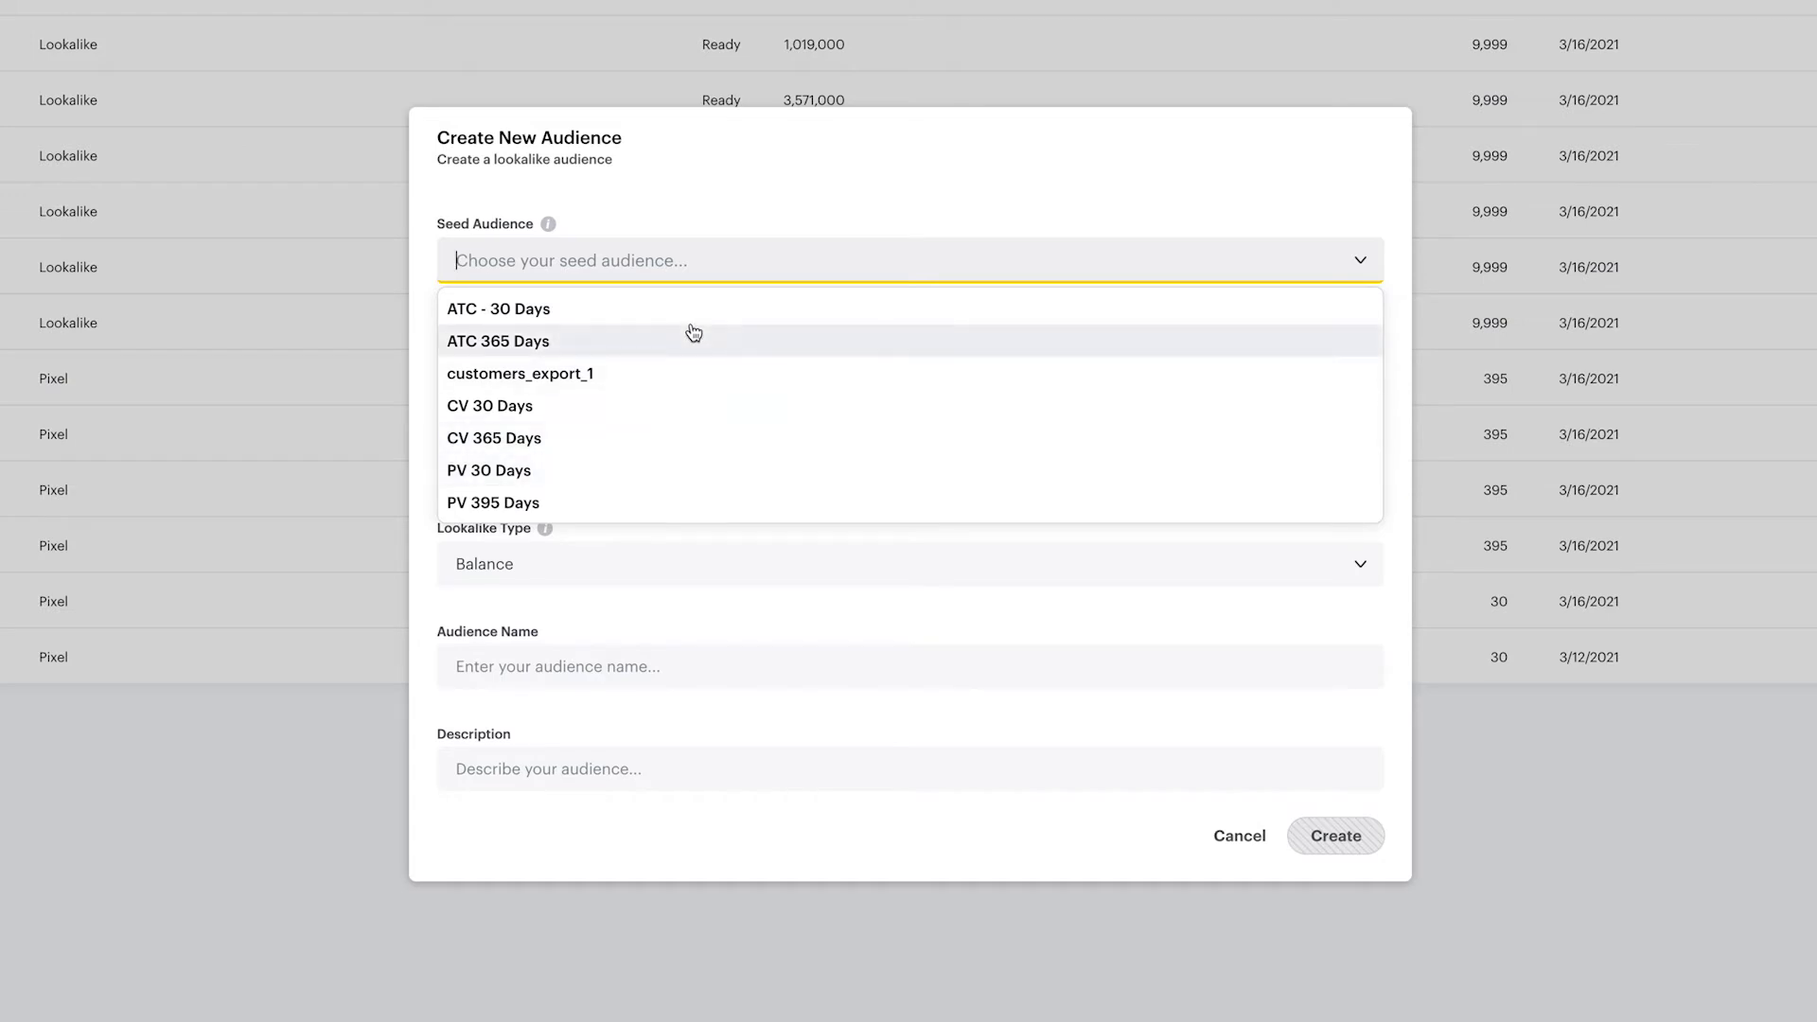
pyautogui.click(664, 509)
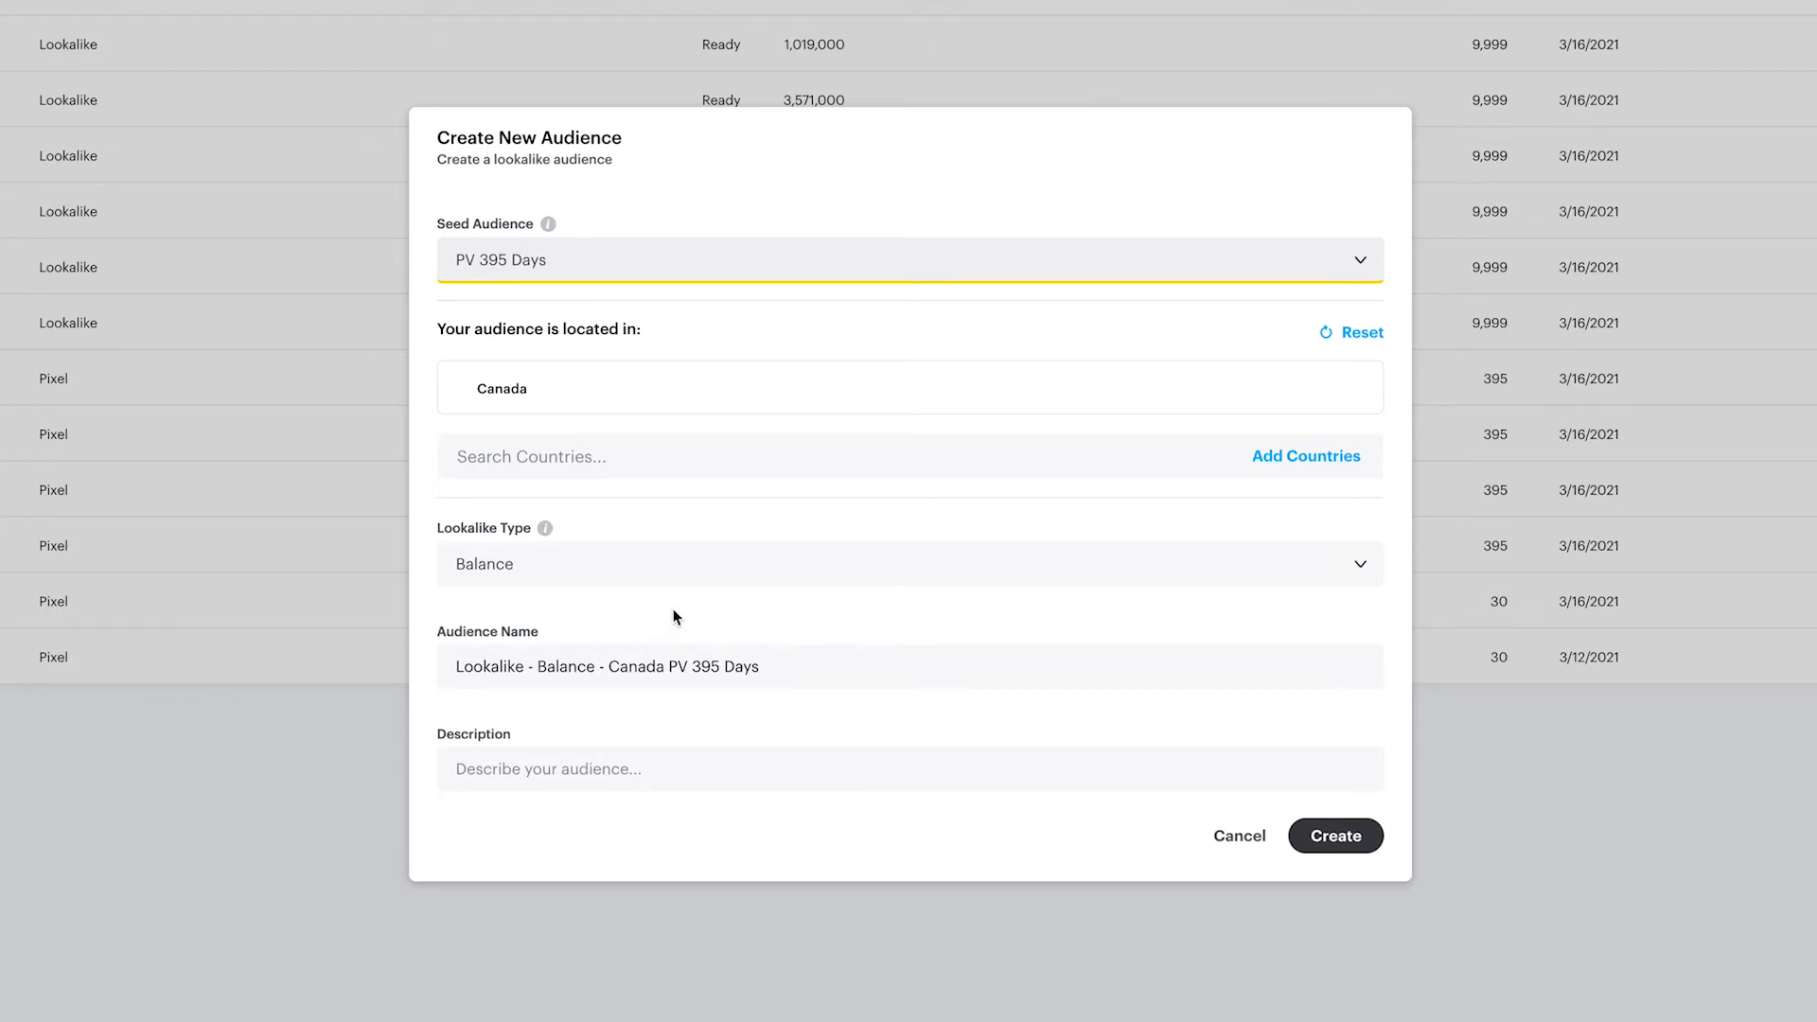
pyautogui.click(898, 572)
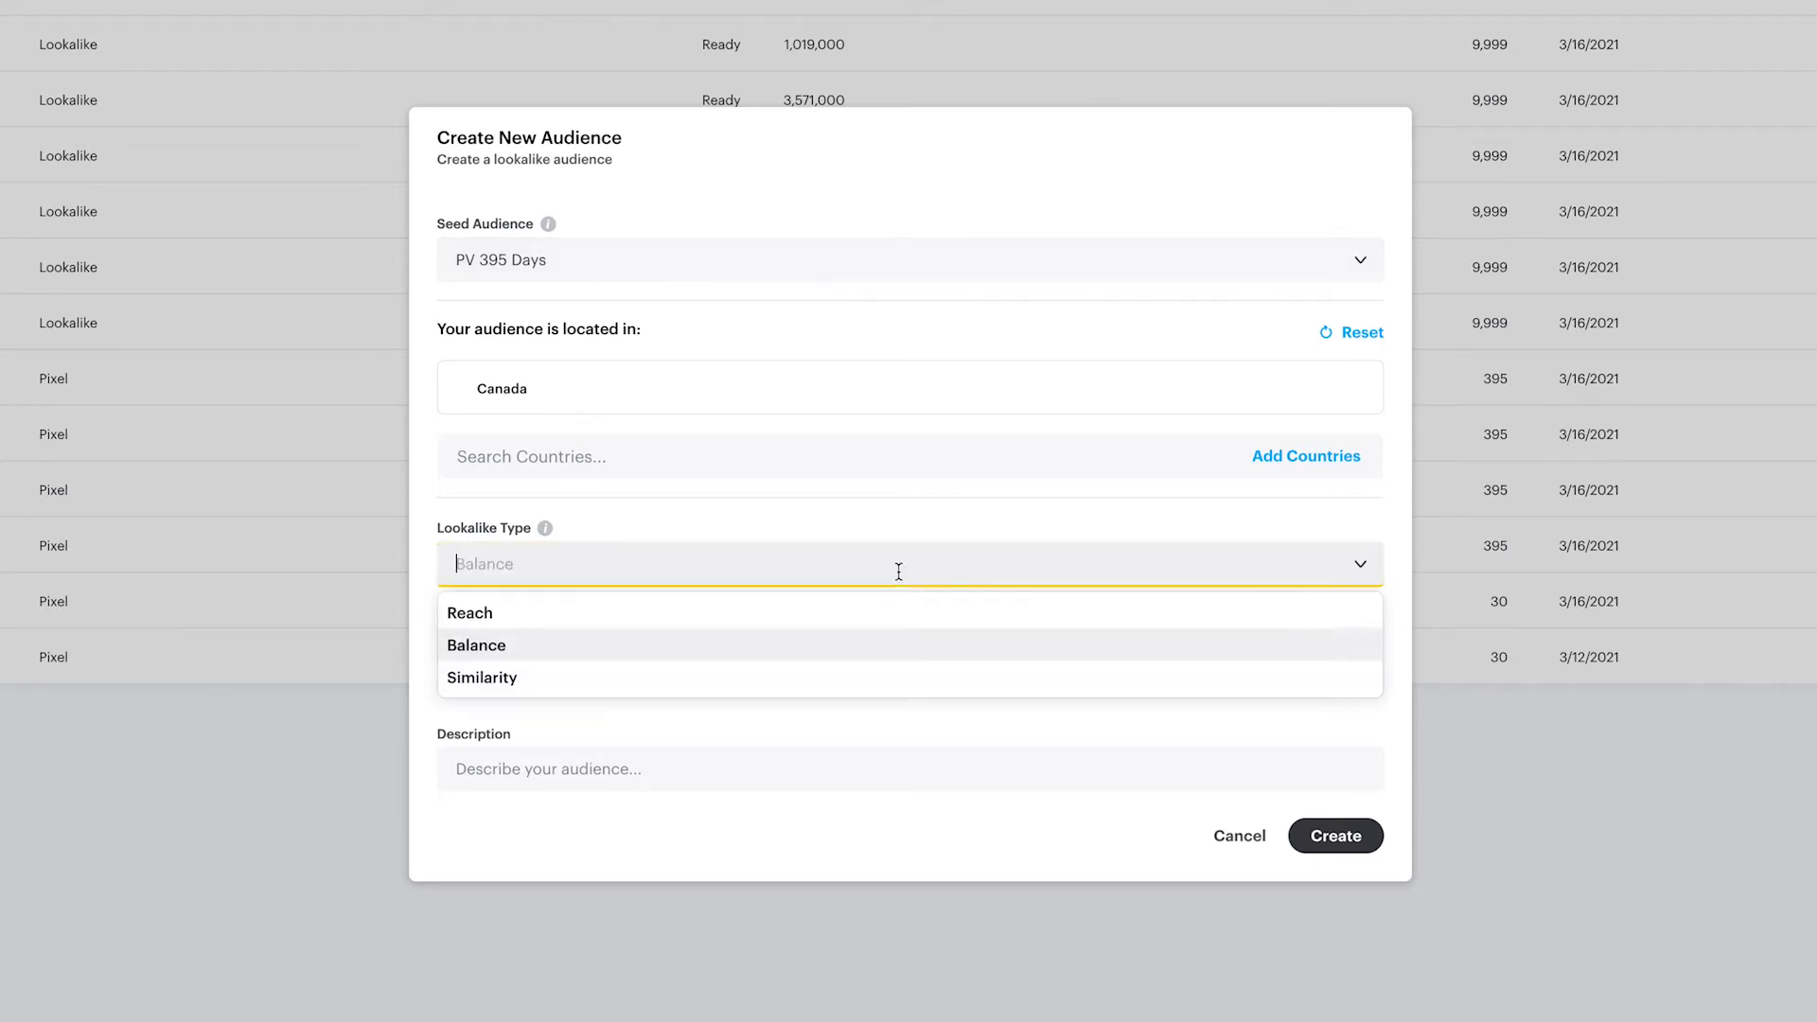
pyautogui.click(871, 679)
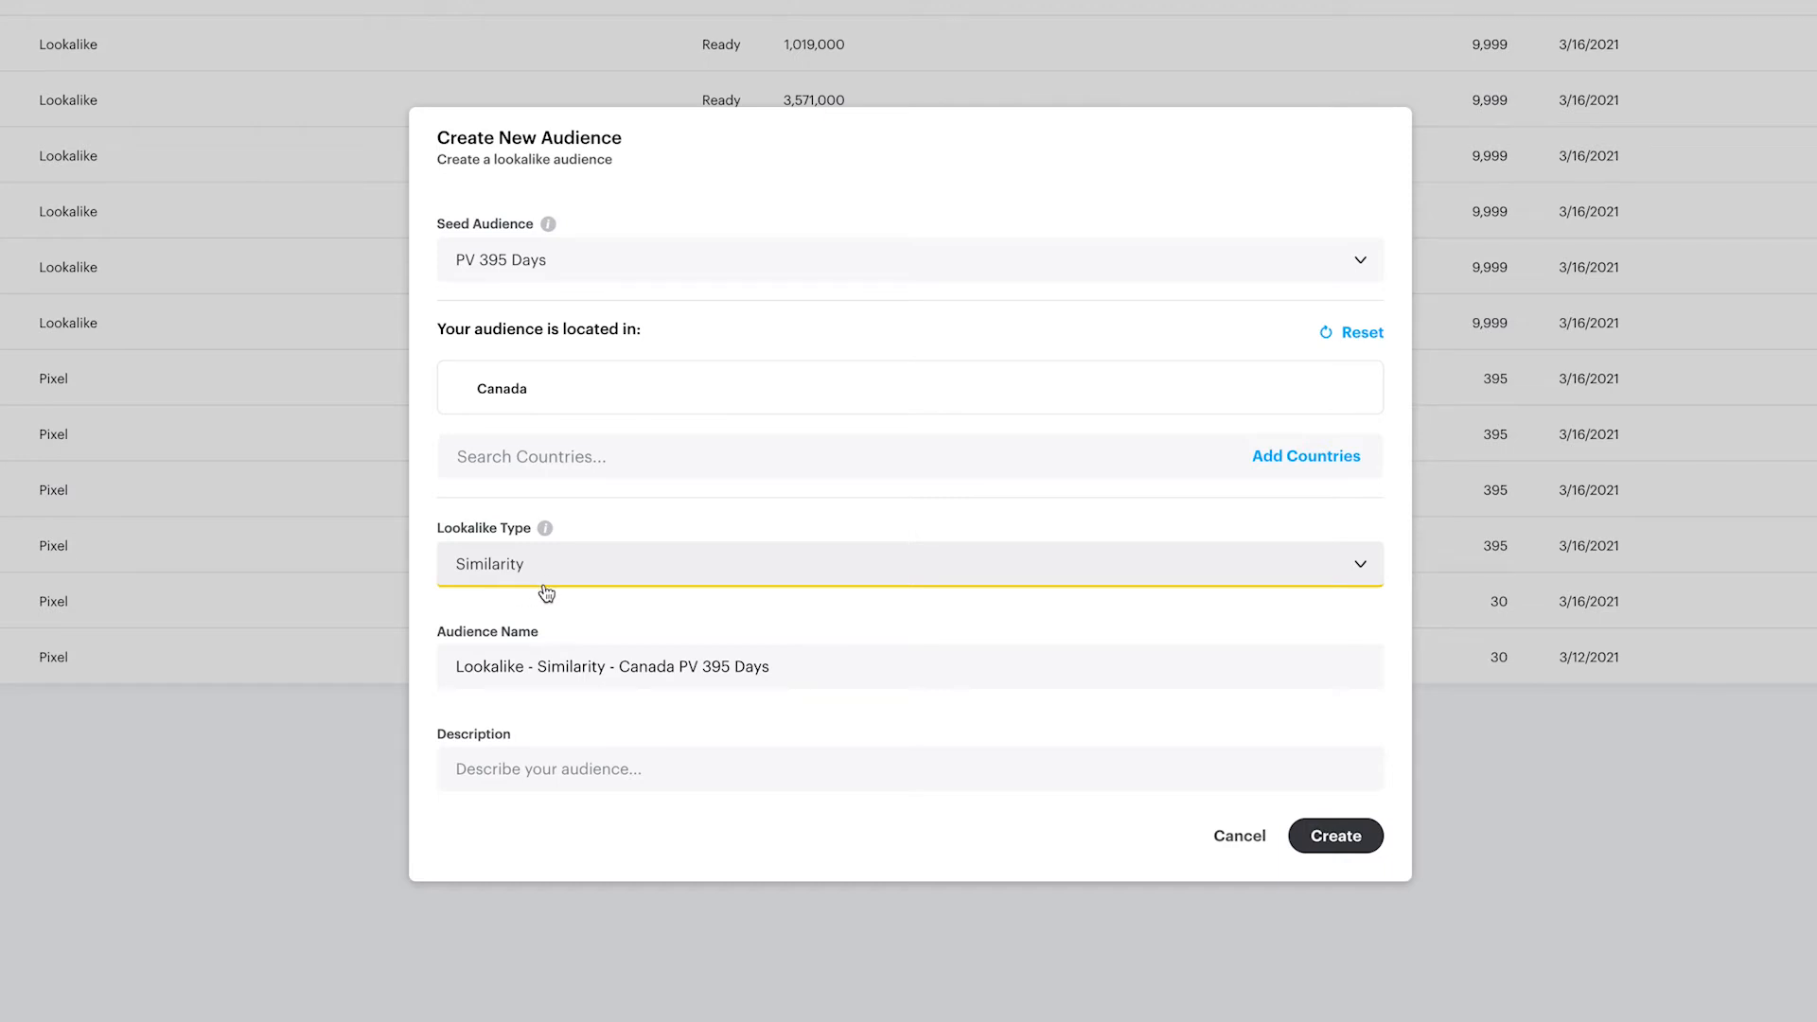
# Add "1%" to the beginning of the lookalike audience's name and create the audience.
pyautogui.click(482, 646)
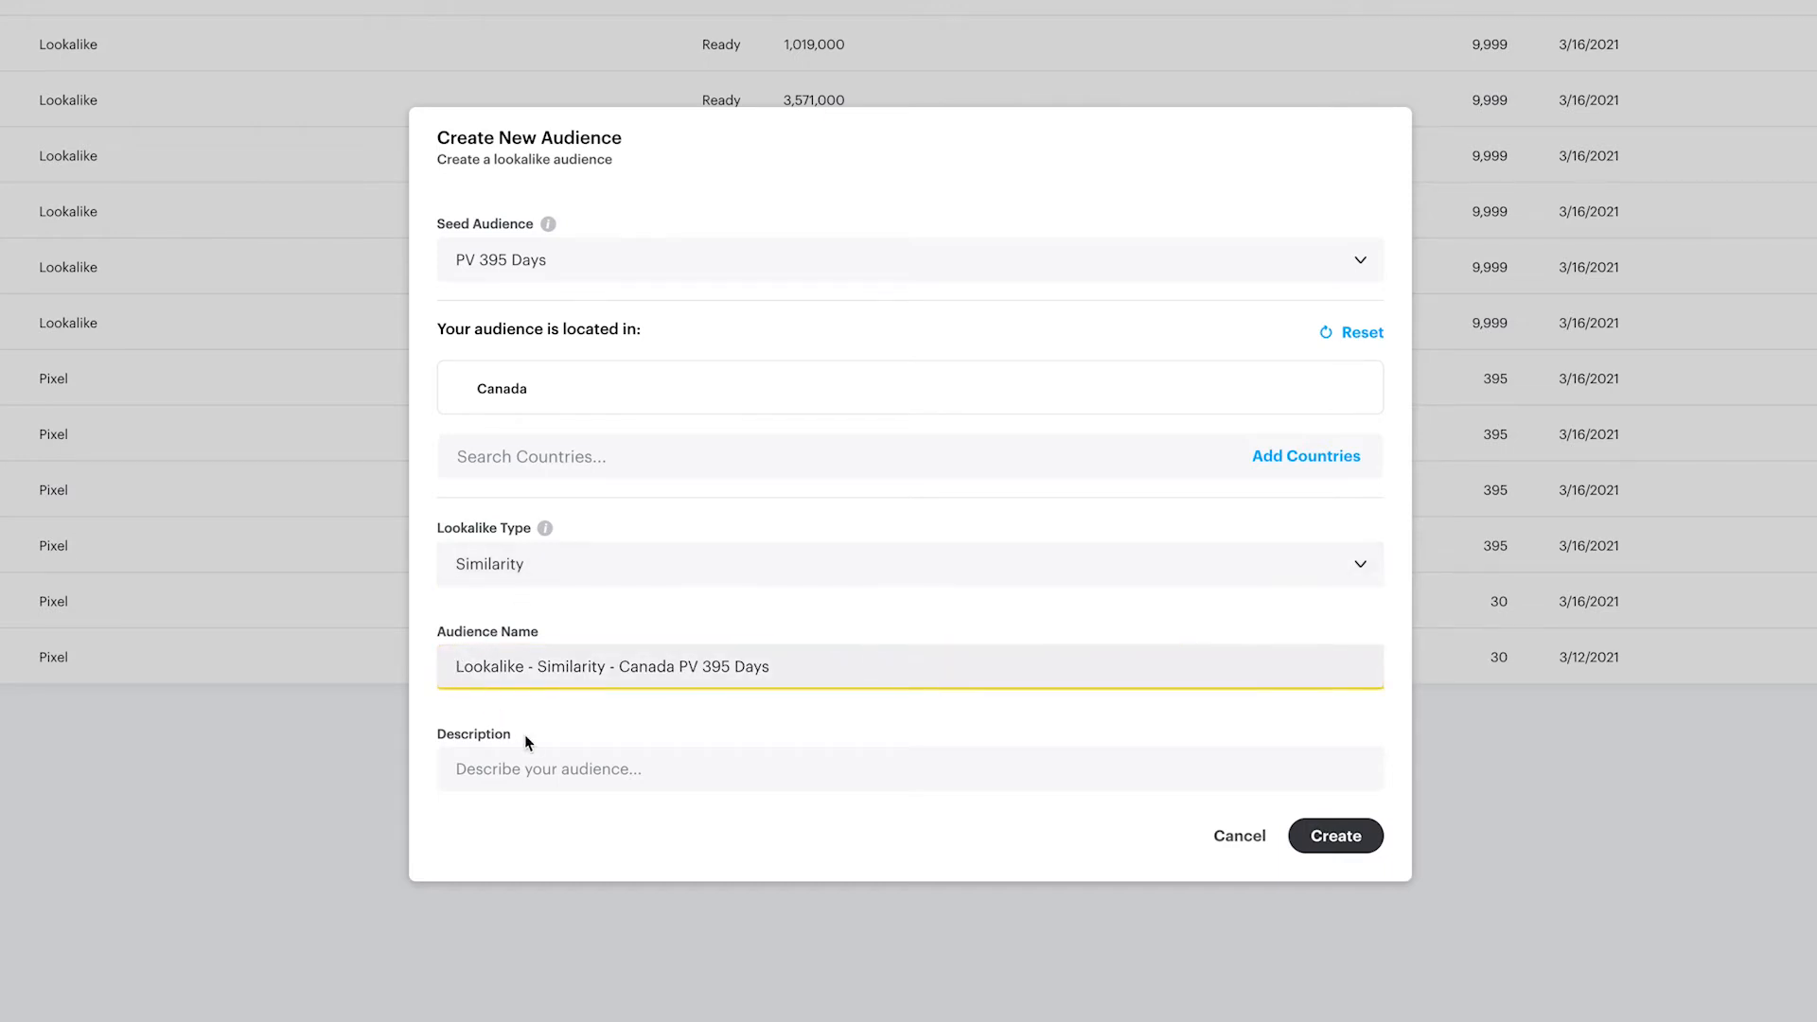
pyautogui.write('1%')
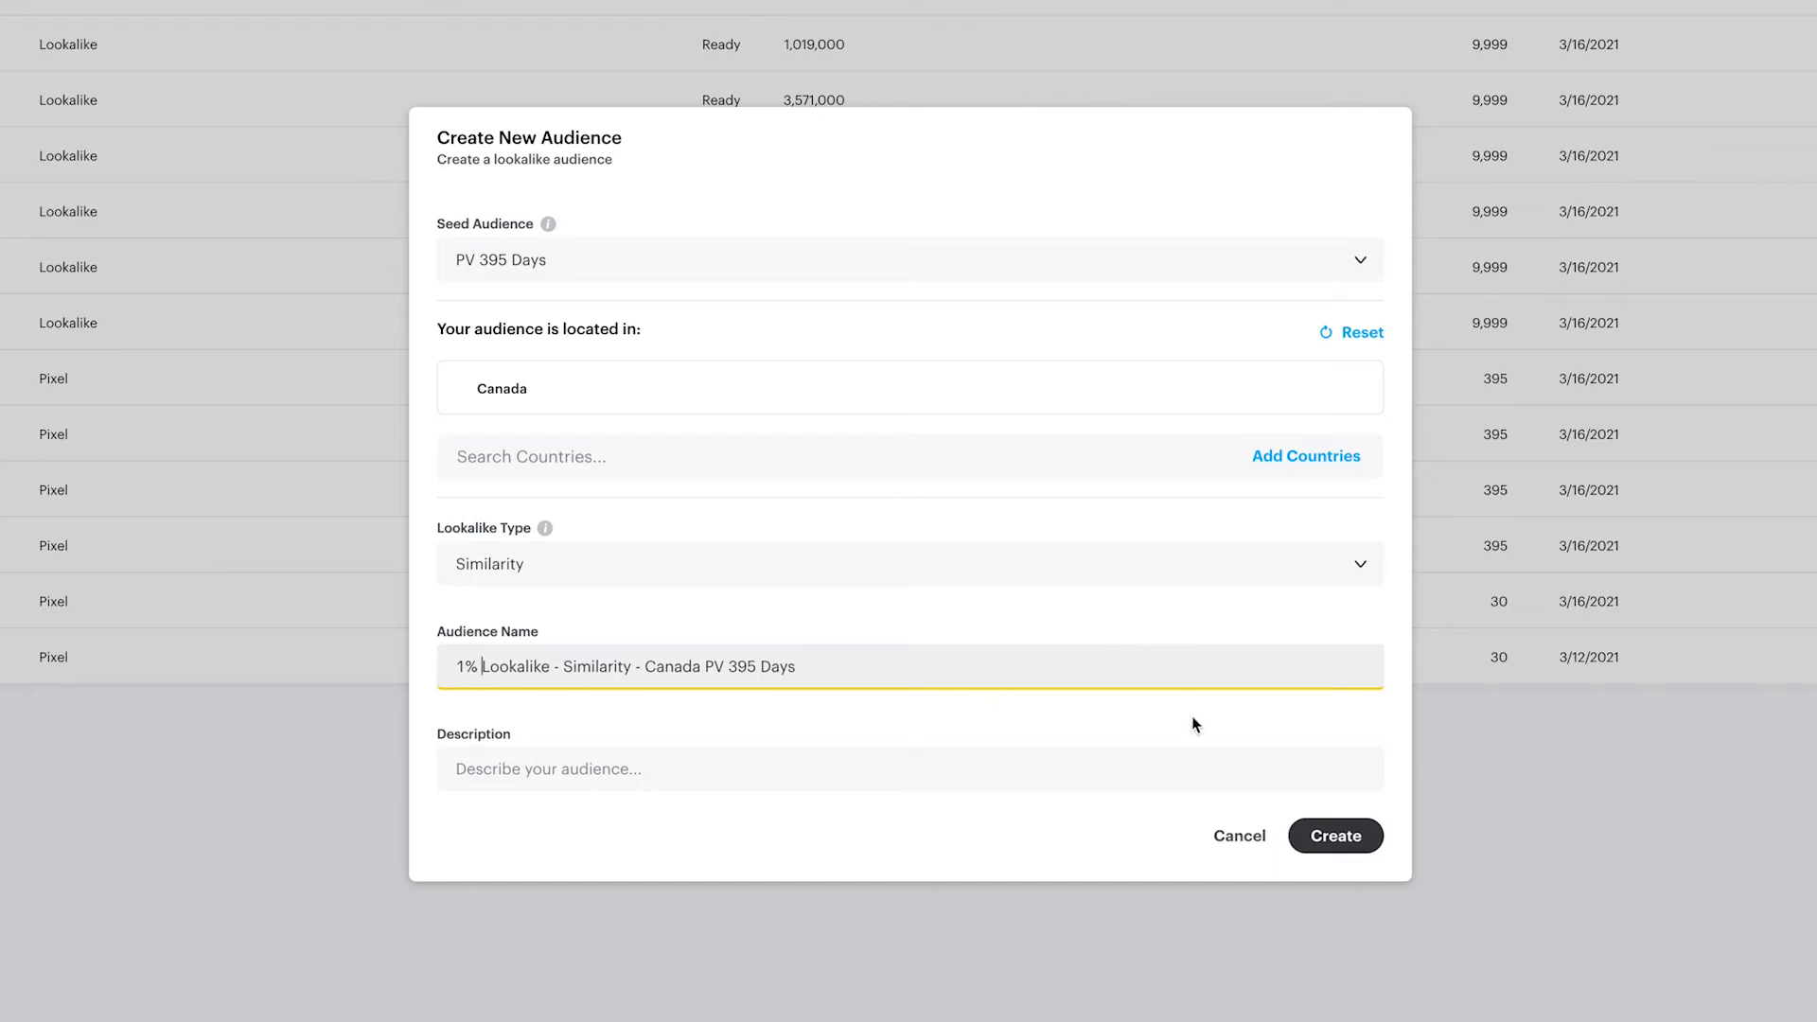
pyautogui.click(1344, 837)
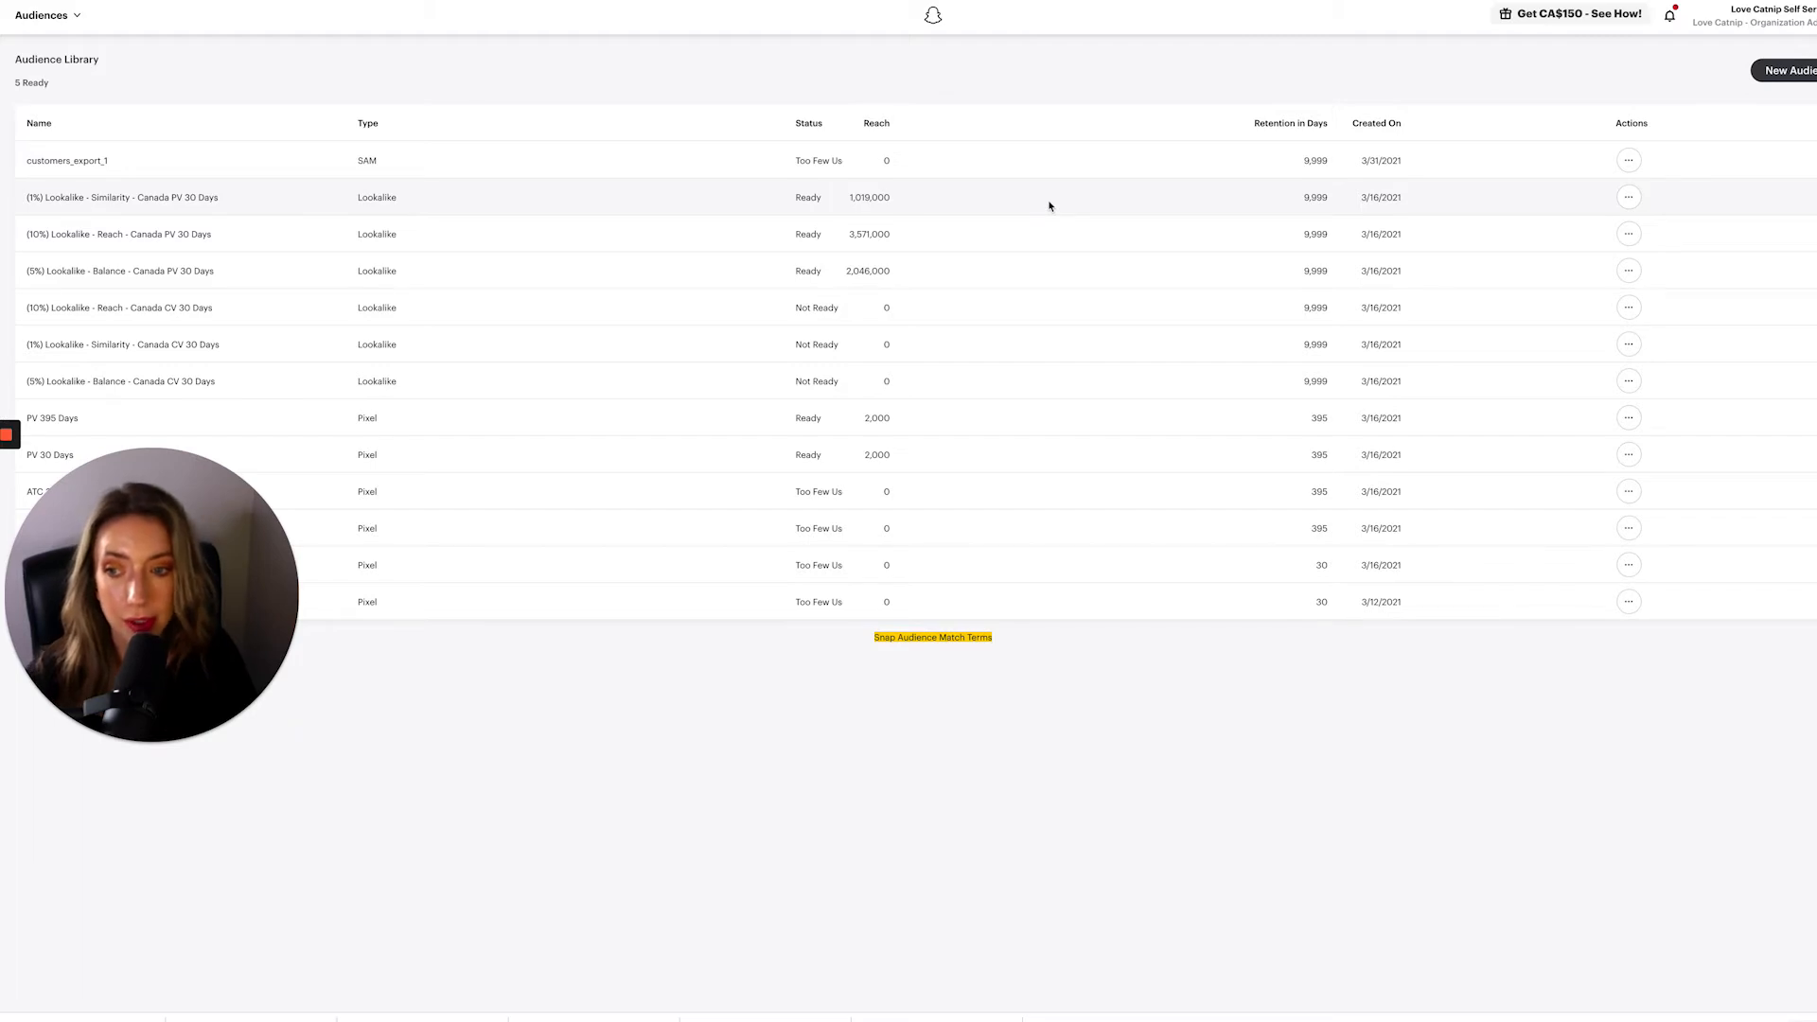
# Look through the product catalogs, the Creative Library and the video creation option.
pyautogui.click(46, 15)
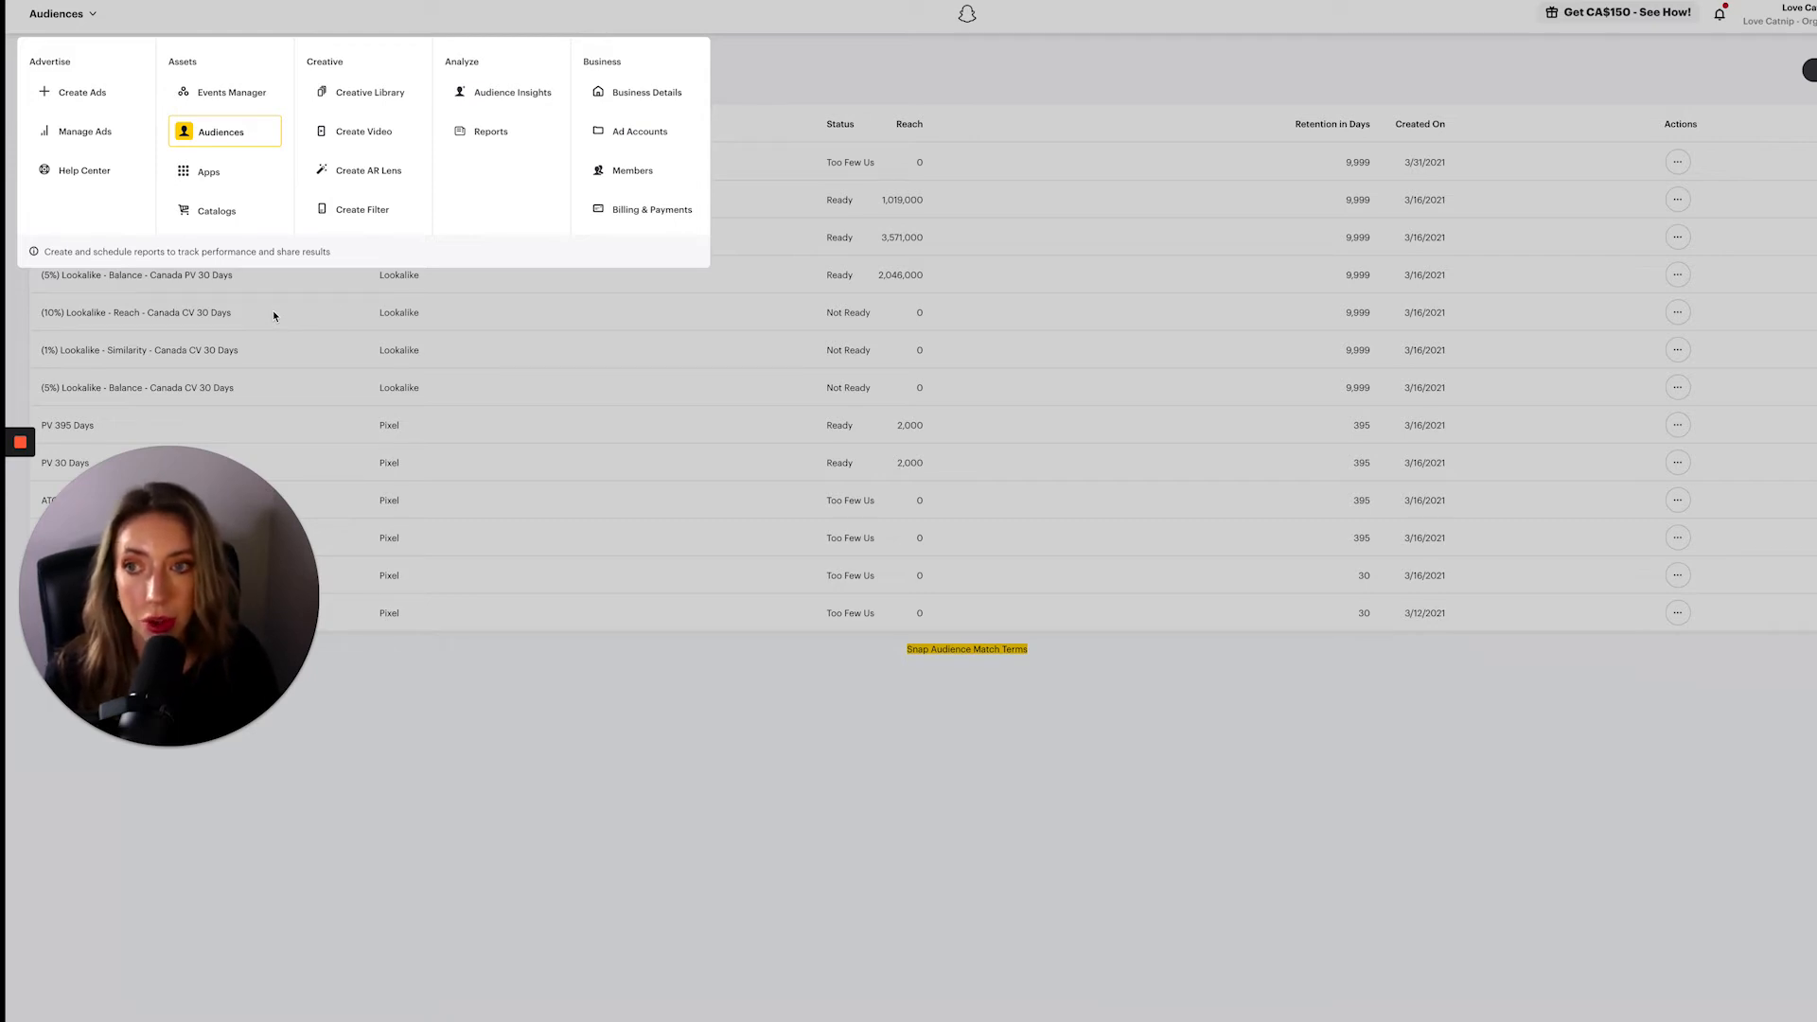
pyautogui.click(218, 214)
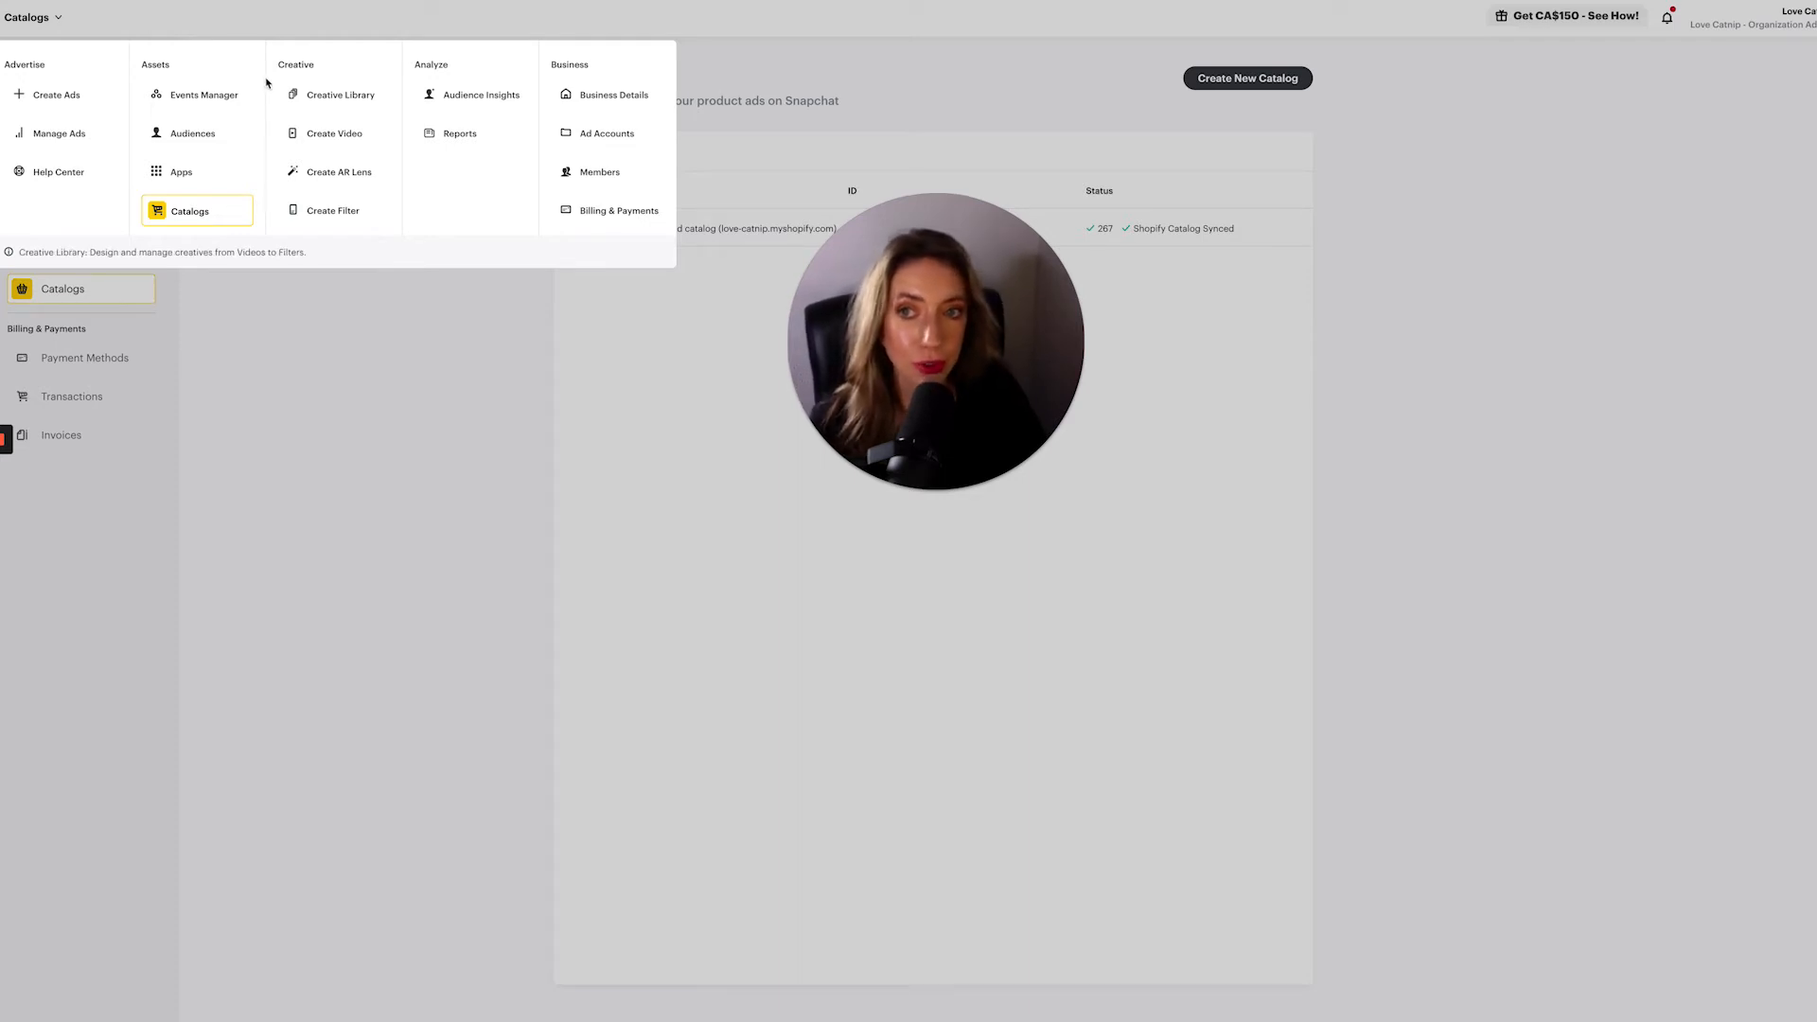
pyautogui.click(313, 102)
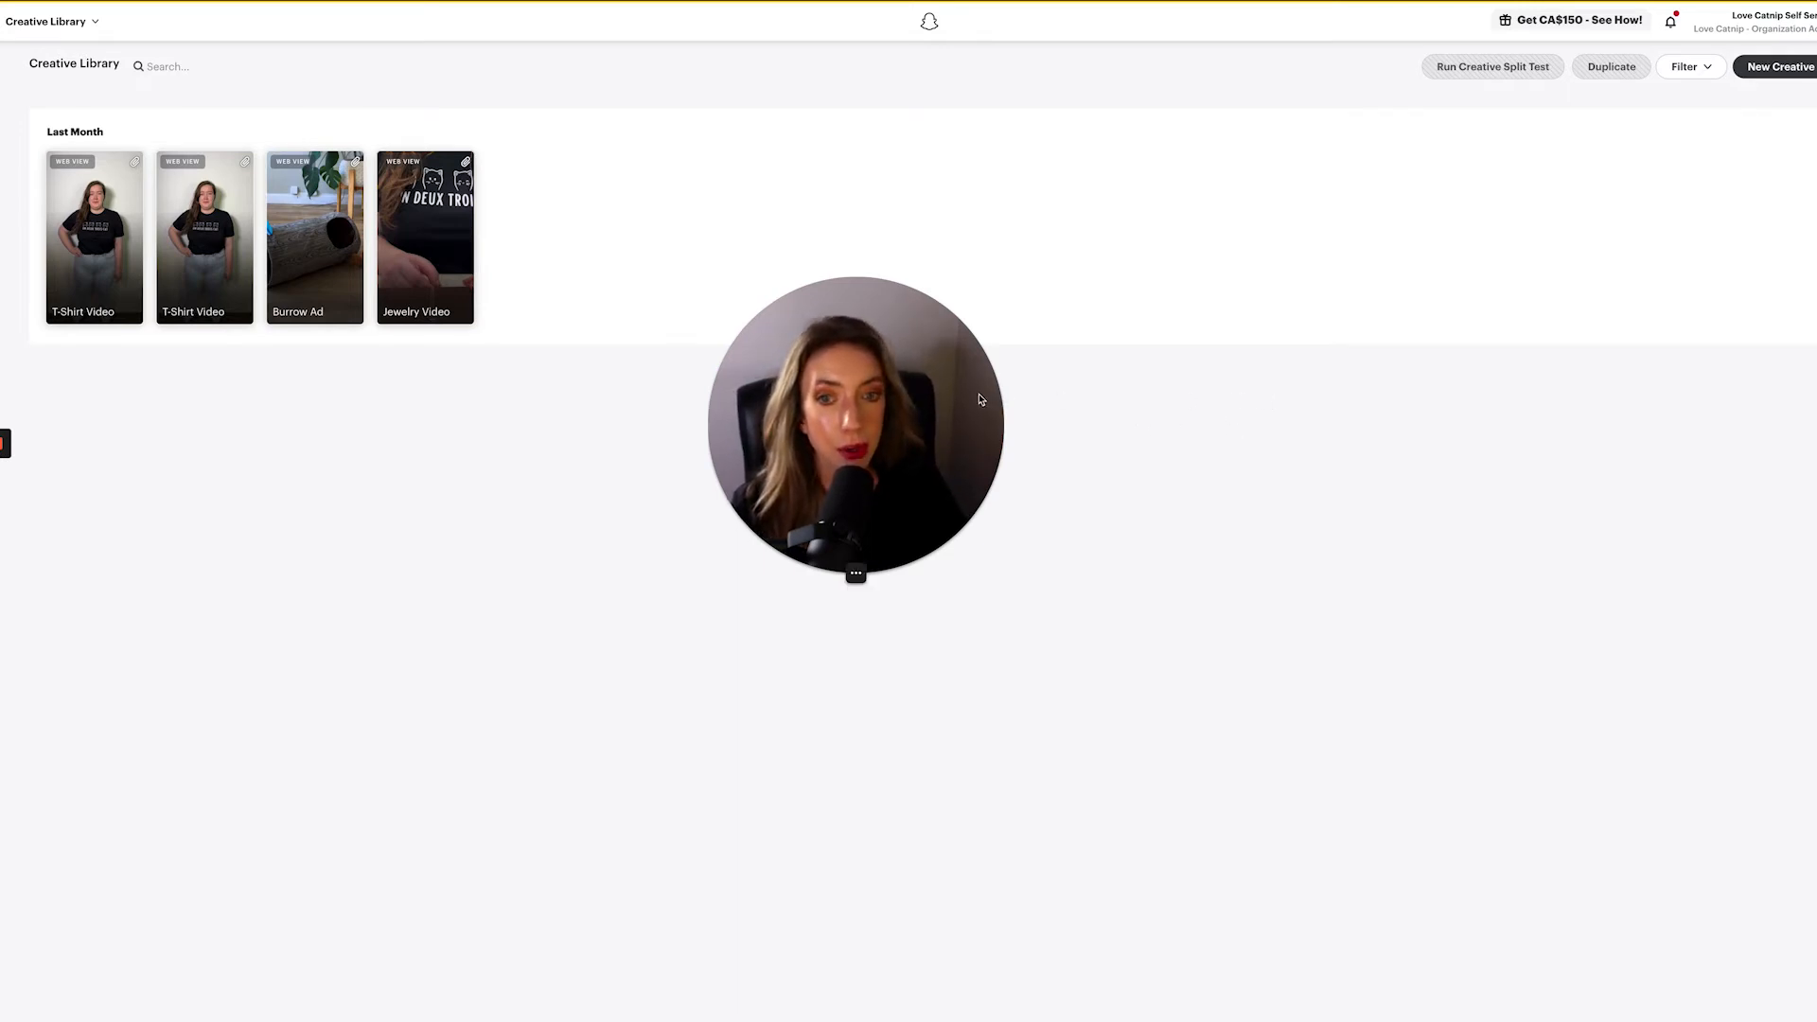
pyautogui.click(1779, 67)
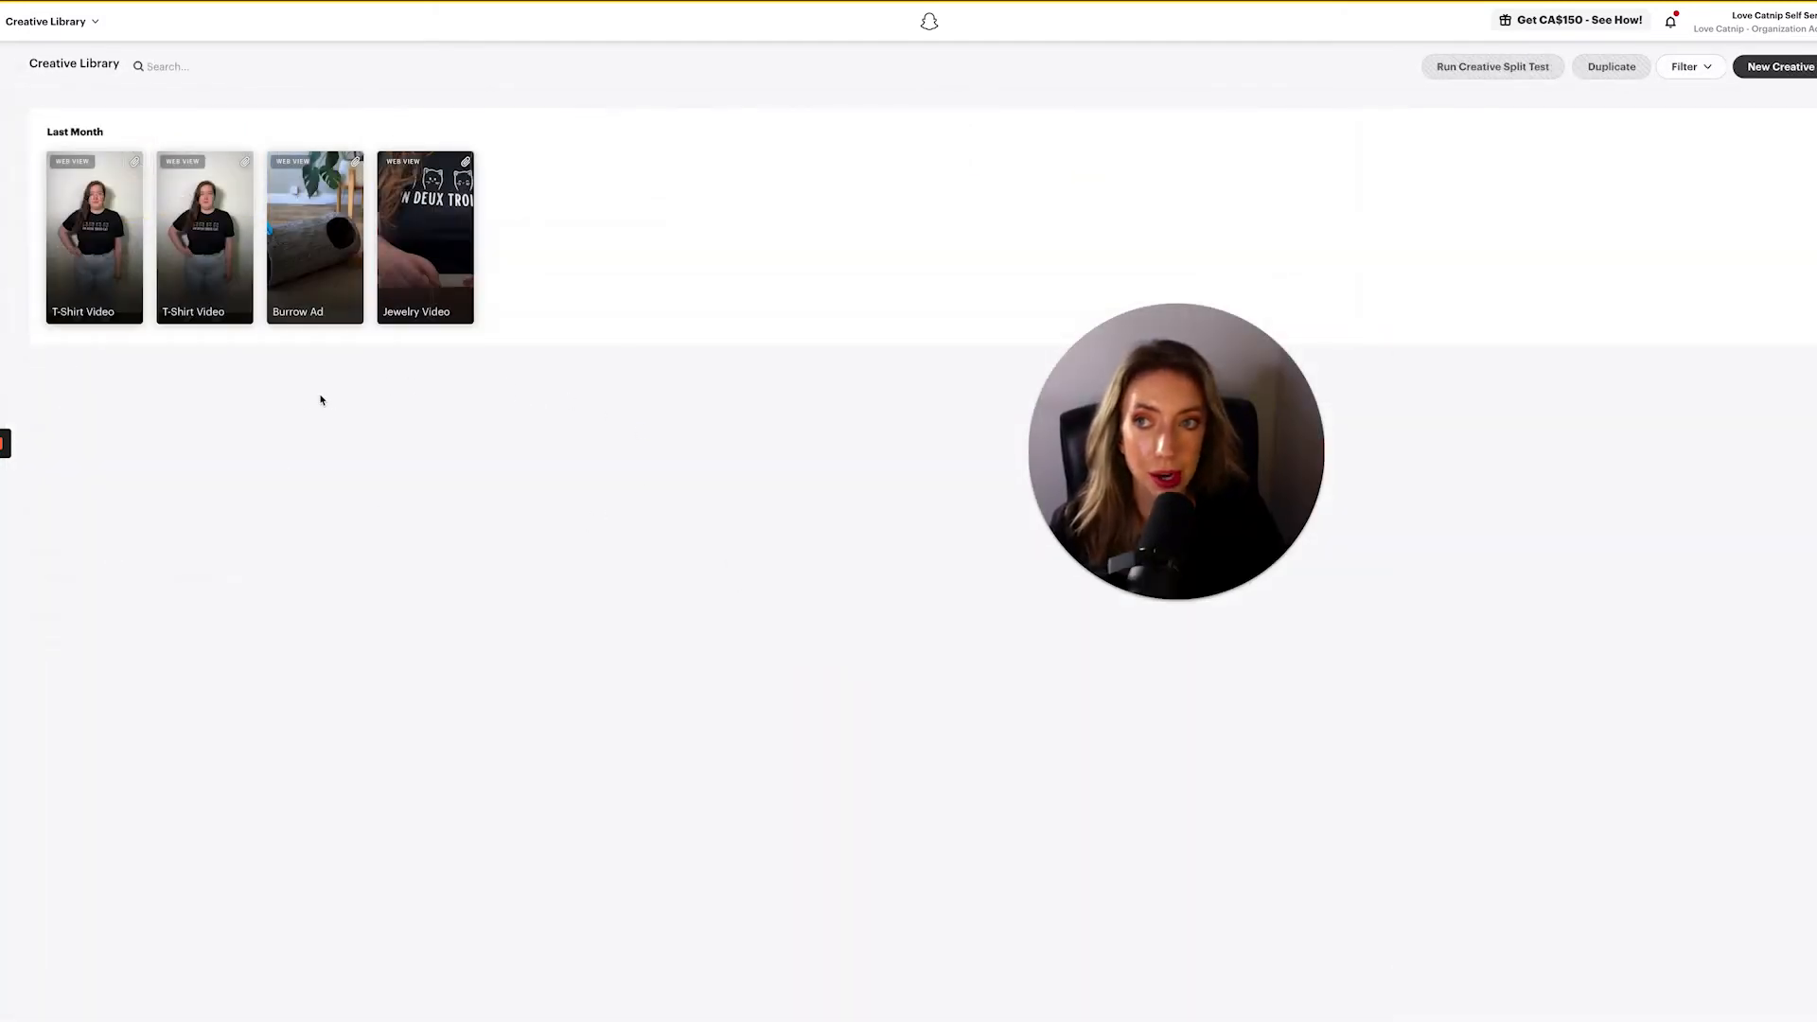
pyautogui.click(61, 31)
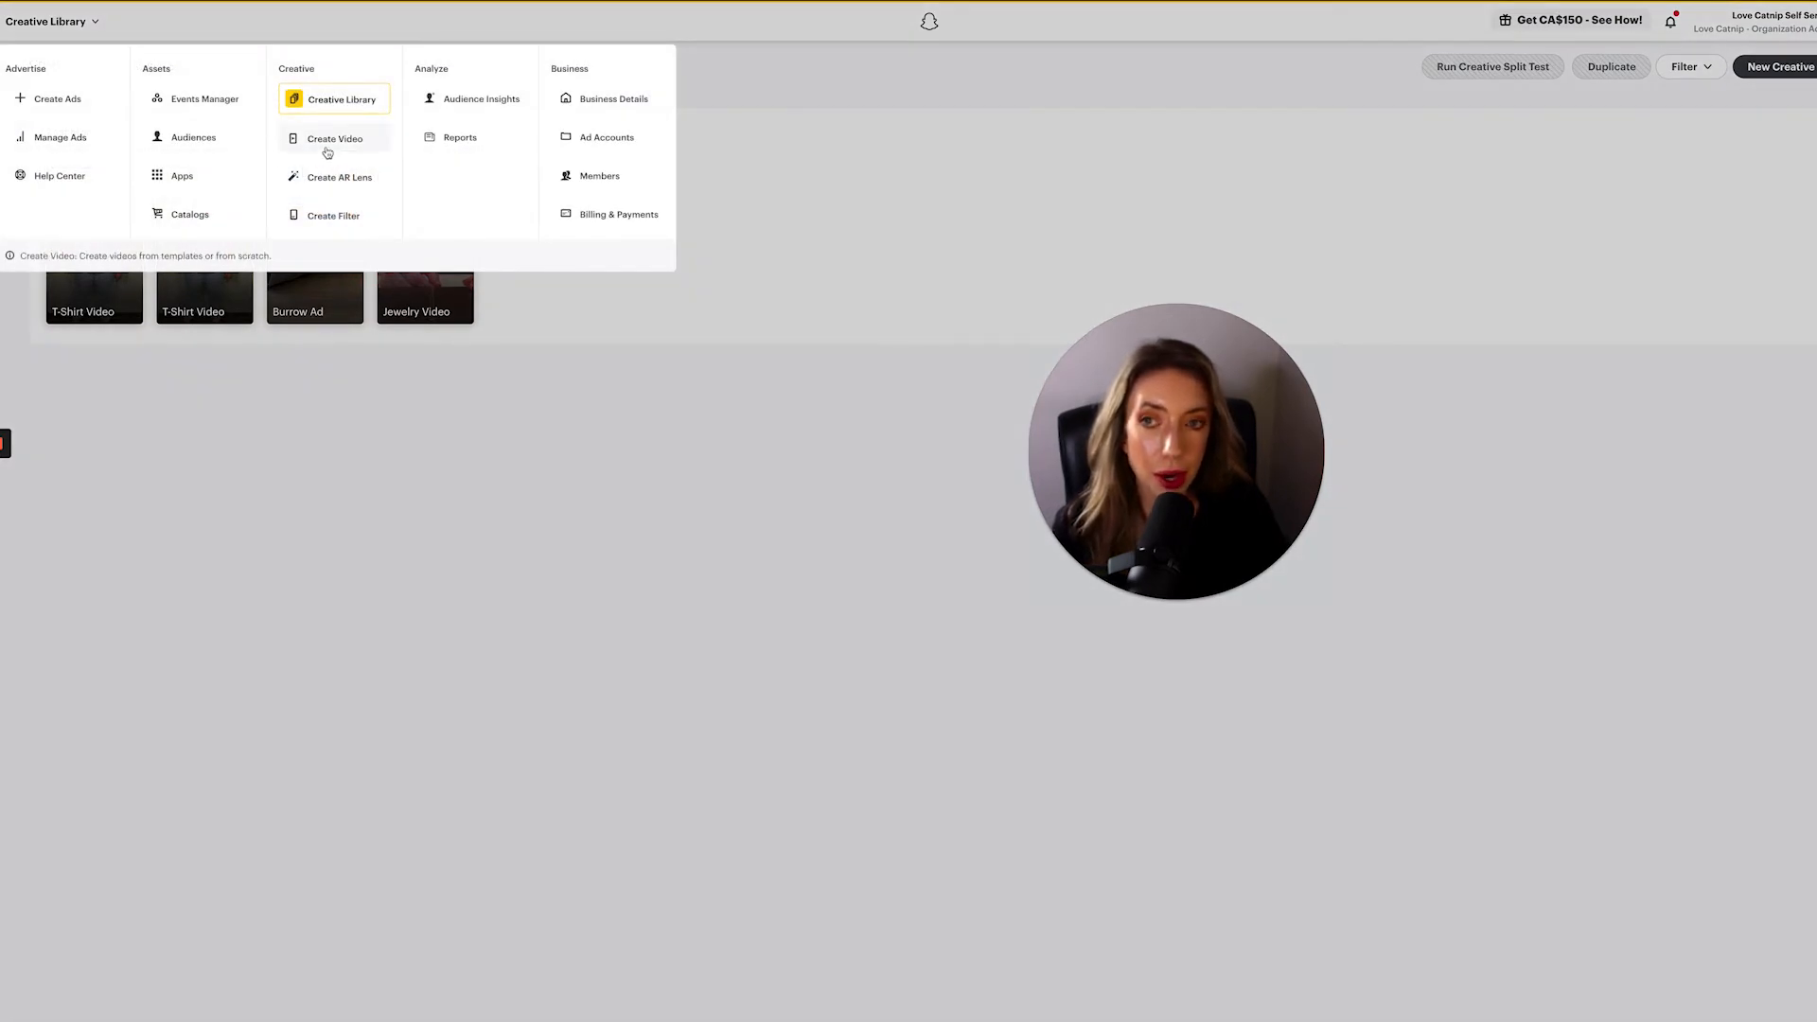
pyautogui.click(326, 154)
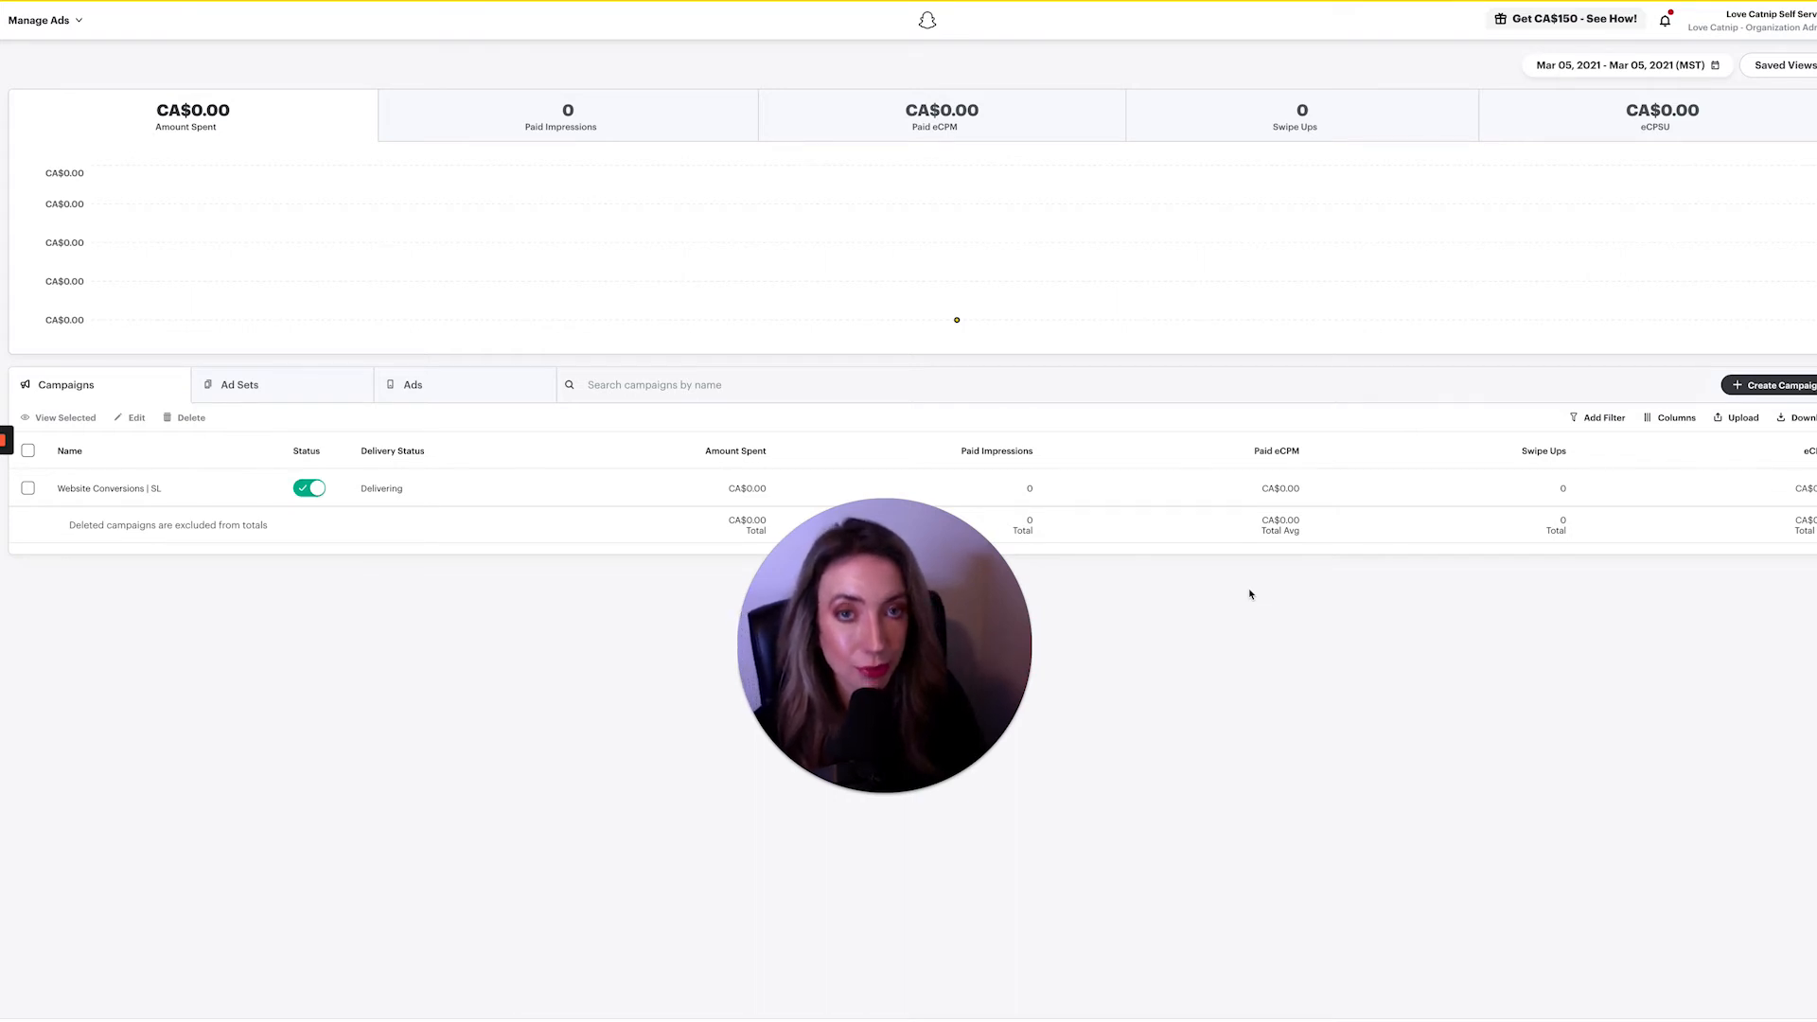
# Start a new campaign and review the ad set's format, placement and location settings.
pyautogui.click(1757, 388)
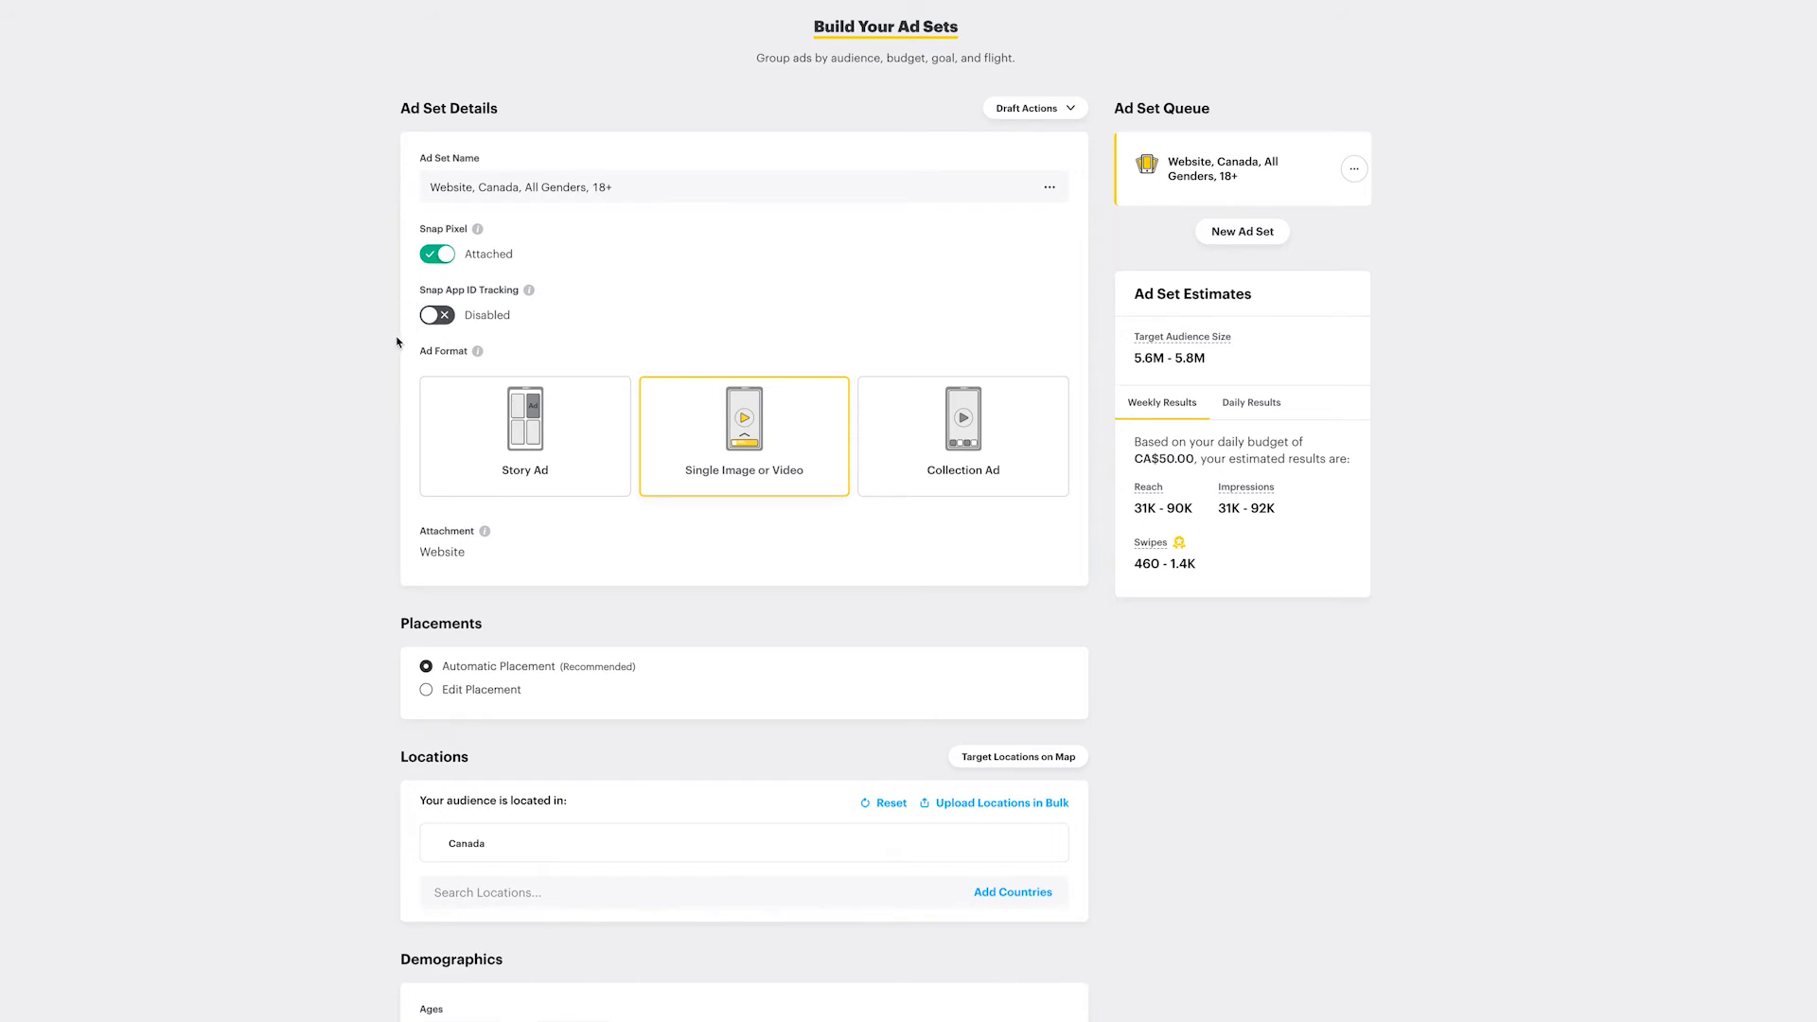
pyautogui.scroll(-1, 377, 363)
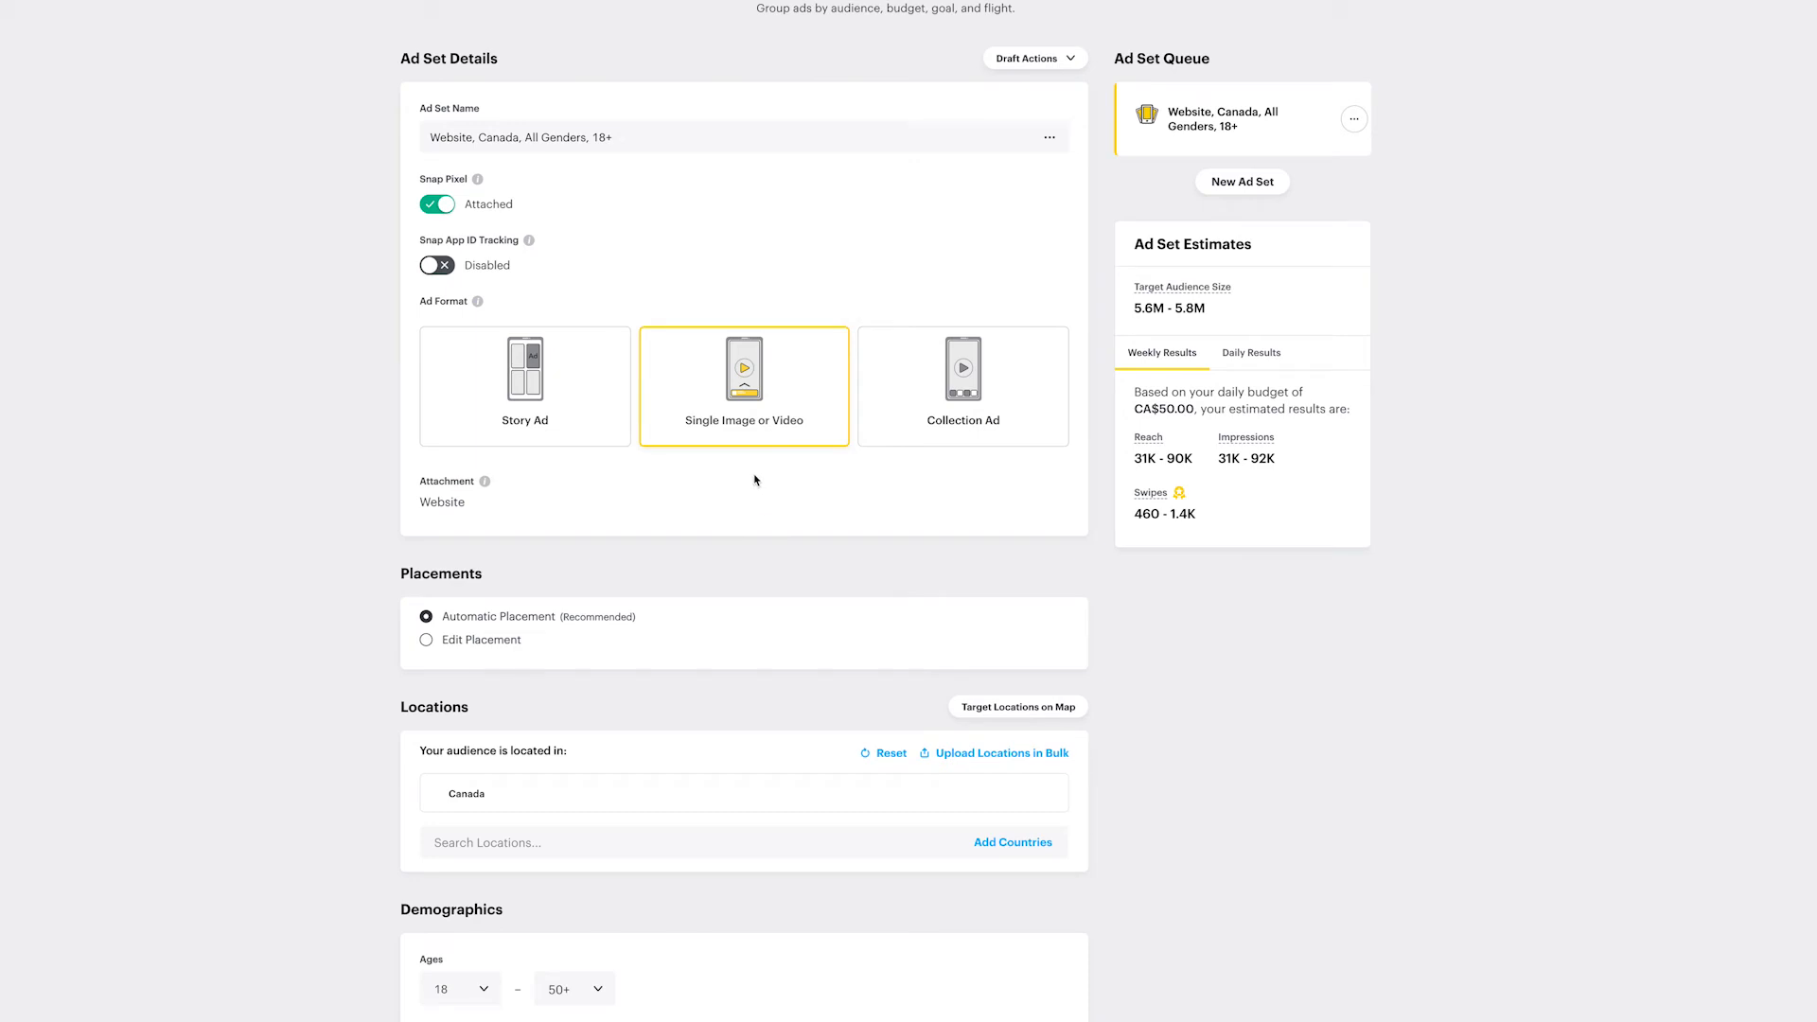
pyautogui.scroll(-1, 481, 525)
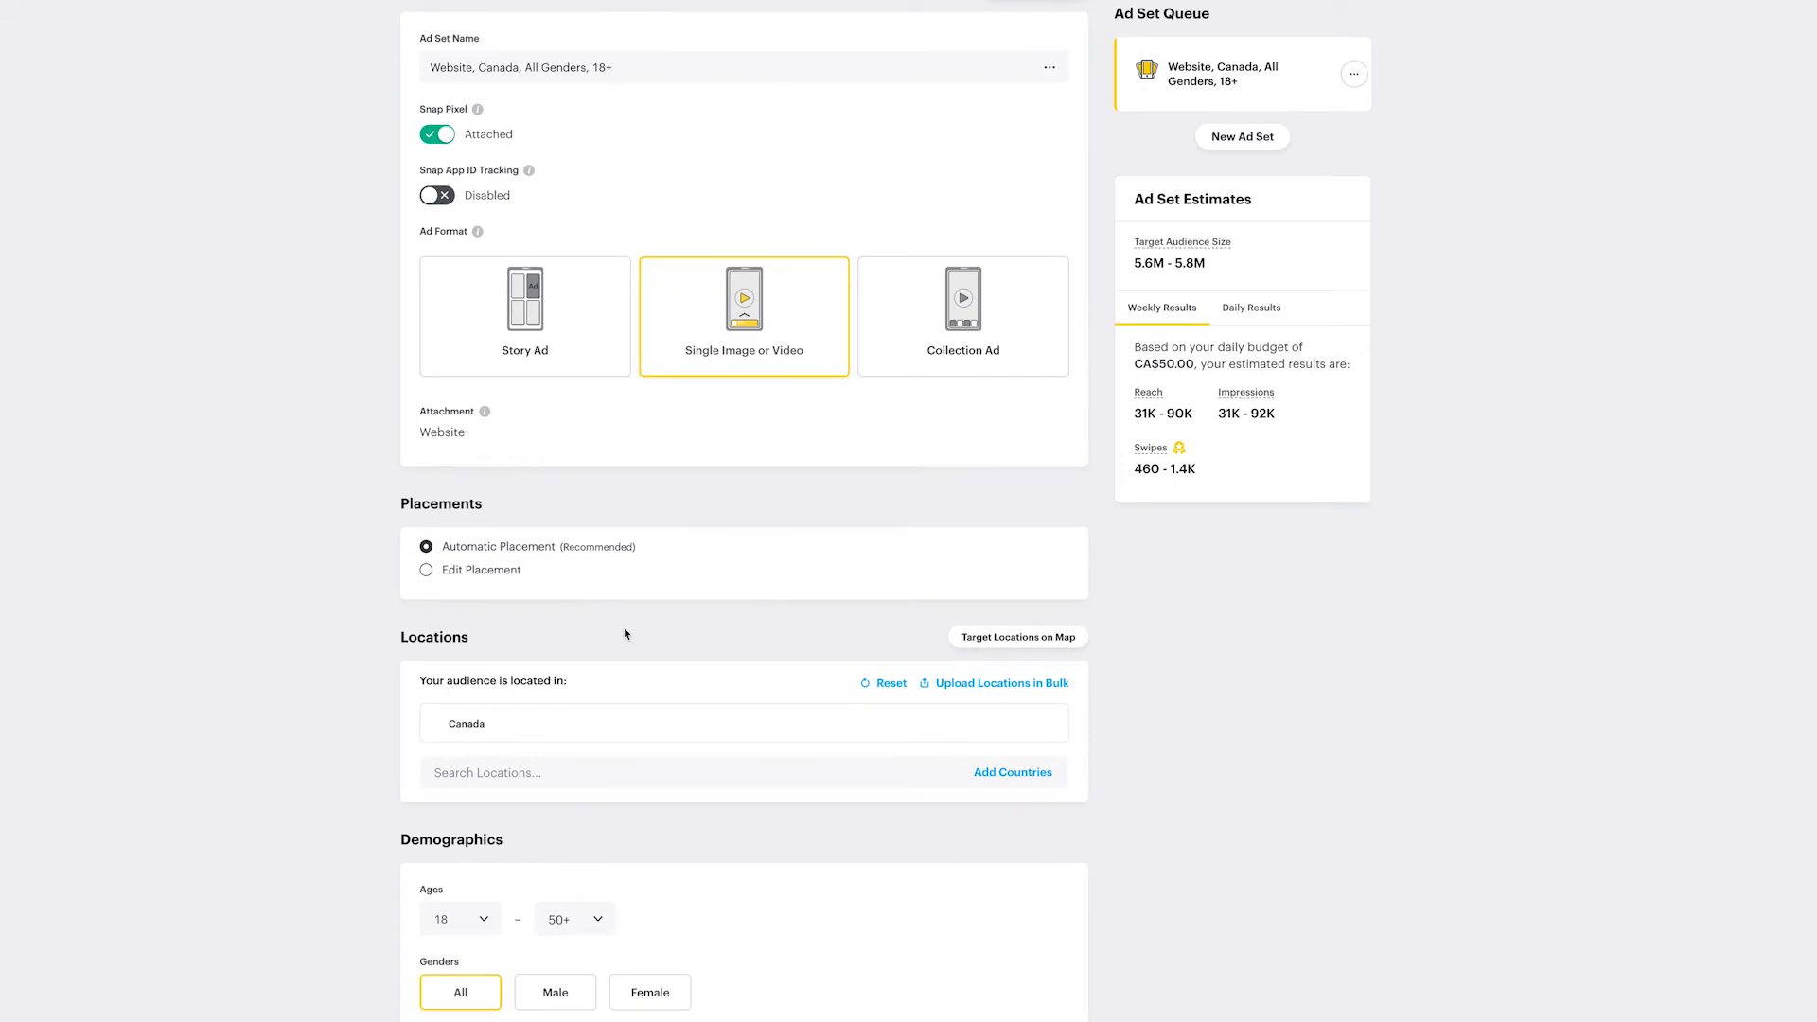
pyautogui.scroll(-1, 628, 615)
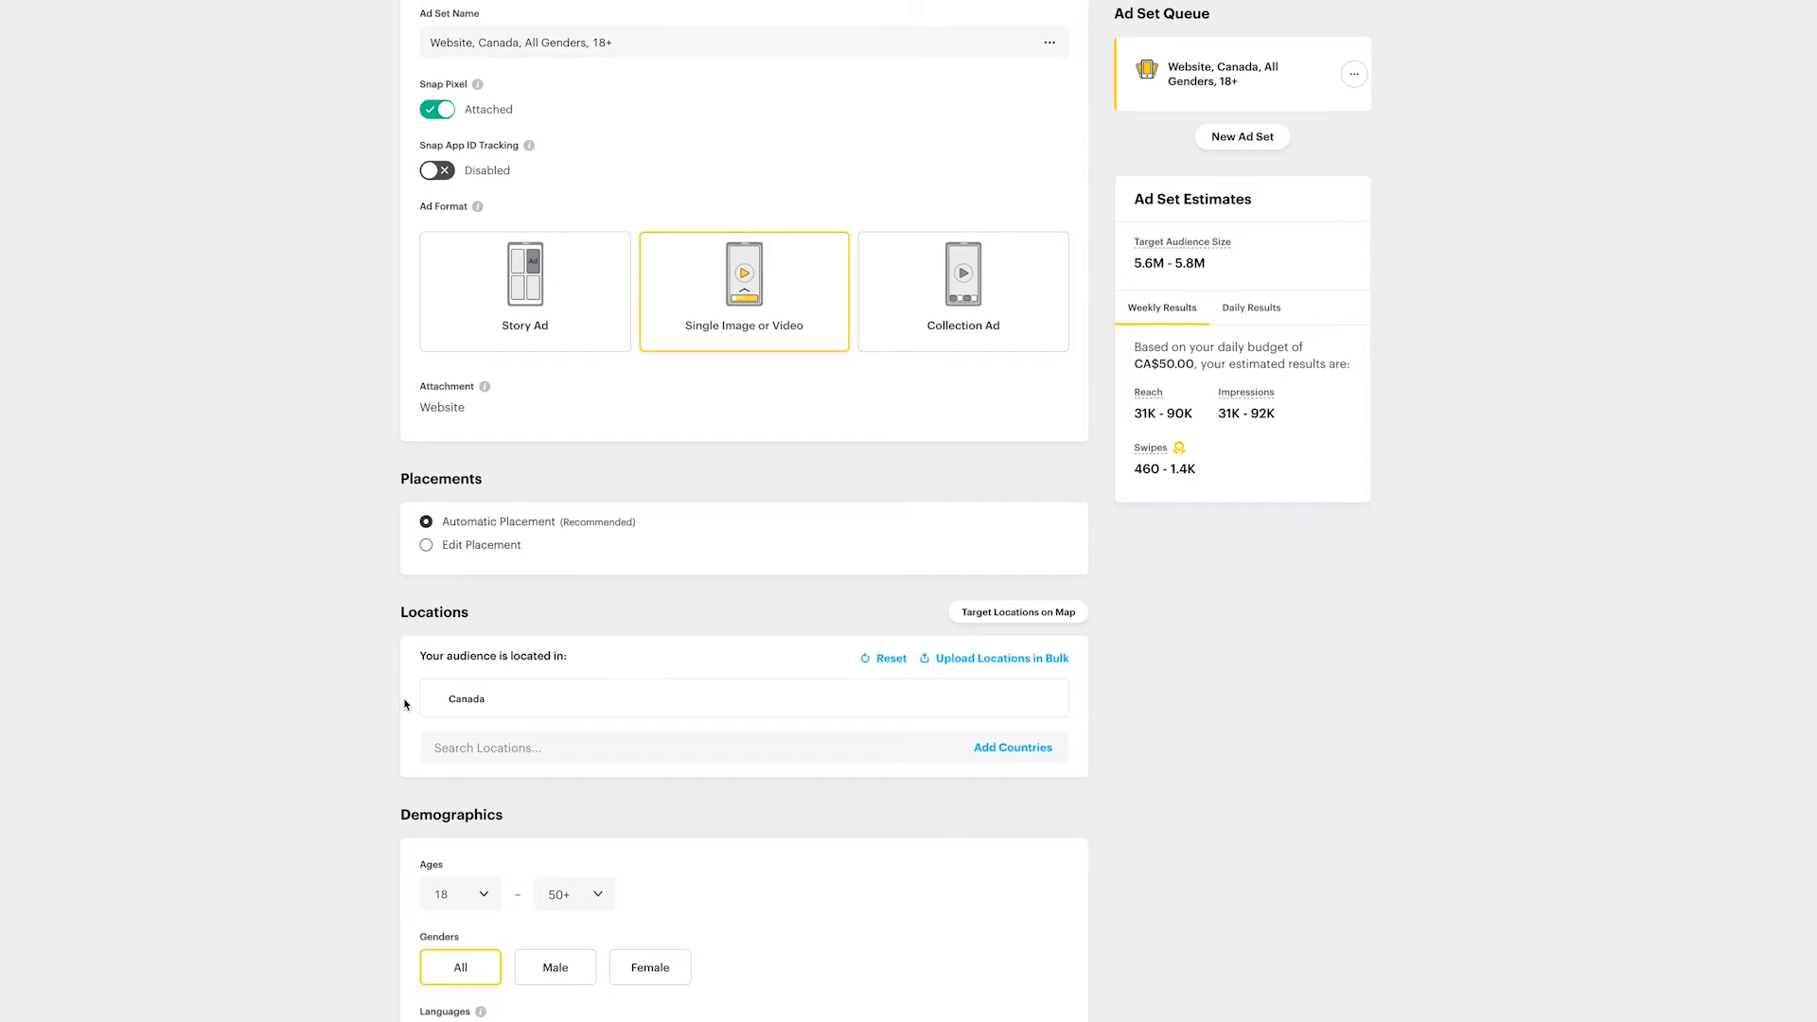
pyautogui.scroll(-1, 406, 705)
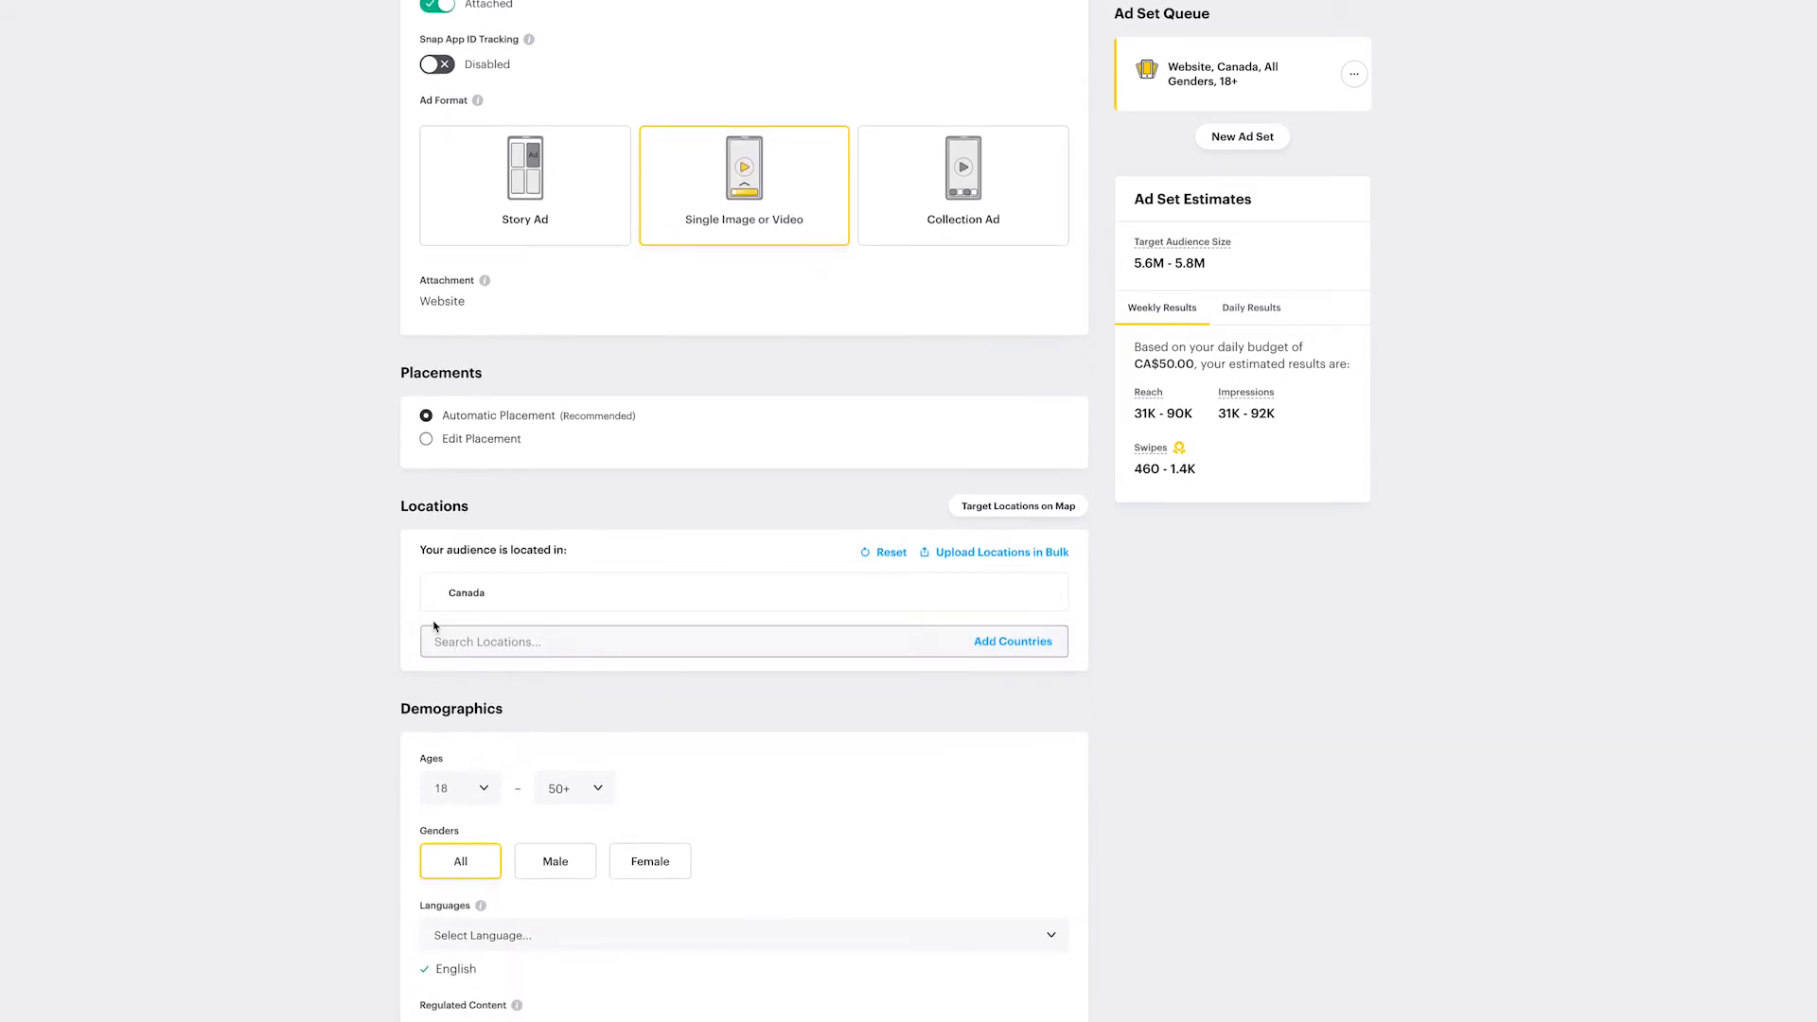
# Examine the ad set's demographic settings, including the minimum age choices, genders and languages.
pyautogui.scroll(-2, 388, 668)
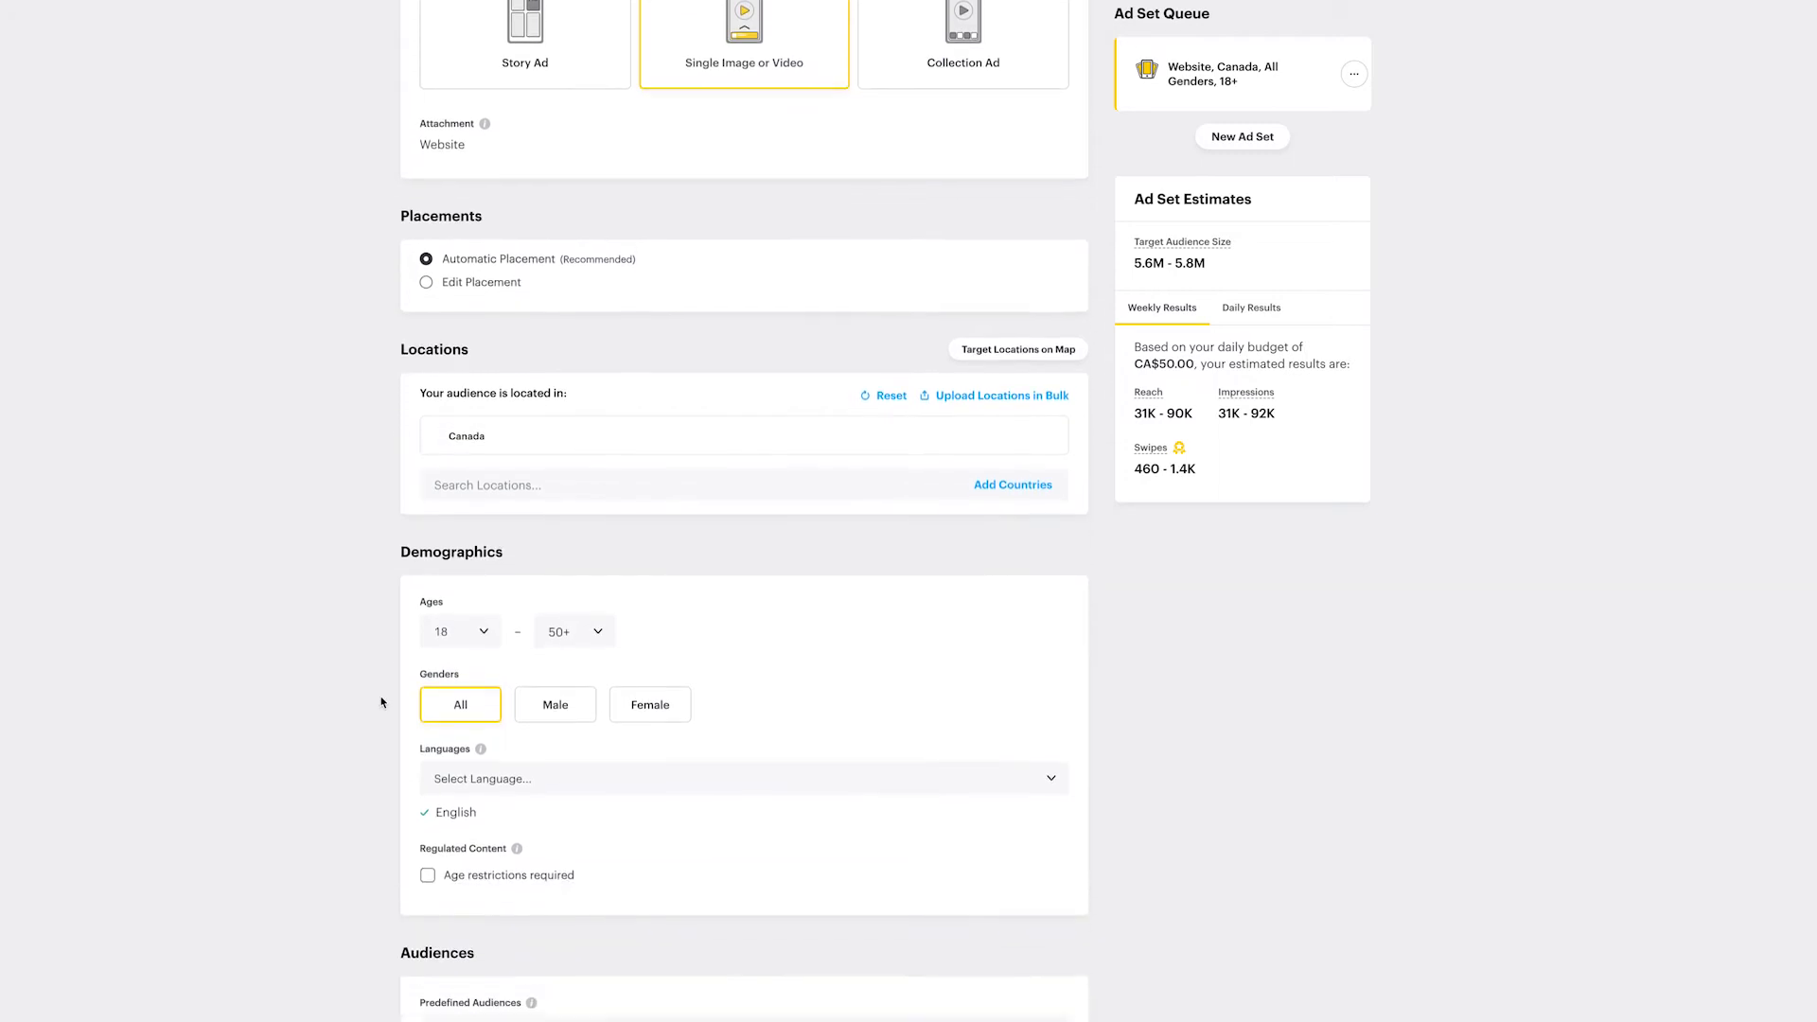
pyautogui.scroll(-1, 364, 765)
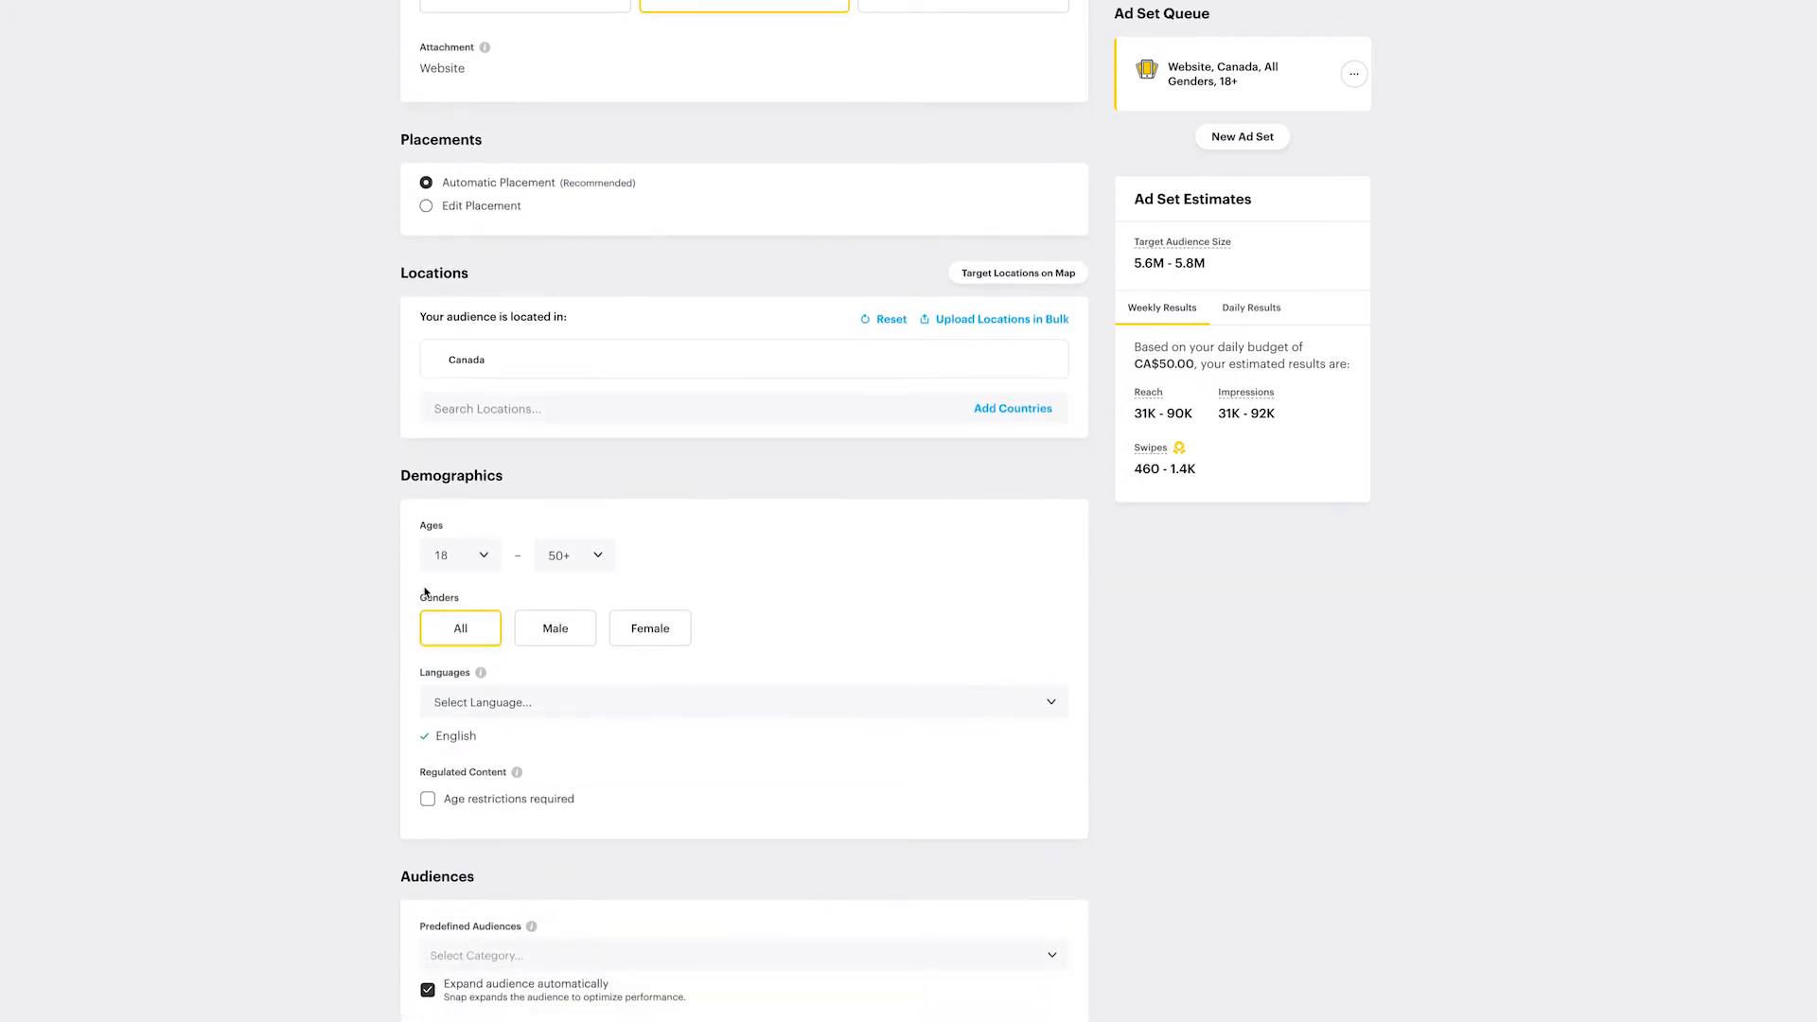
pyautogui.click(473, 566)
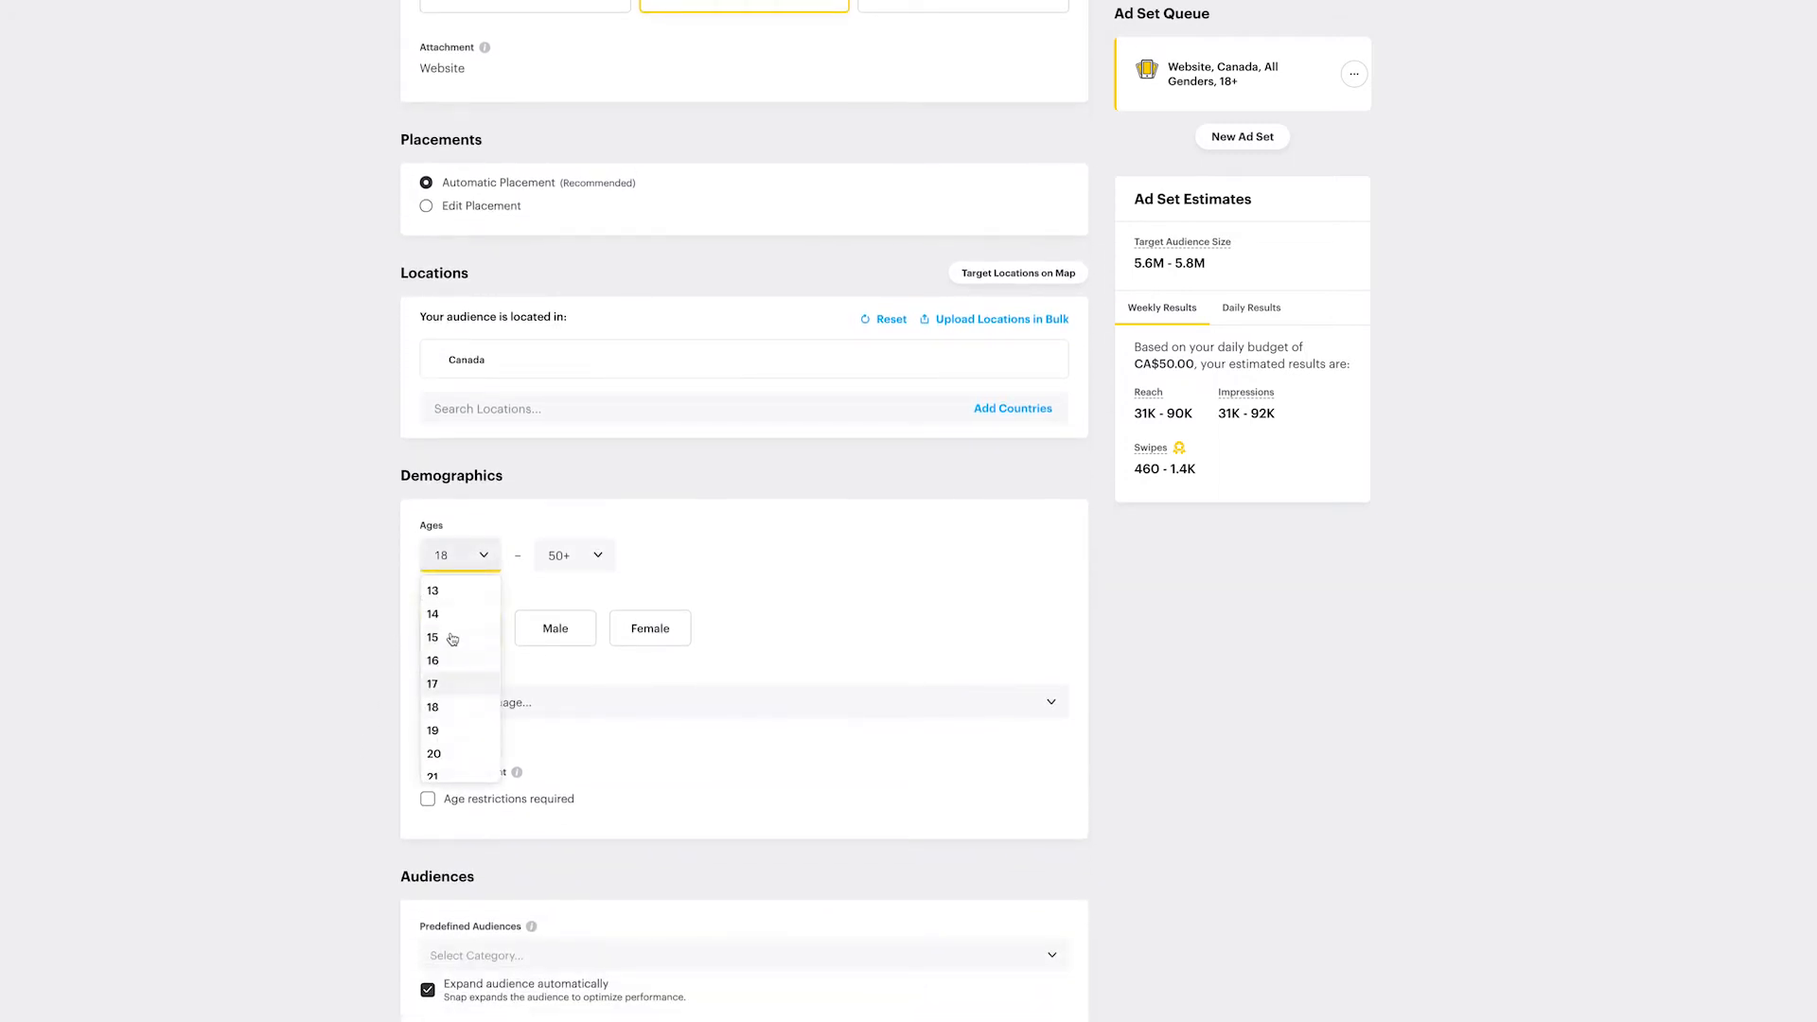
pyautogui.click(404, 535)
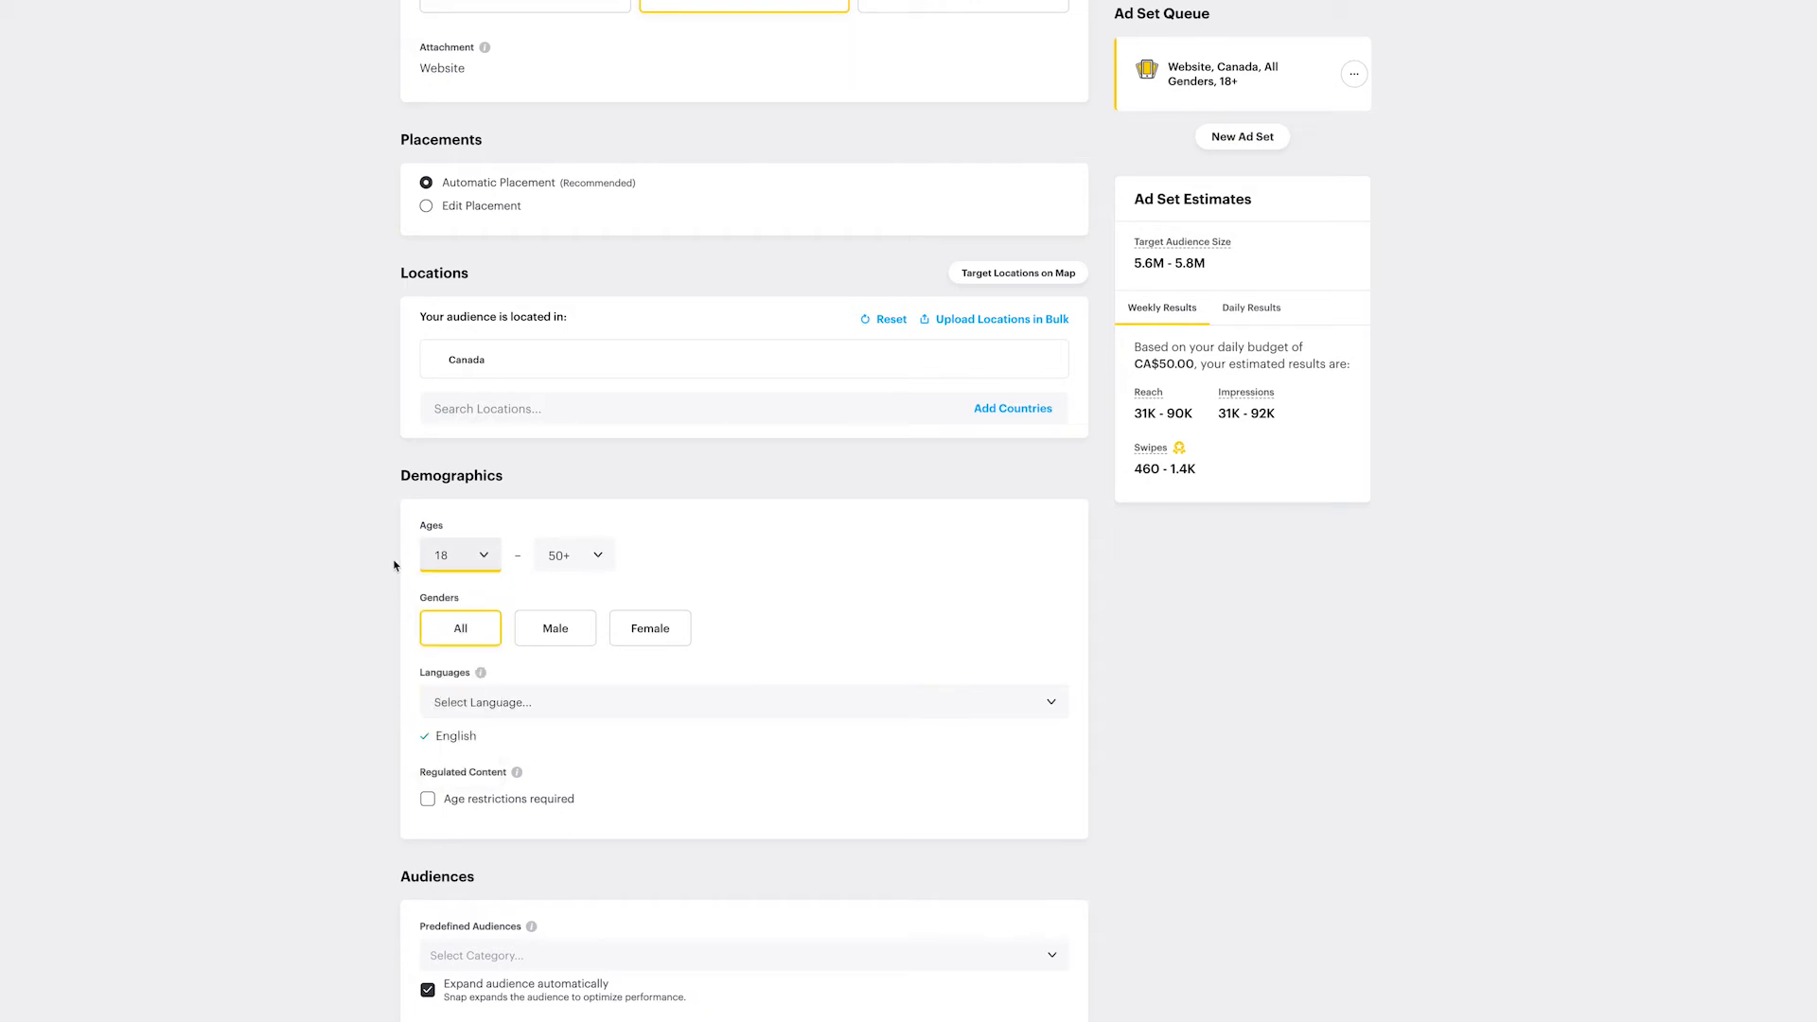
pyautogui.scroll(-1, 377, 641)
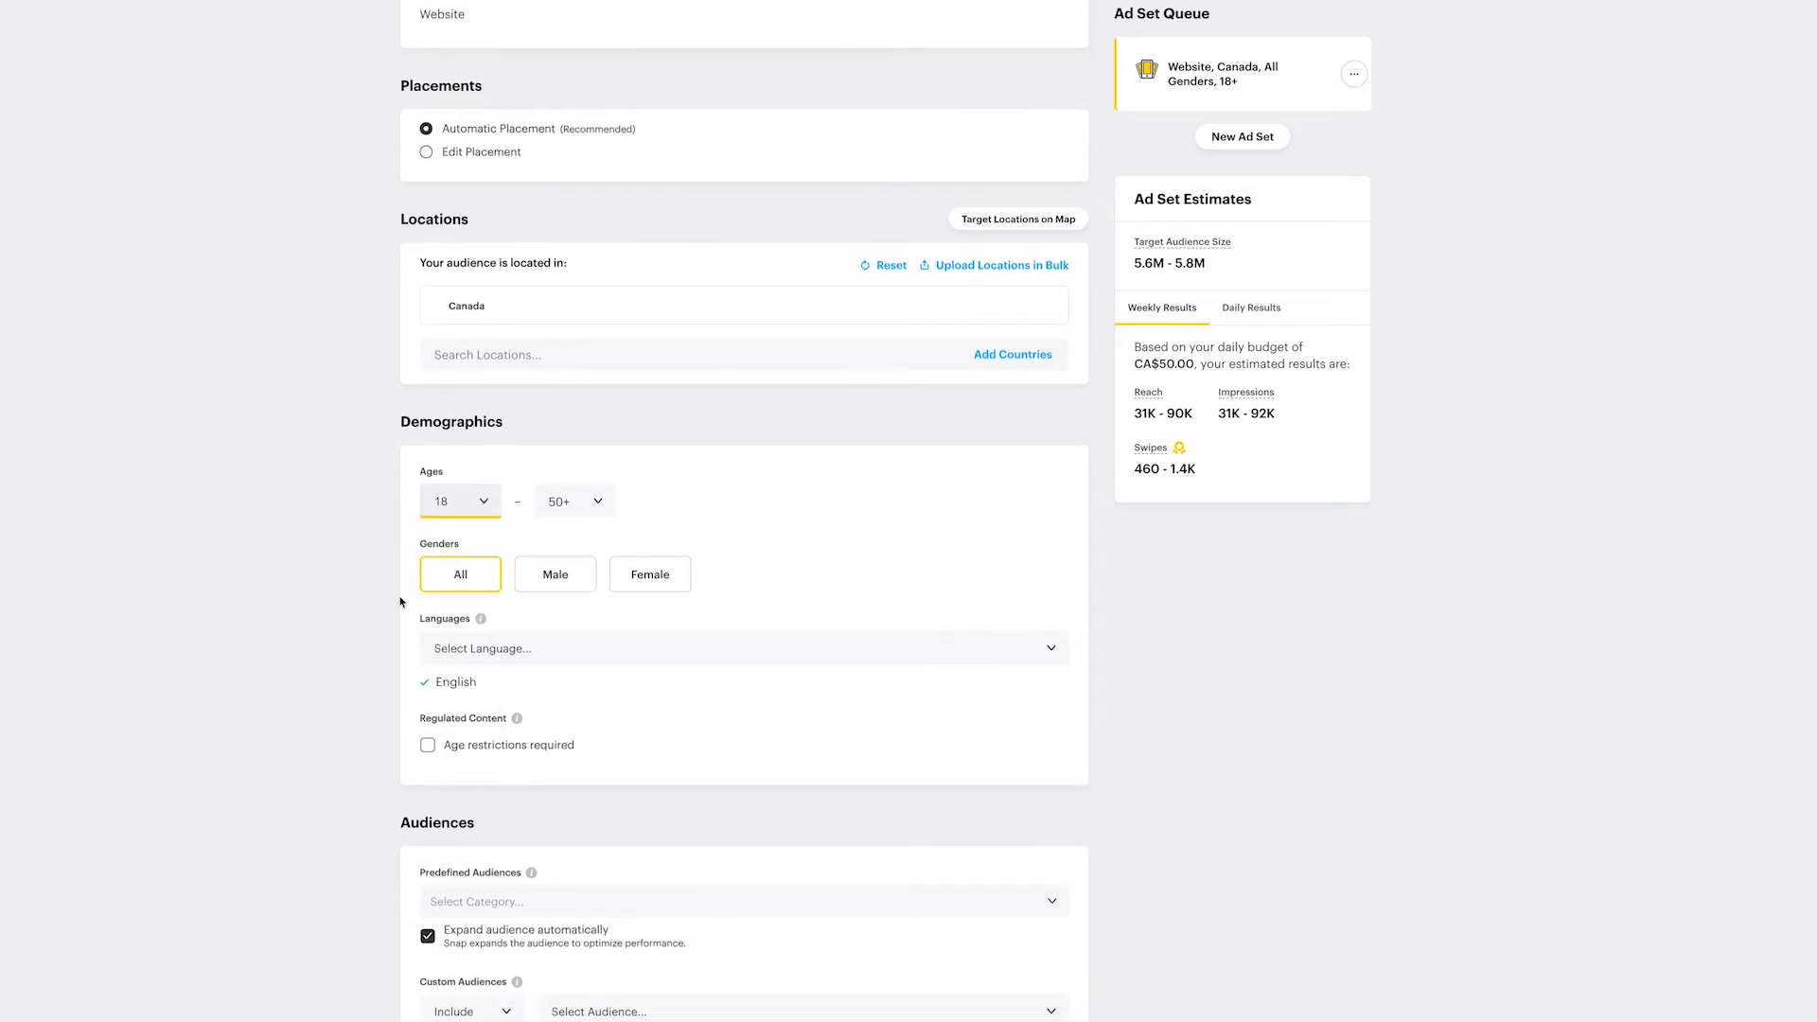
pyautogui.scroll(-1, 382, 669)
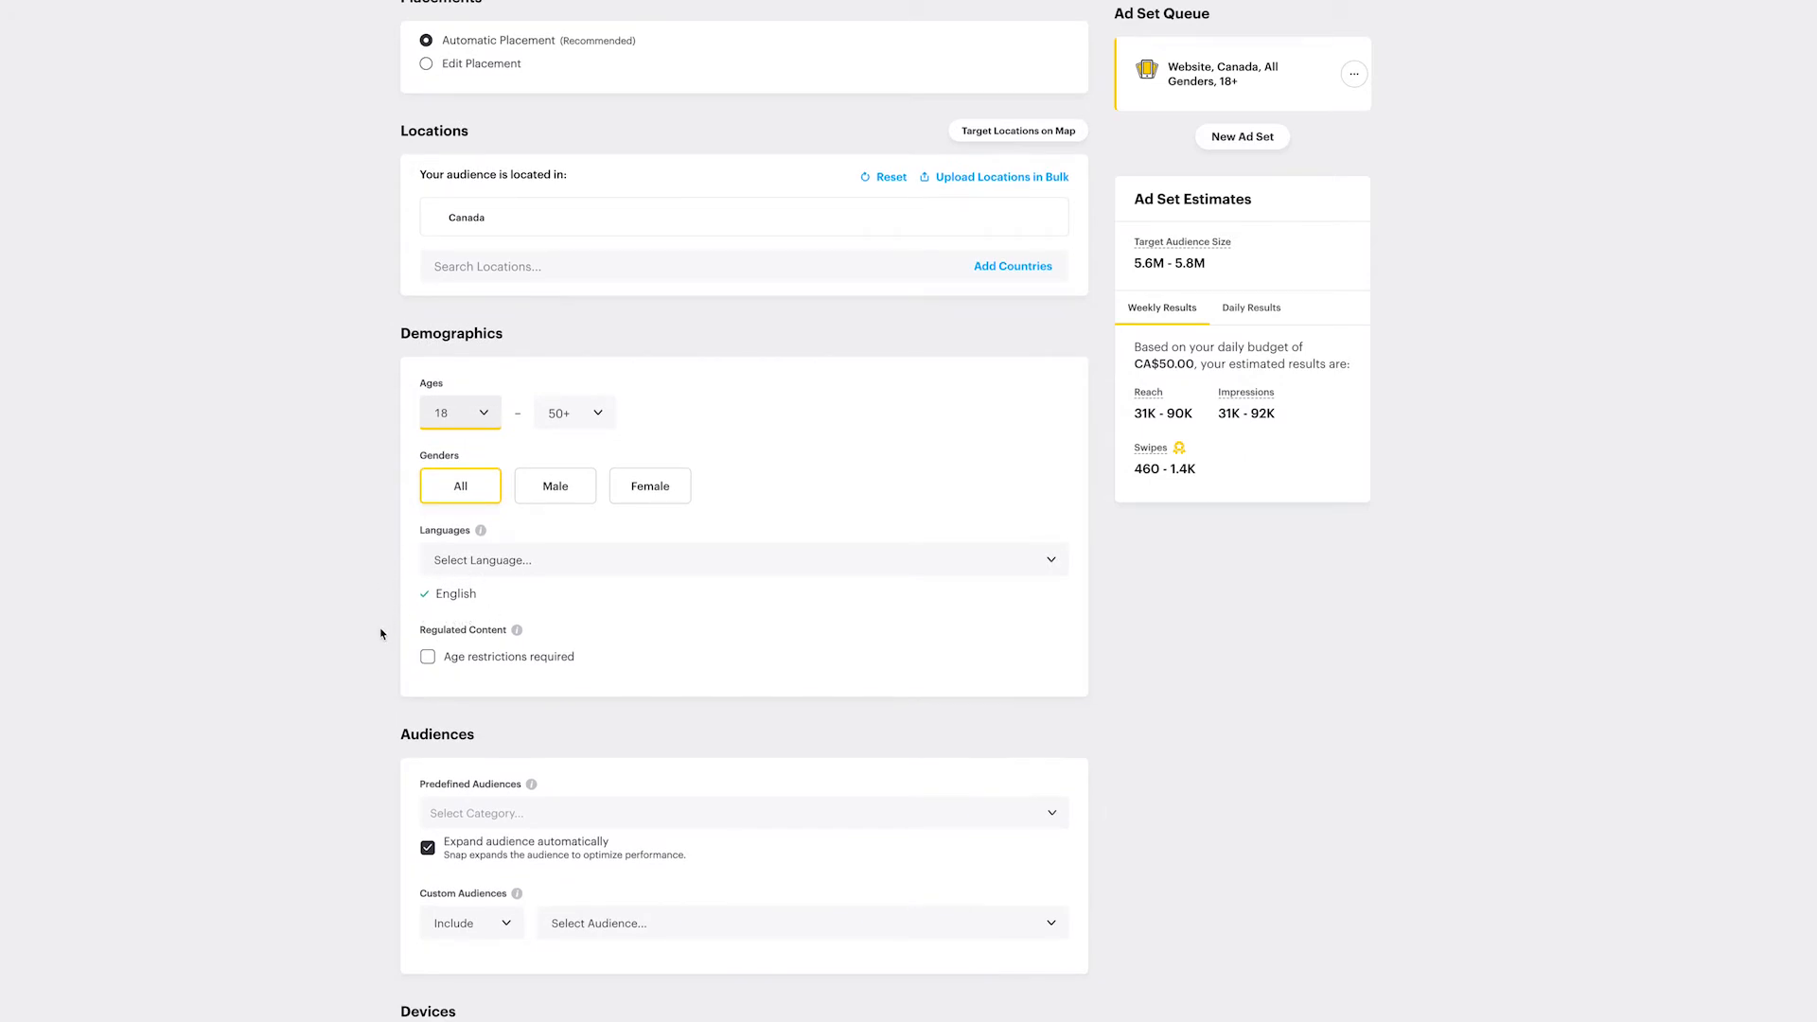
pyautogui.scroll(-1, 387, 705)
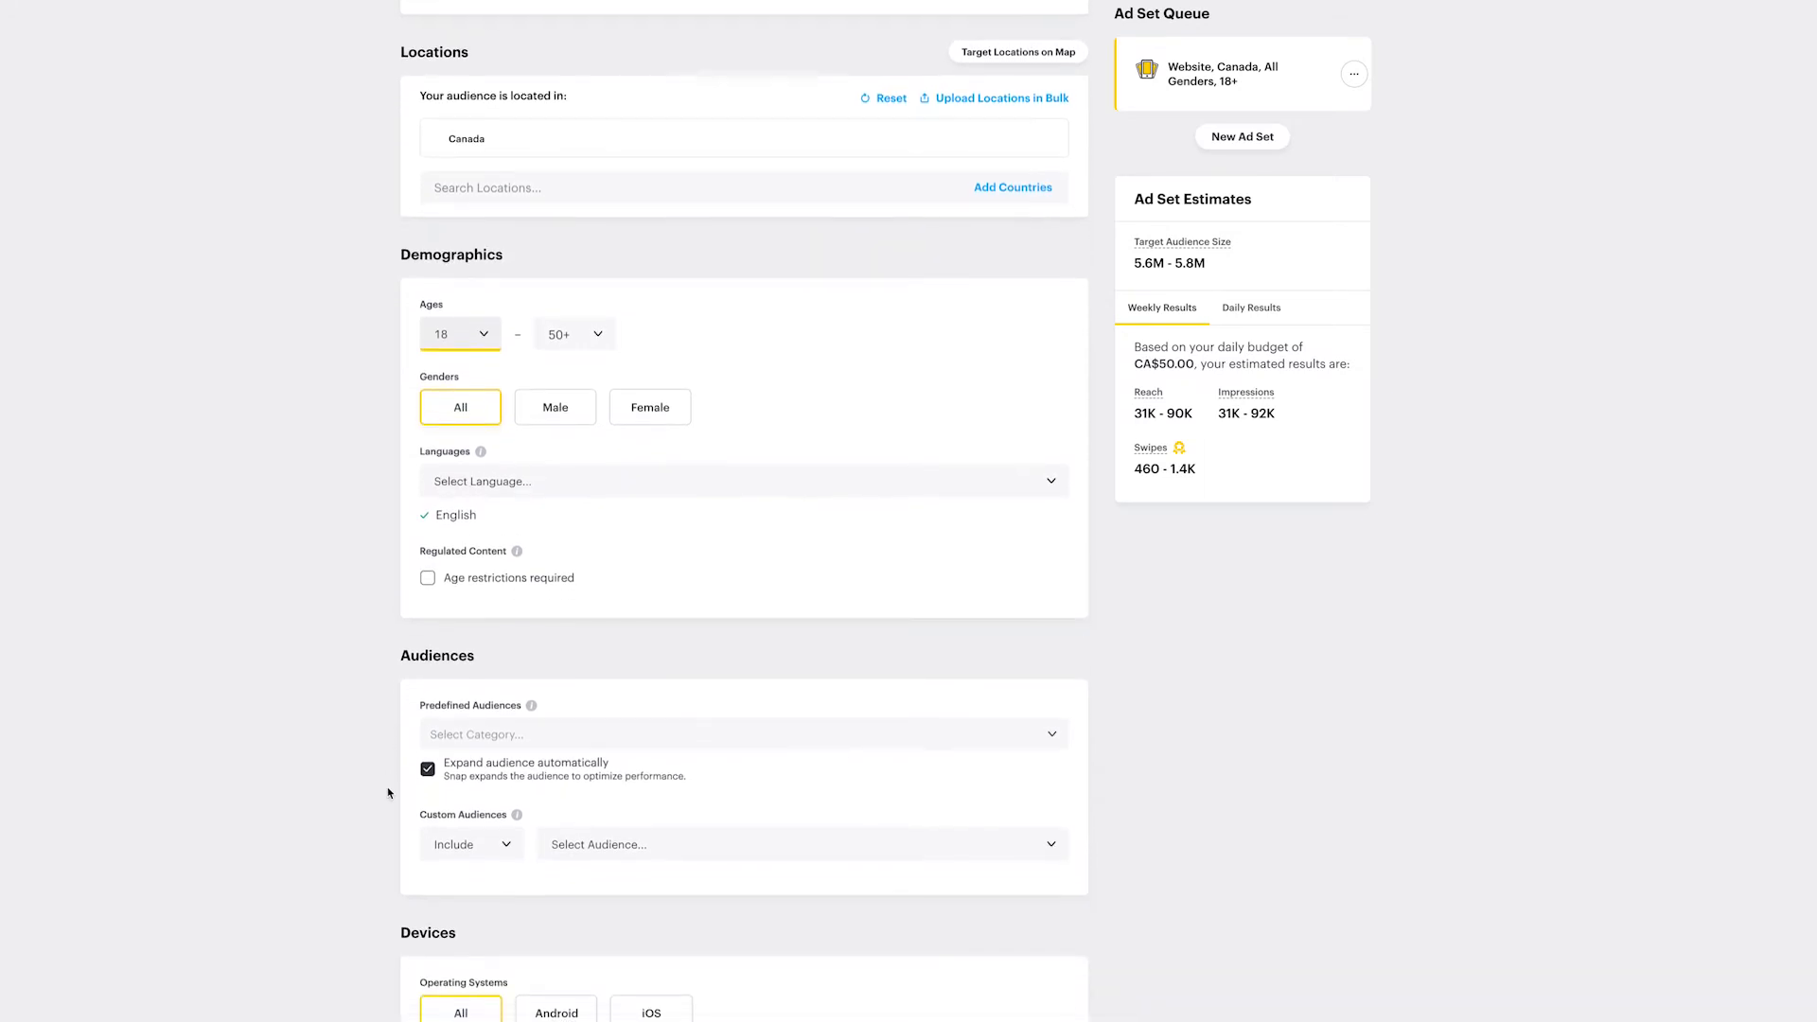
# Browse the ad set's predefined audience categories, including the subcategories under Fitness Enthusiasts.
pyautogui.scroll(-1, 386, 791)
pyautogui.scroll(-1, 387, 757)
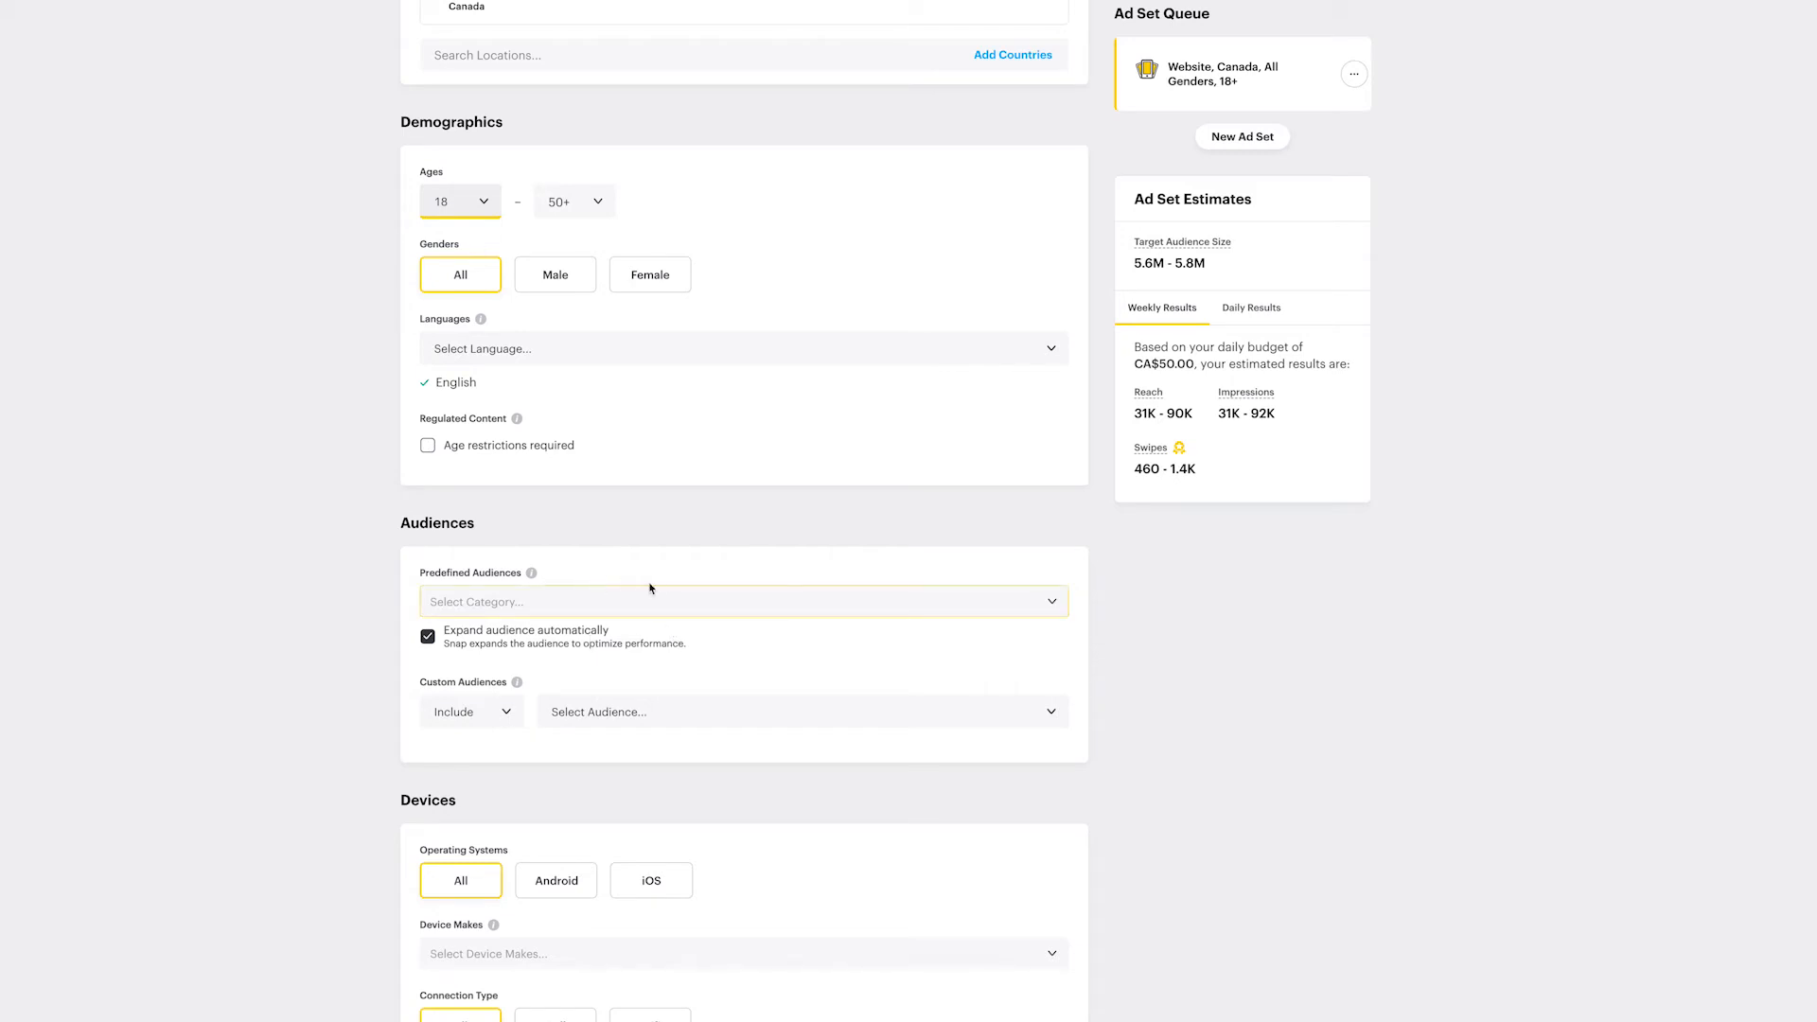
pyautogui.click(704, 600)
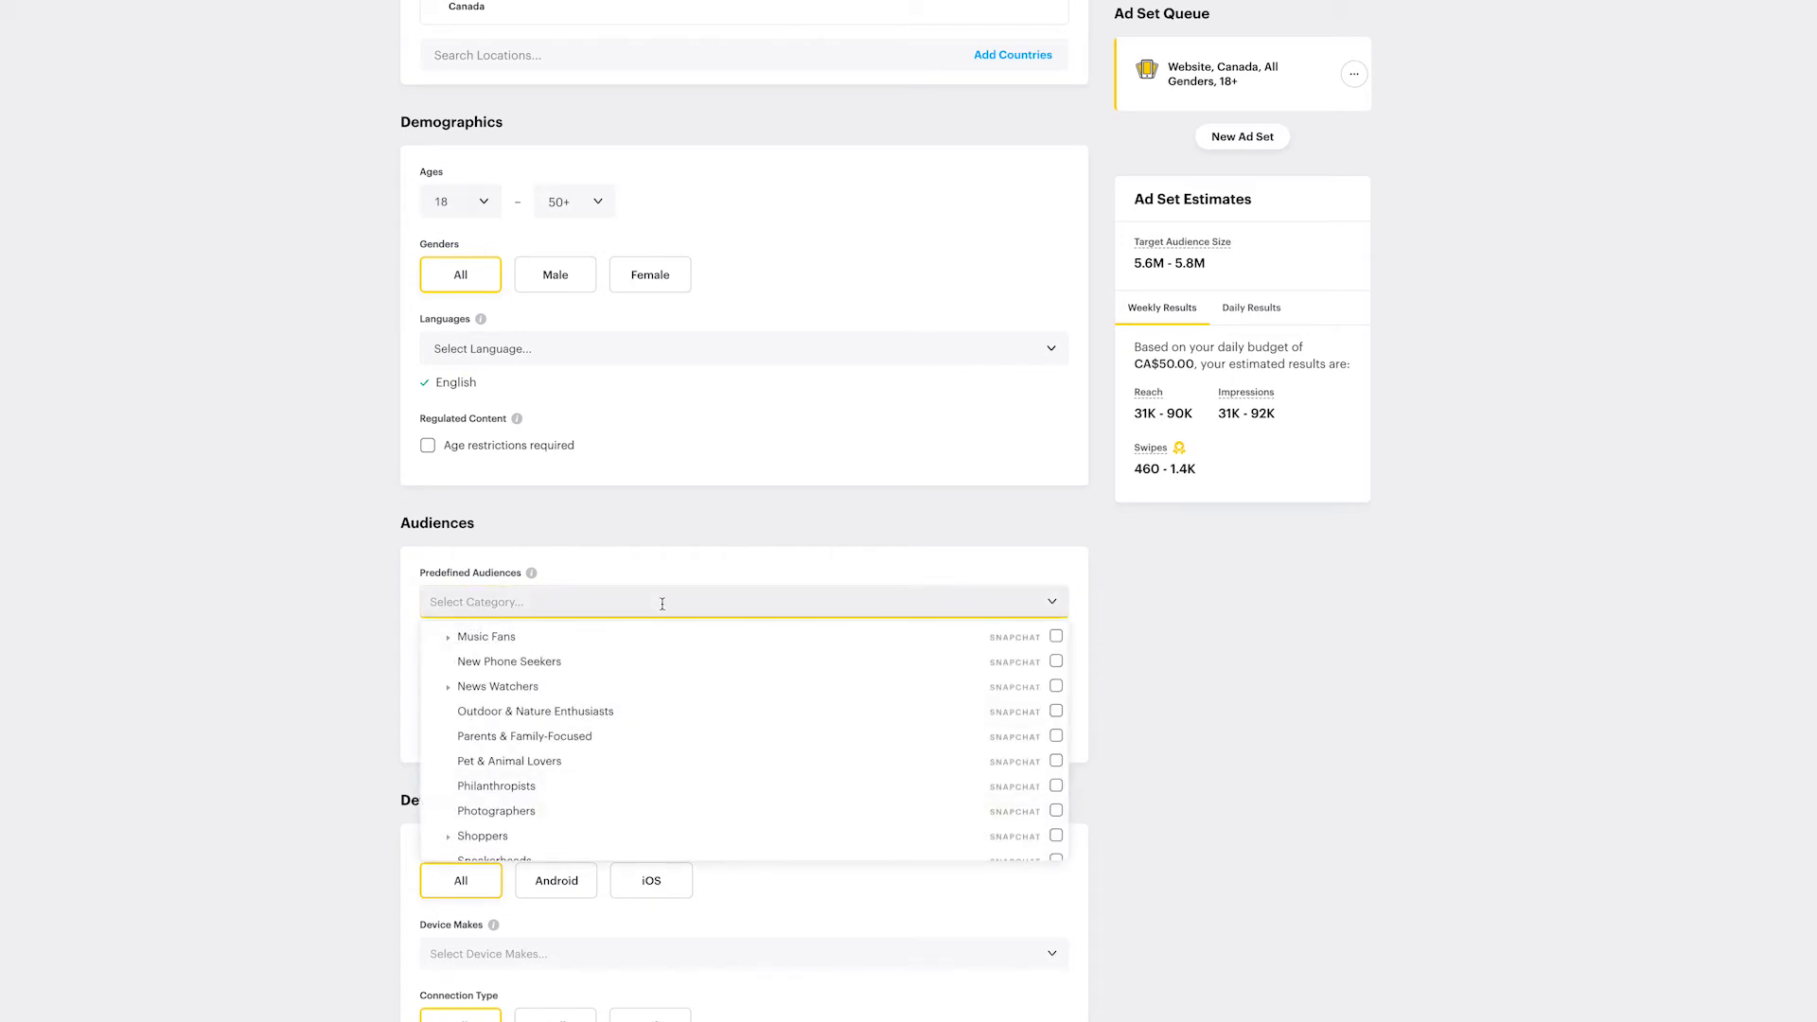
pyautogui.scroll(5, 633, 697)
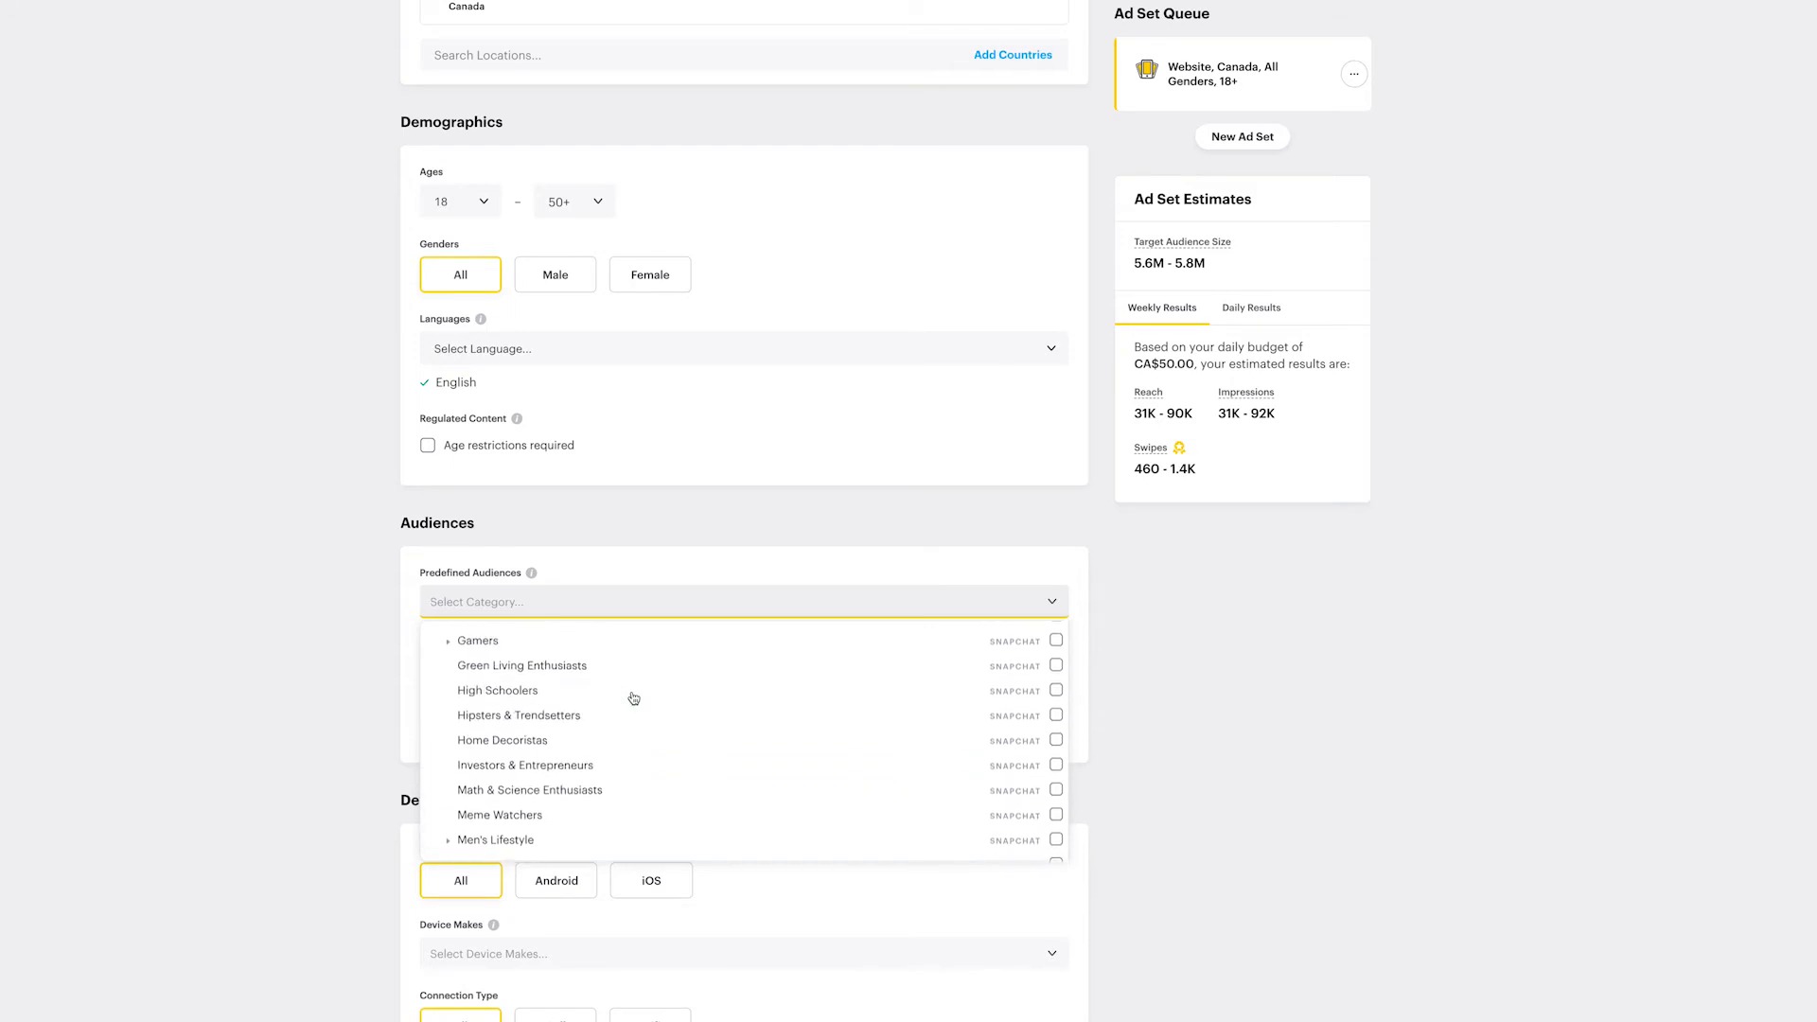
pyautogui.scroll(3, 633, 697)
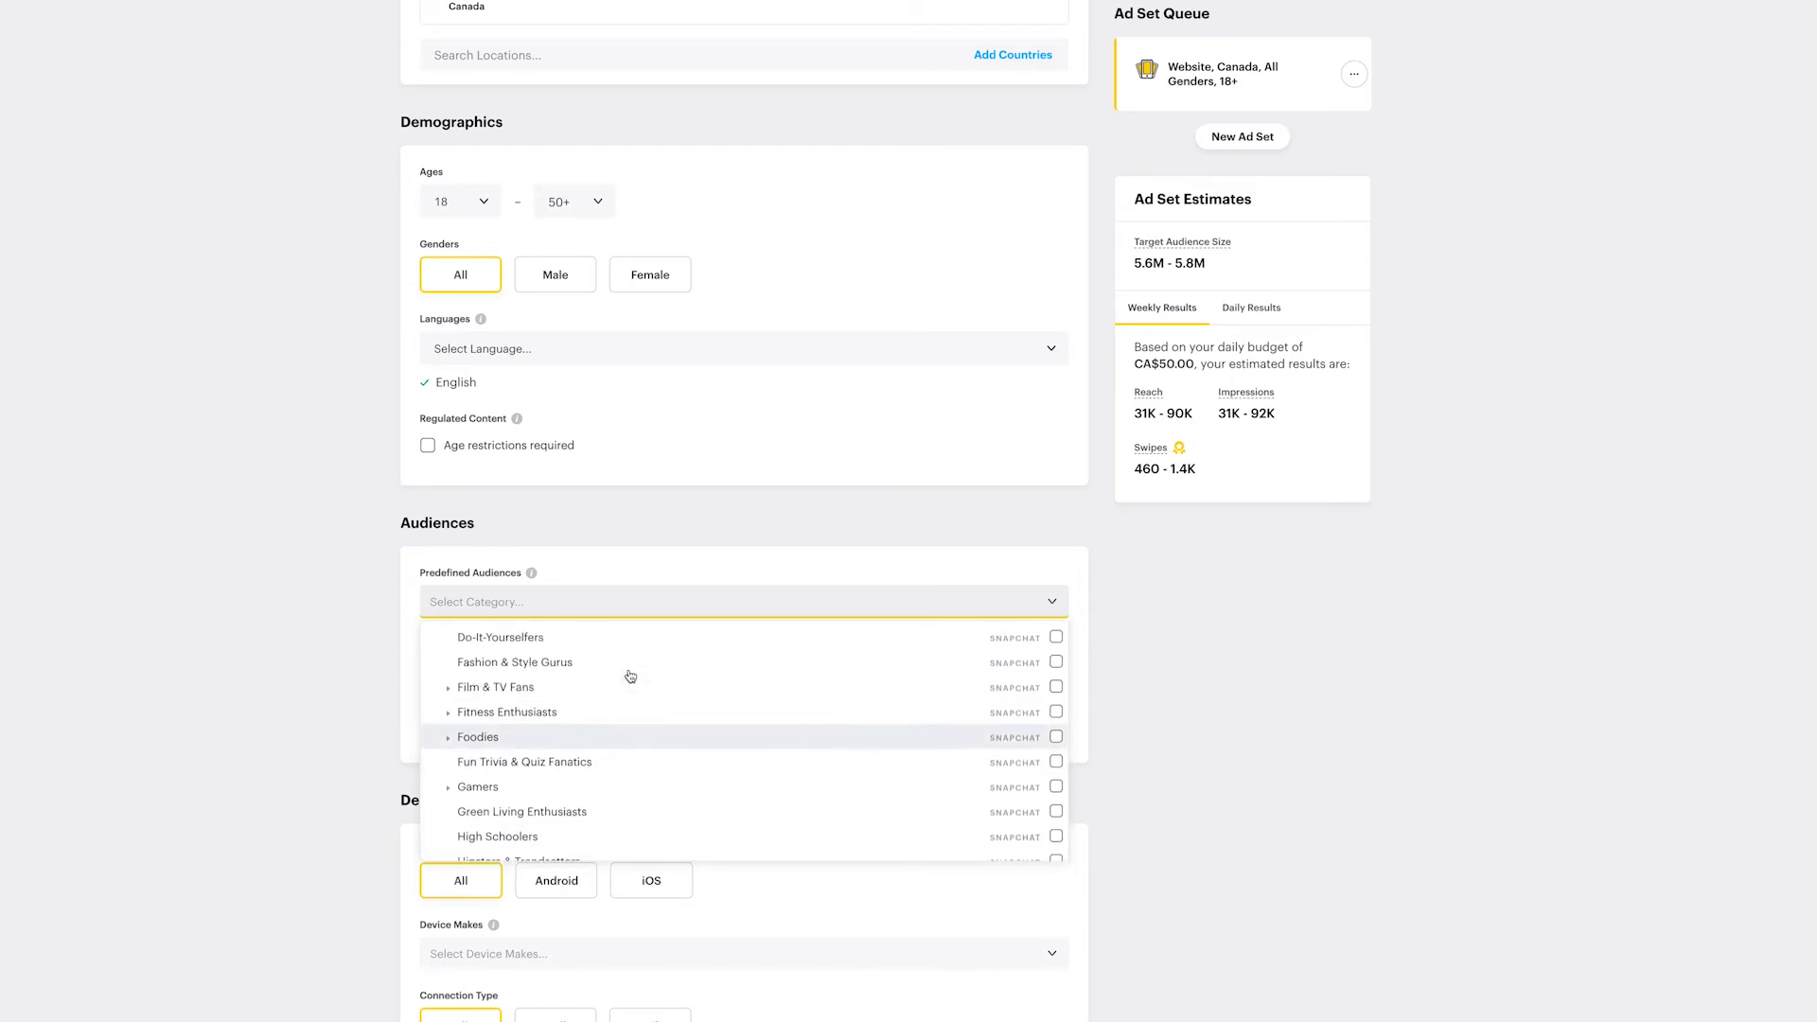
pyautogui.scroll(-2, 638, 733)
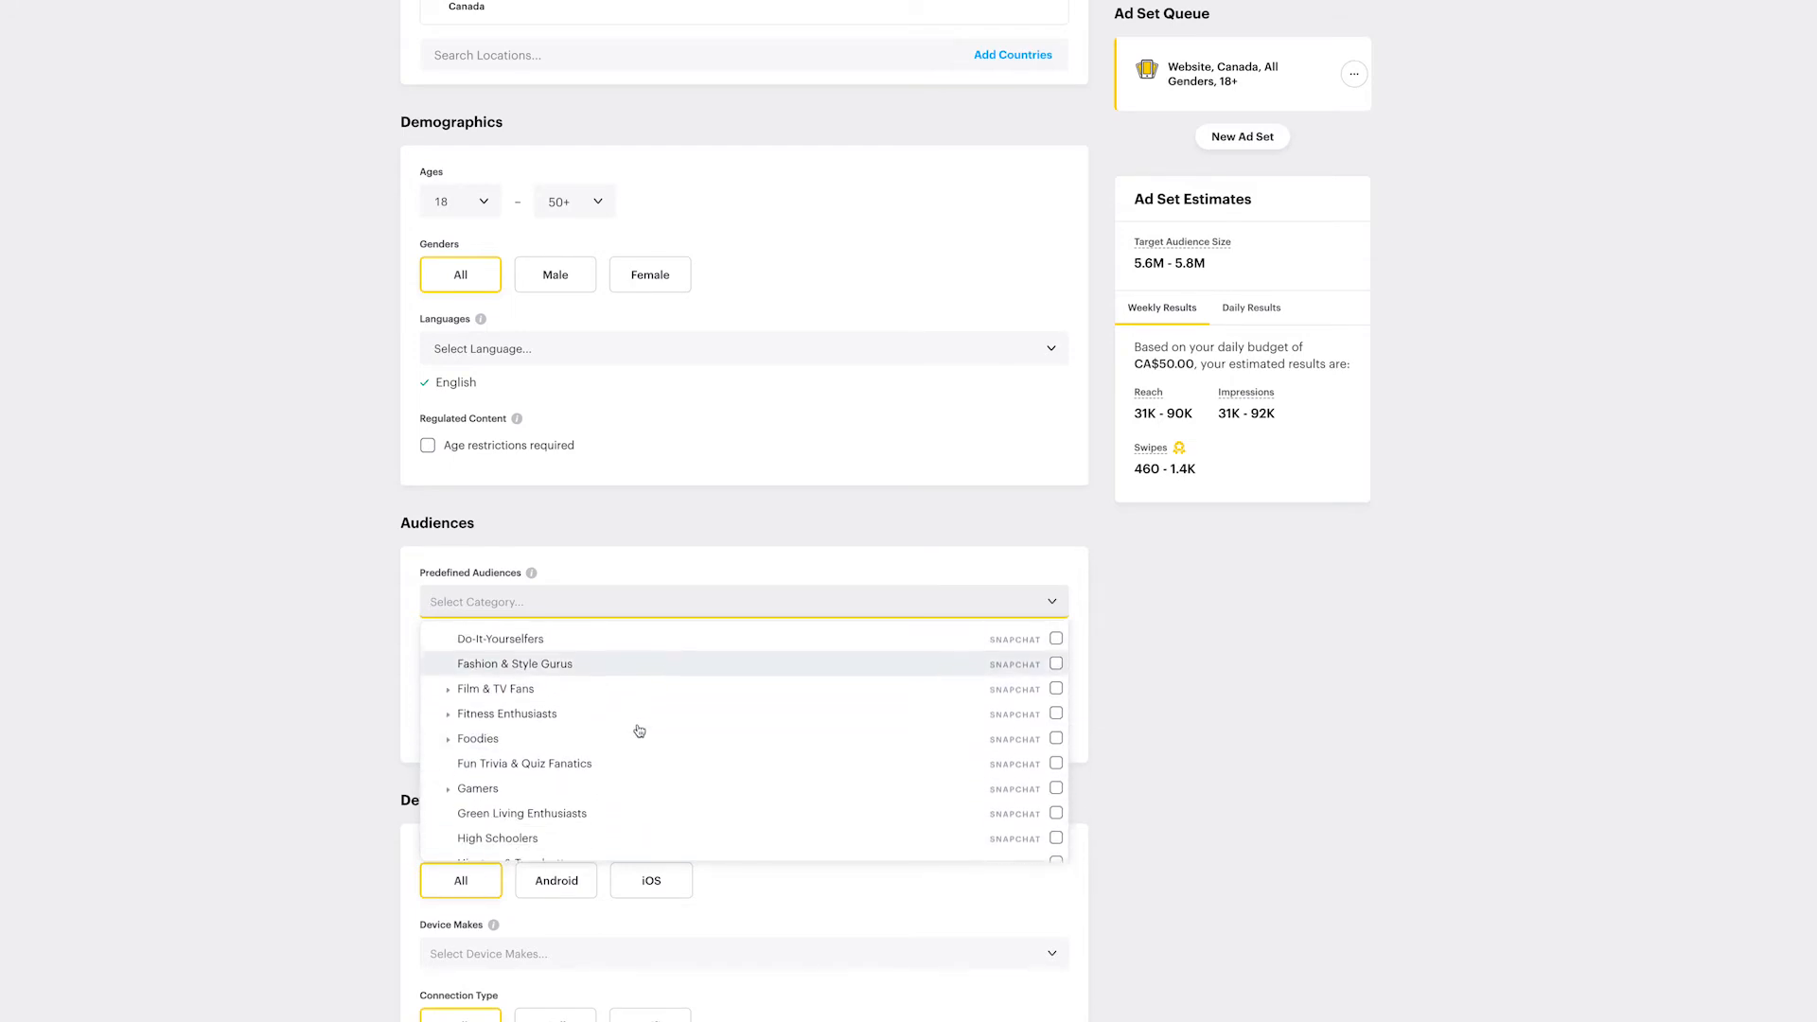
pyautogui.scroll(-2, 649, 769)
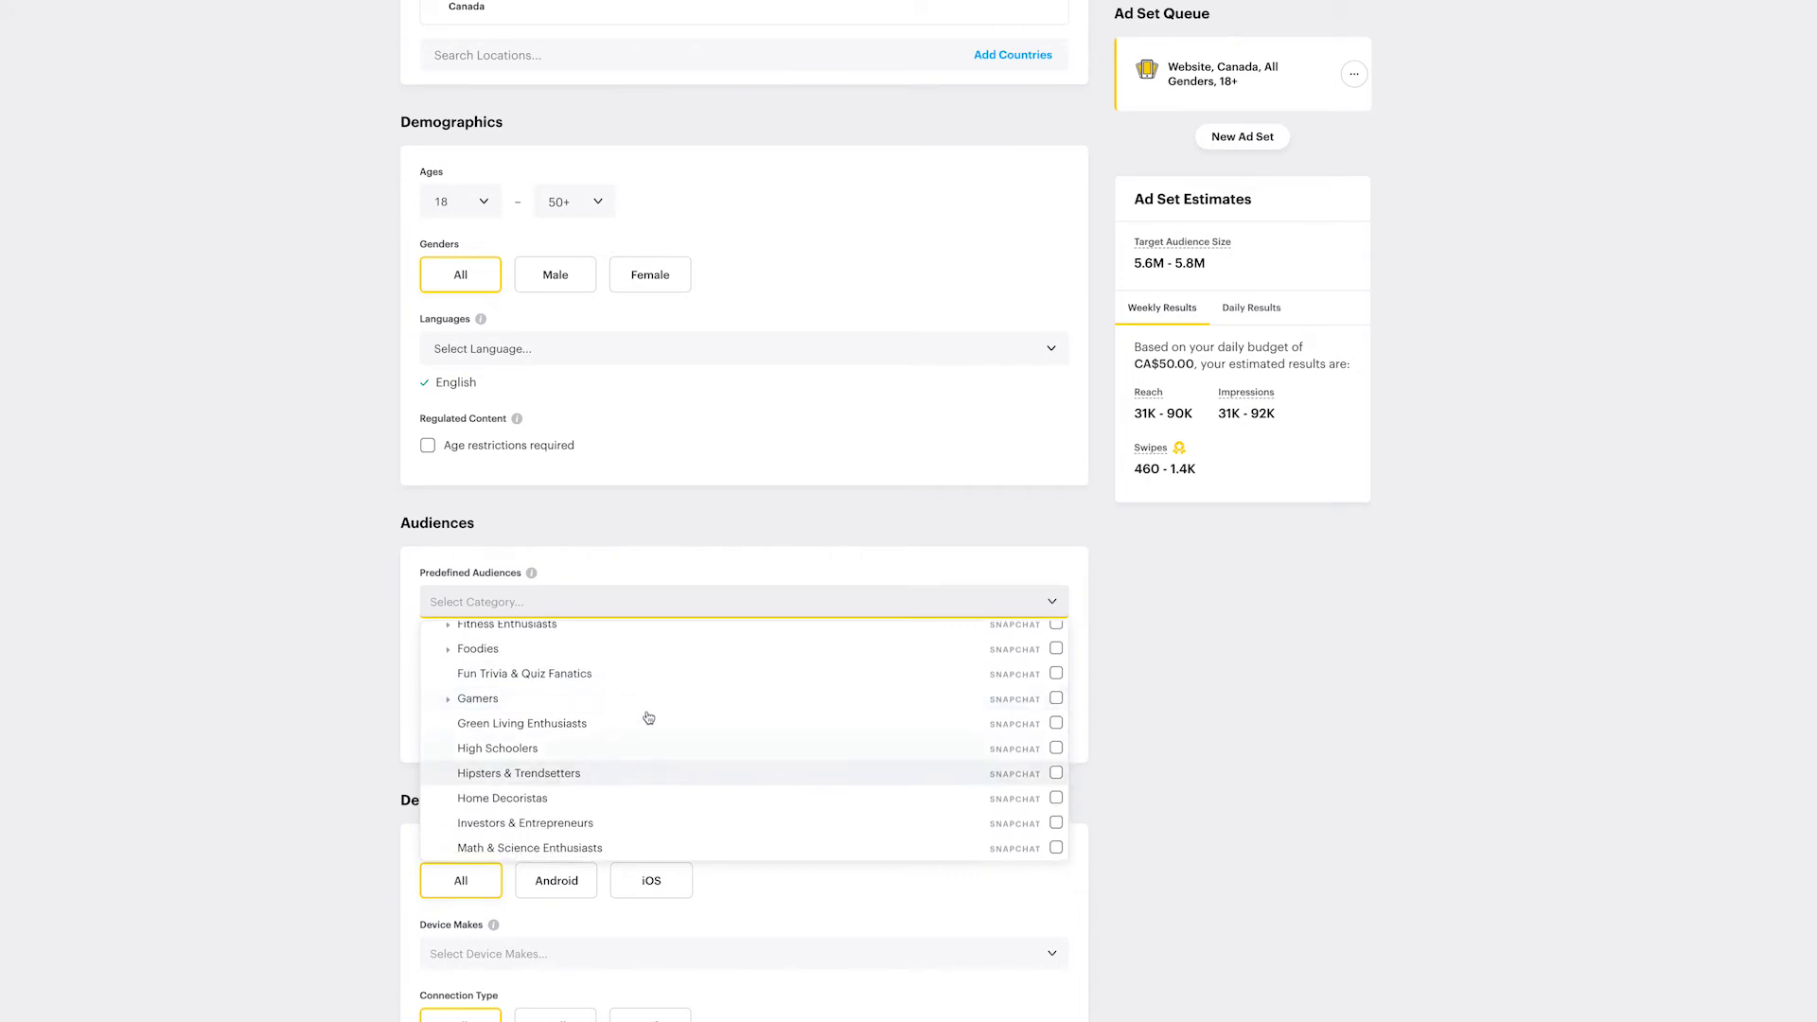
pyautogui.scroll(1, 647, 701)
pyautogui.scroll(1, 568, 696)
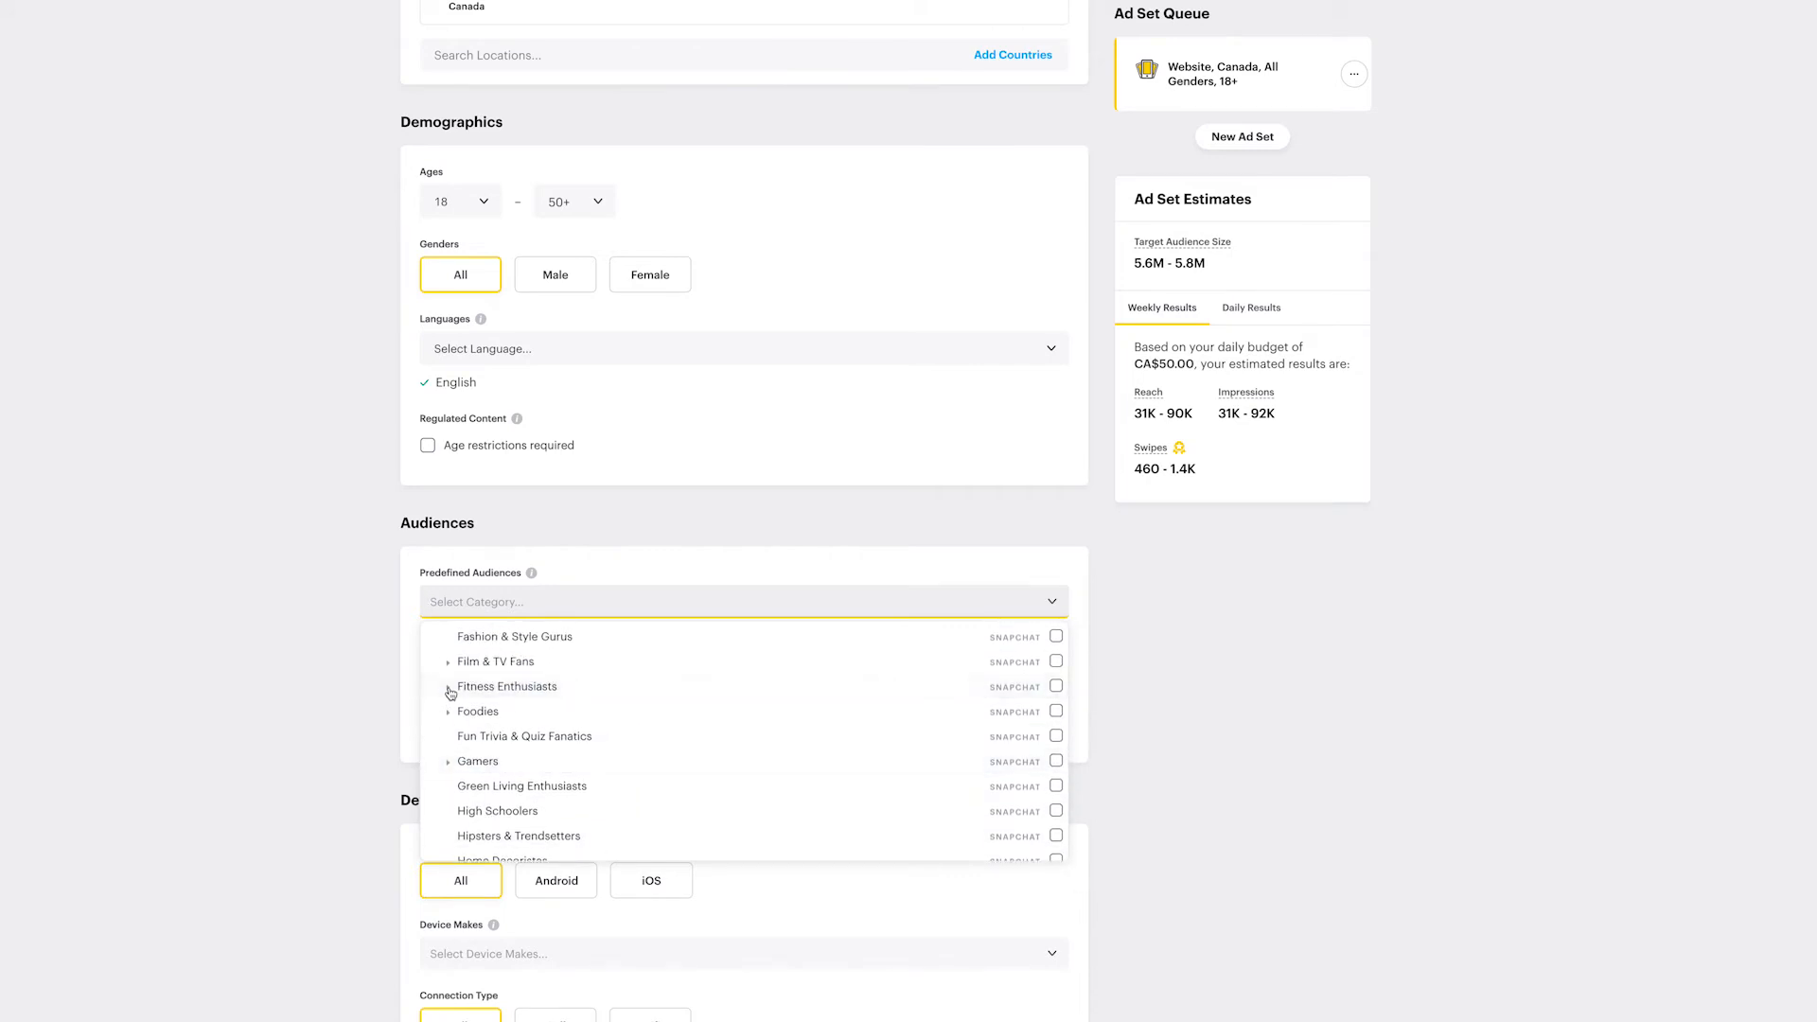
pyautogui.scroll(-2, 667, 742)
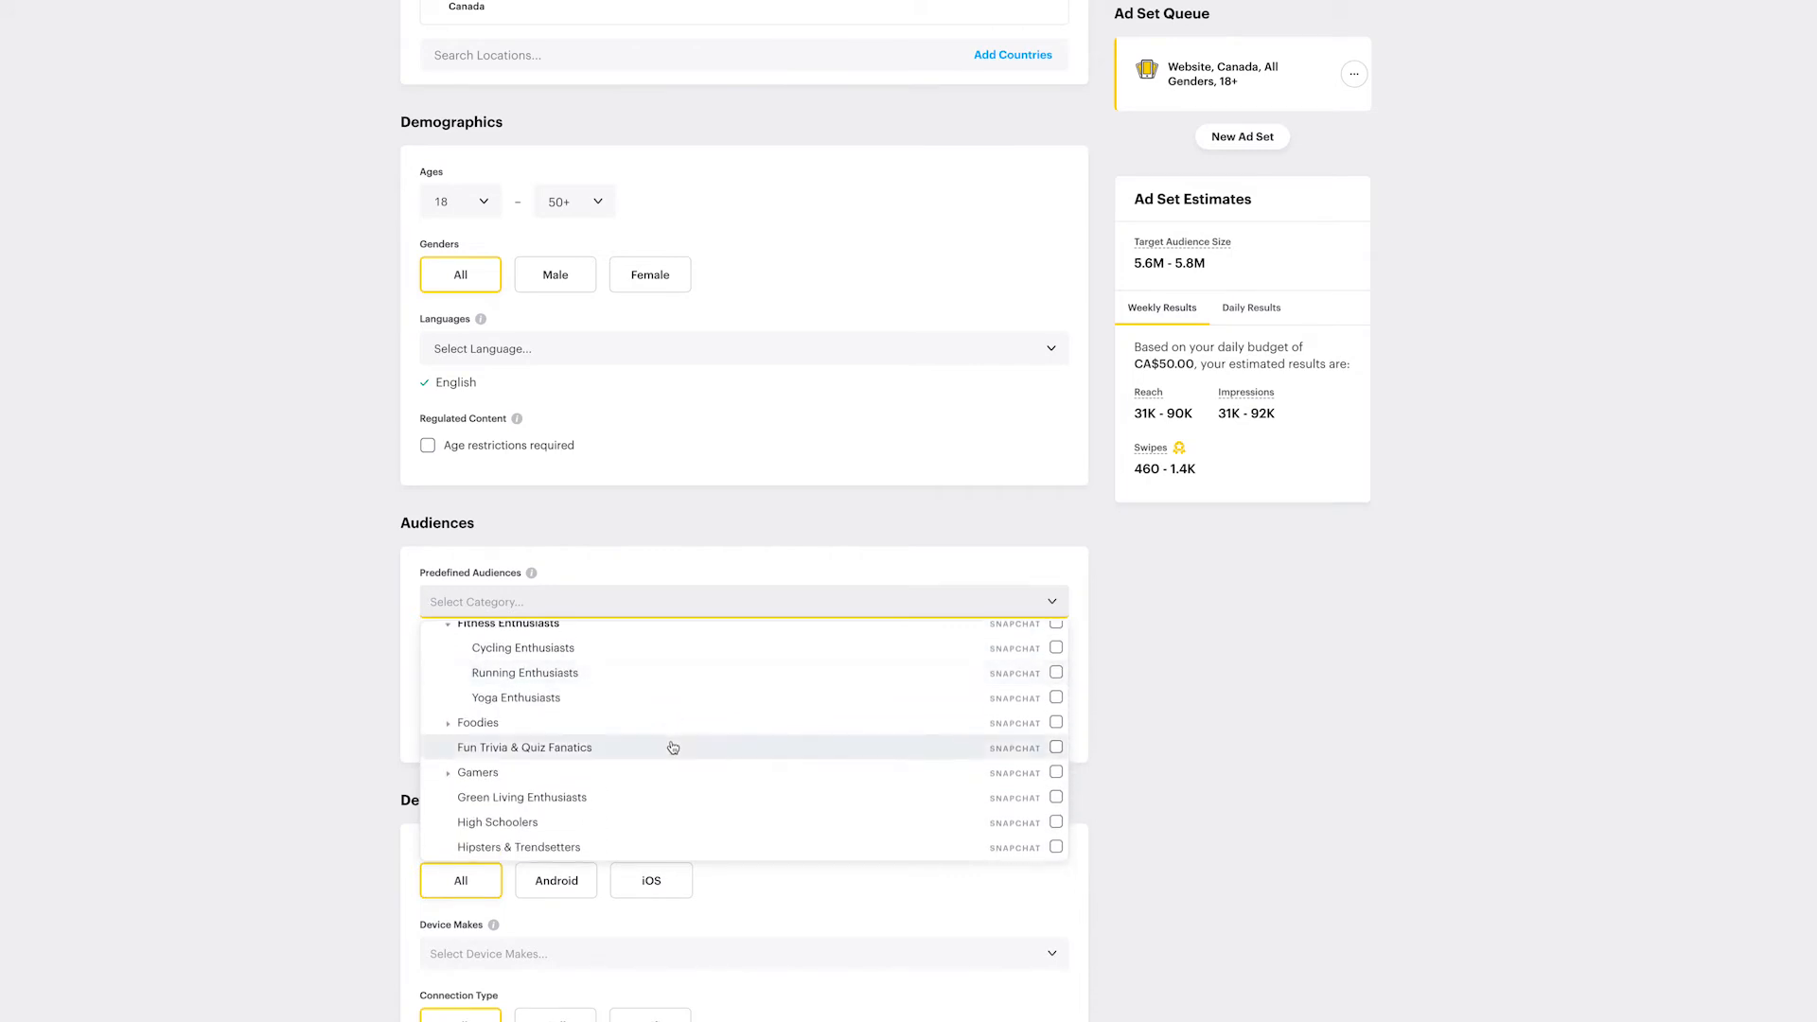
pyautogui.scroll(1, 668, 749)
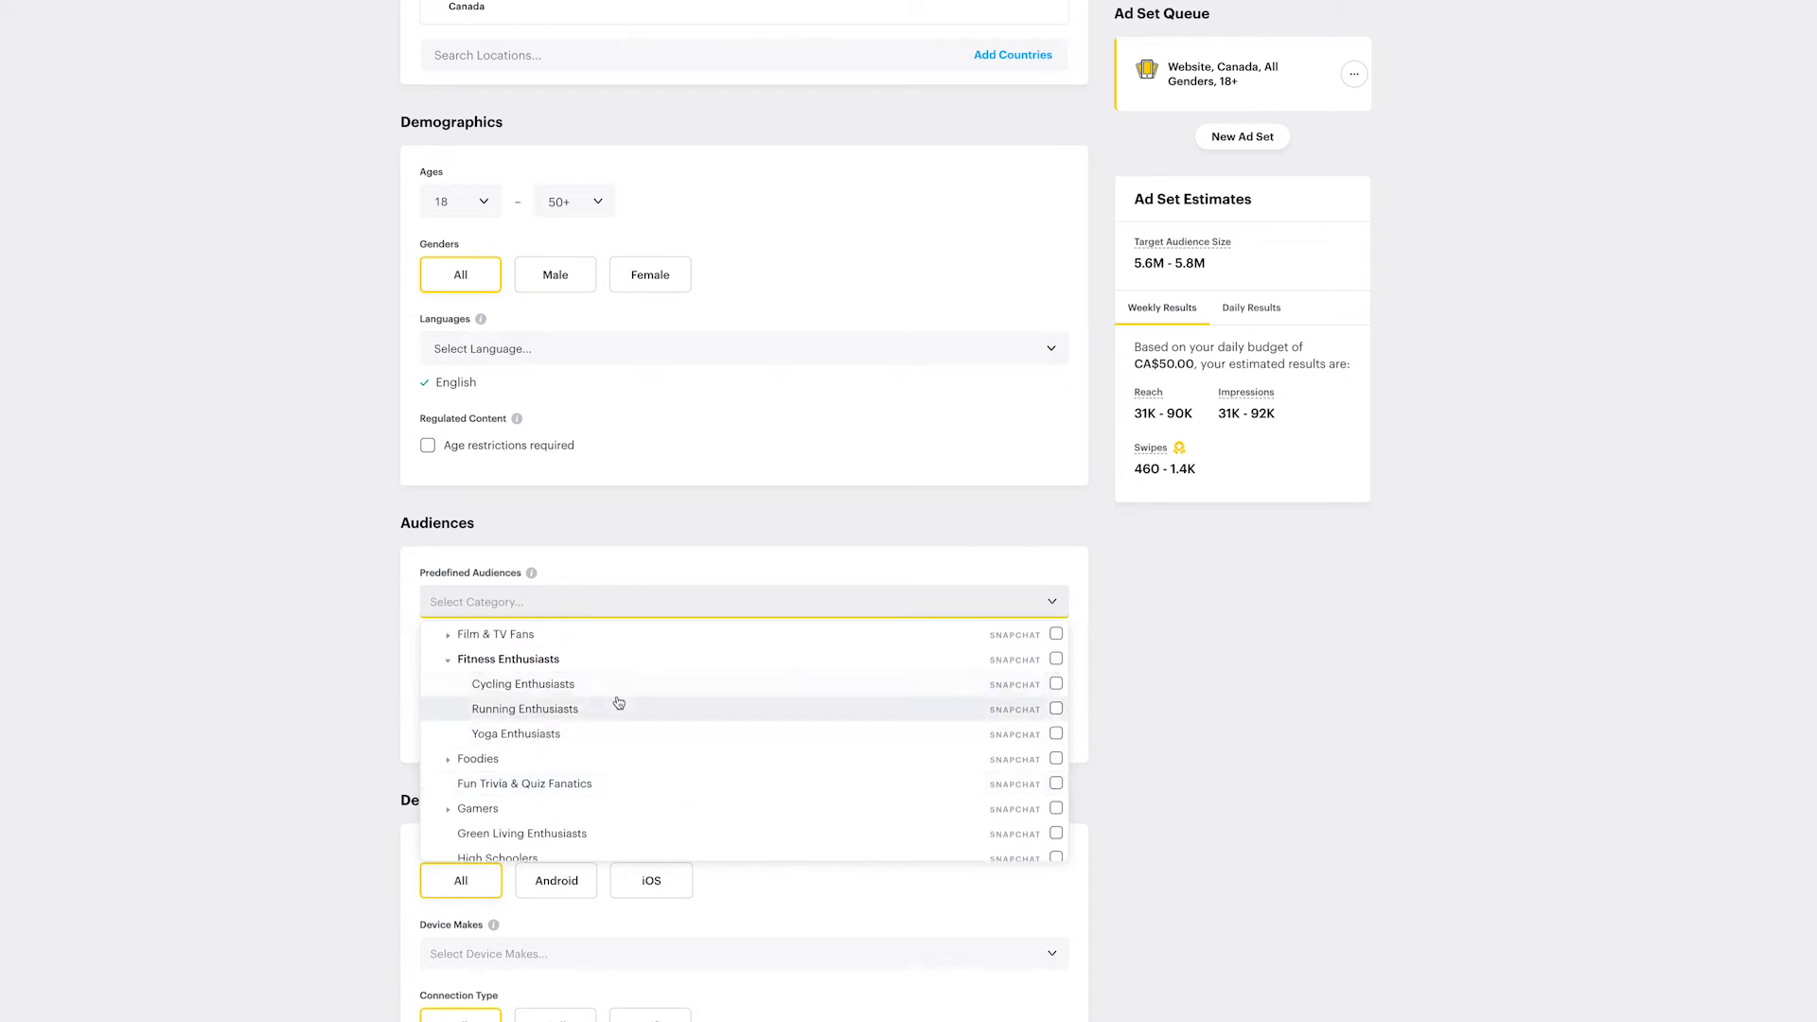
pyautogui.scroll(5, 619, 702)
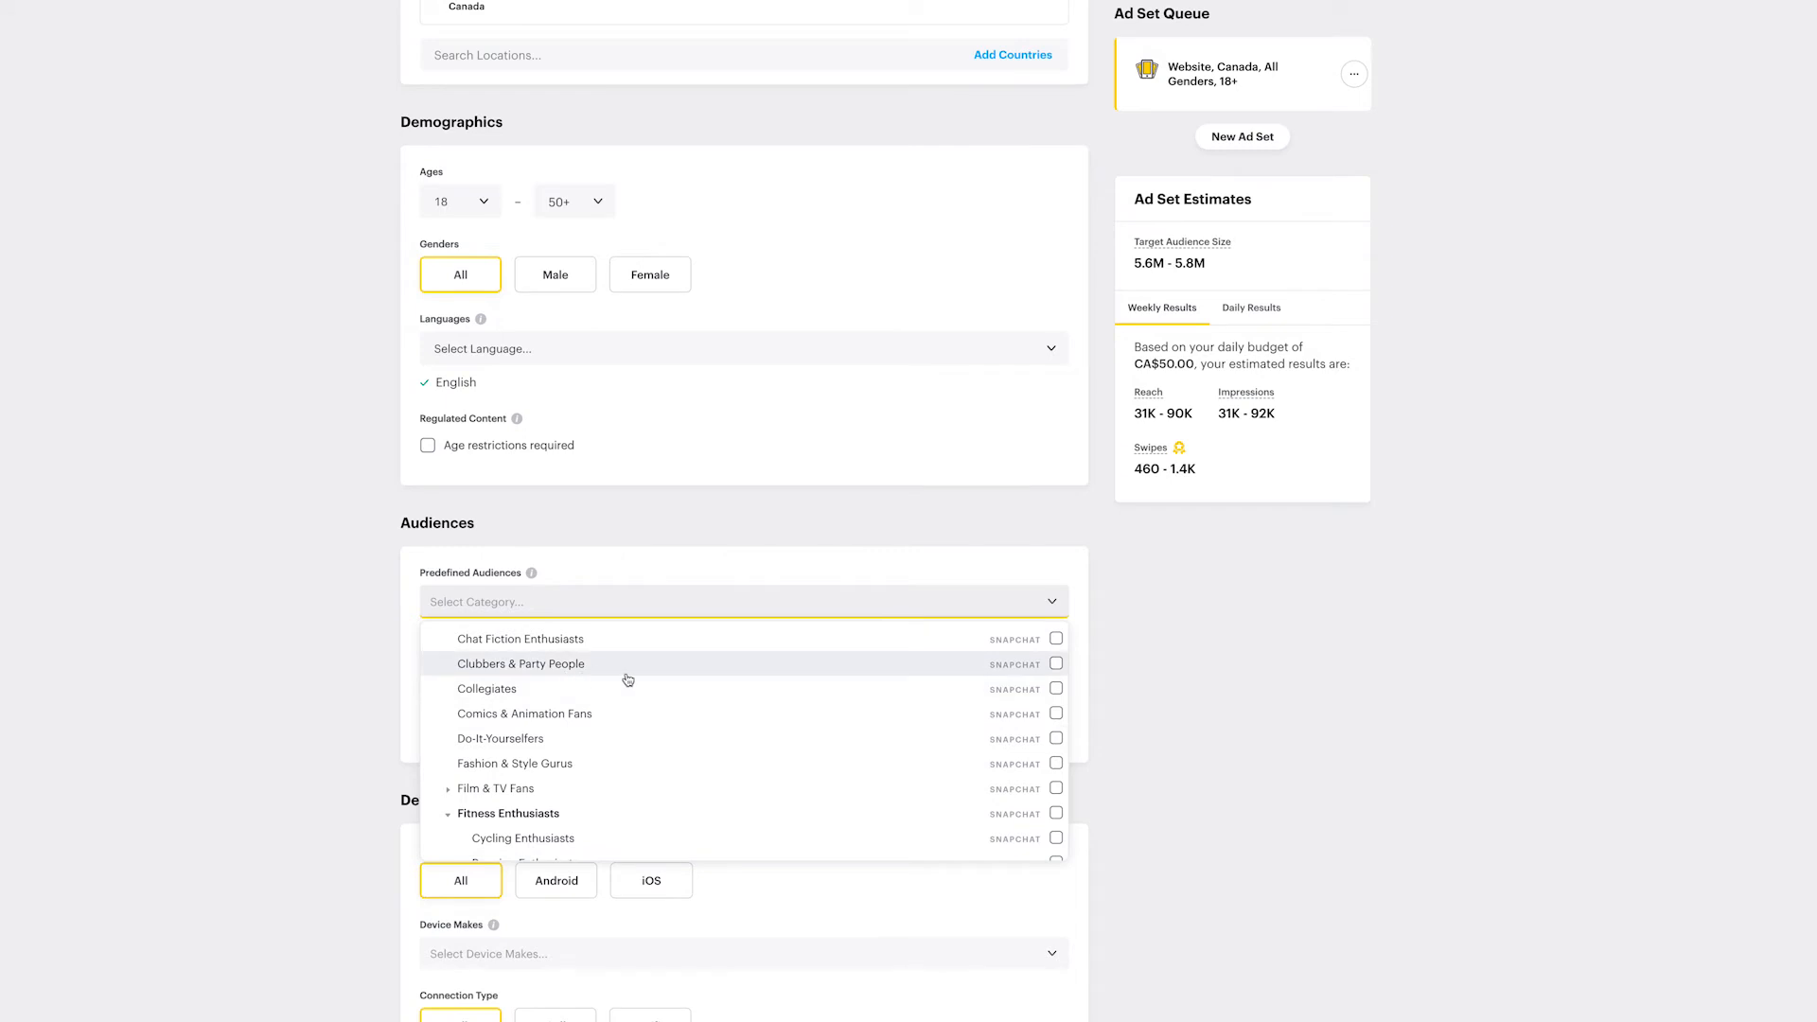
pyautogui.scroll(2, 628, 680)
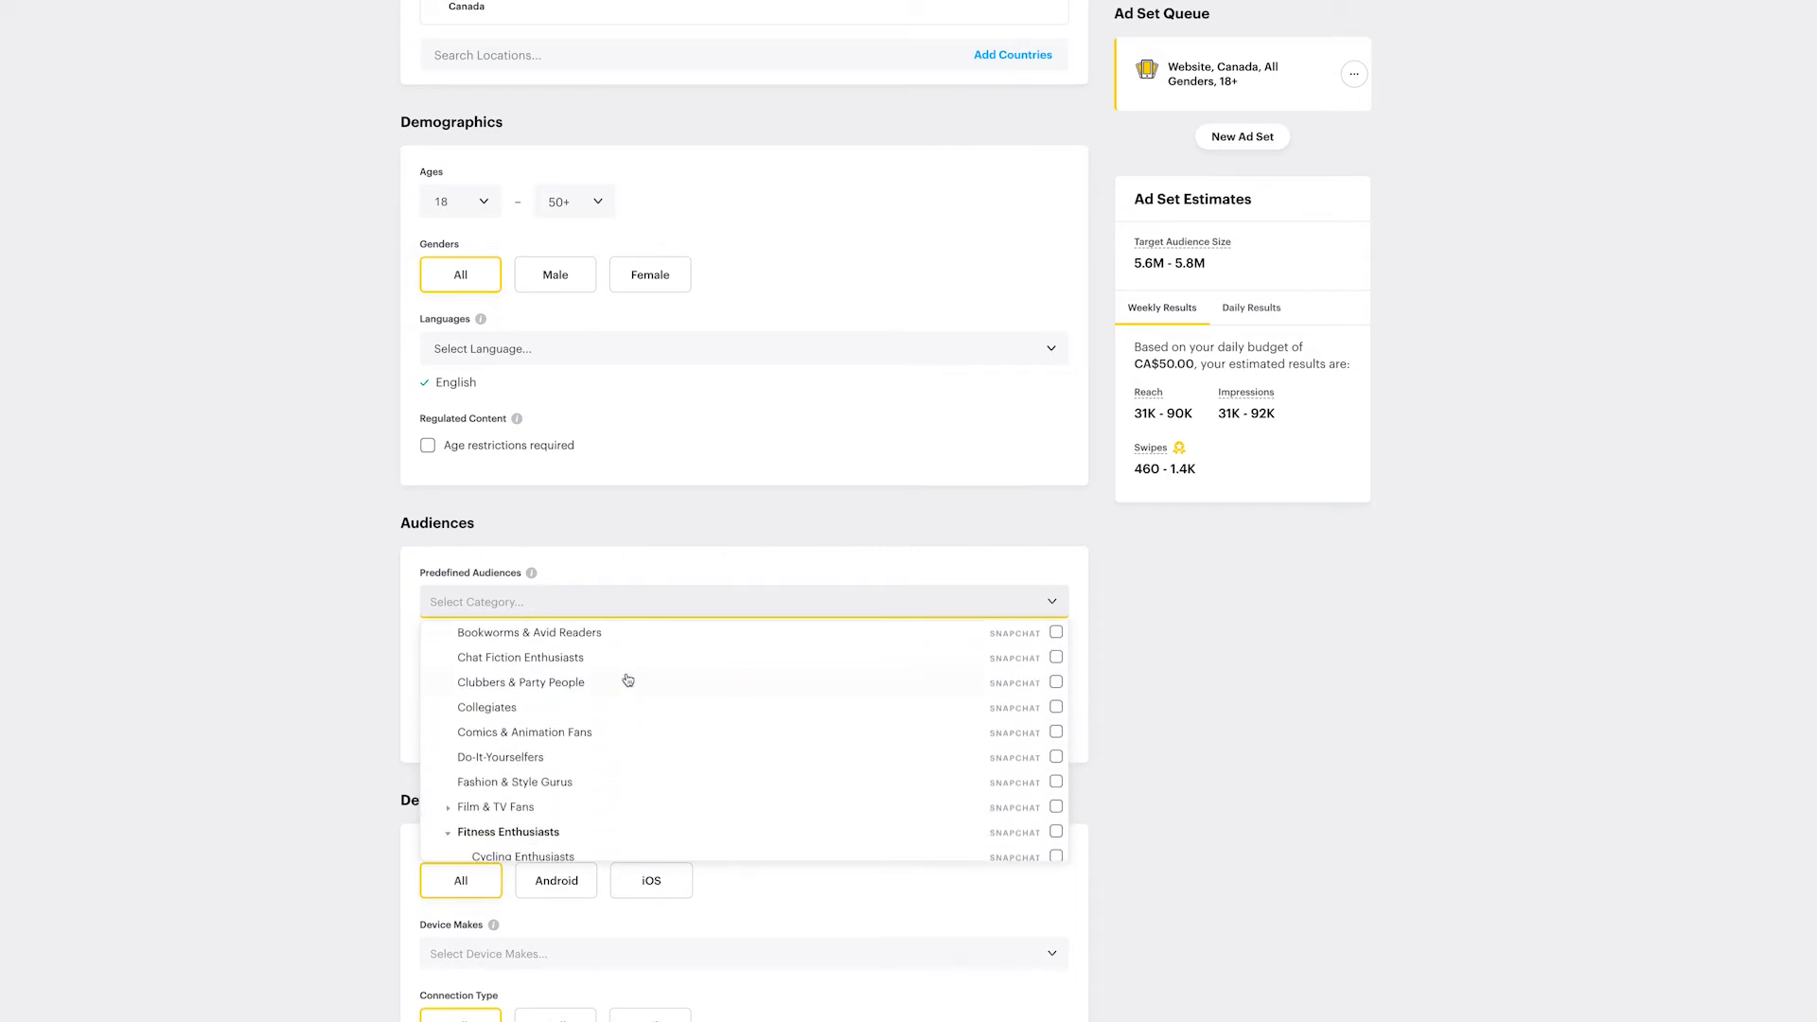
pyautogui.scroll(-4, 649, 757)
pyautogui.scroll(-5, 719, 786)
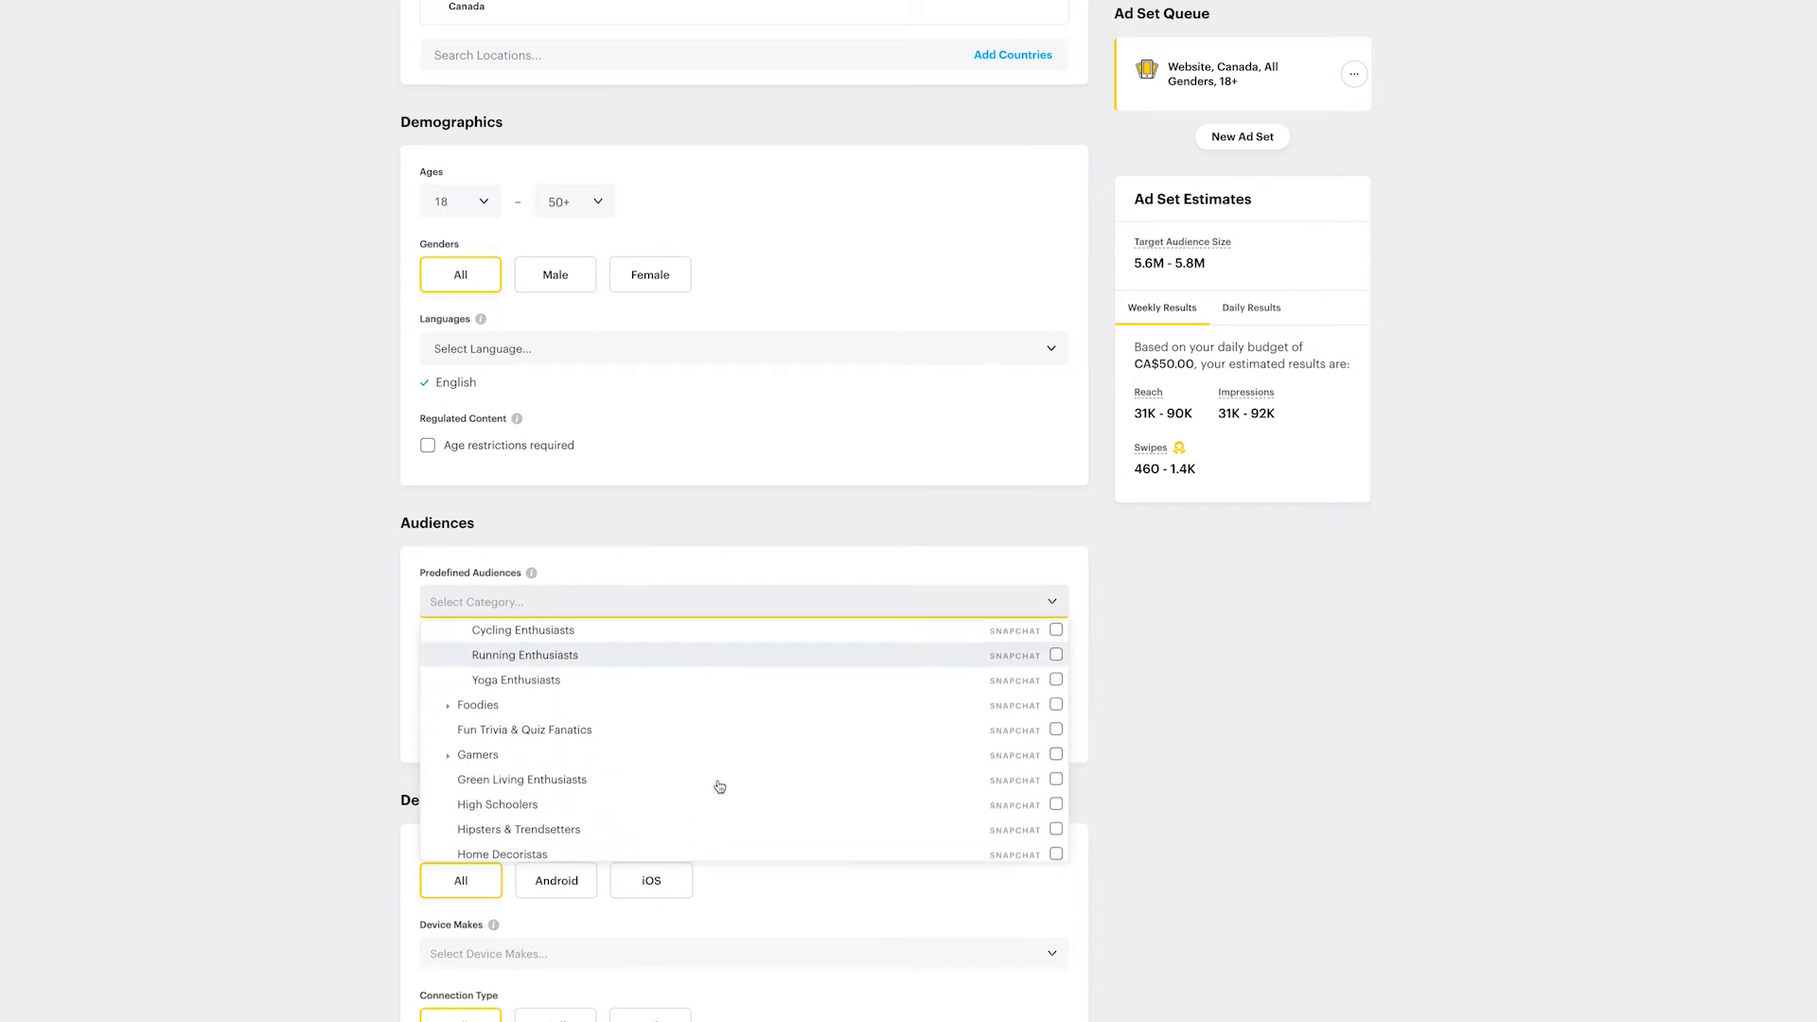
pyautogui.scroll(-5, 719, 787)
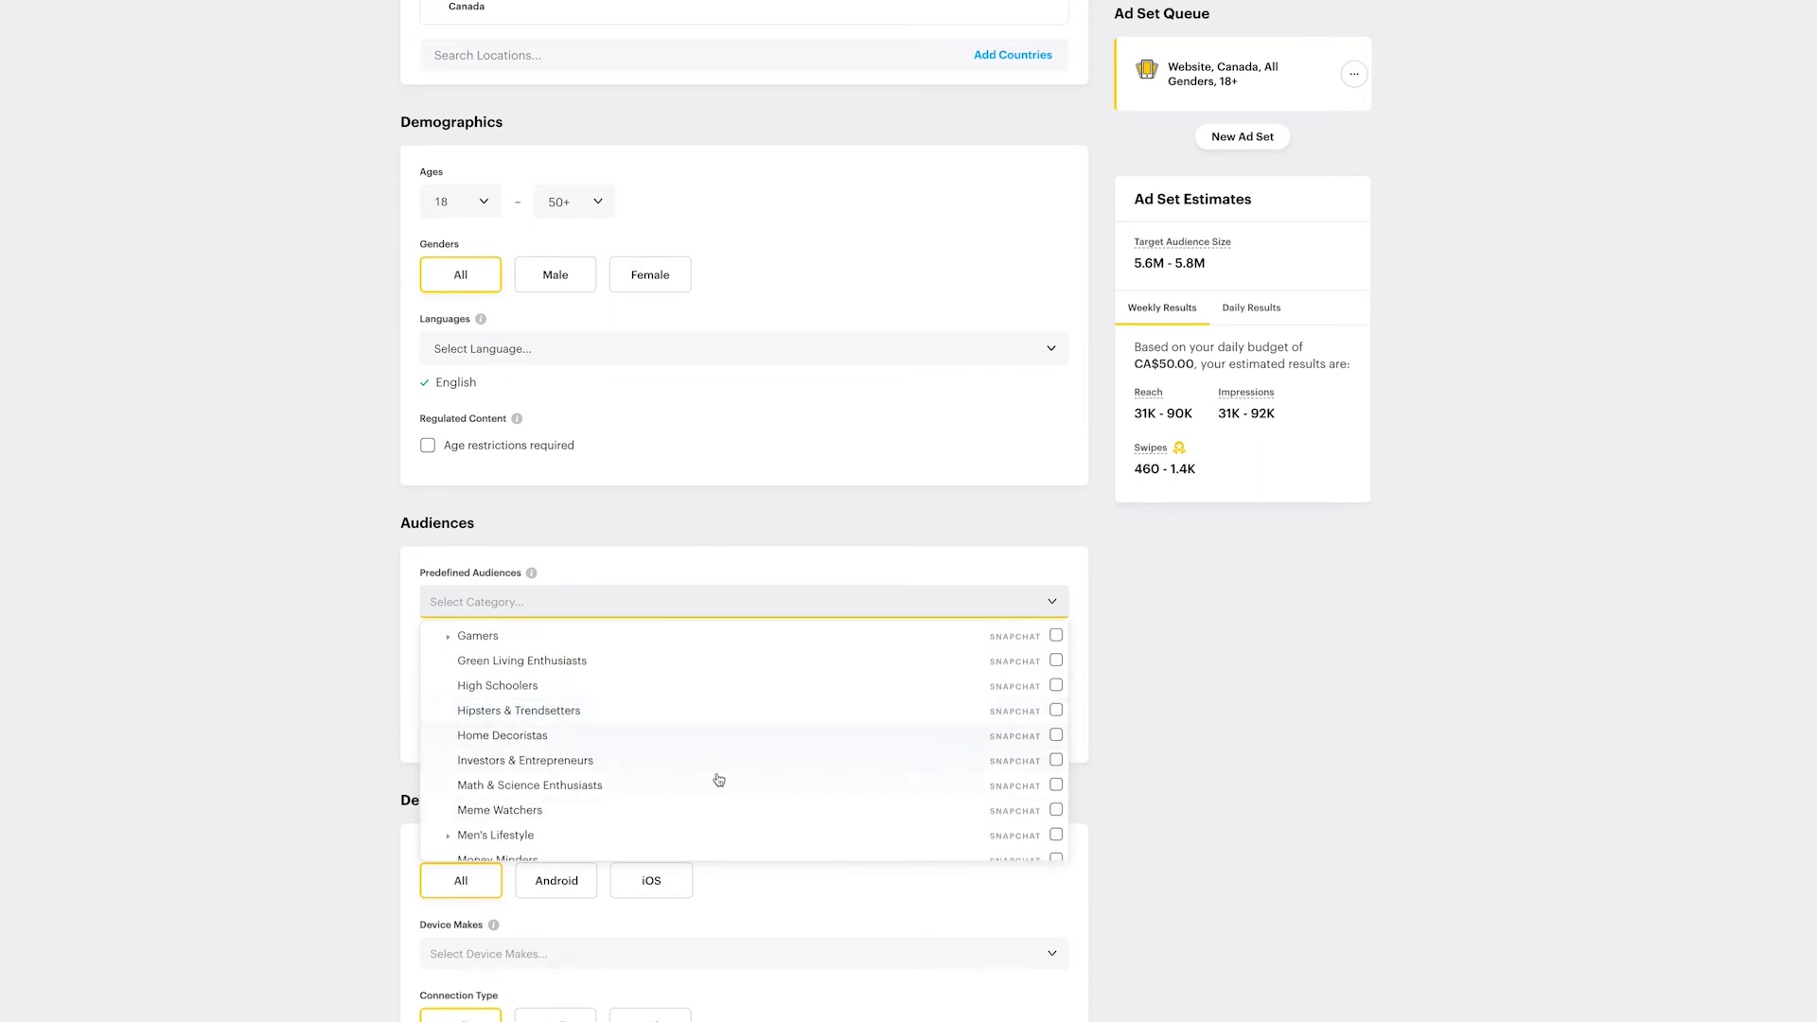
pyautogui.scroll(-12, 720, 779)
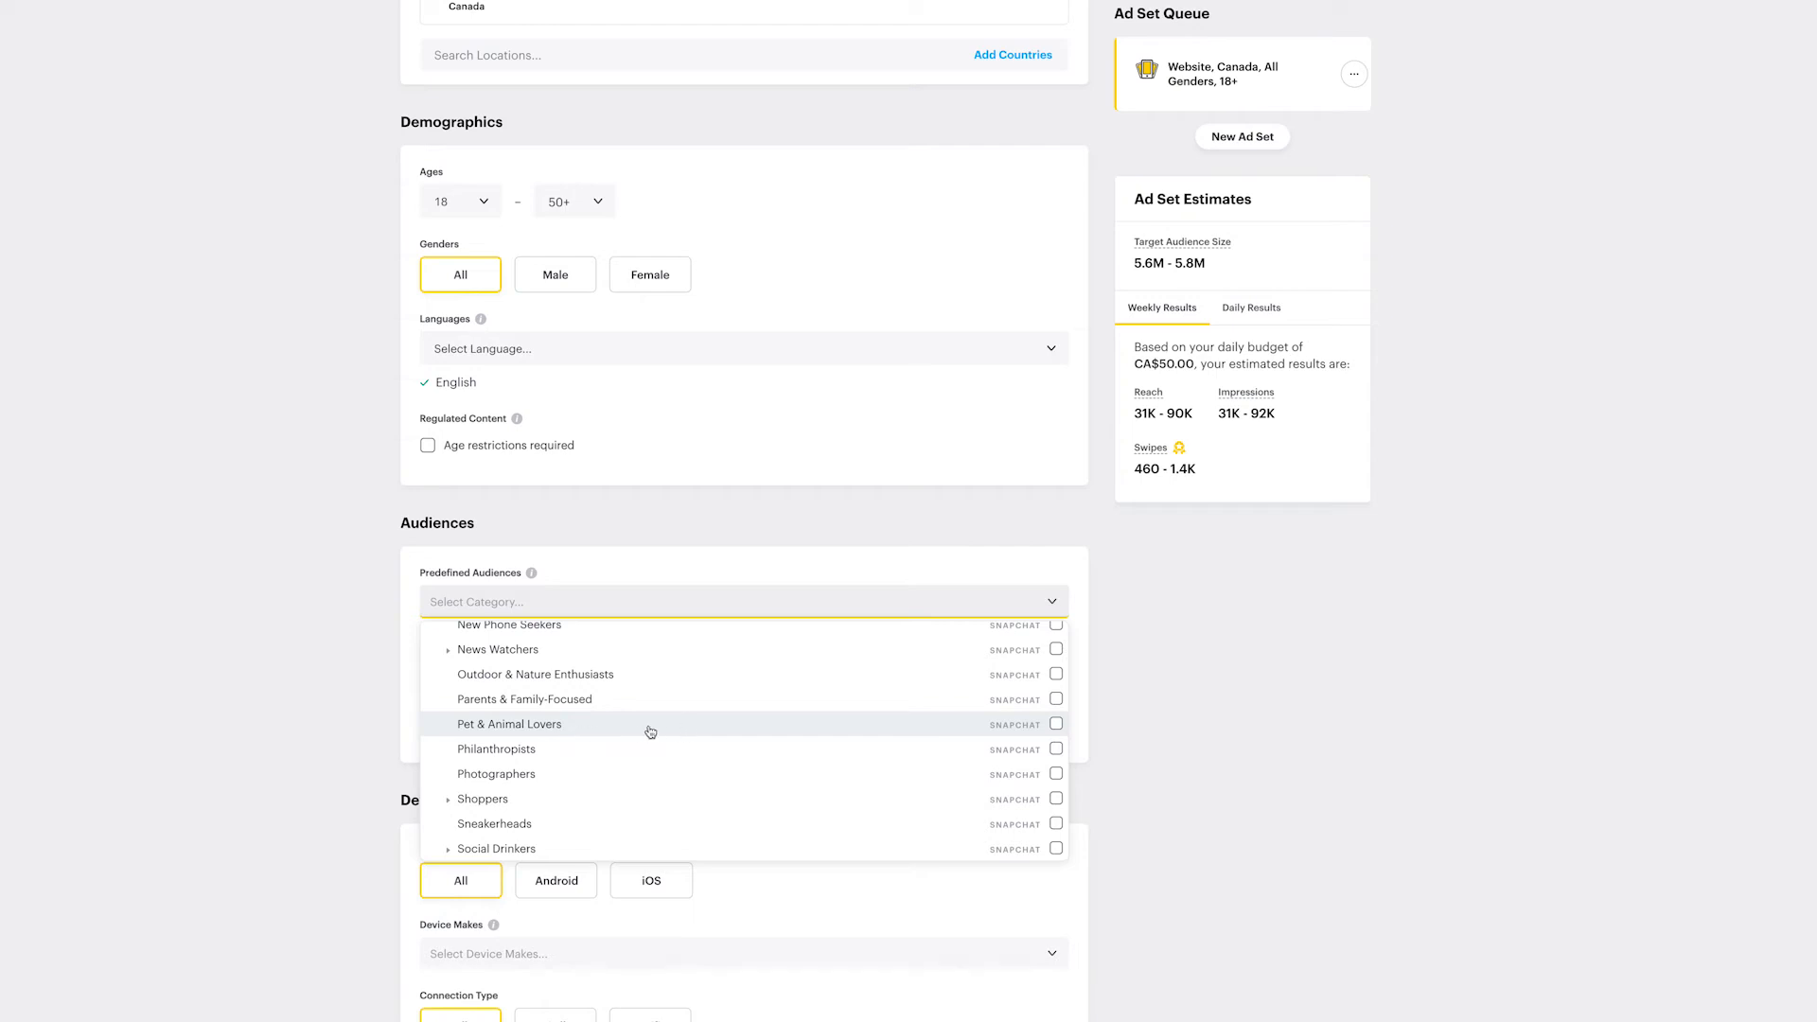
pyautogui.click(1114, 681)
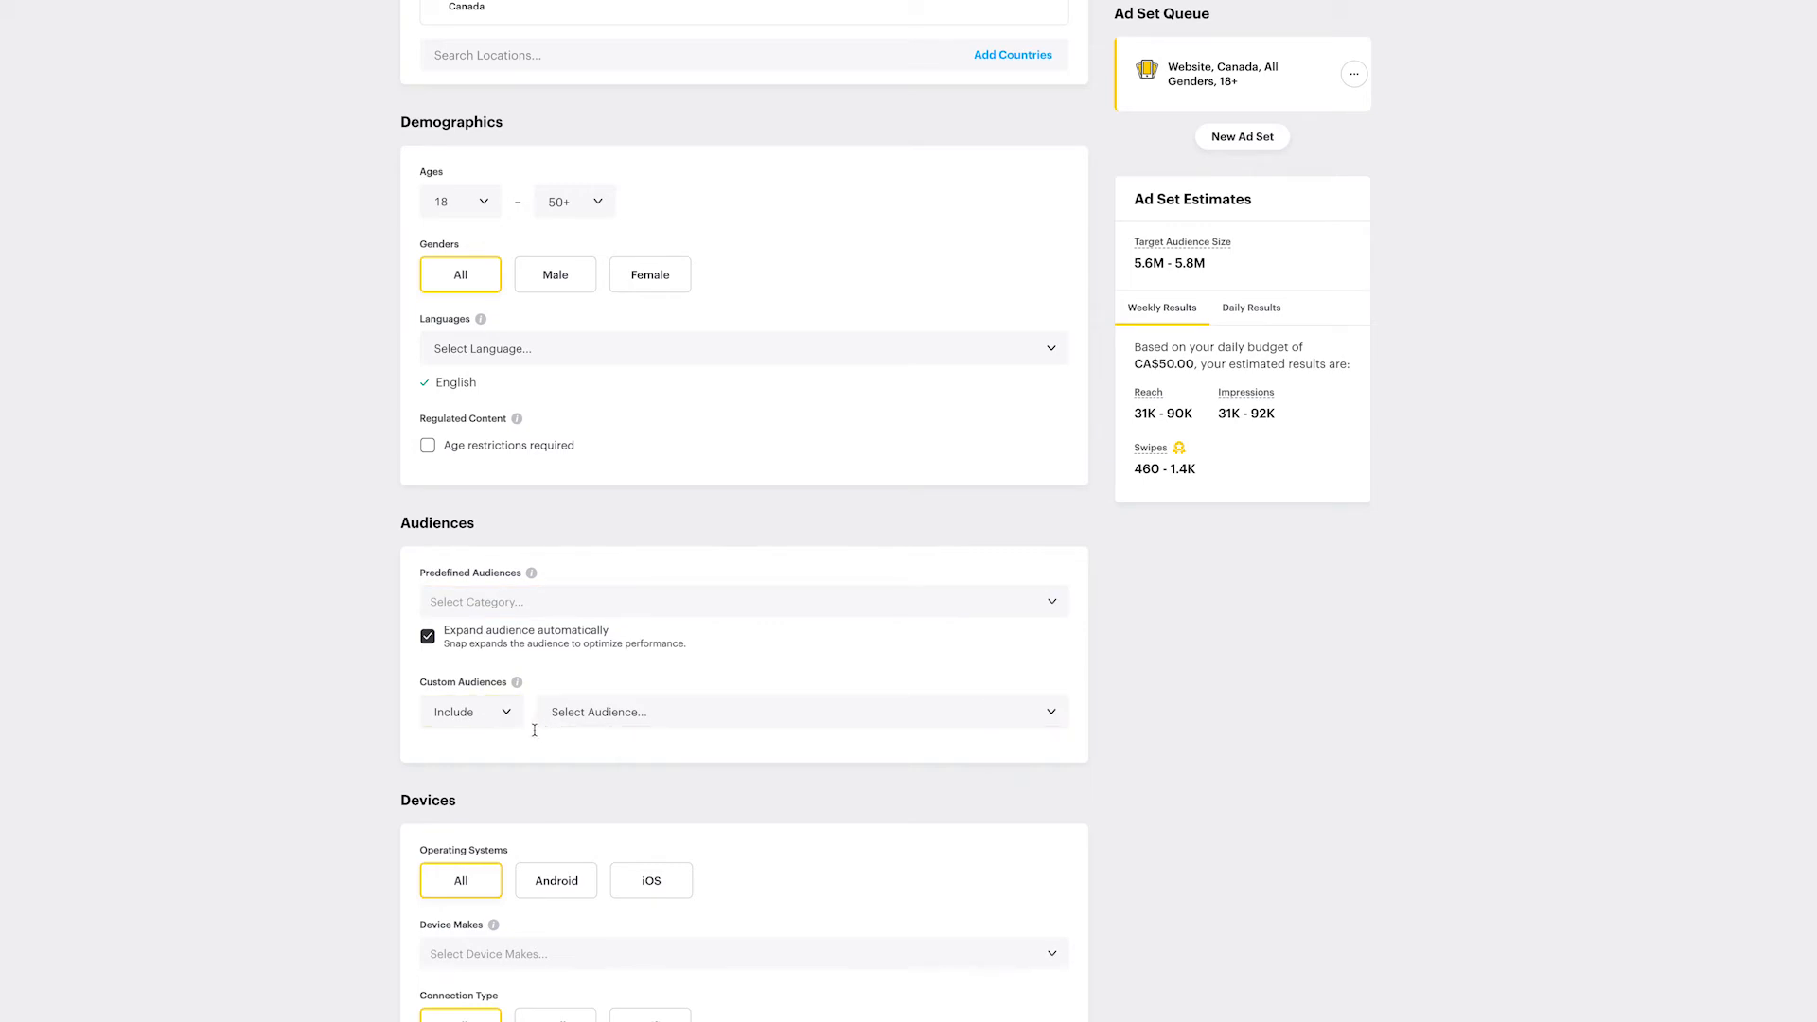
# Try including the custom audience "(1%) Lookalike - Similarity - Canada PV 30 Days" and remove it again.
pyautogui.click(605, 716)
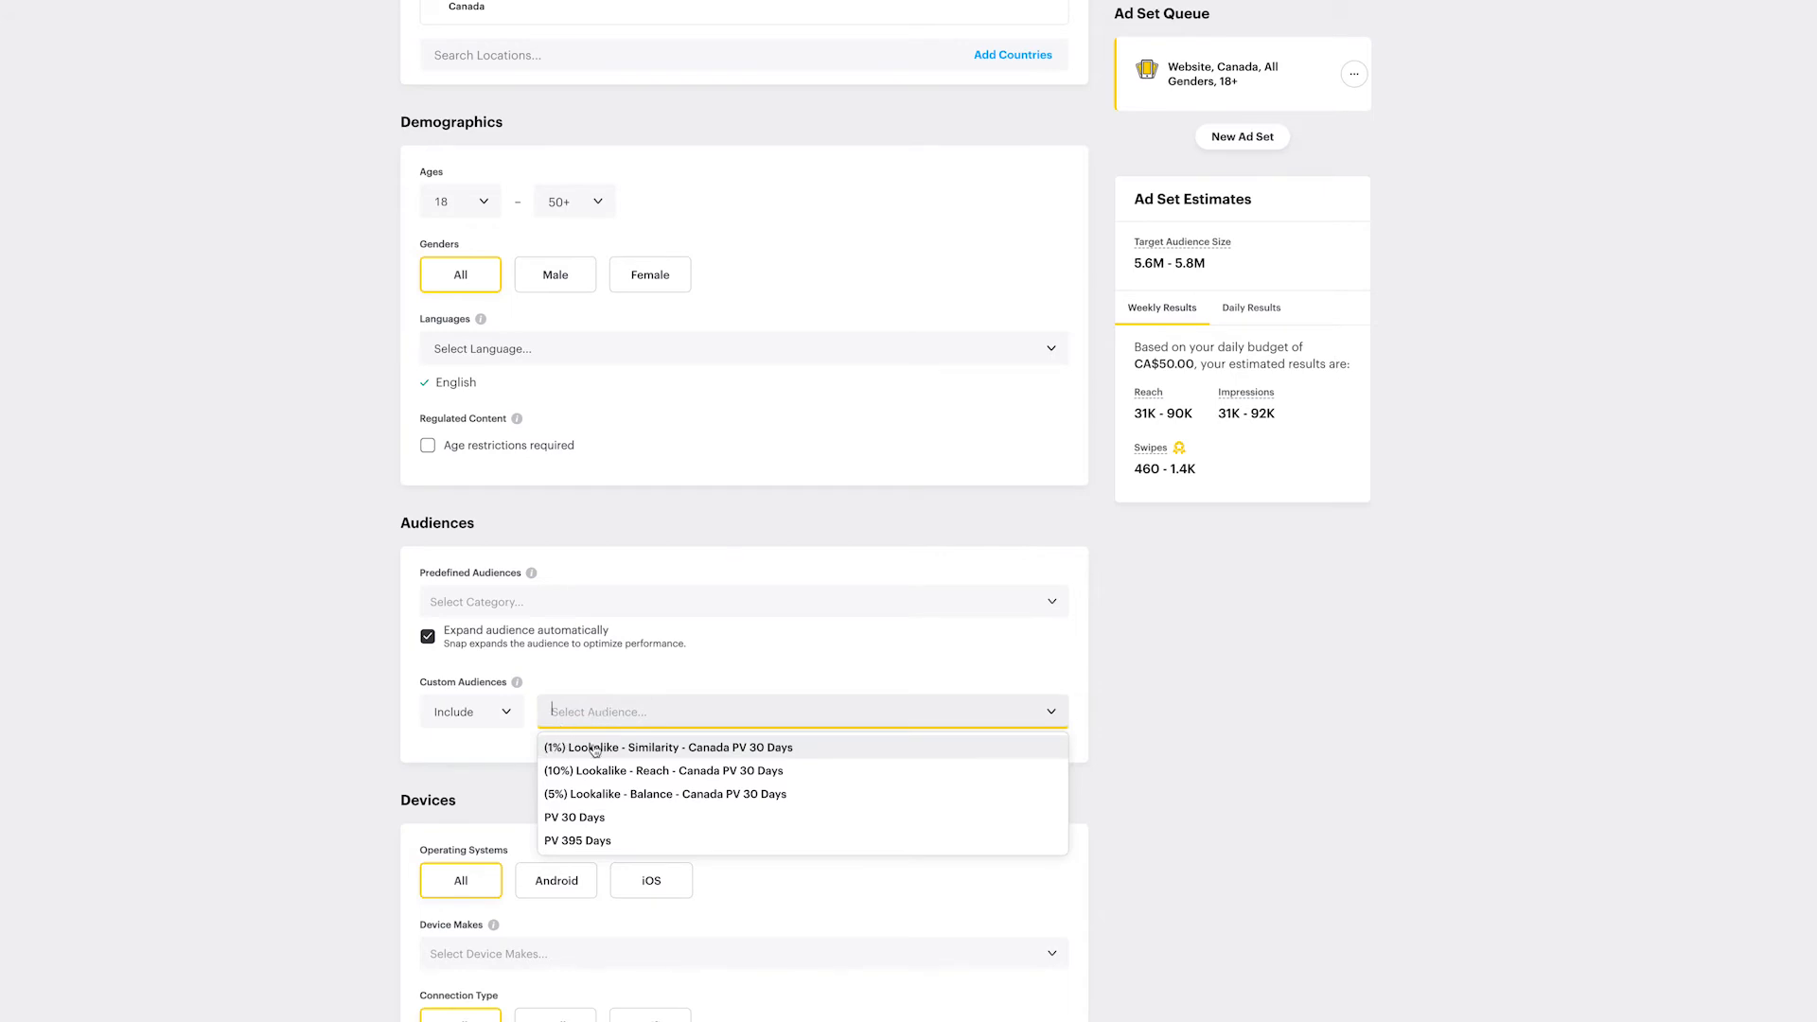
pyautogui.click(633, 750)
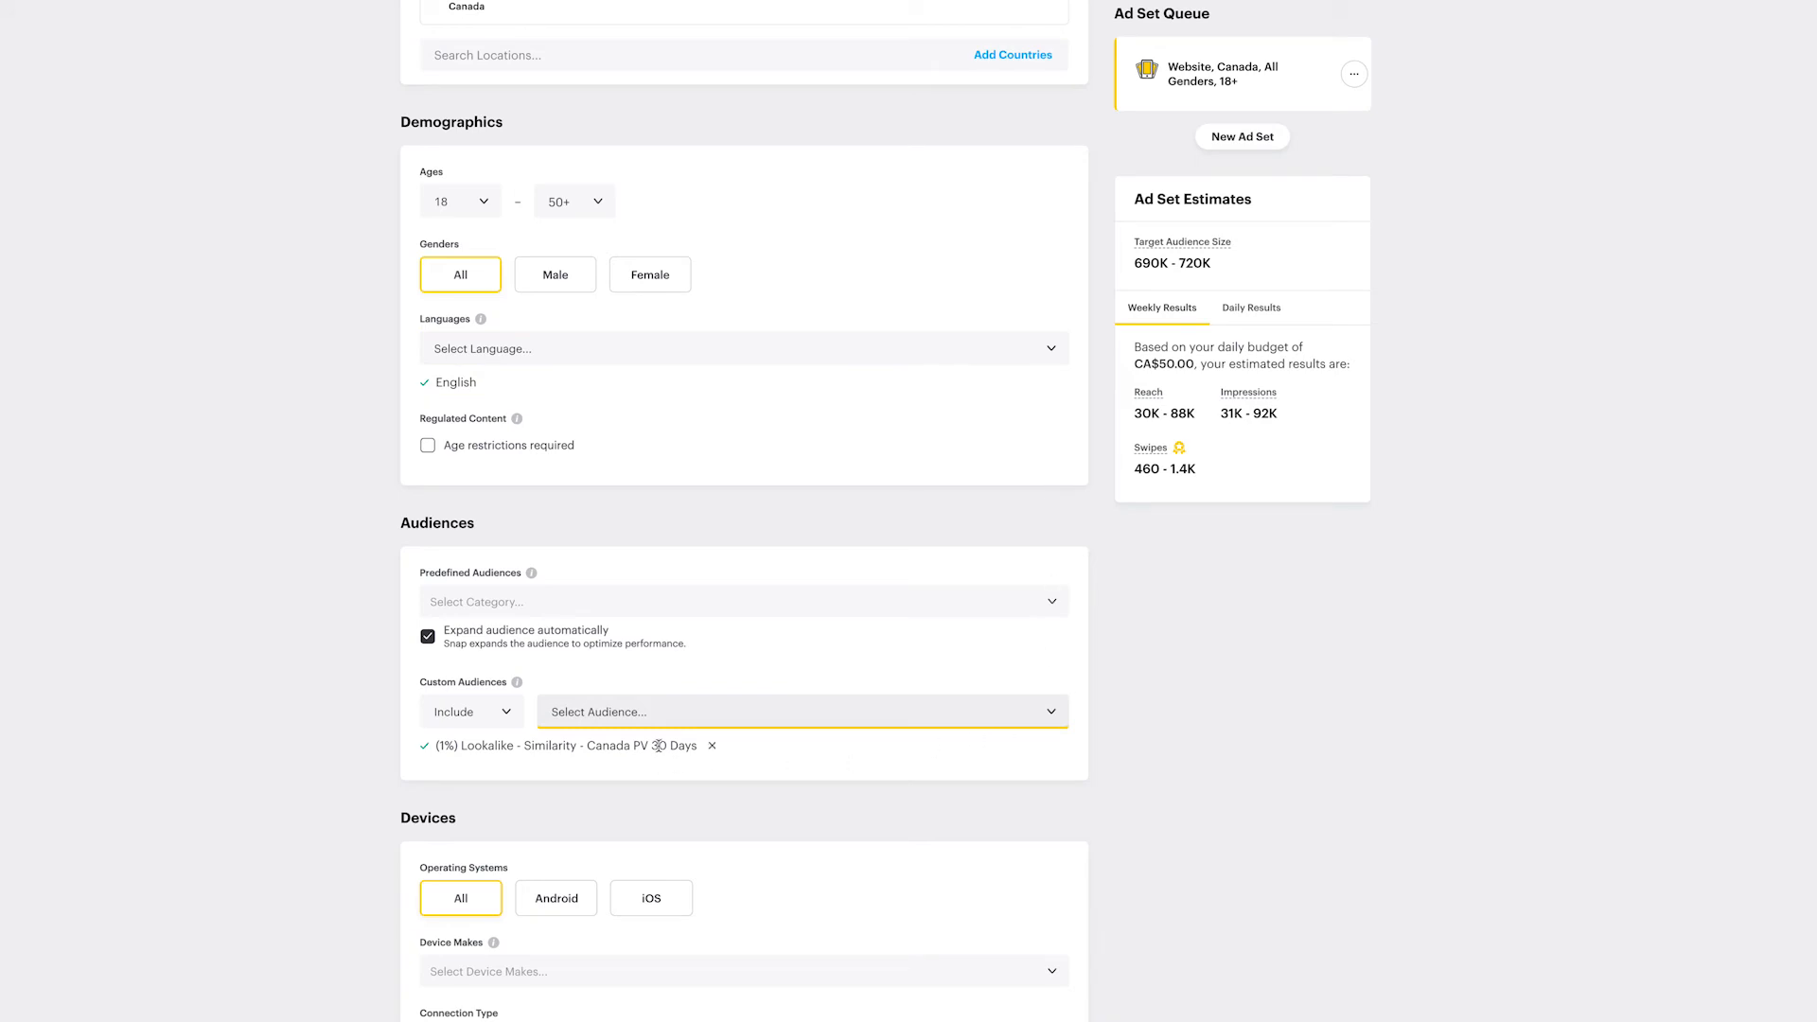
pyautogui.click(709, 748)
# Include the custom audience "(10%) Lookalike - Reach - Canada PV 30 Days" in the ad set's targeting.
pyautogui.click(690, 715)
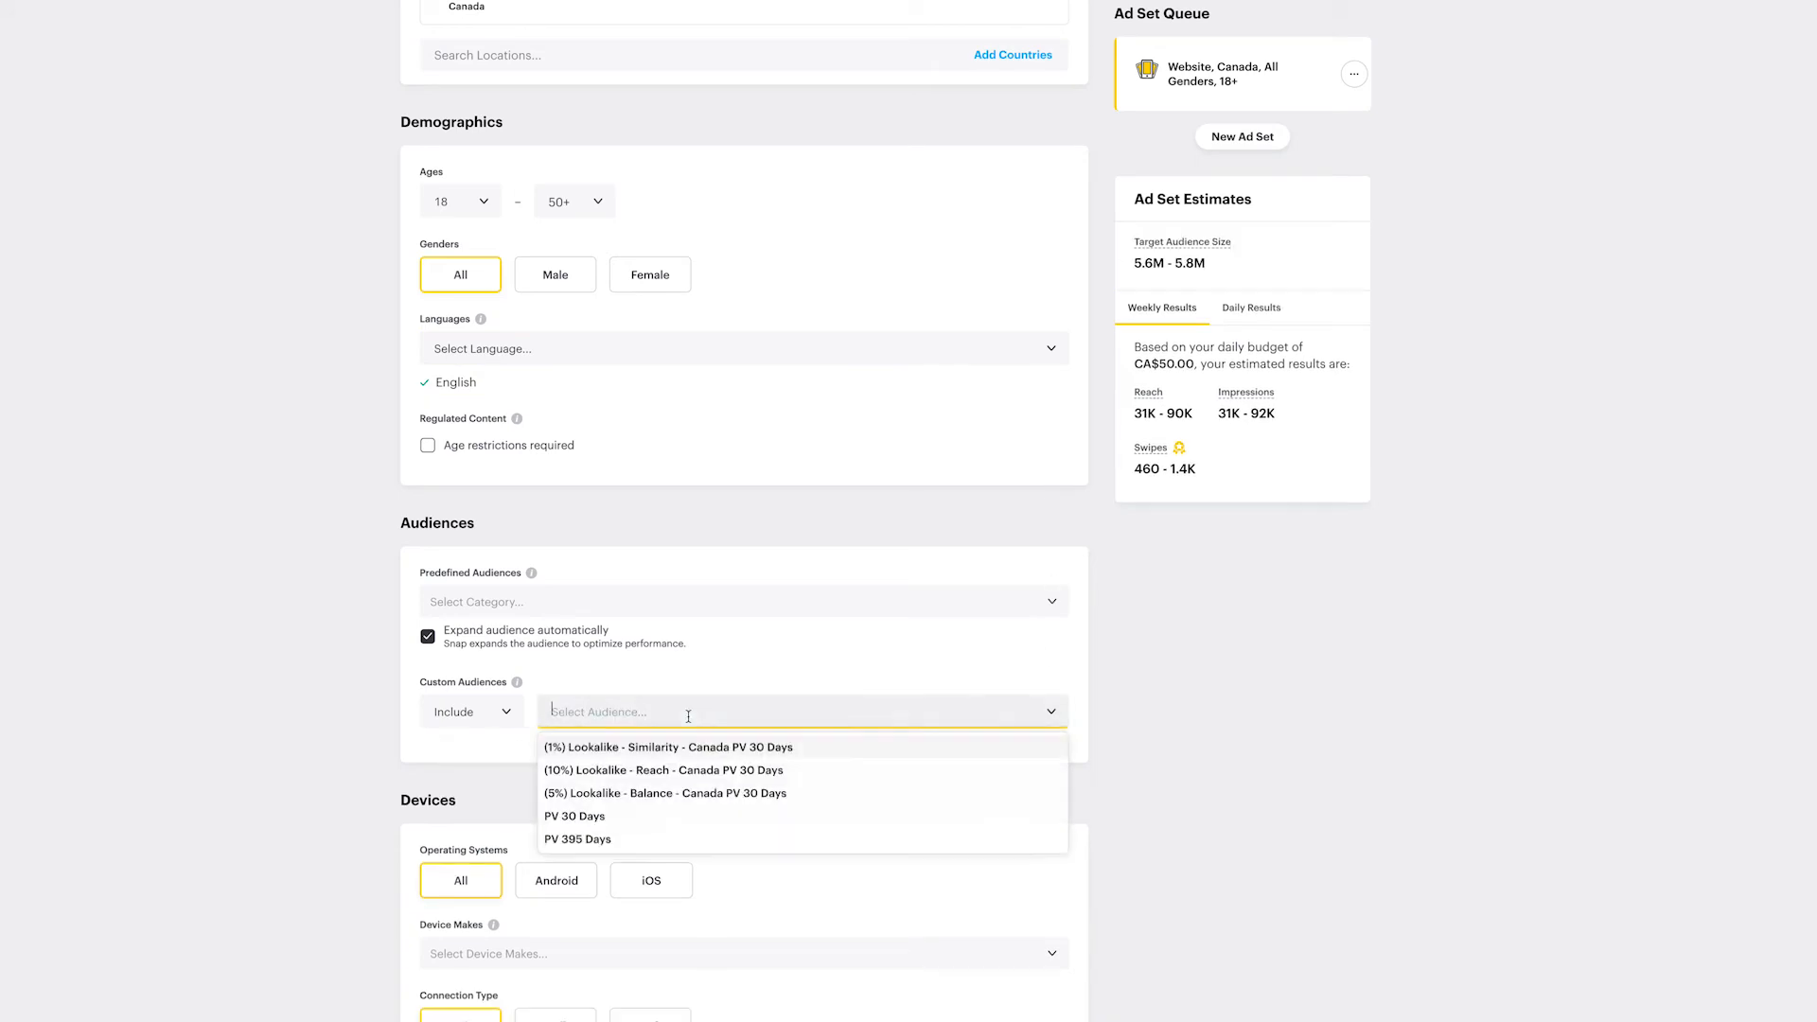
pyautogui.click(637, 774)
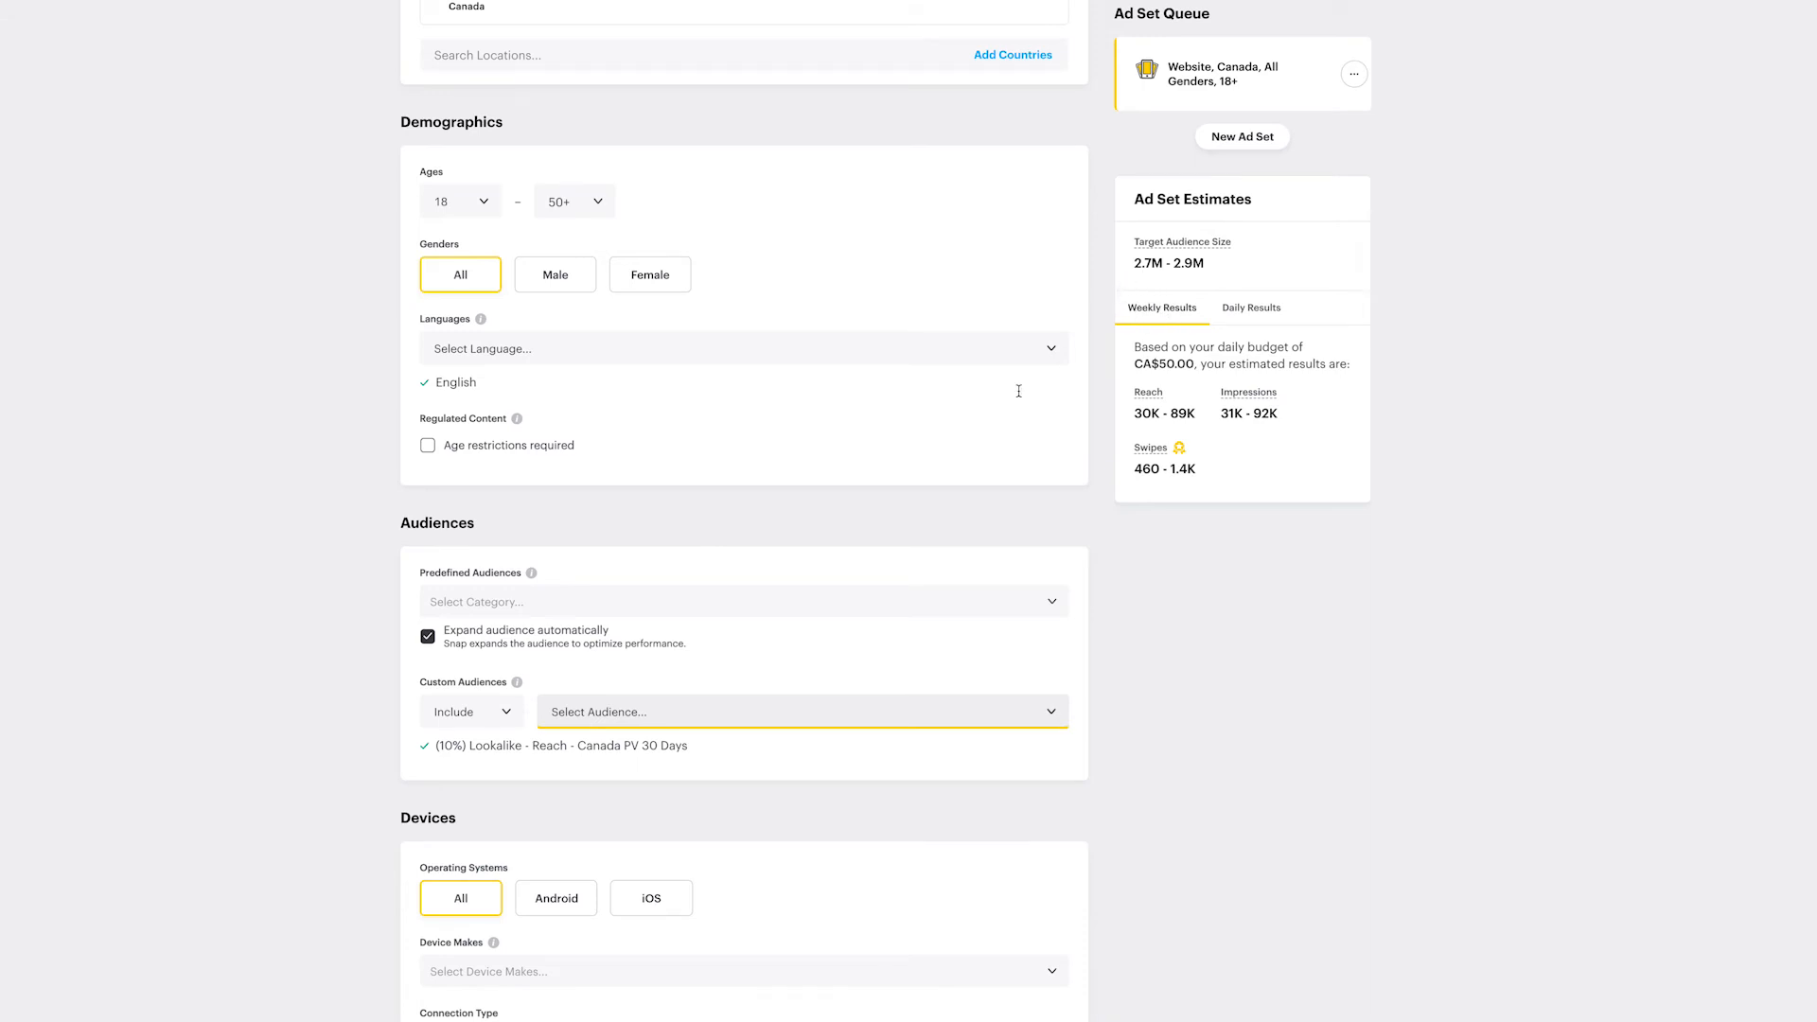
pyautogui.moveTo(658, 754)
# Check which custom audiences can be excluded, and return the custom audience setting to Include.
pyautogui.click(481, 724)
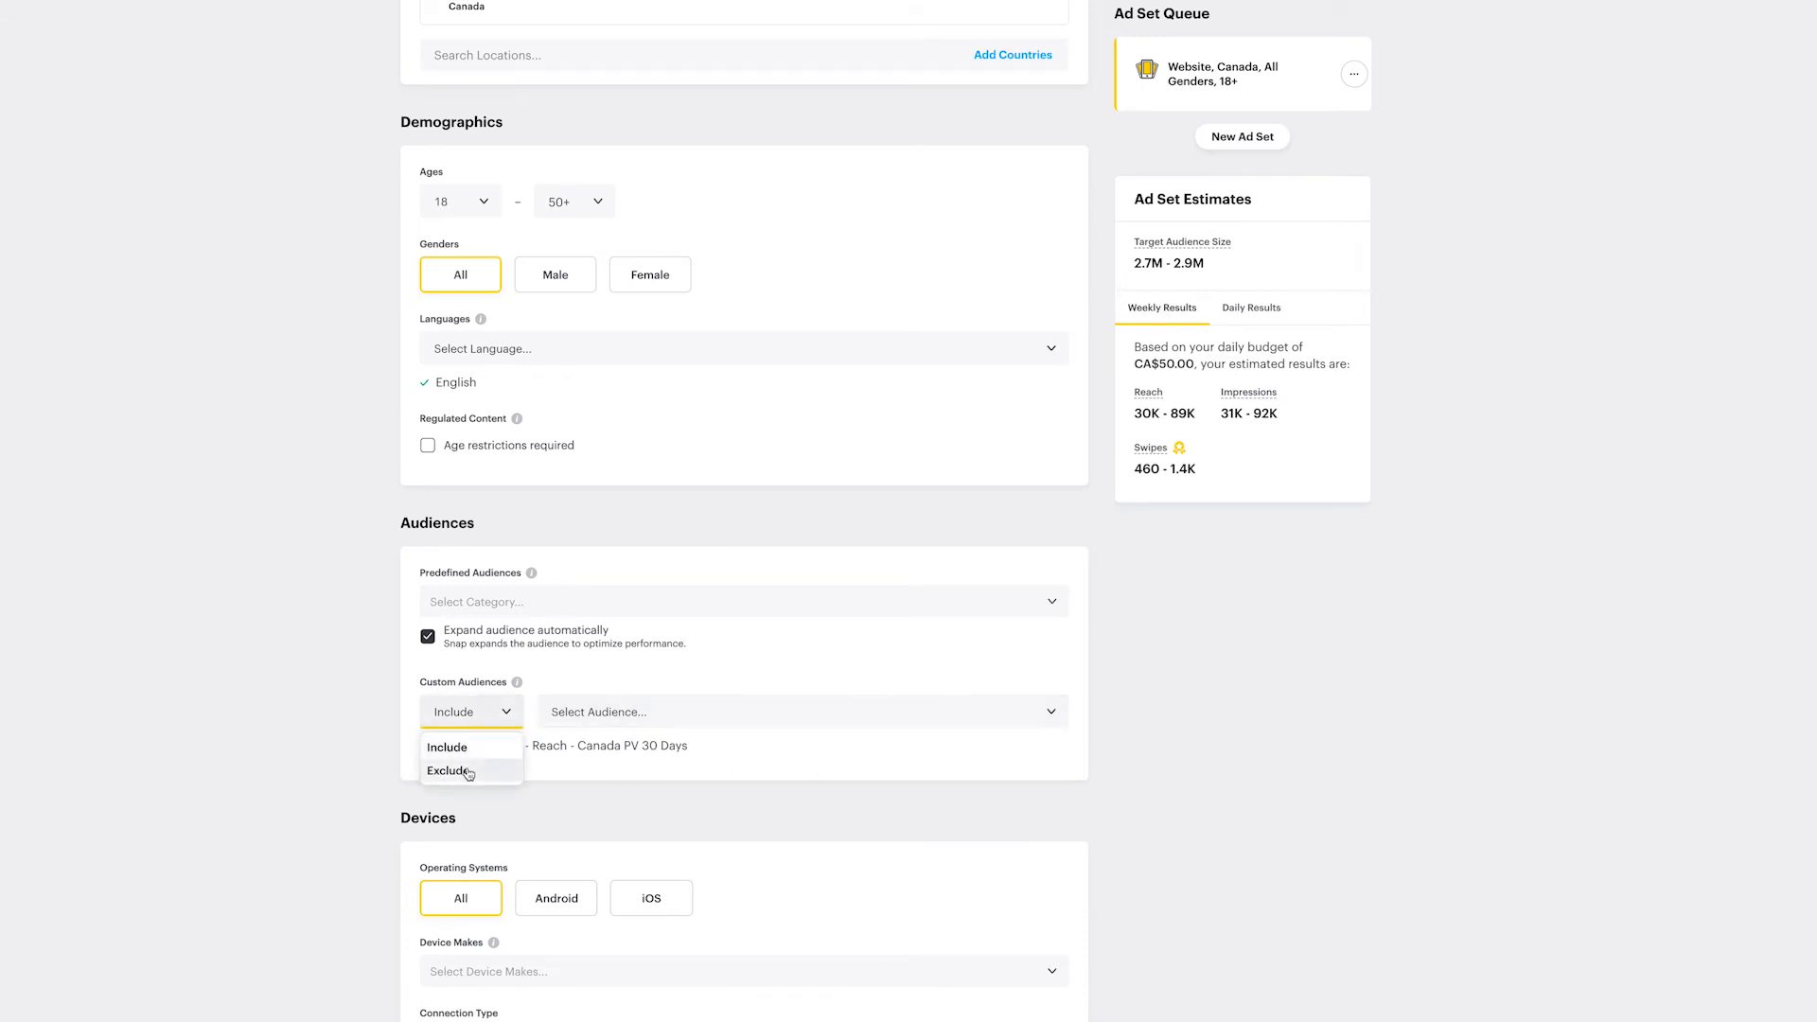
pyautogui.click(461, 767)
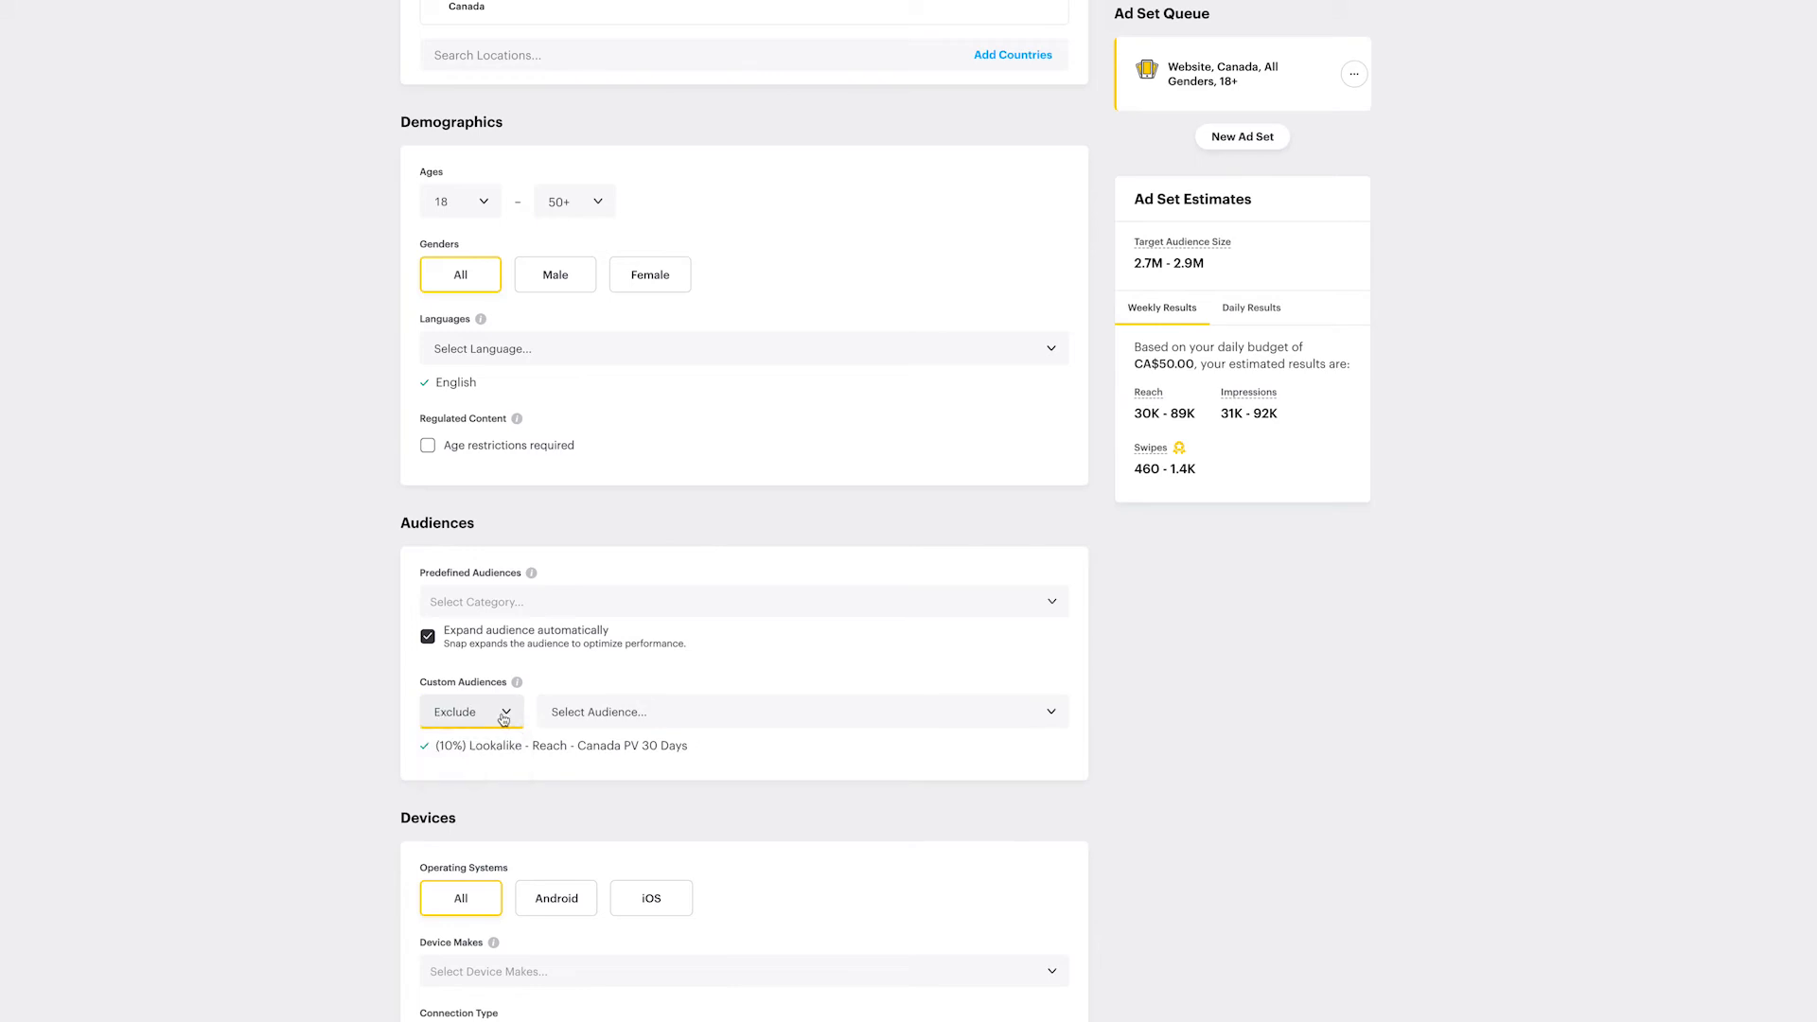
pyautogui.click(582, 724)
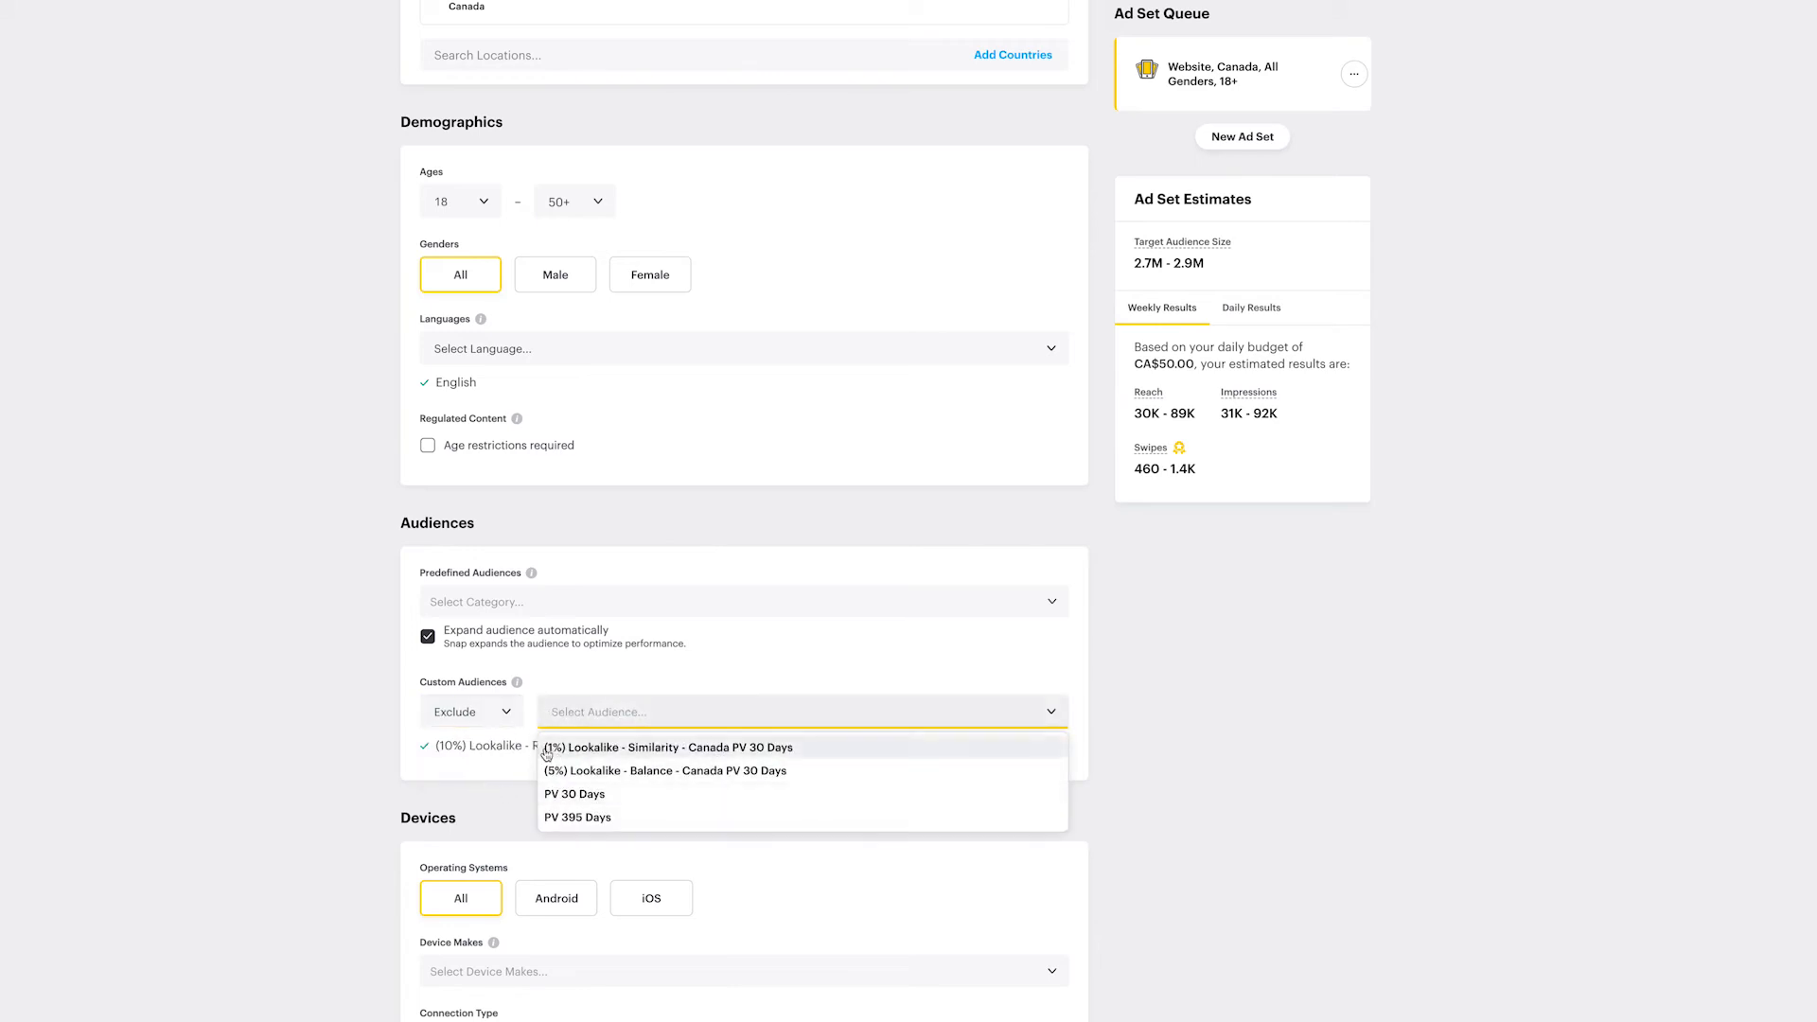
pyautogui.click(556, 678)
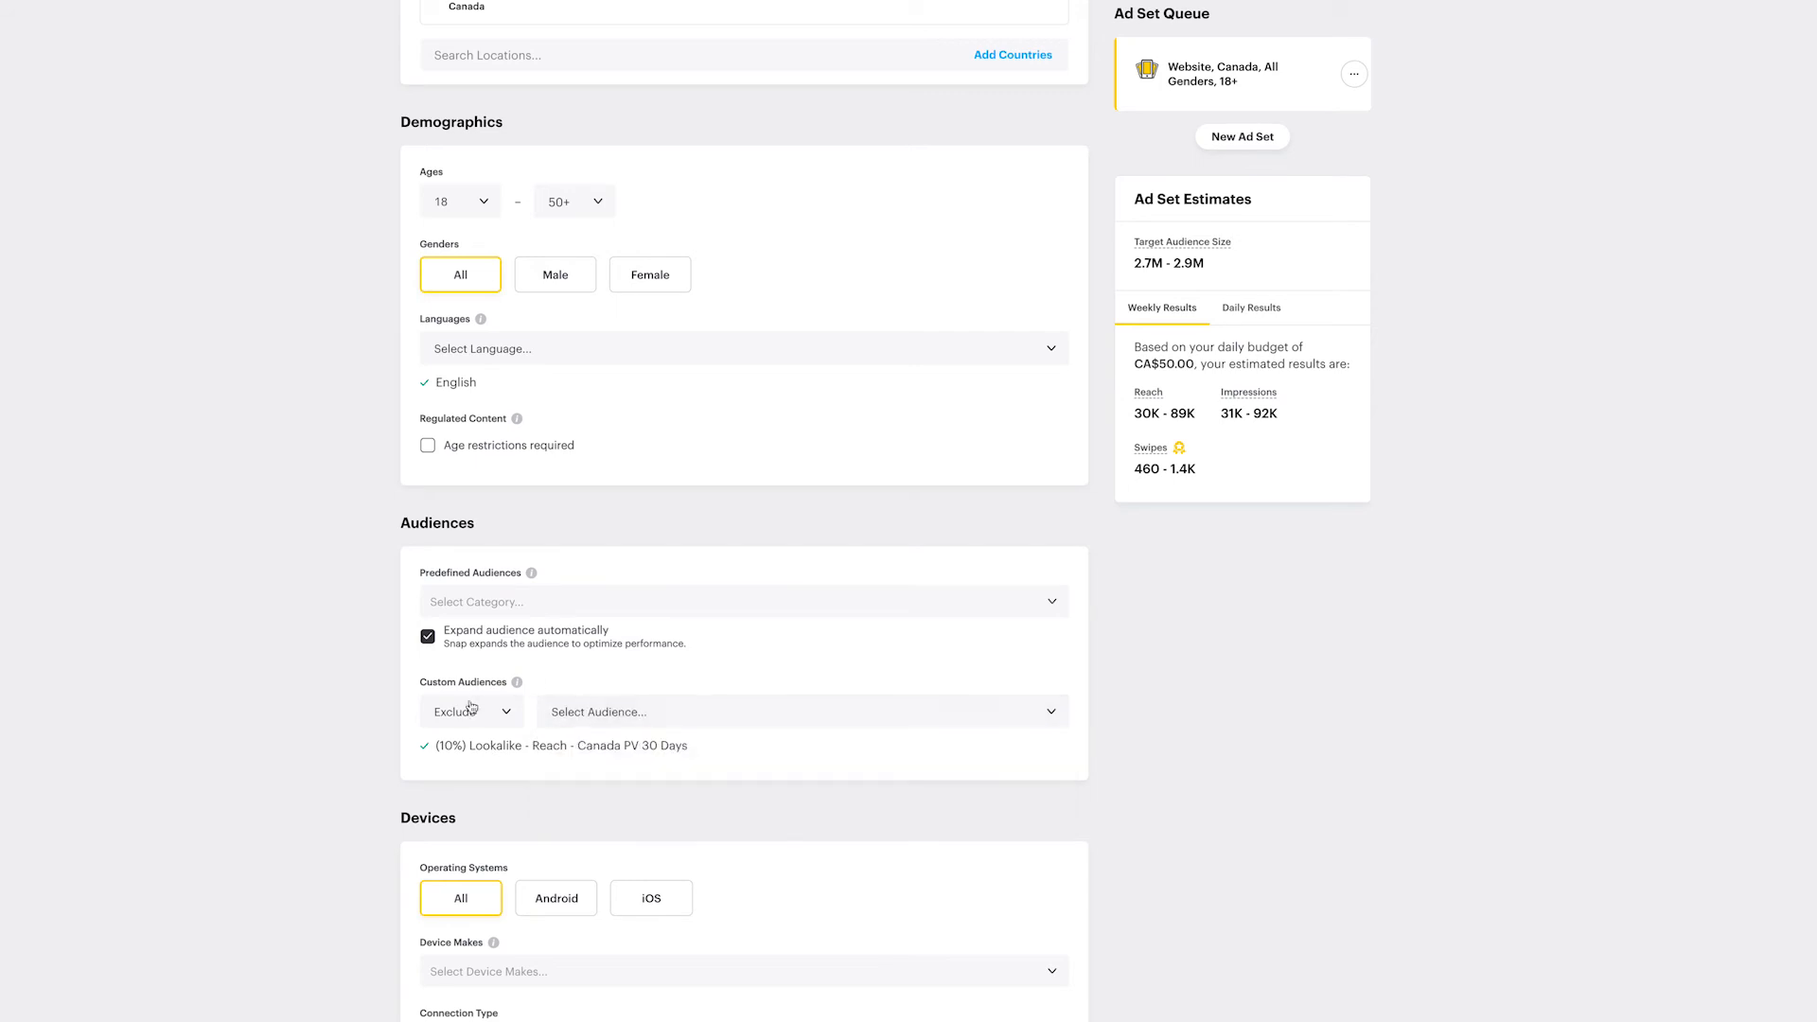
pyautogui.click(514, 719)
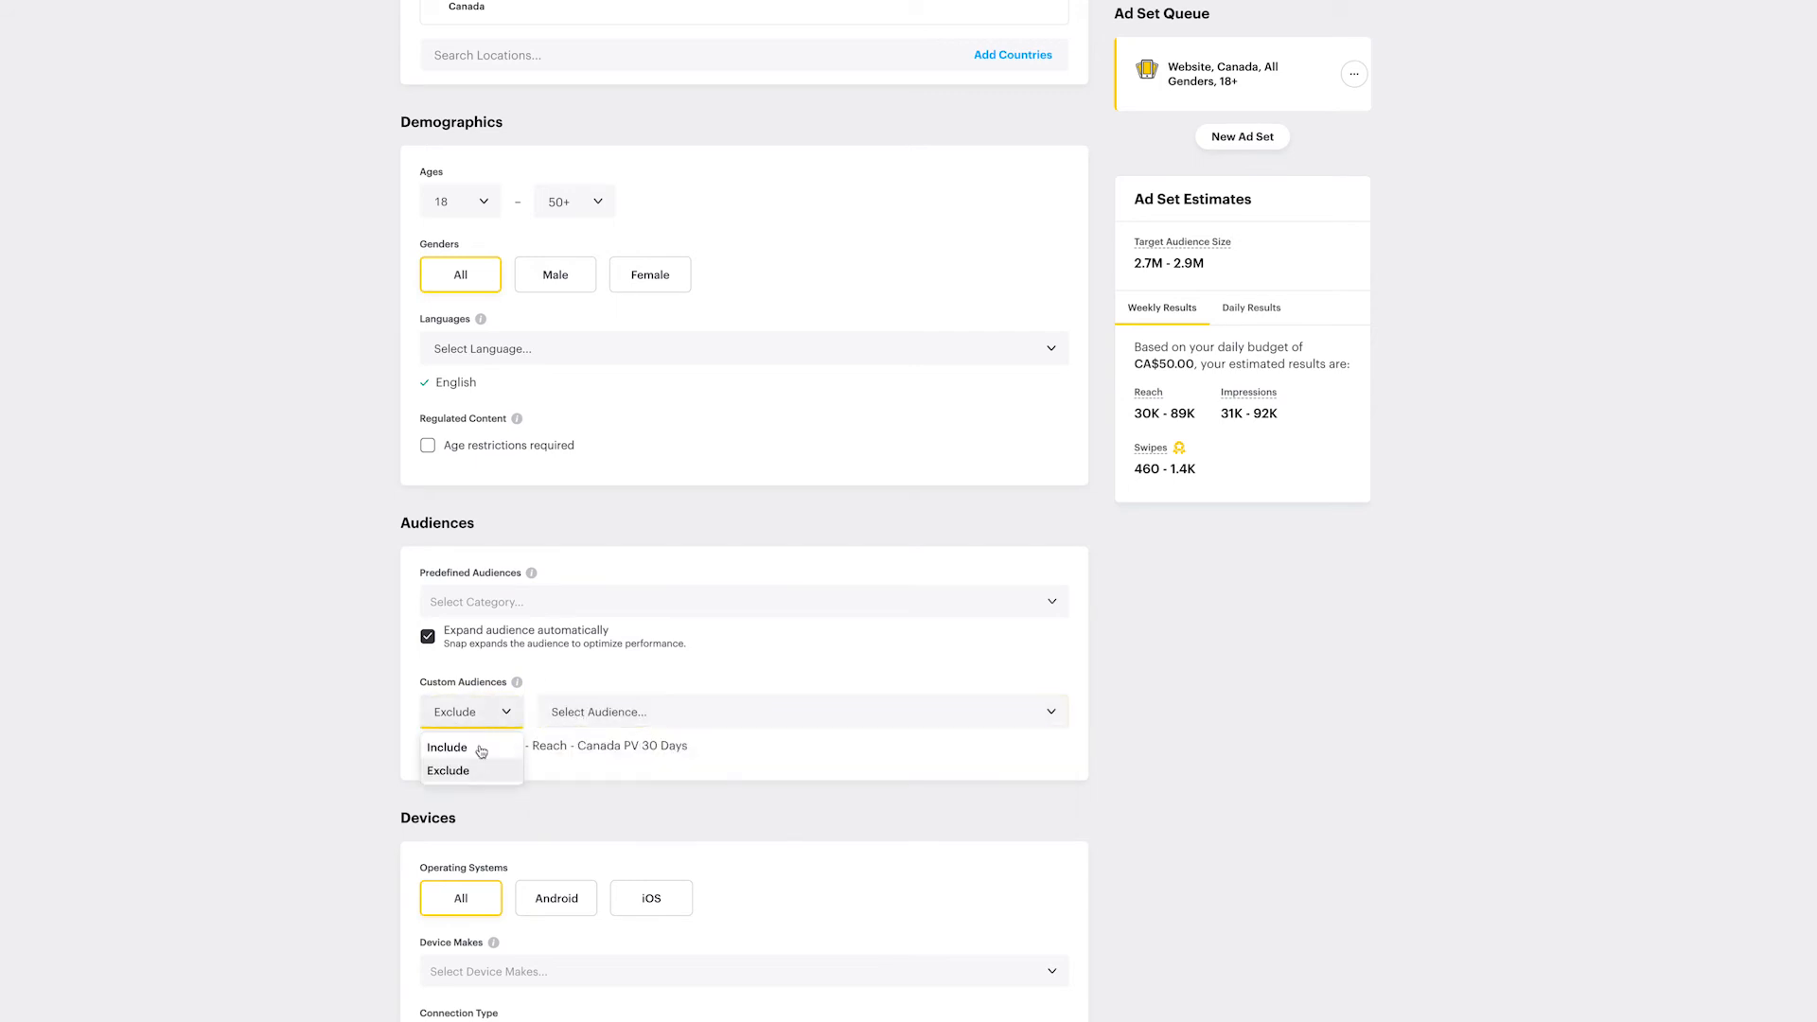
pyautogui.click(474, 749)
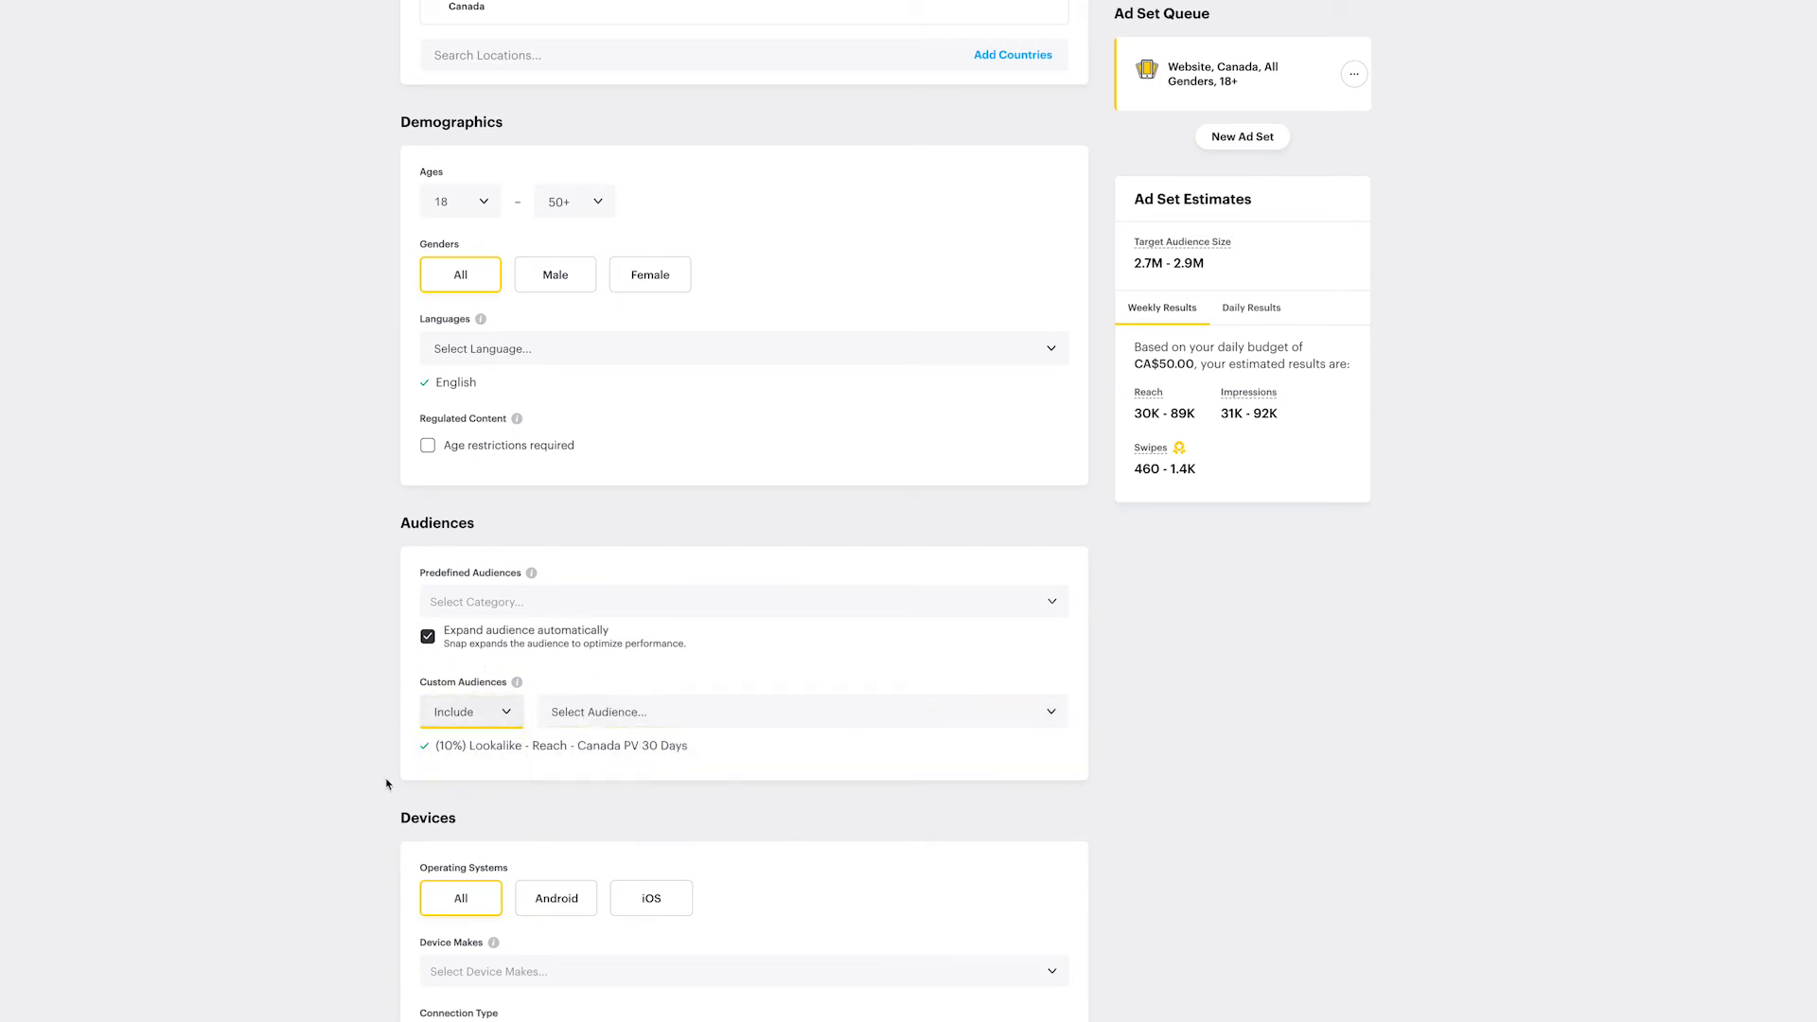
# Set the ad set's daily budget to CA$20.00 in the Delivery settings.
pyautogui.scroll(-2, 386, 784)
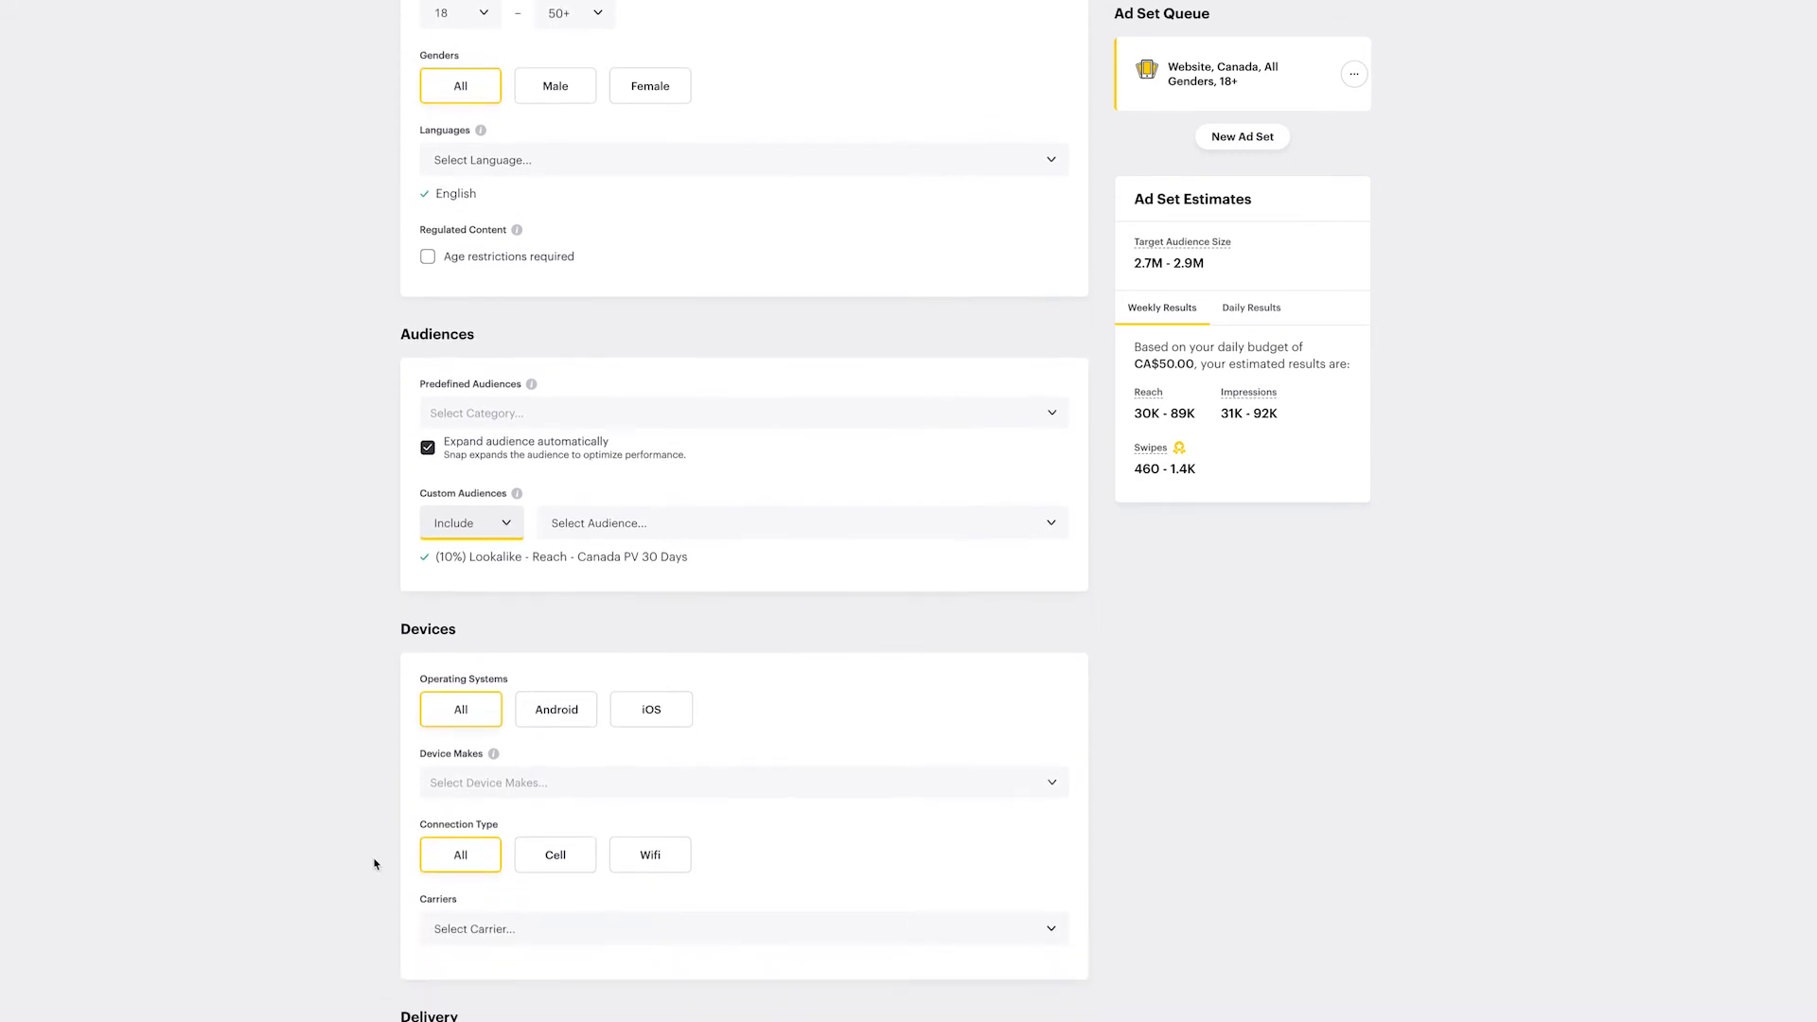
pyautogui.scroll(-1, 375, 864)
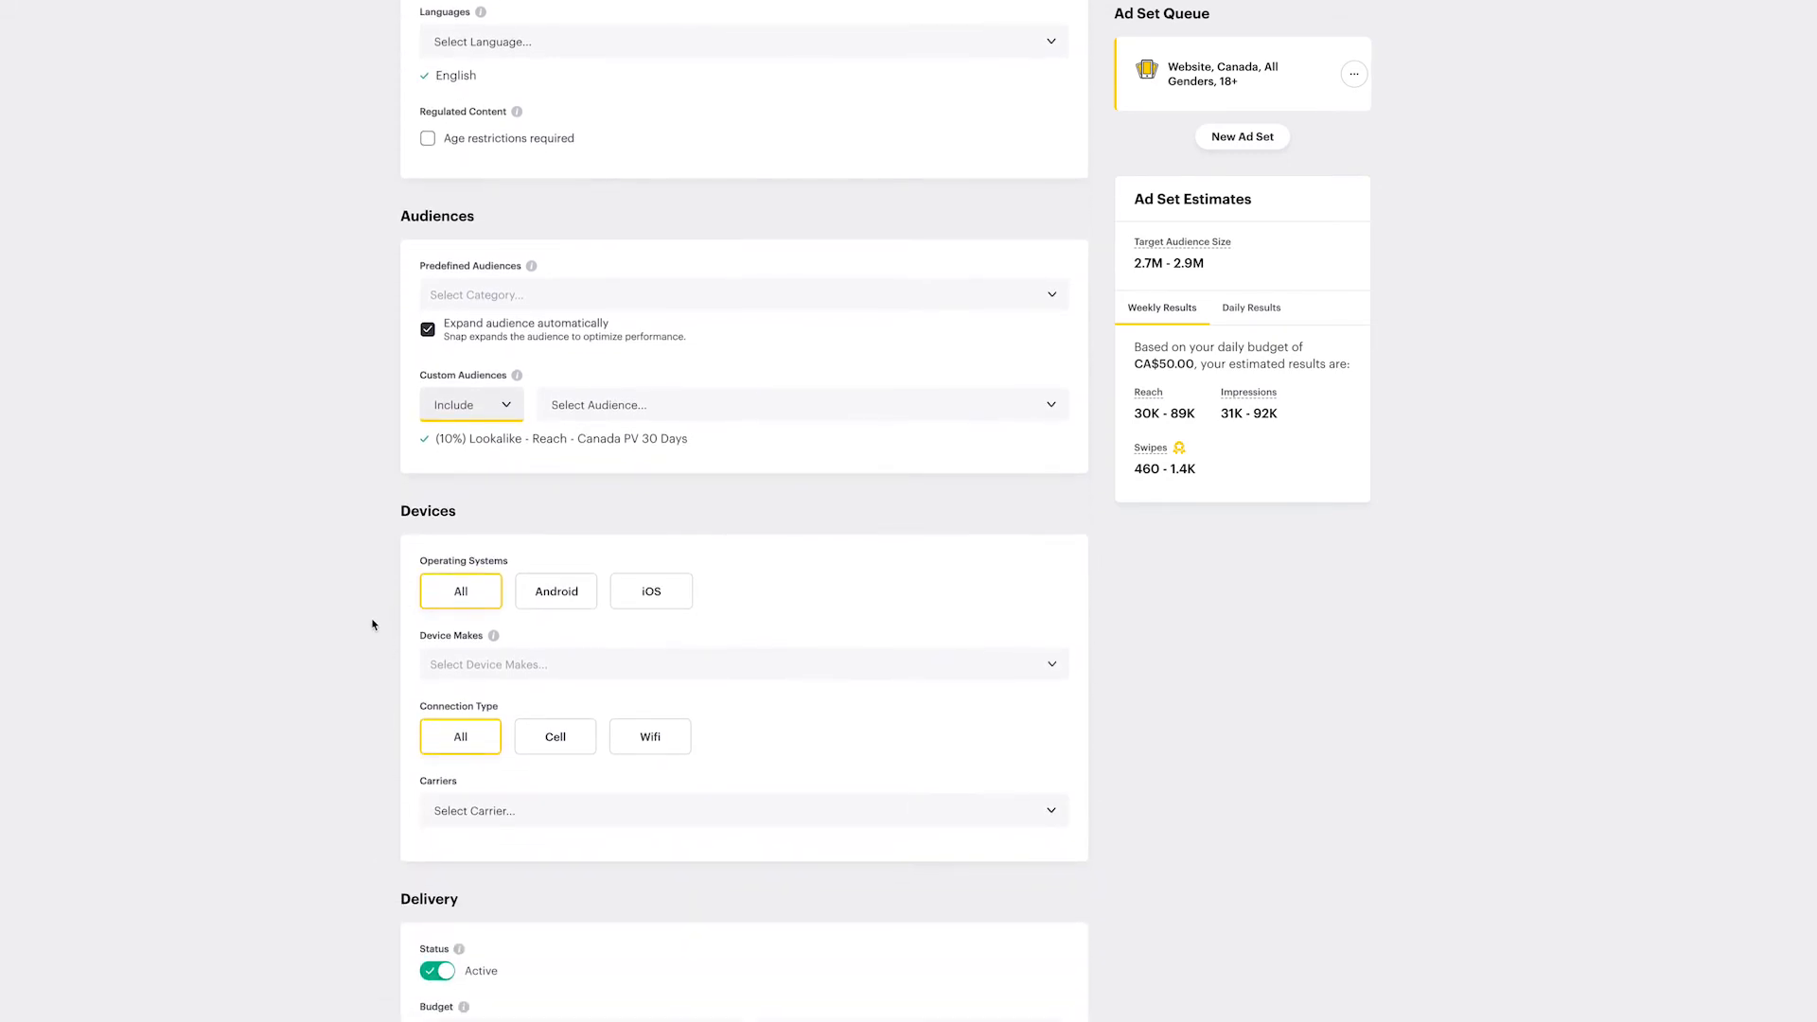
pyautogui.scroll(-4, 393, 832)
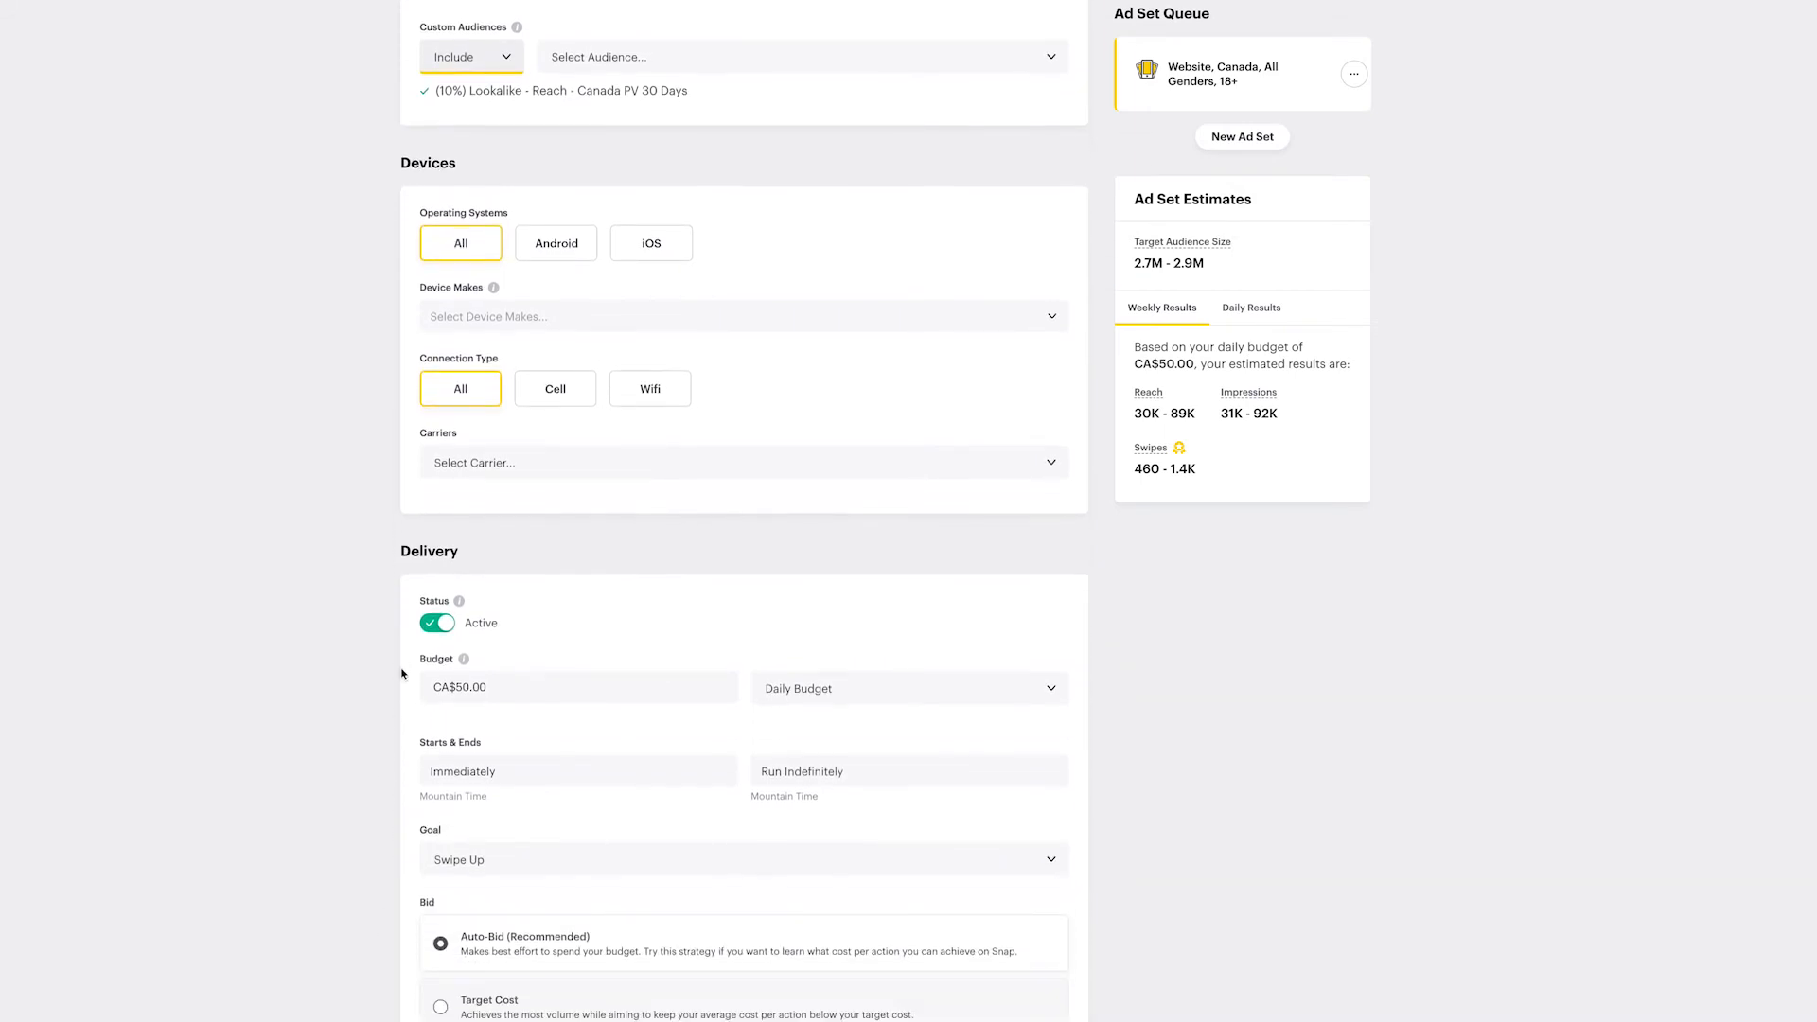
pyautogui.scroll(-1, 402, 674)
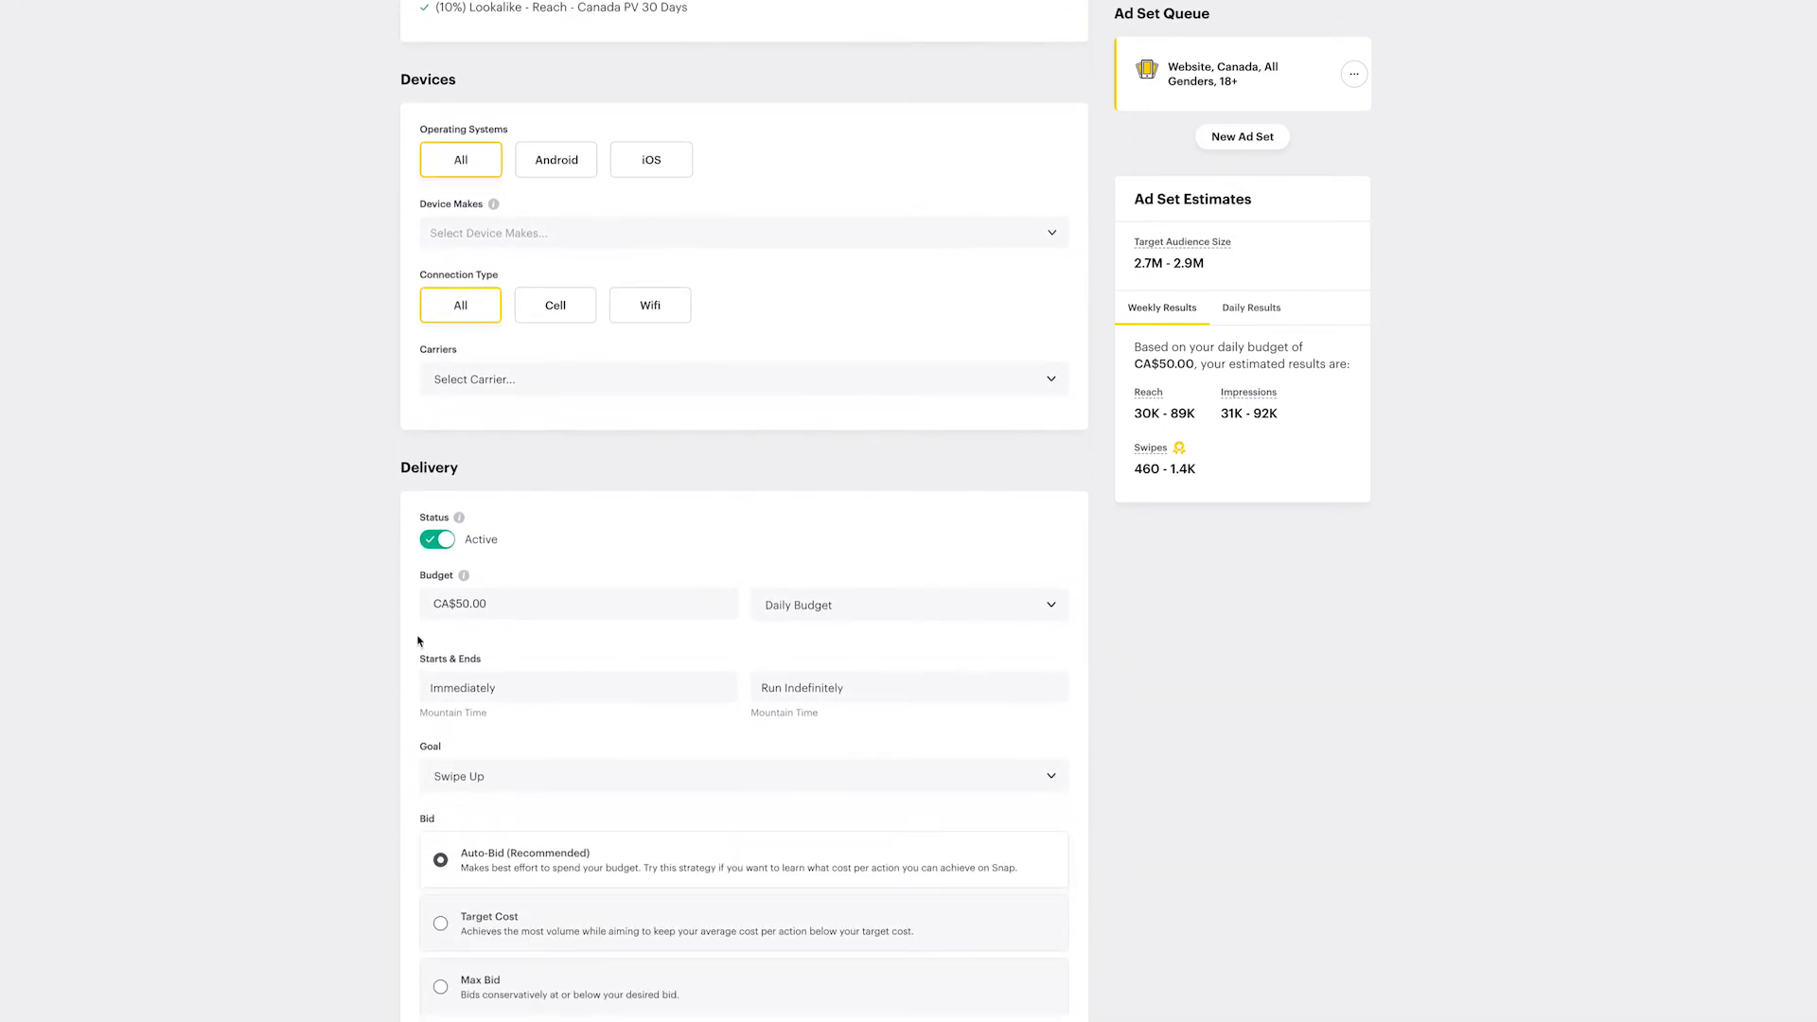
pyautogui.scroll(-1, 404, 708)
pyautogui.click(443, 584)
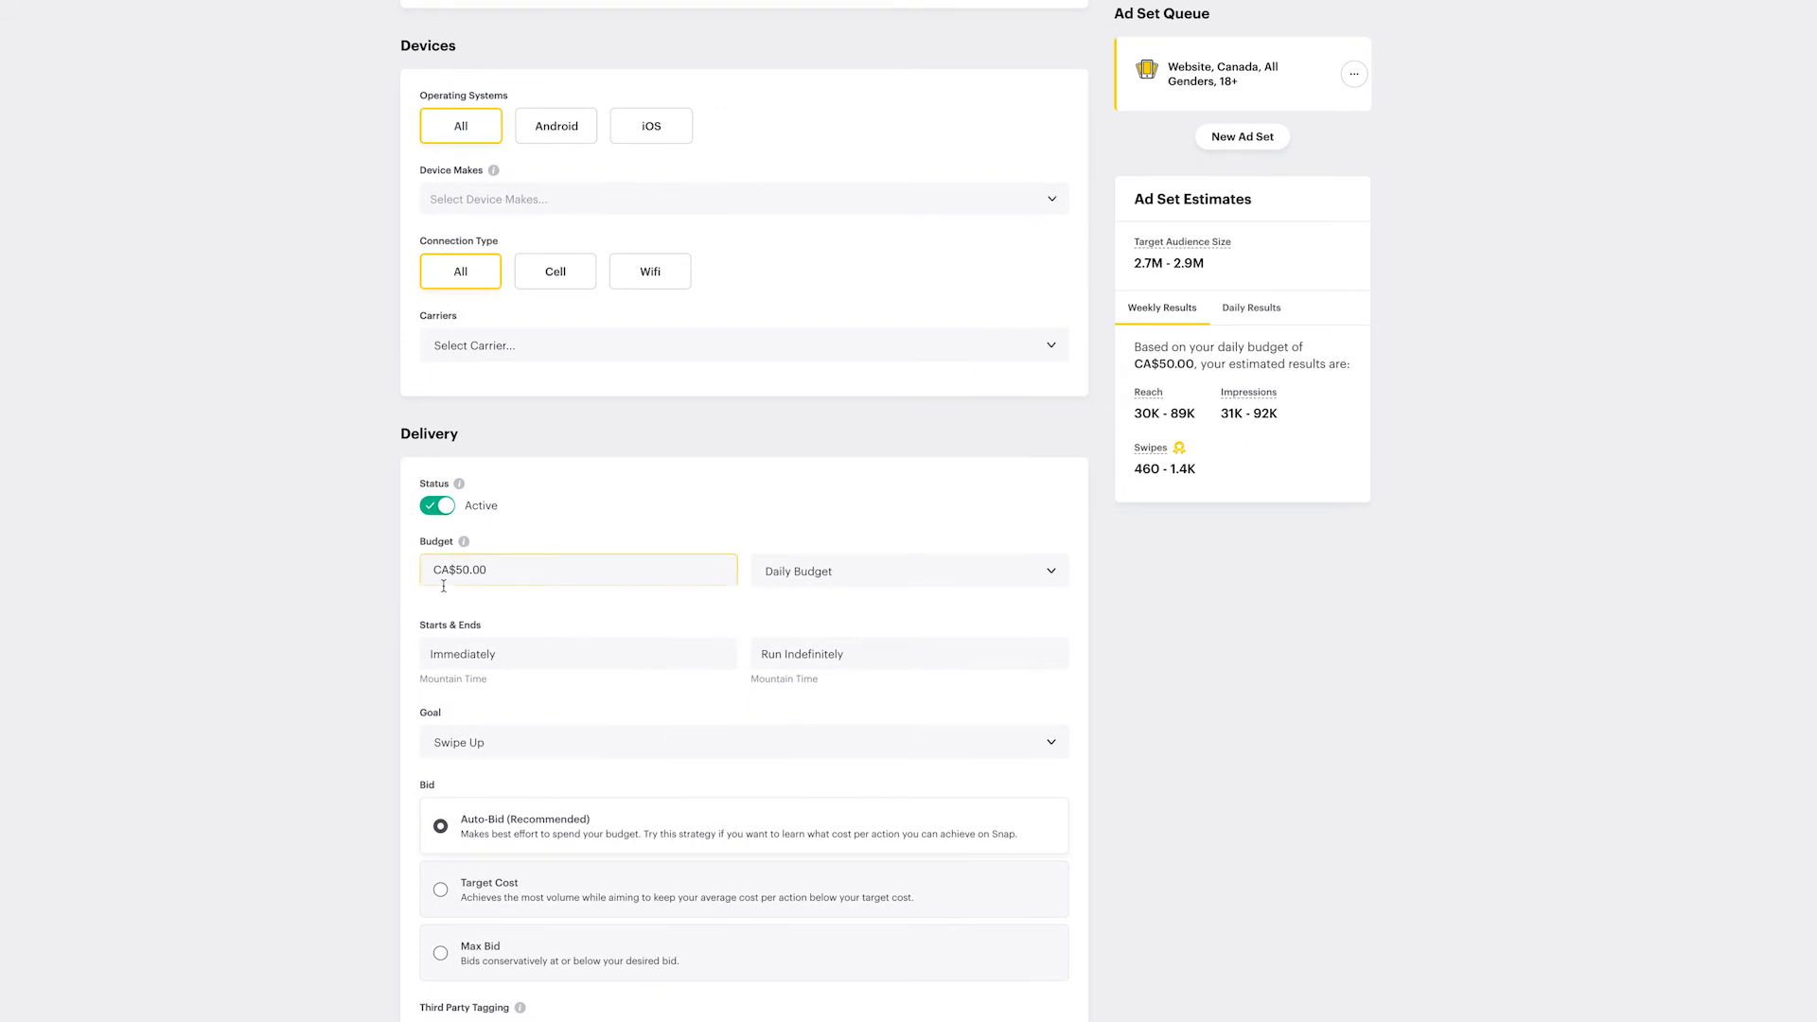
pyautogui.click(494, 575)
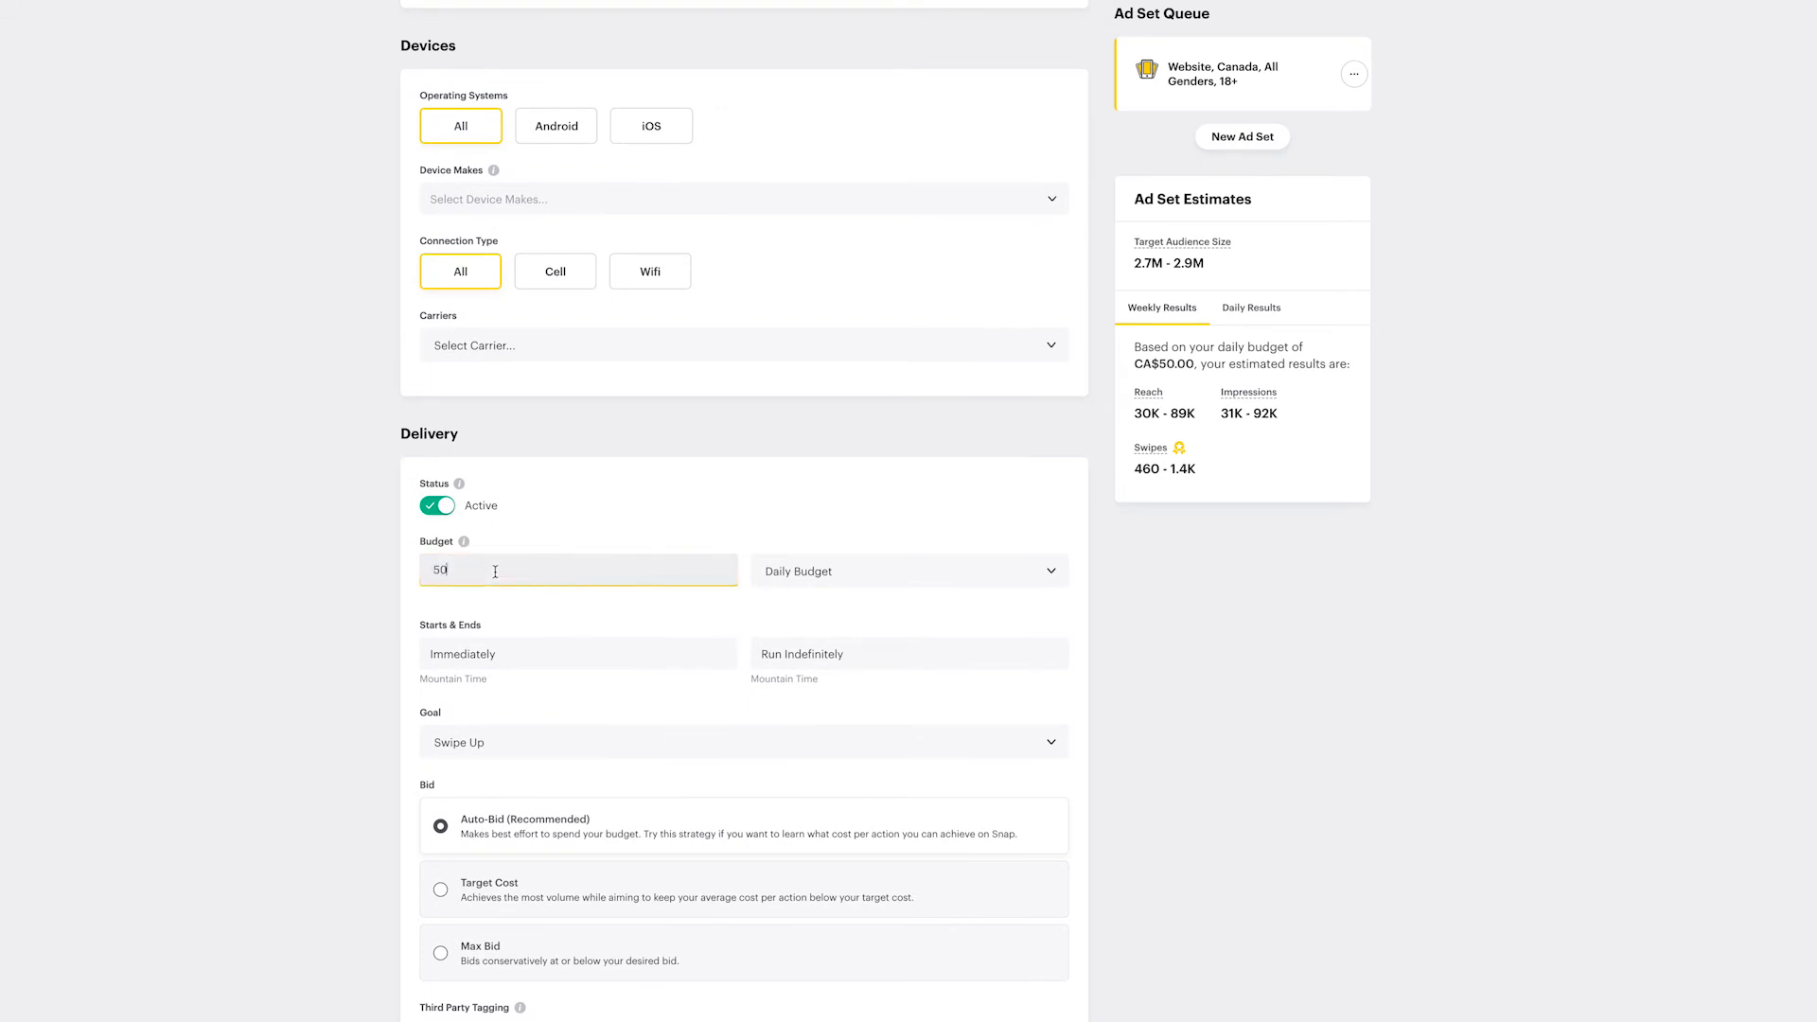
pyautogui.press('BackSpace')
pyautogui.press('BackSpace')
pyautogui.write('2')
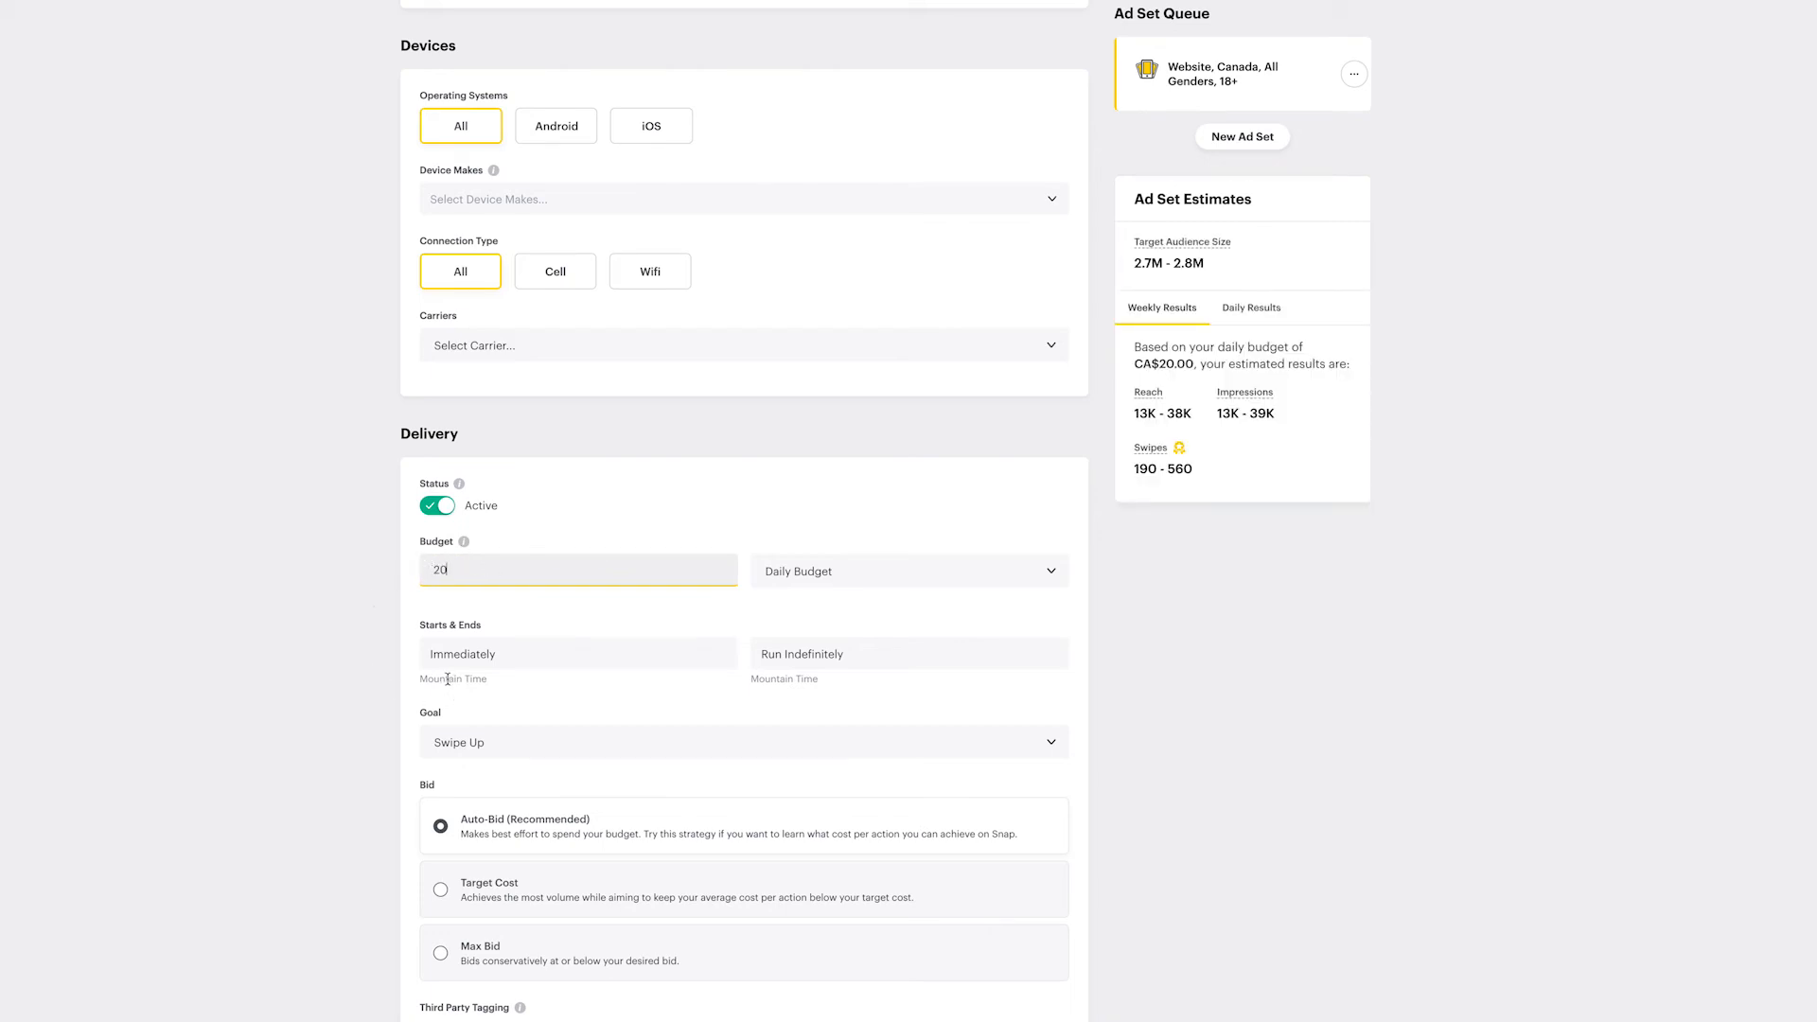
# Set the ad set's delivery goal to Pixel Purchase.
pyautogui.scroll(-1, 391, 782)
pyautogui.click(464, 703)
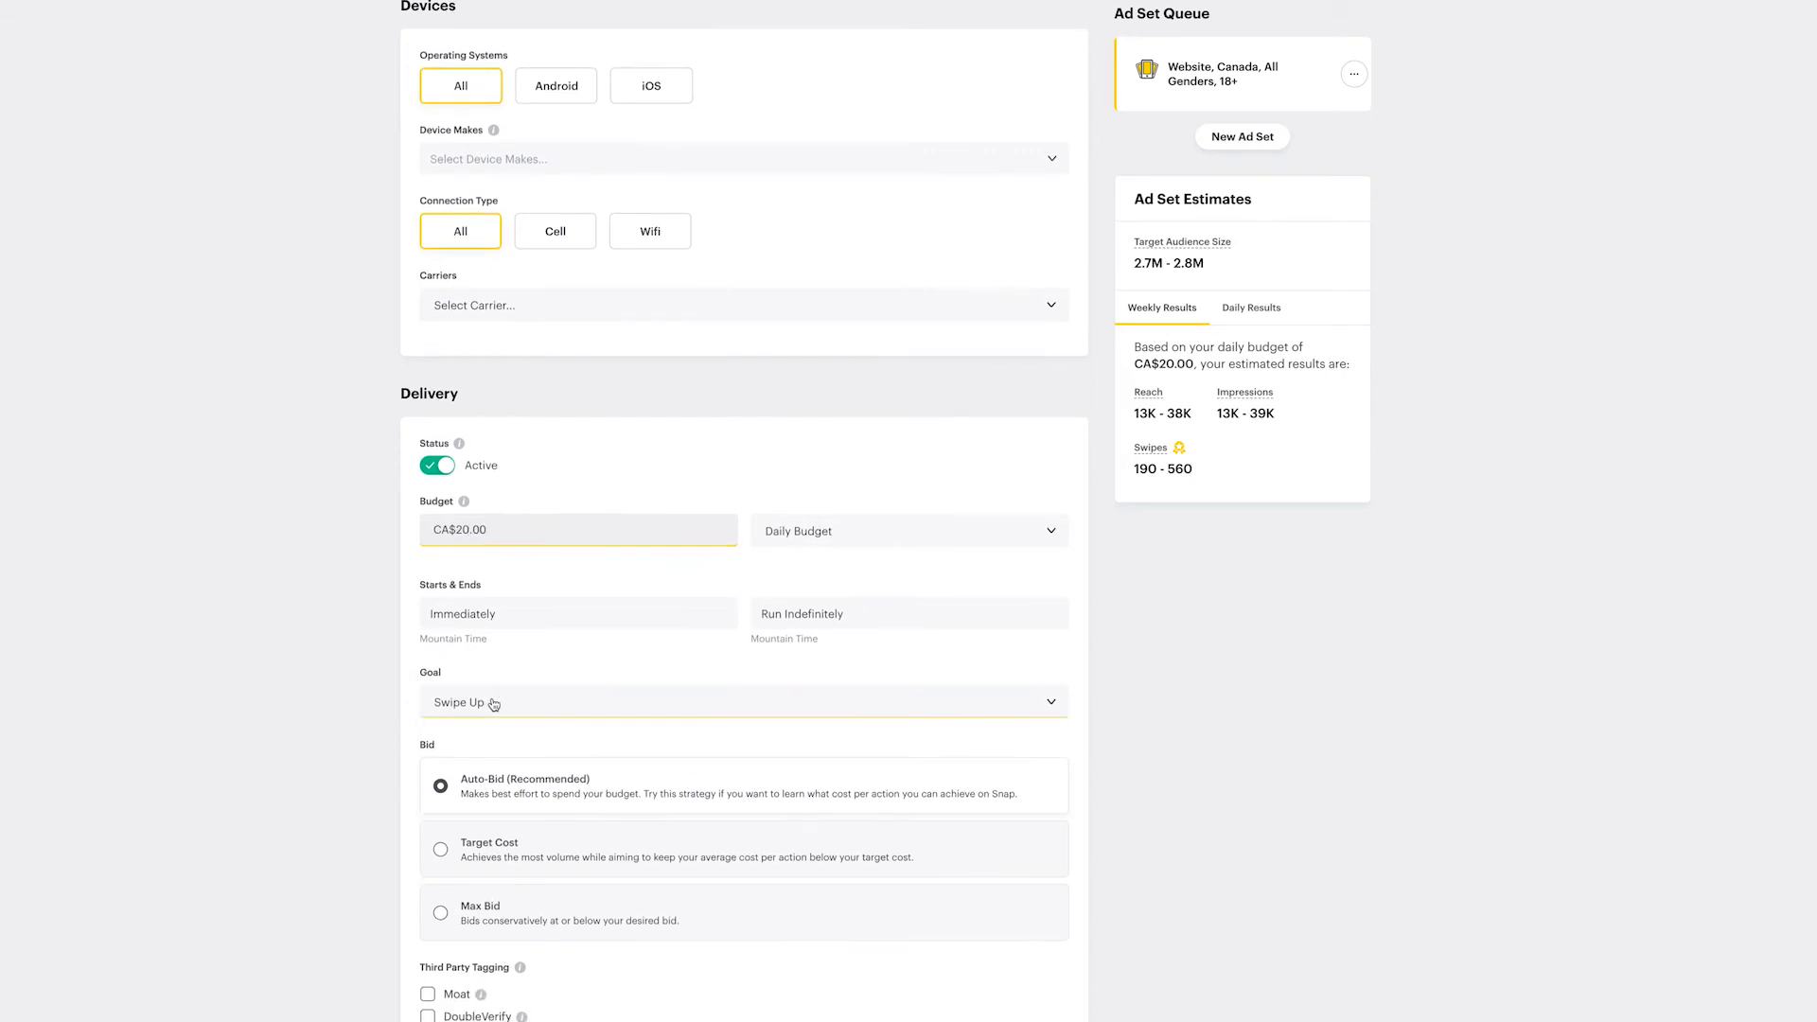
pyautogui.click(501, 769)
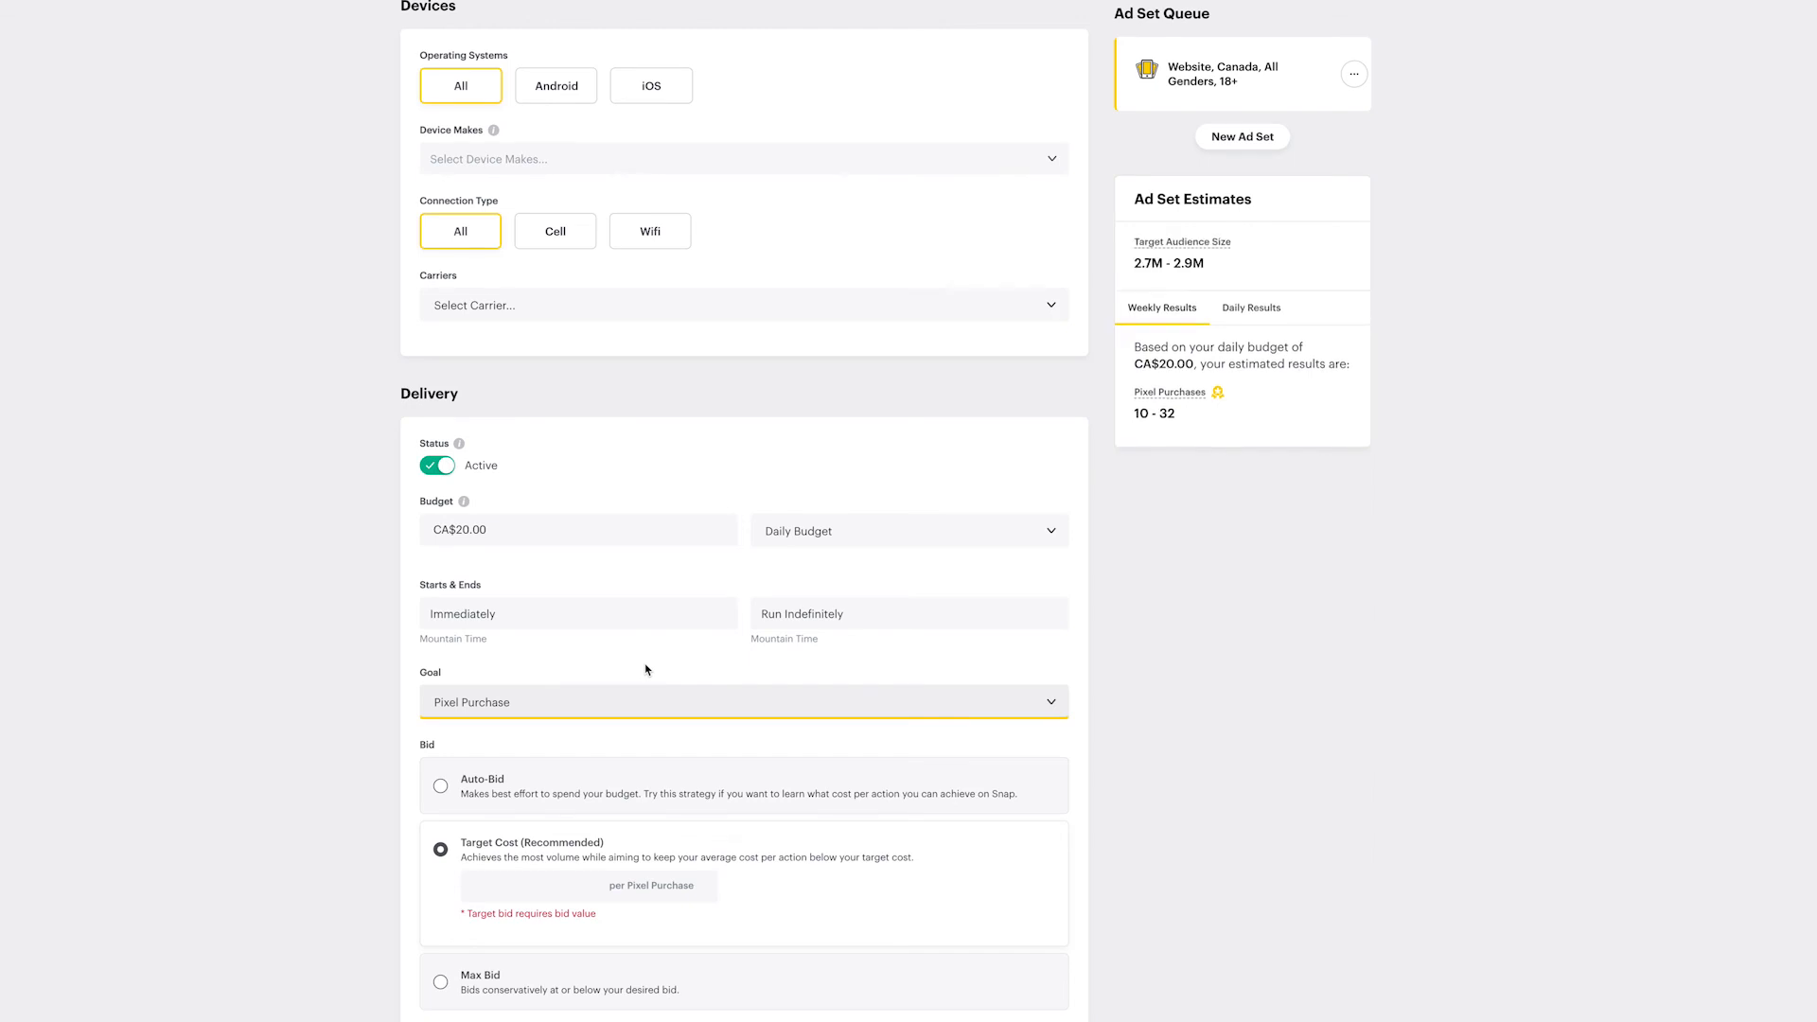
pyautogui.click(551, 701)
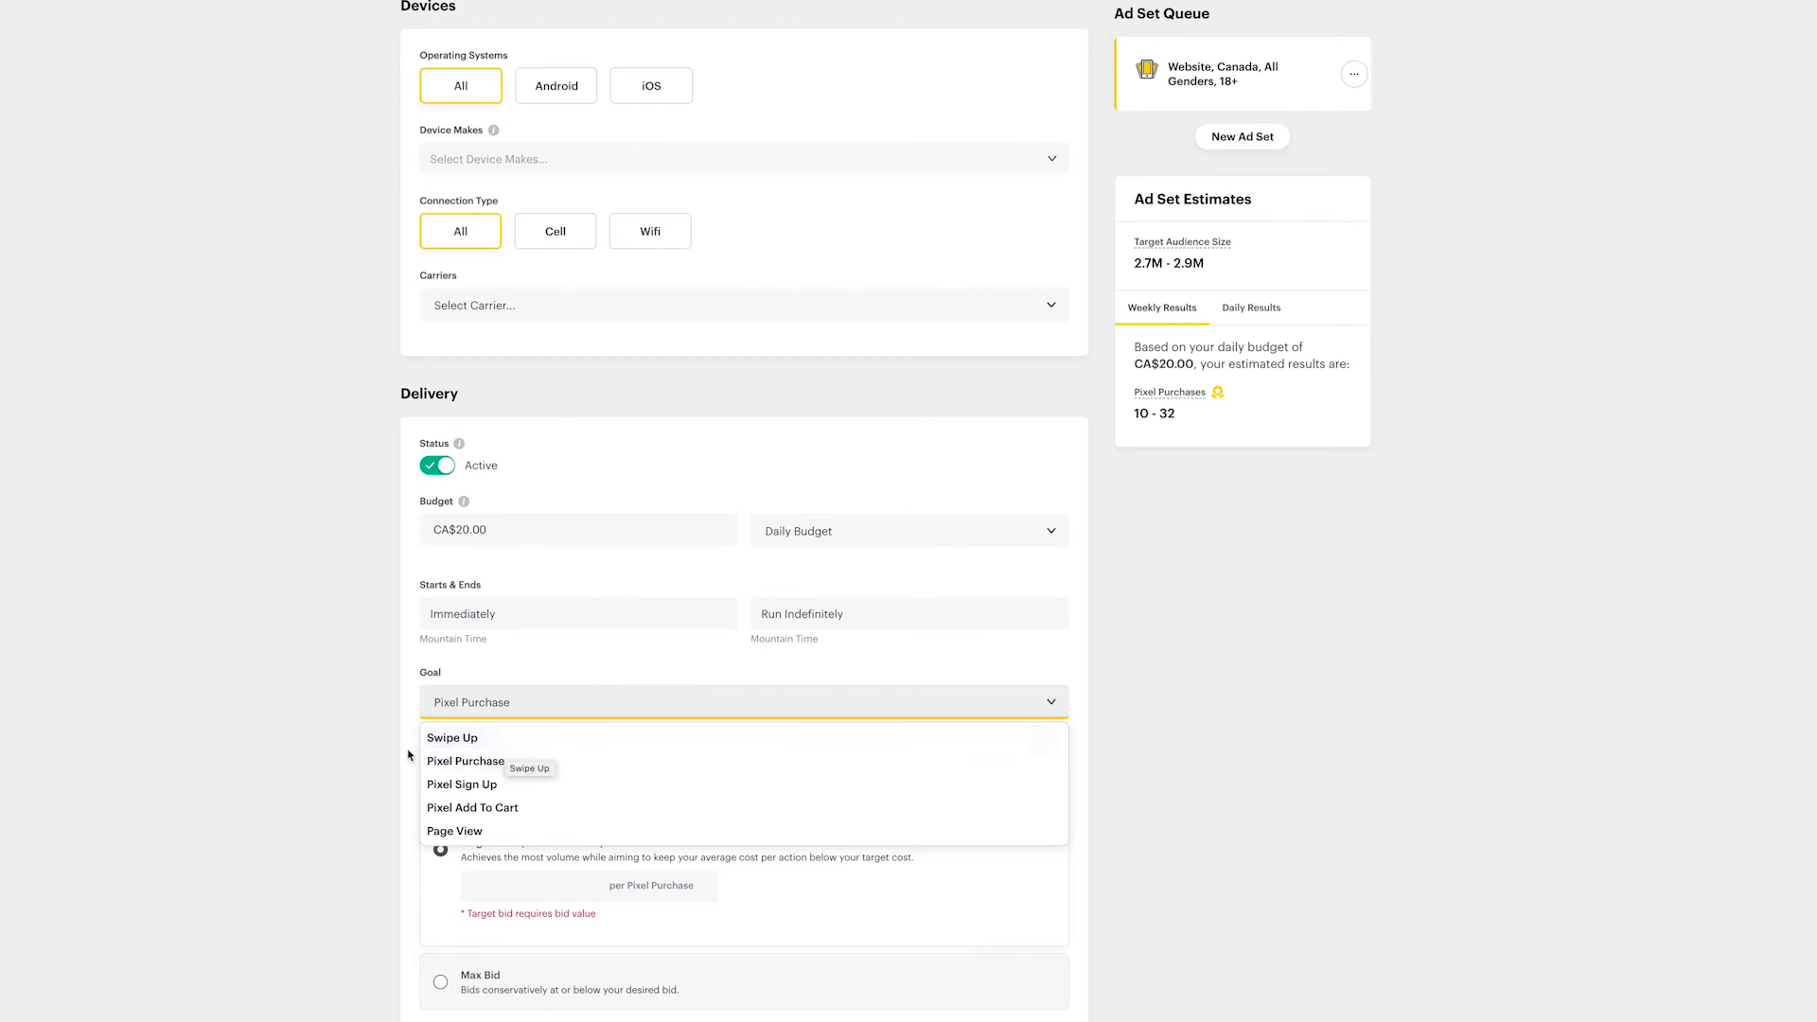
pyautogui.click(565, 762)
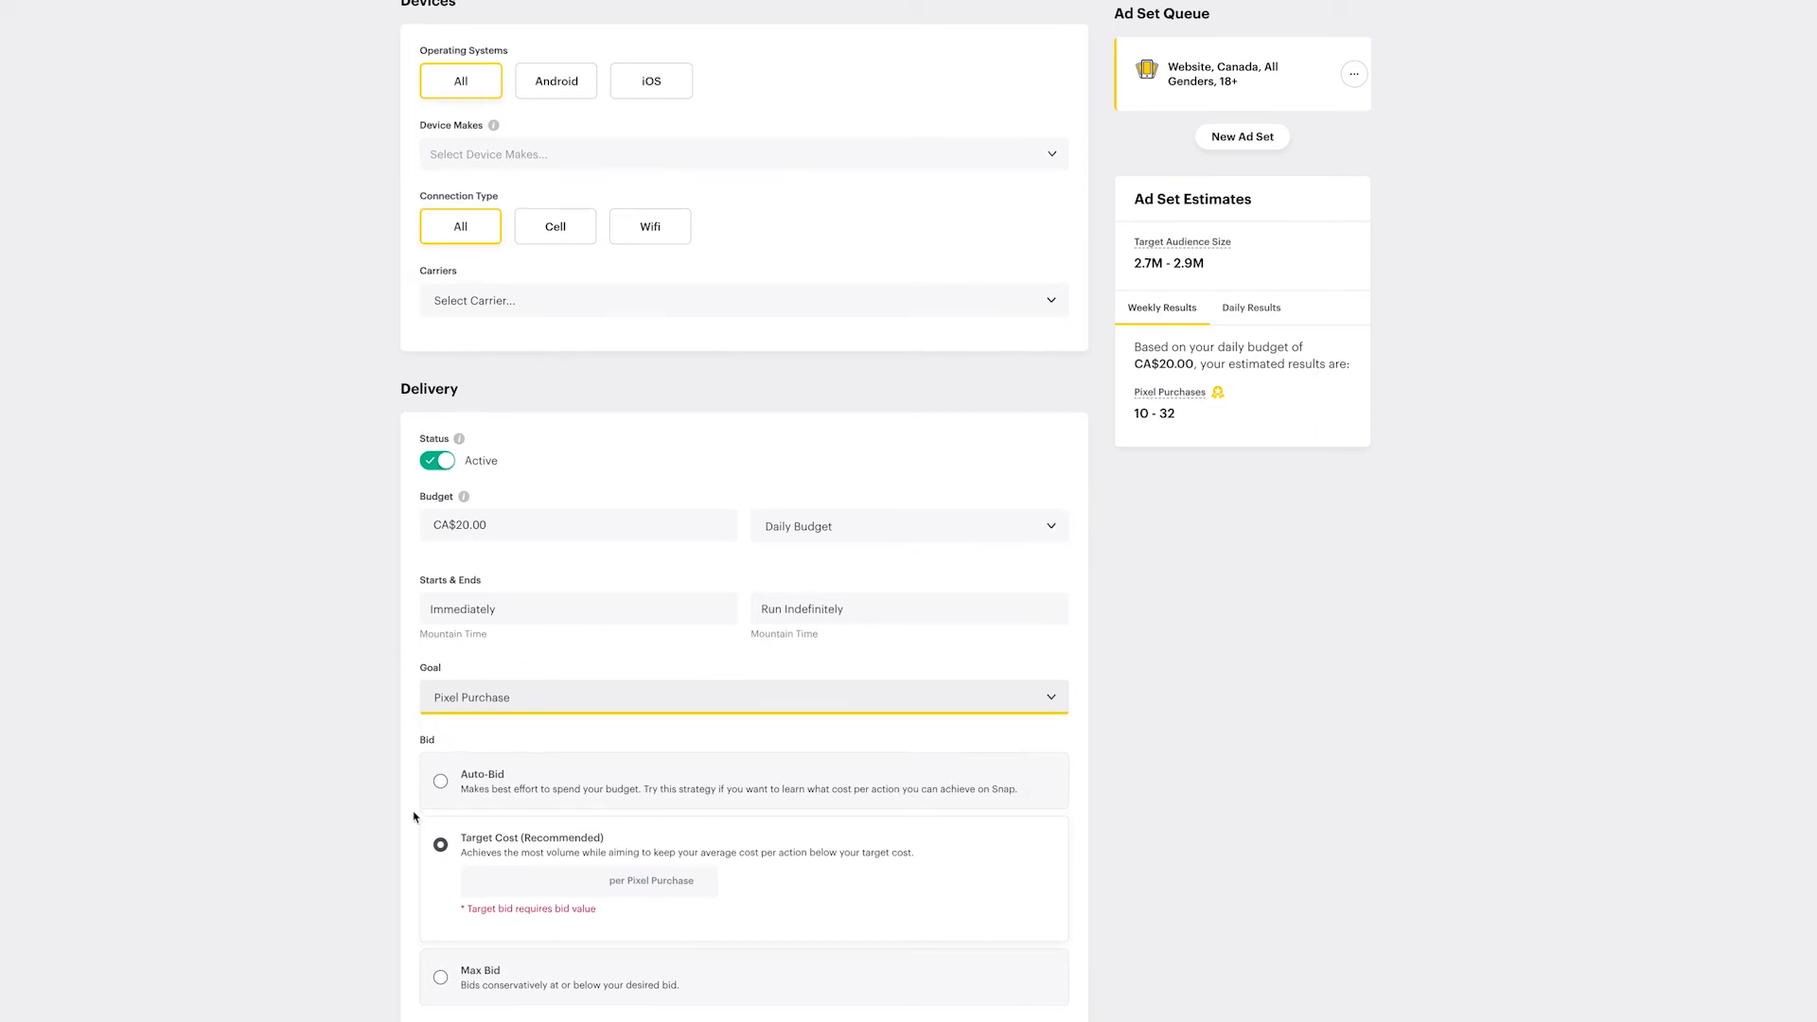
# Set the ad set's Target Cost bid to CA$10.00 per Pixel Purchase and continue to building the ads.
pyautogui.scroll(-1, 416, 812)
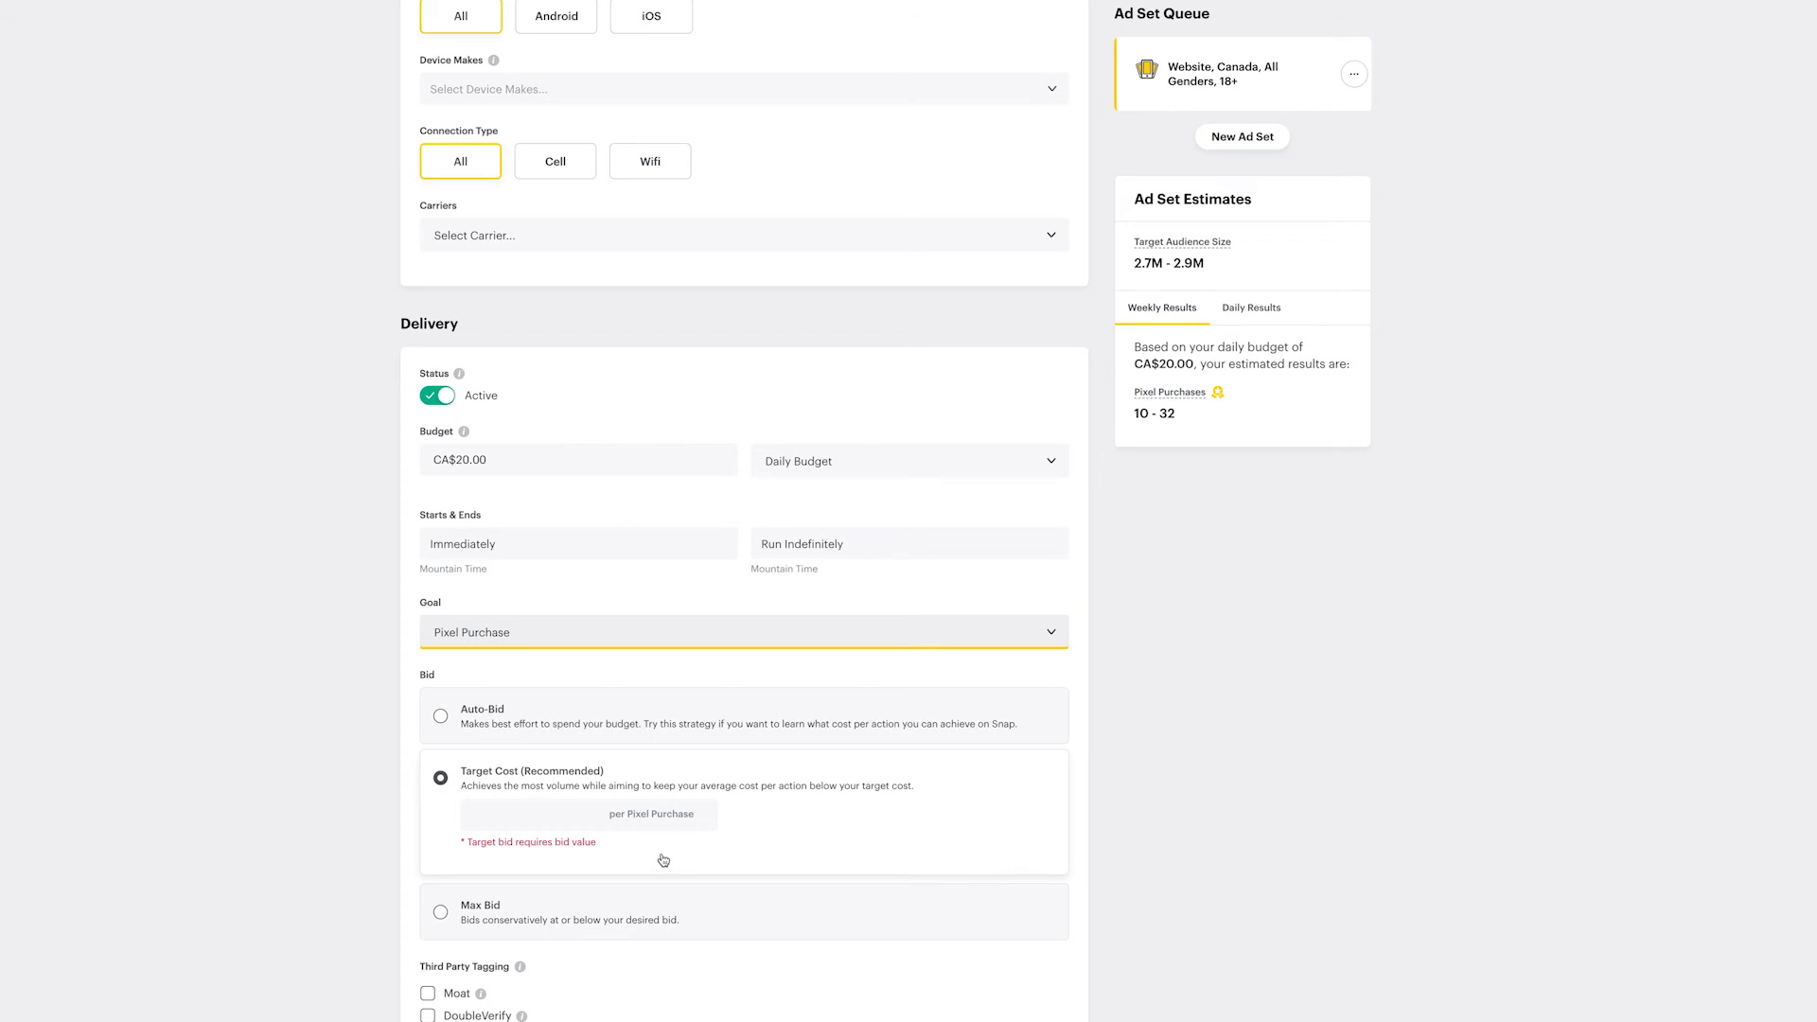
pyautogui.scroll(-1, 663, 859)
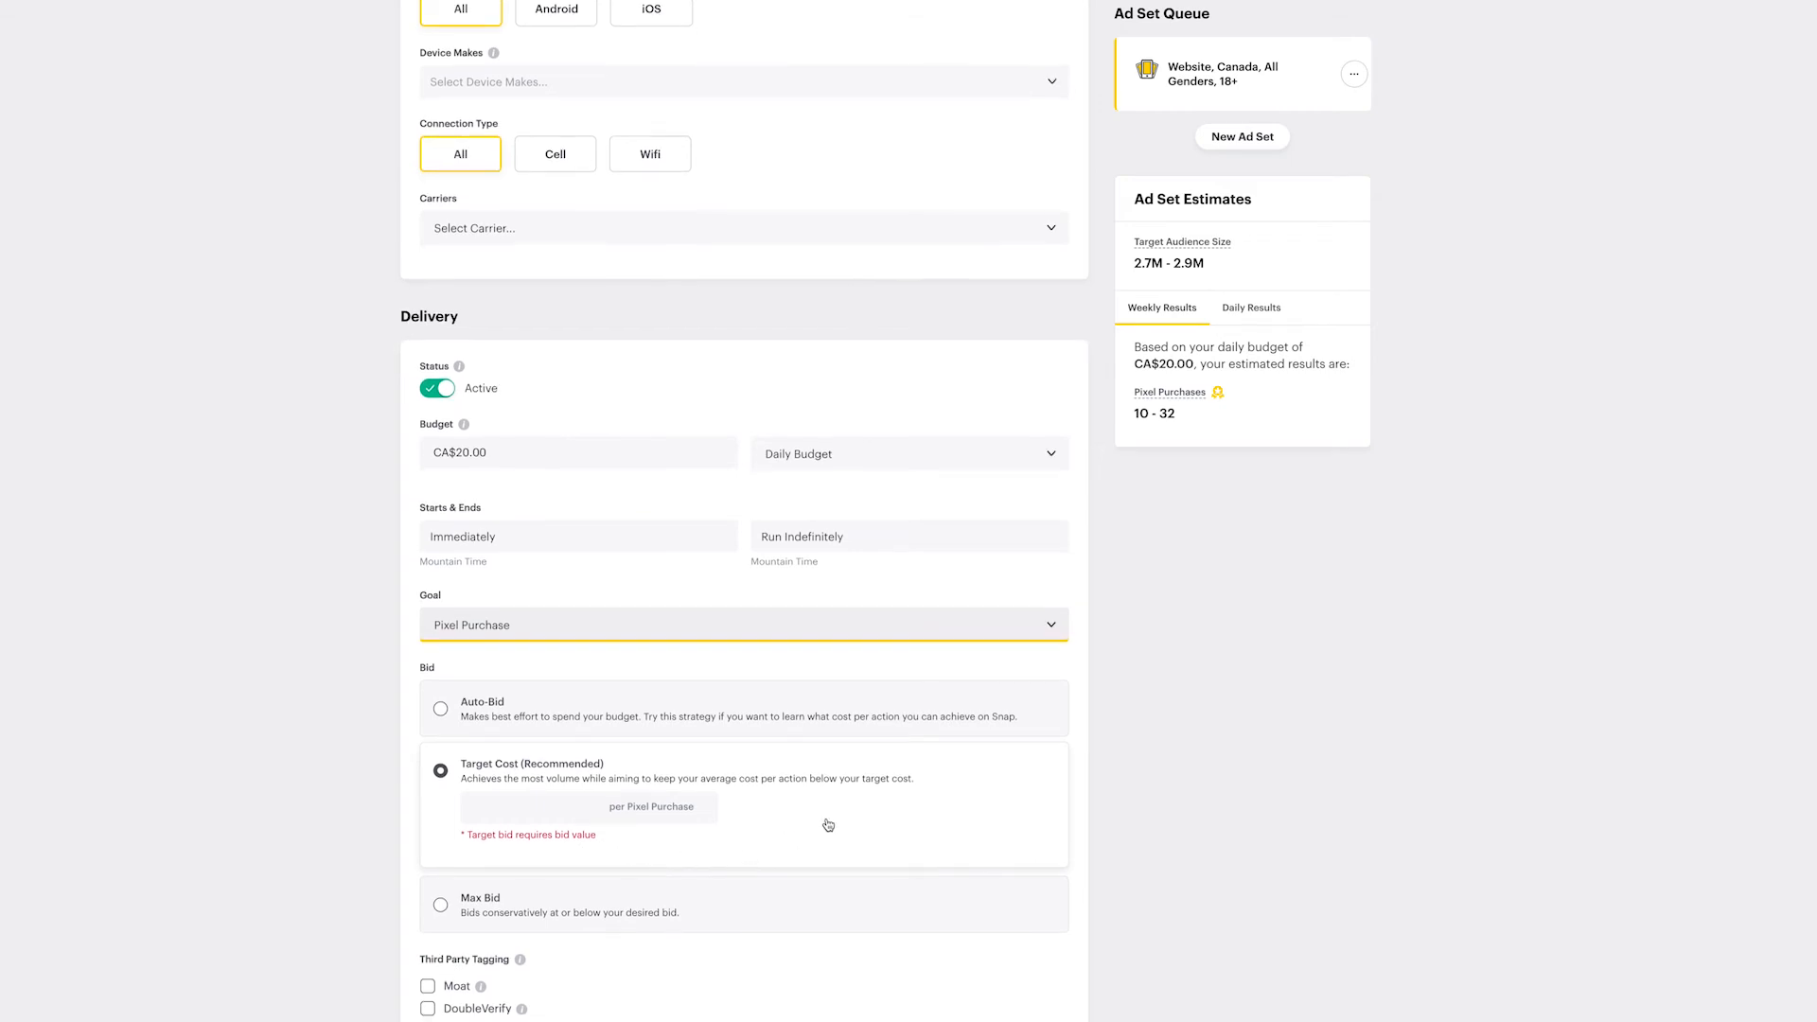
pyautogui.click(655, 819)
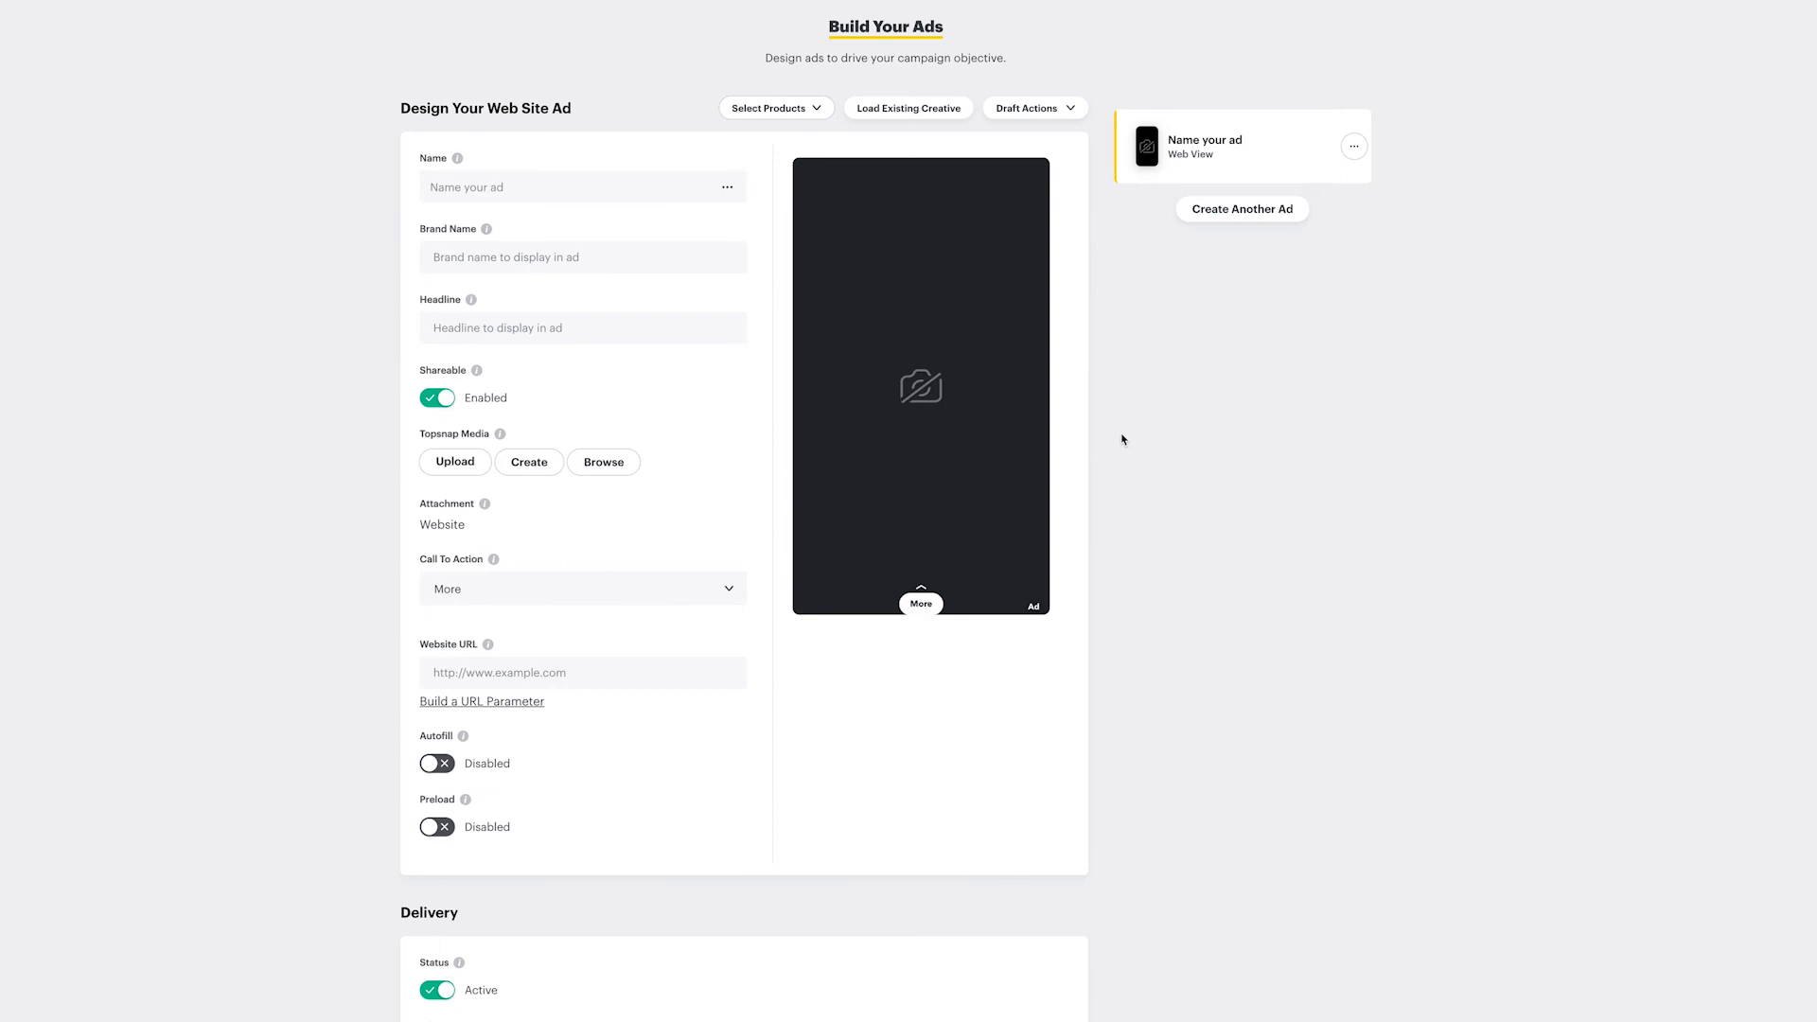
# Load the existing creative "Jewelry Video" from the Creative Library as the first ad.
pyautogui.click(1183, 211)
pyautogui.click(925, 111)
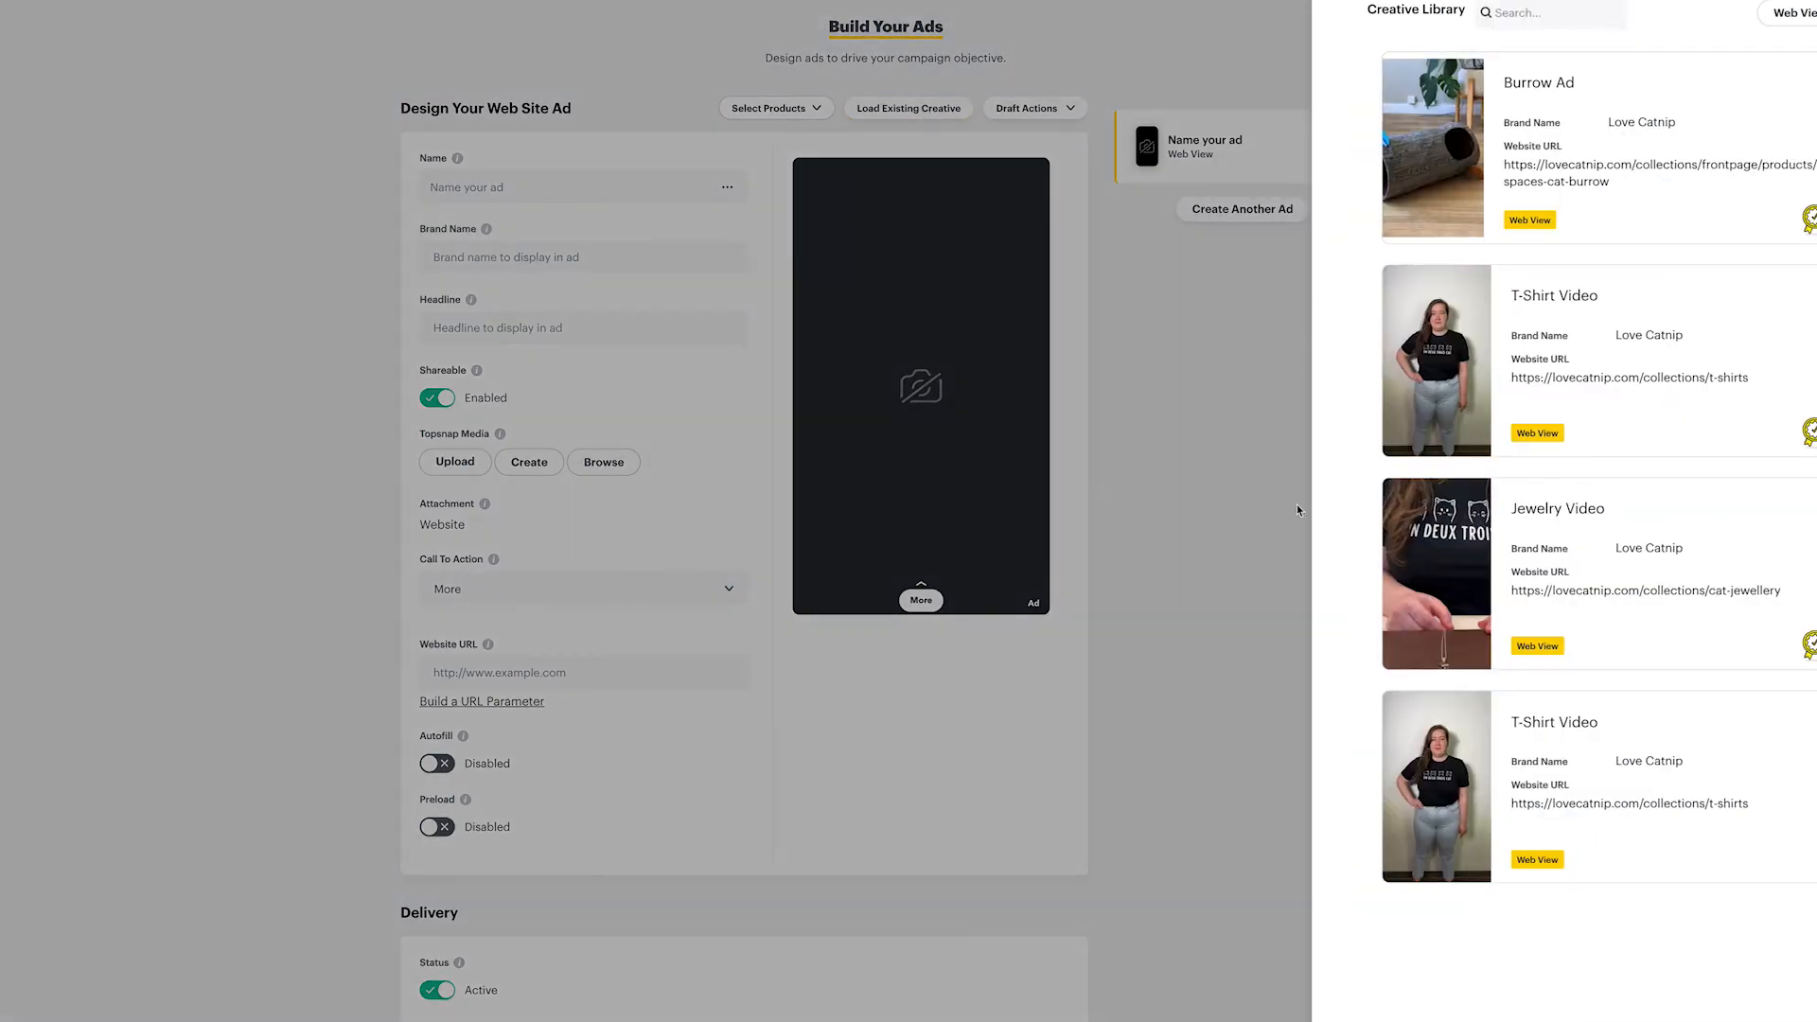
pyautogui.click(1458, 605)
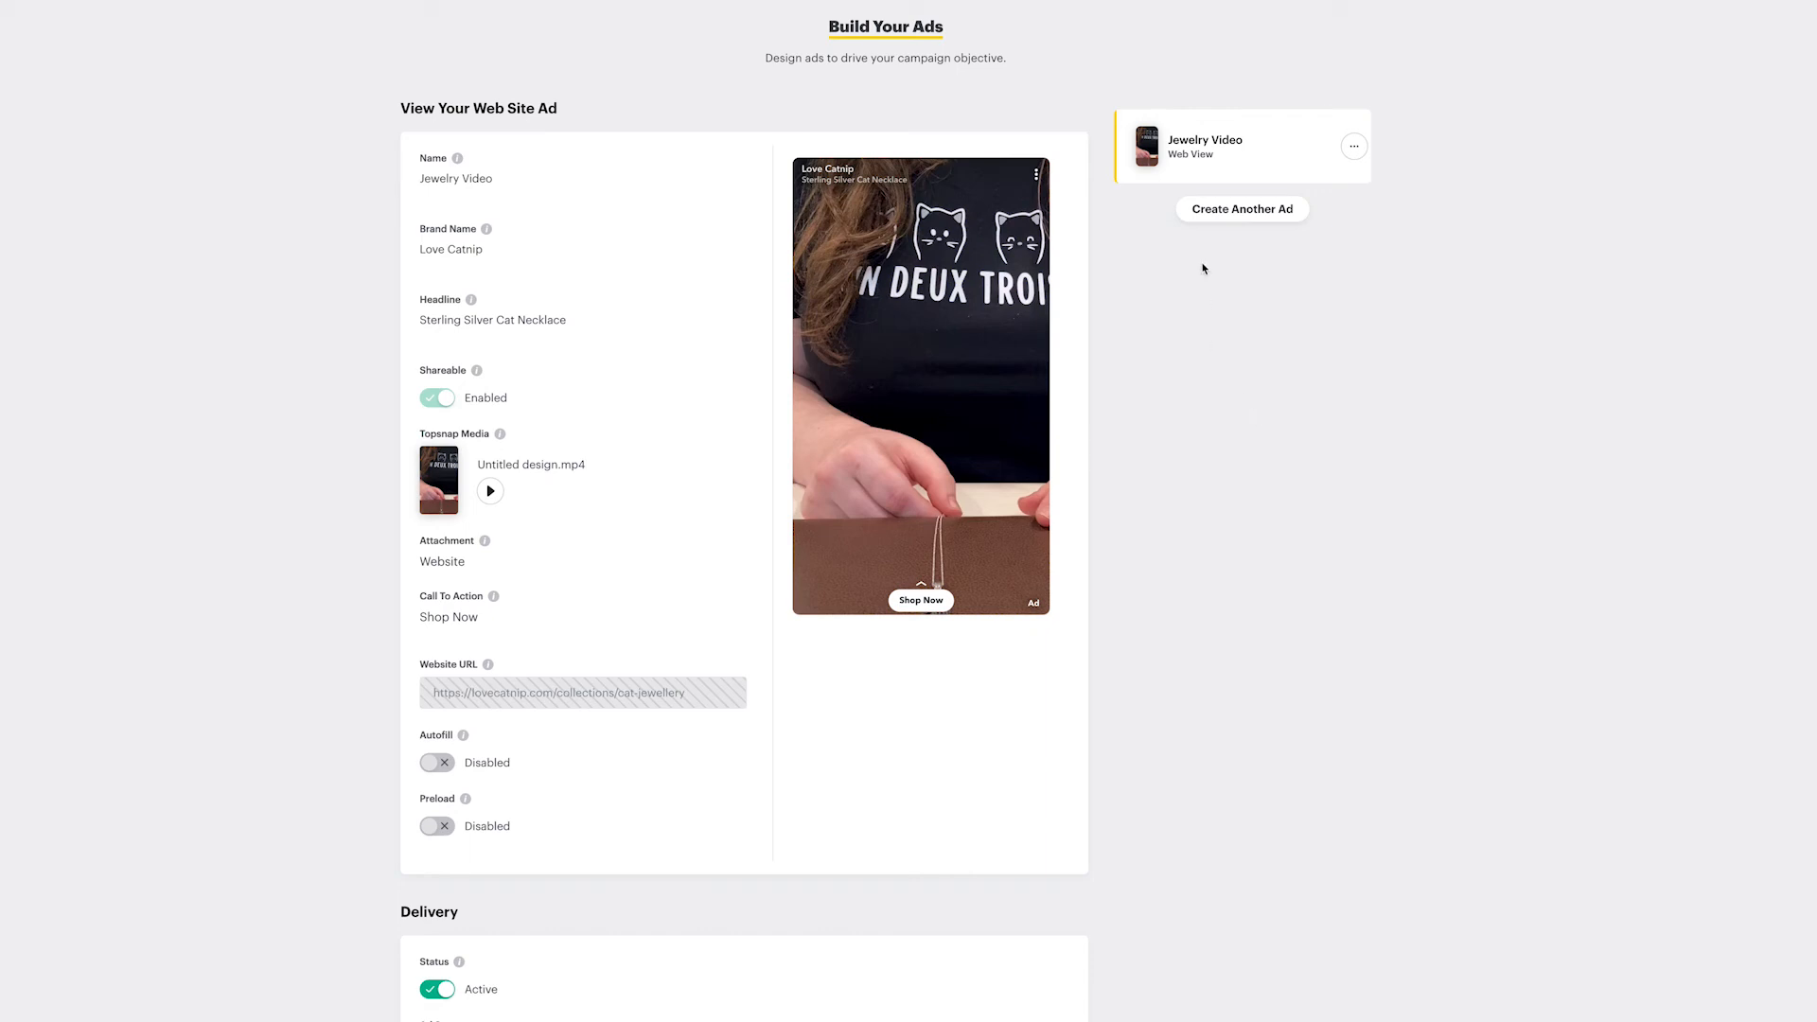
# Create another ad in the ad set from the existing "Burrow Ad" creative.
pyautogui.click(1213, 210)
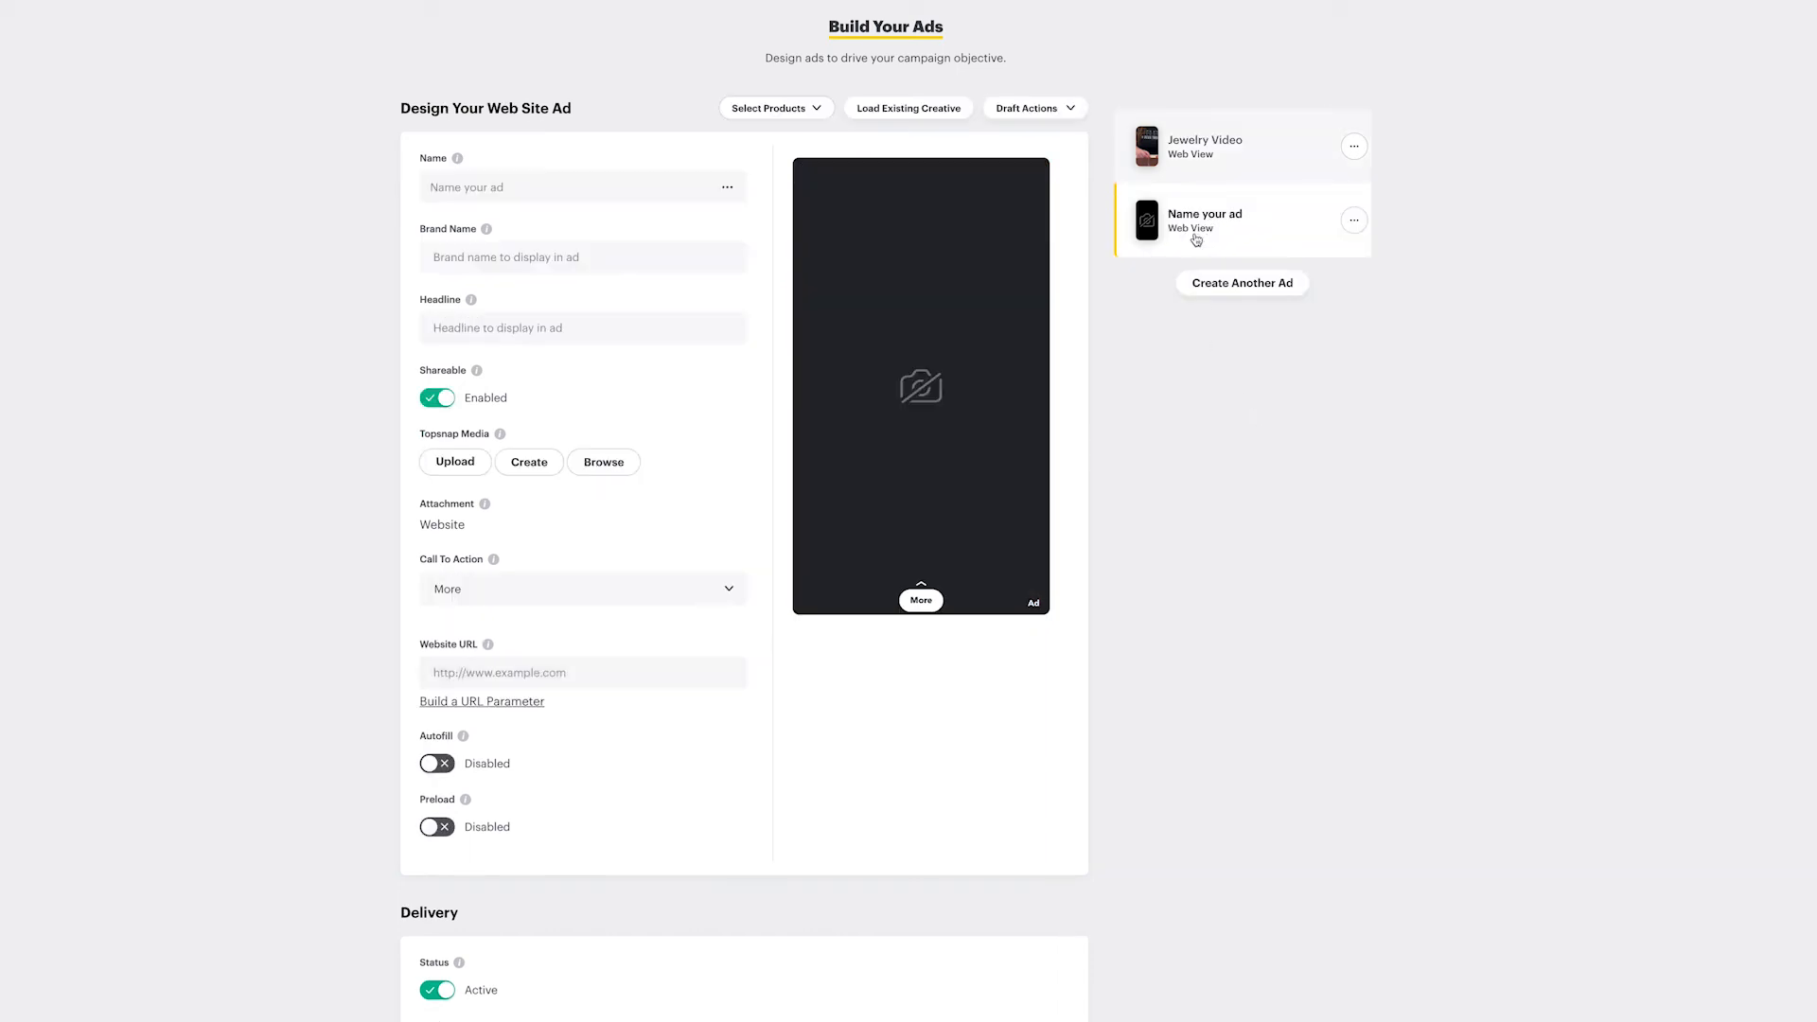
pyautogui.click(947, 110)
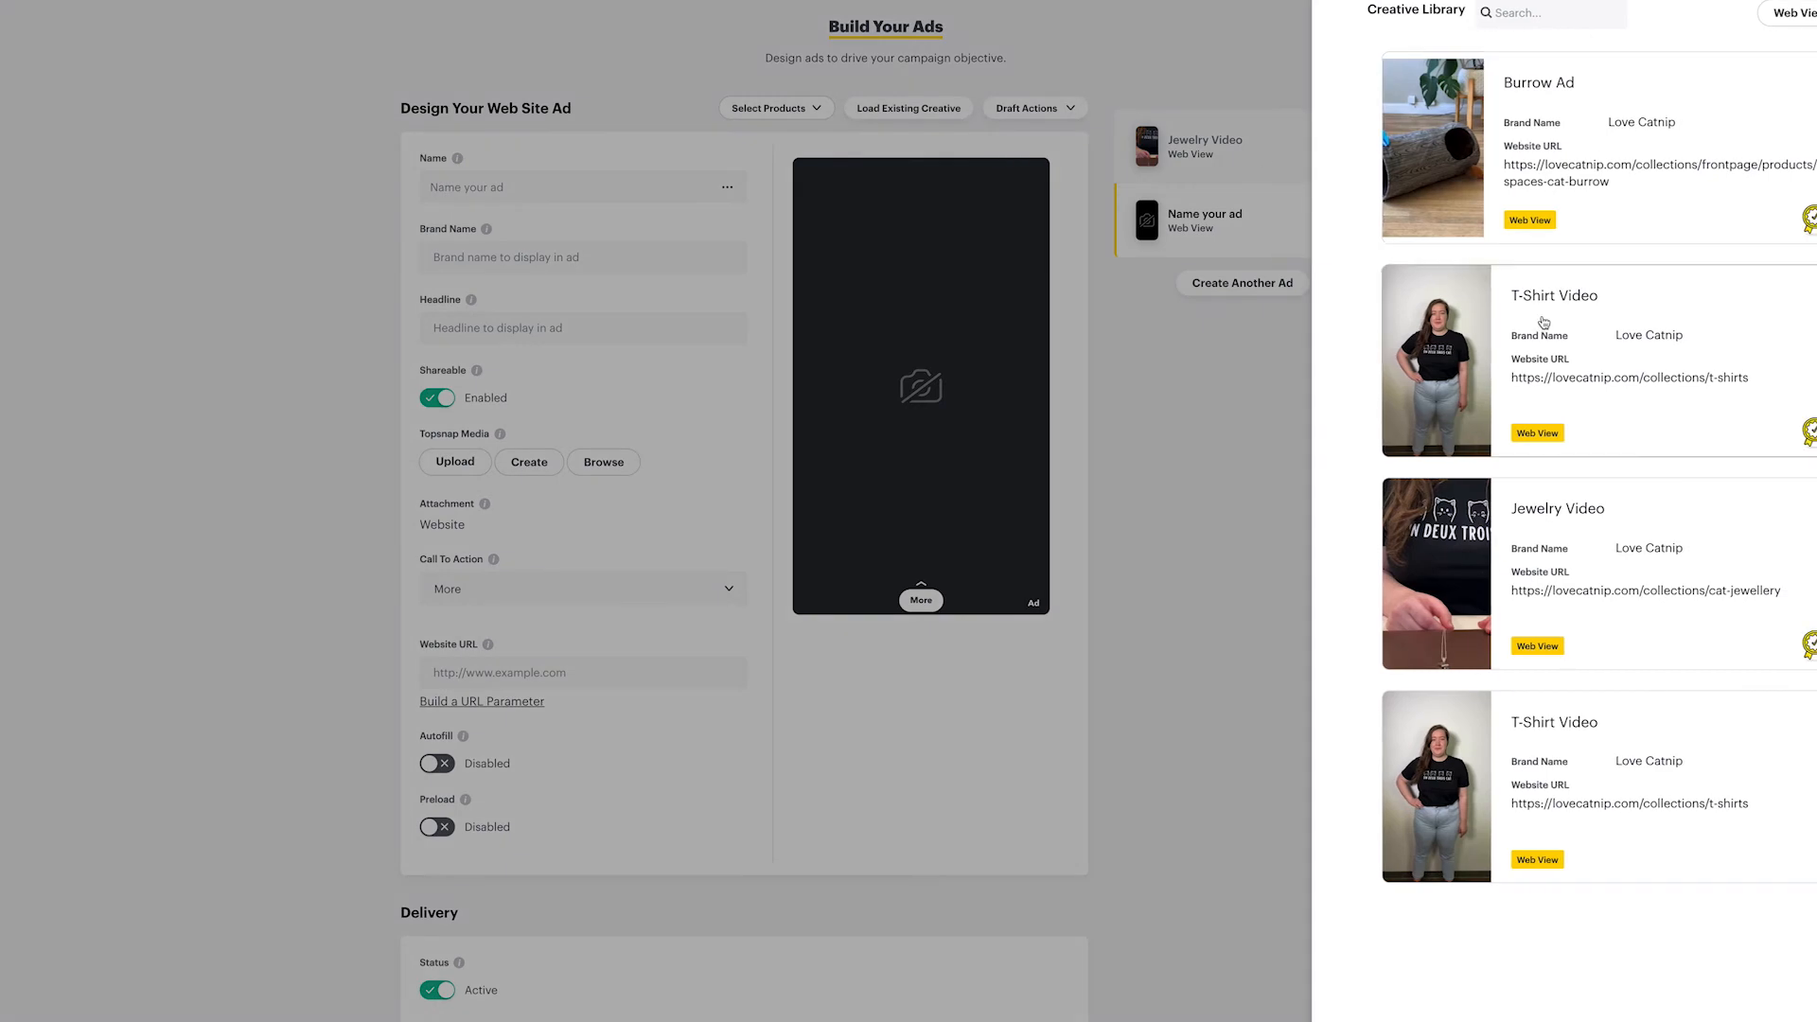
pyautogui.click(1560, 208)
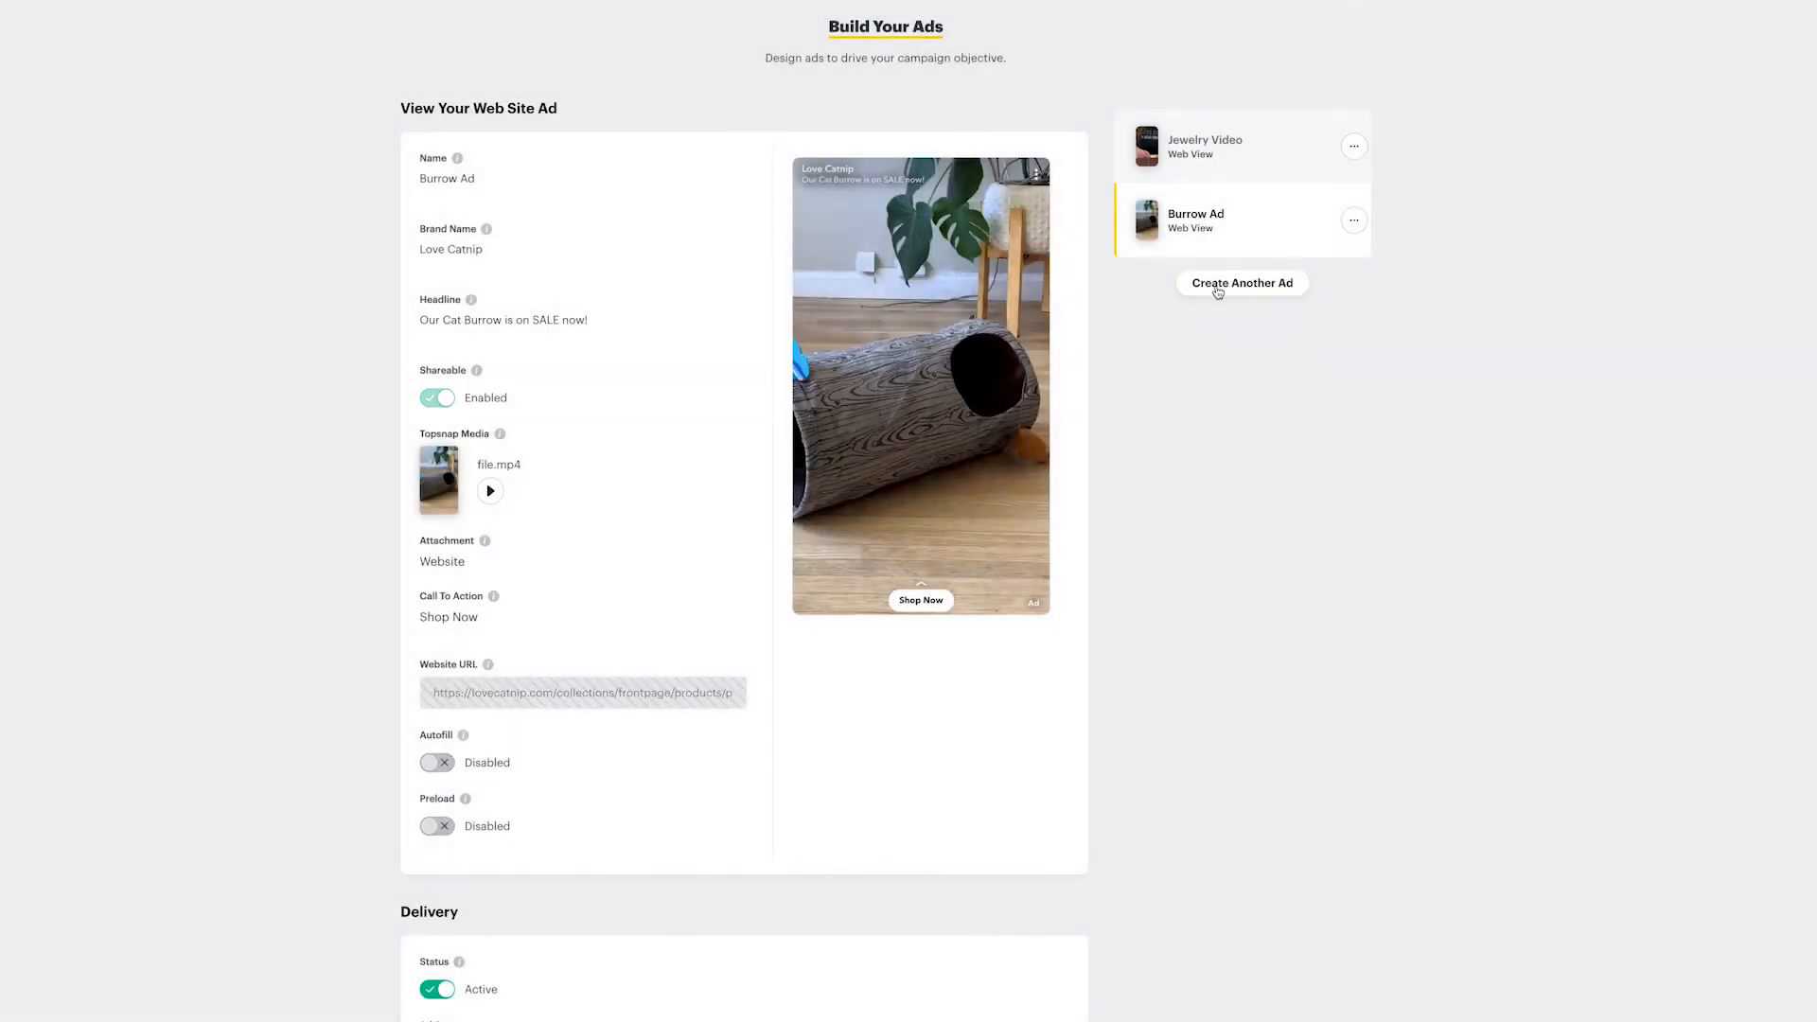
# Add a third ad using the existing "T-Shirt Video" creative without the review badge, and proceed to the campaign review.
pyautogui.click(1218, 286)
pyautogui.click(927, 102)
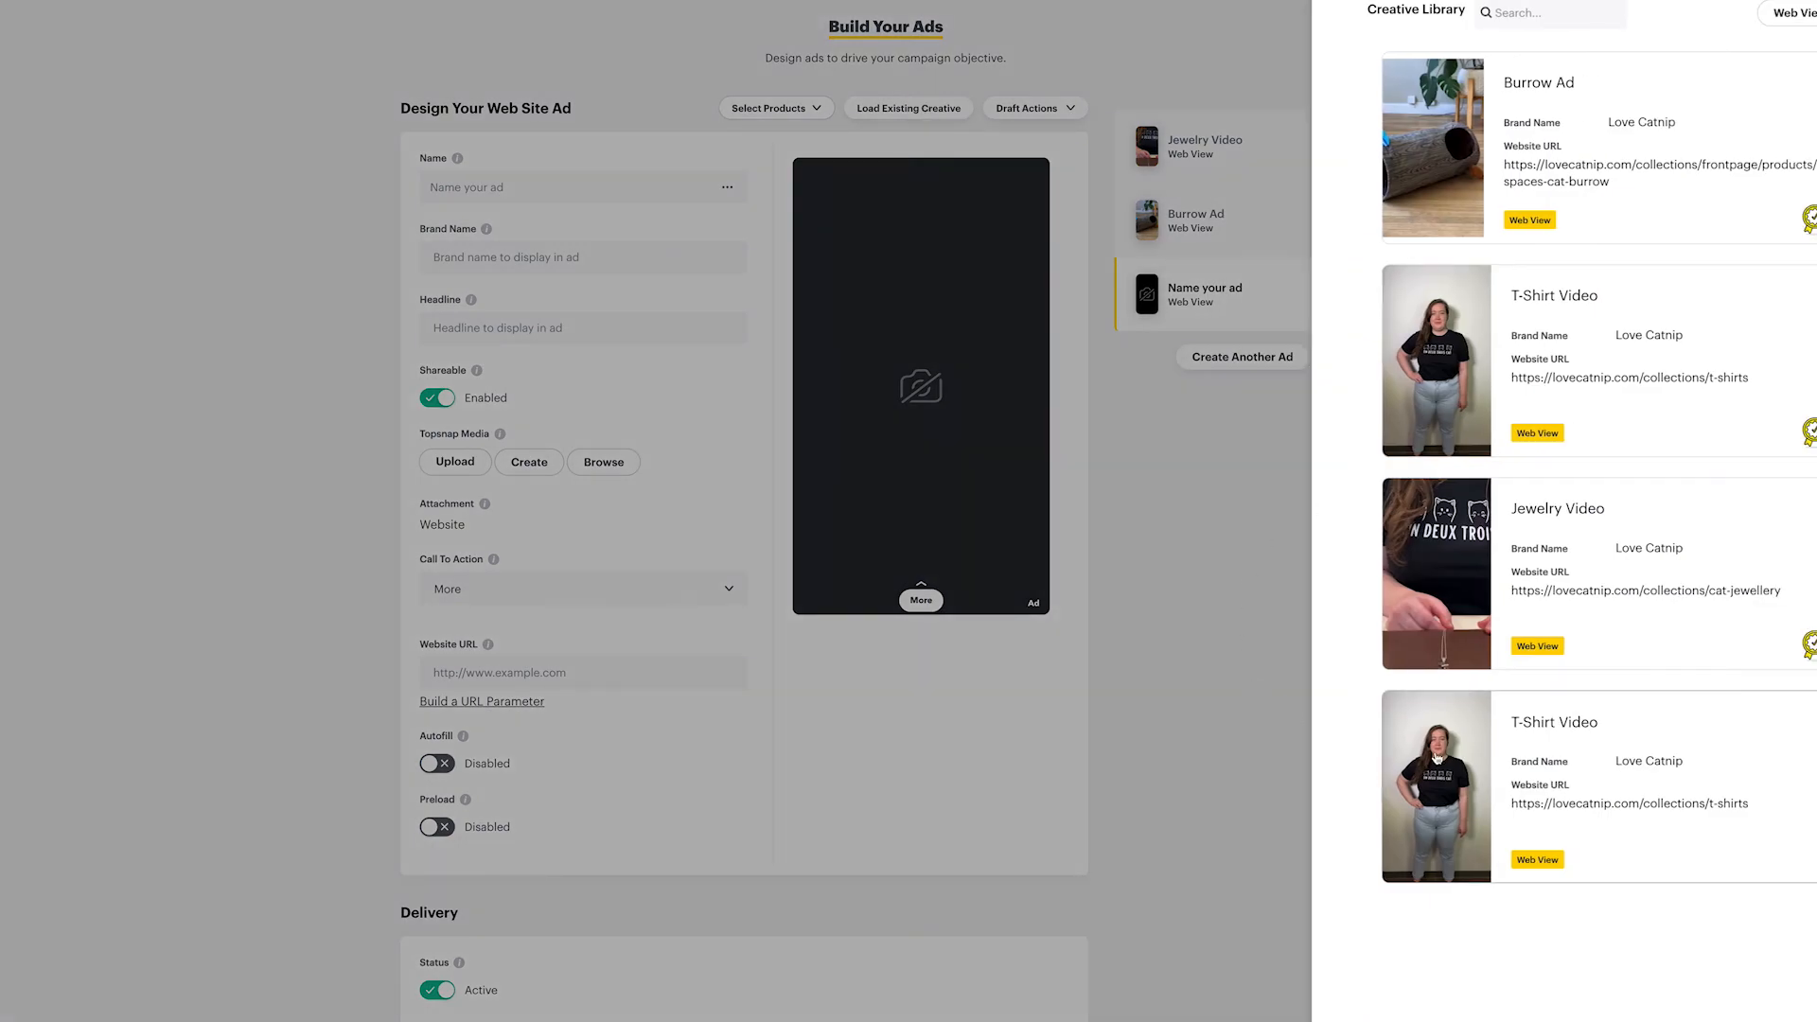
pyautogui.click(1435, 757)
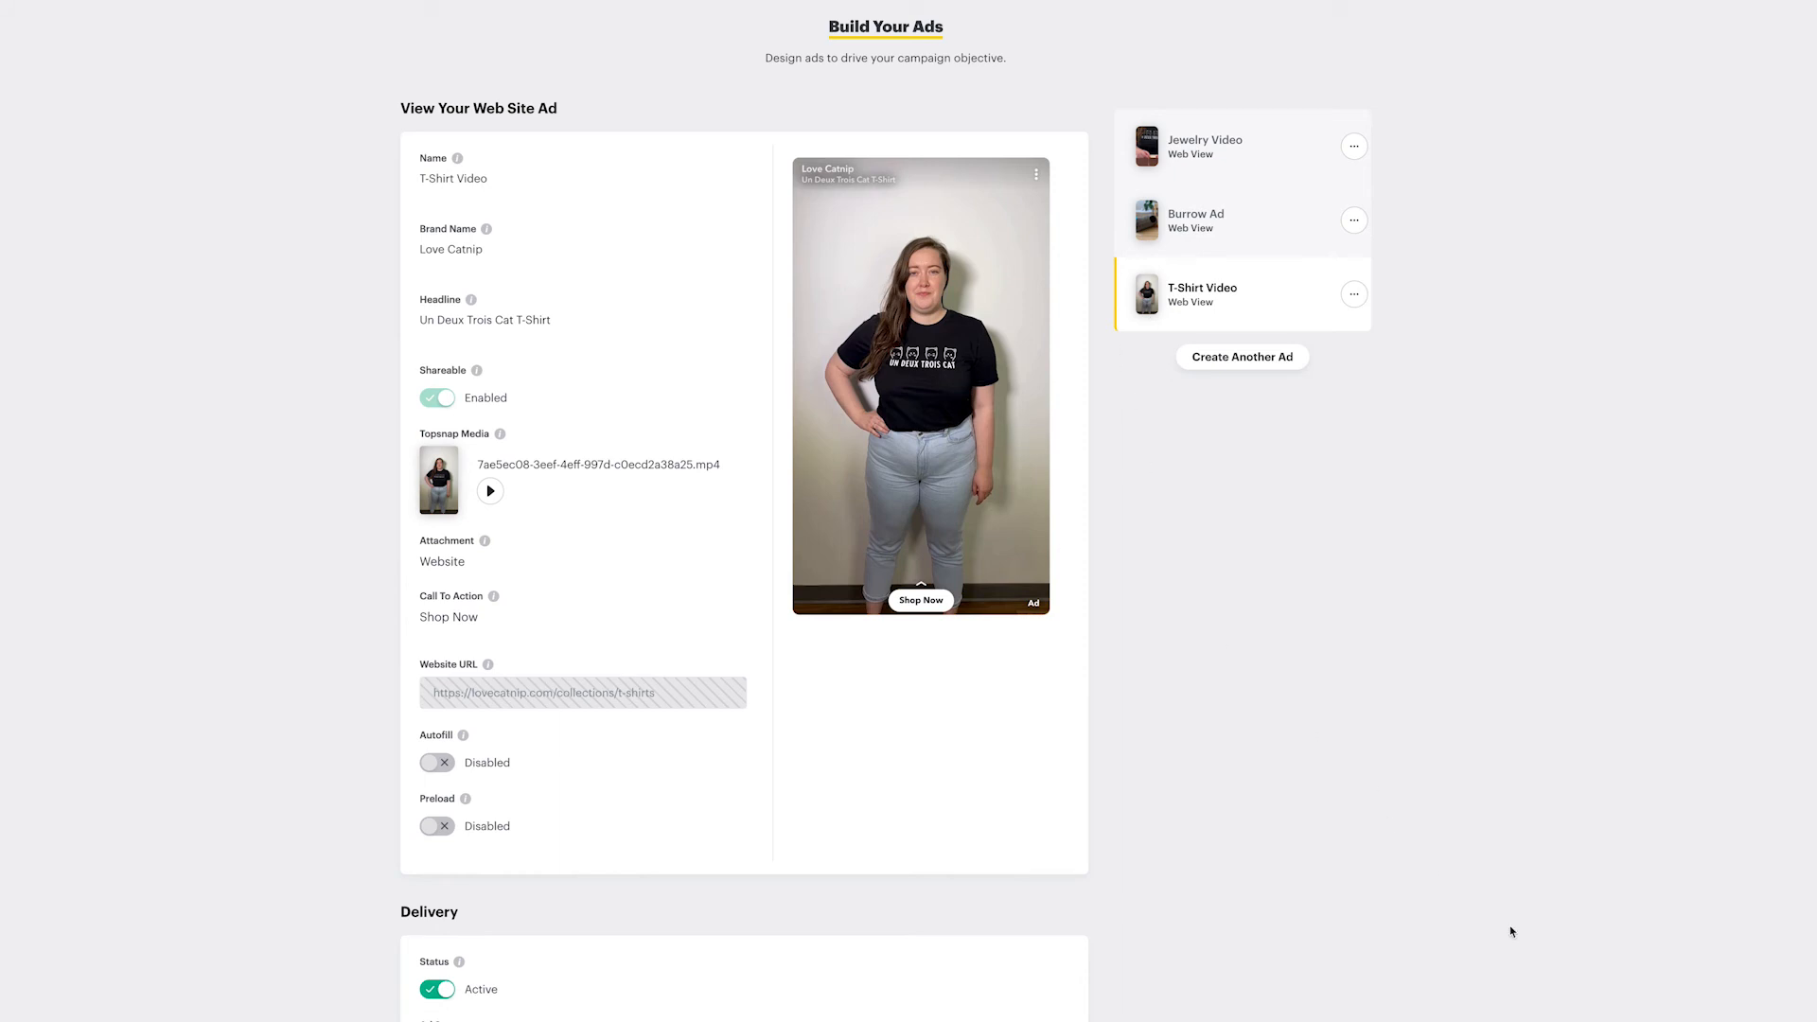
pyautogui.scroll(-3, 1509, 928)
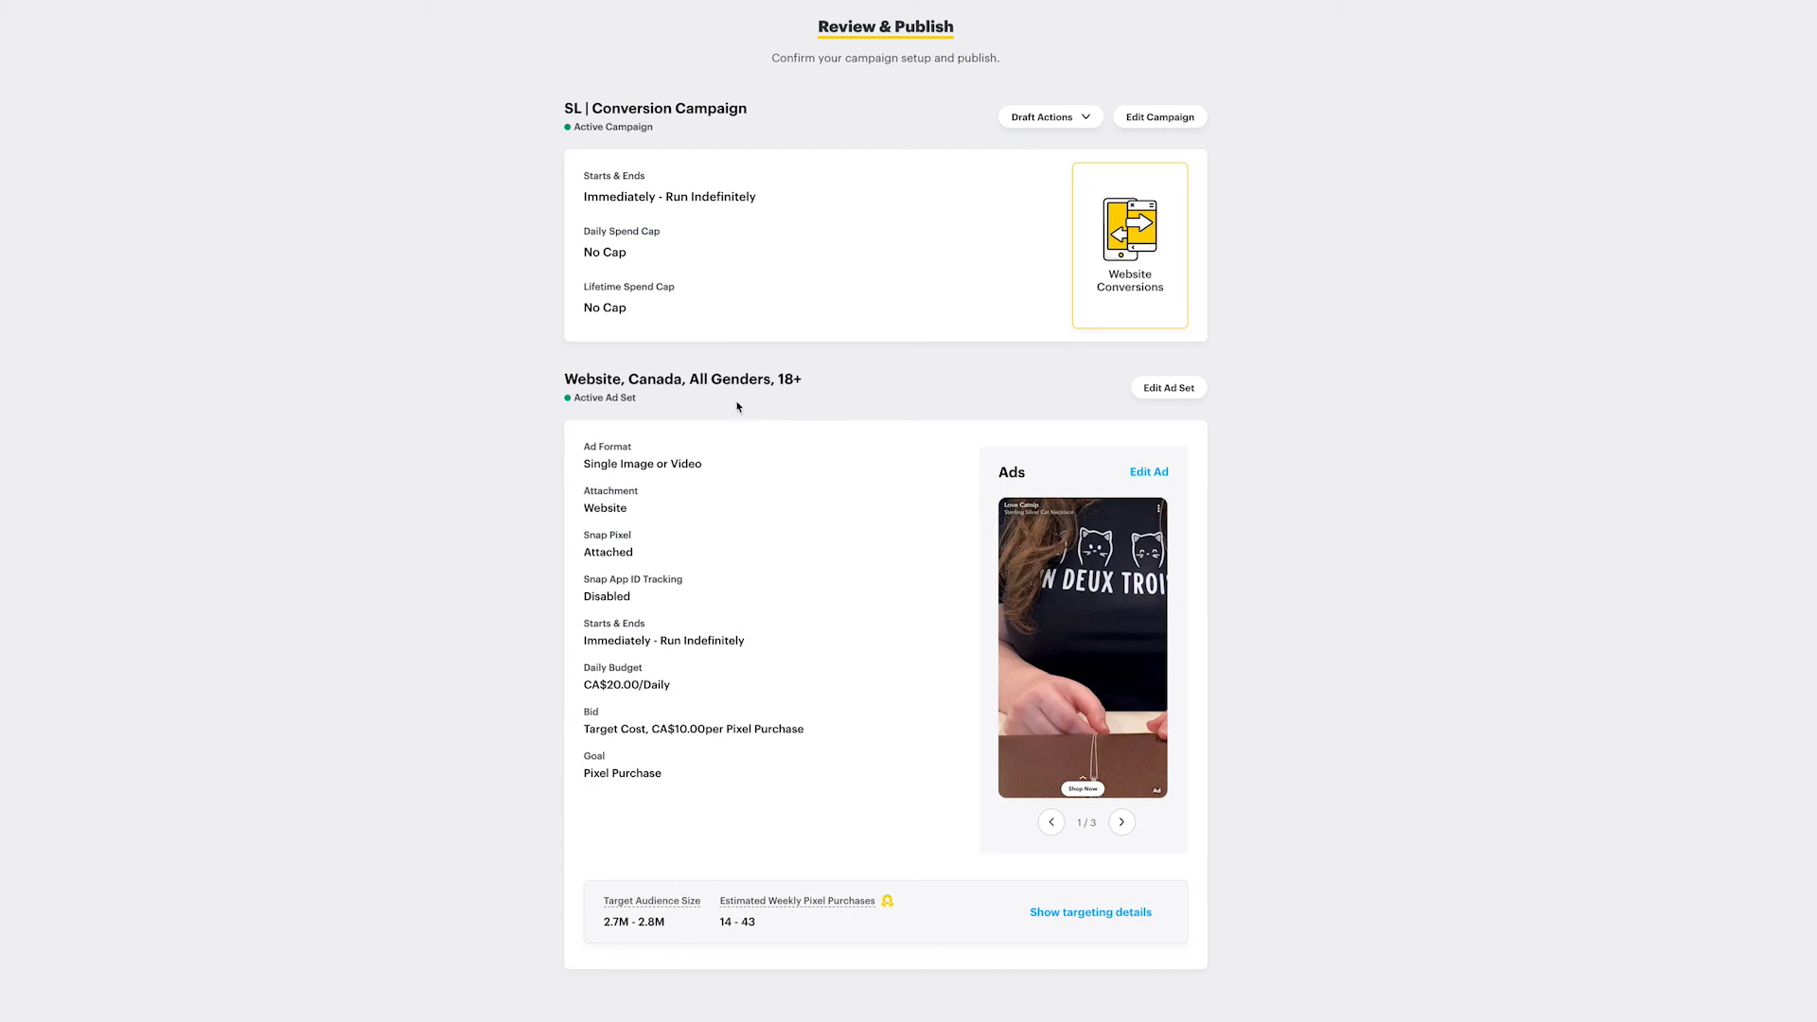
# Edit the ad set from the review page and rename it "10% LL PV 30 Days".
pyautogui.click(1150, 390)
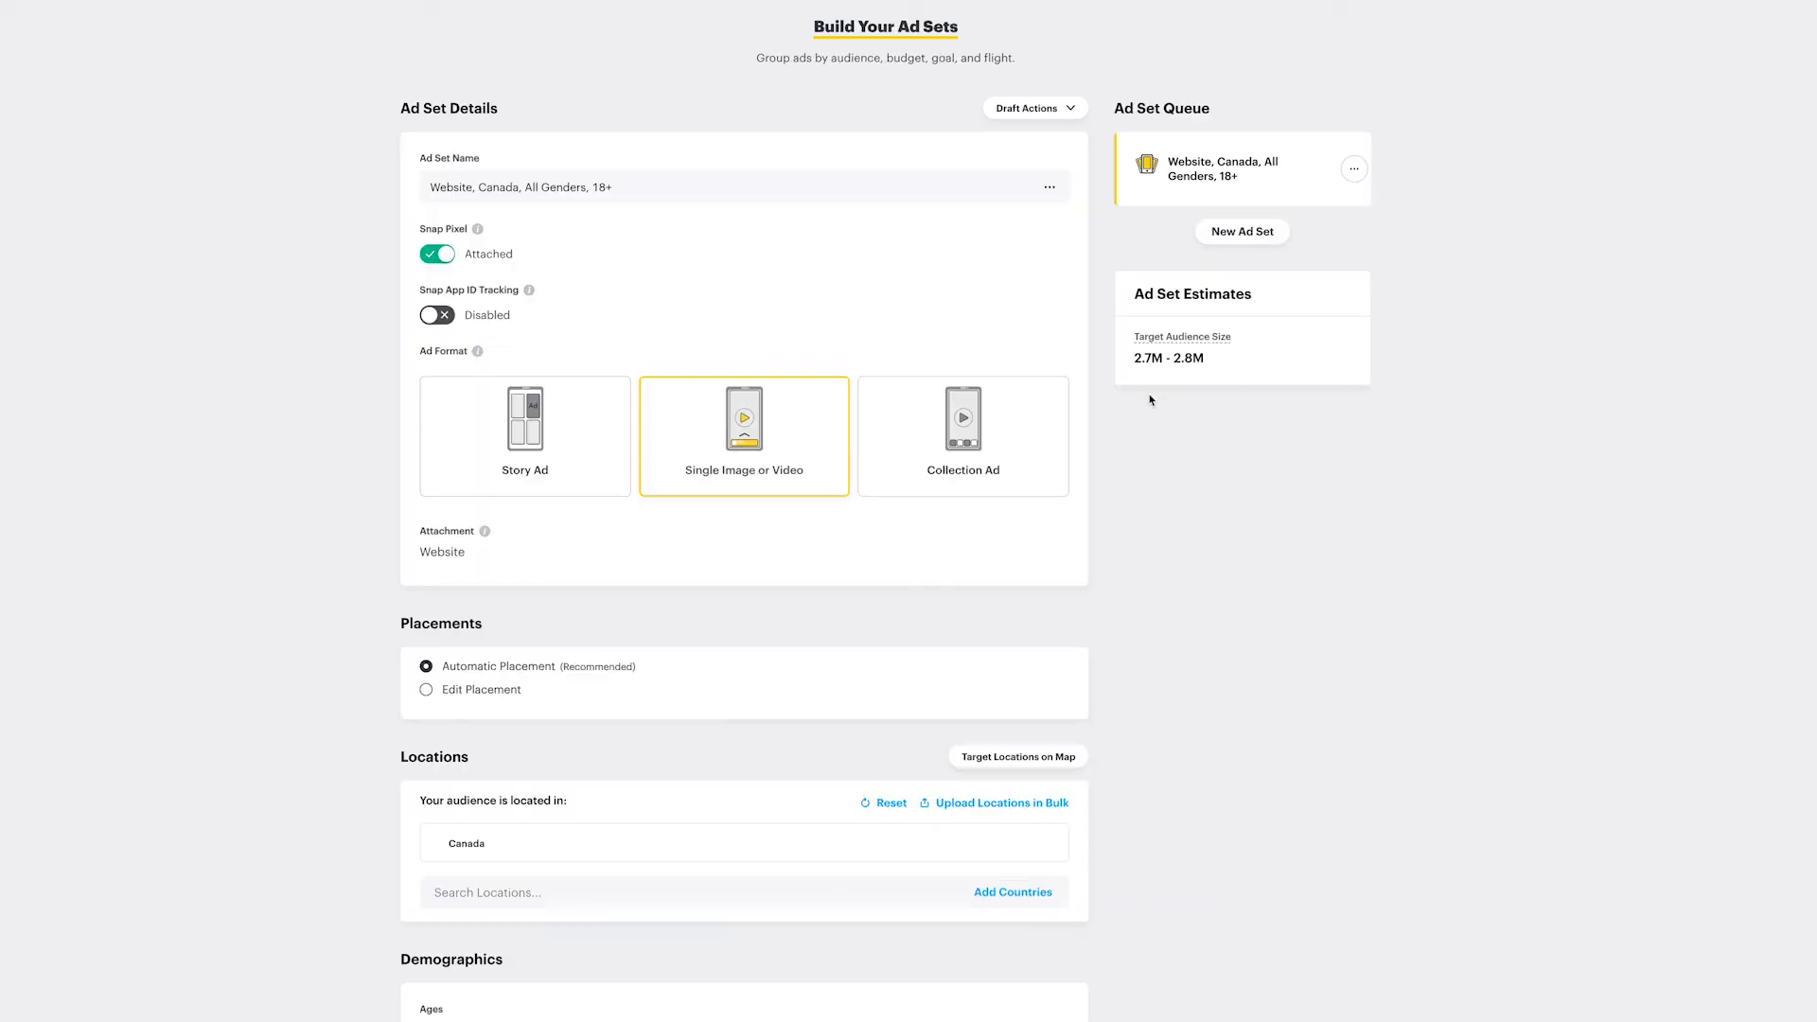
pyautogui.tripleClick(487, 180)
pyautogui.write('10L')
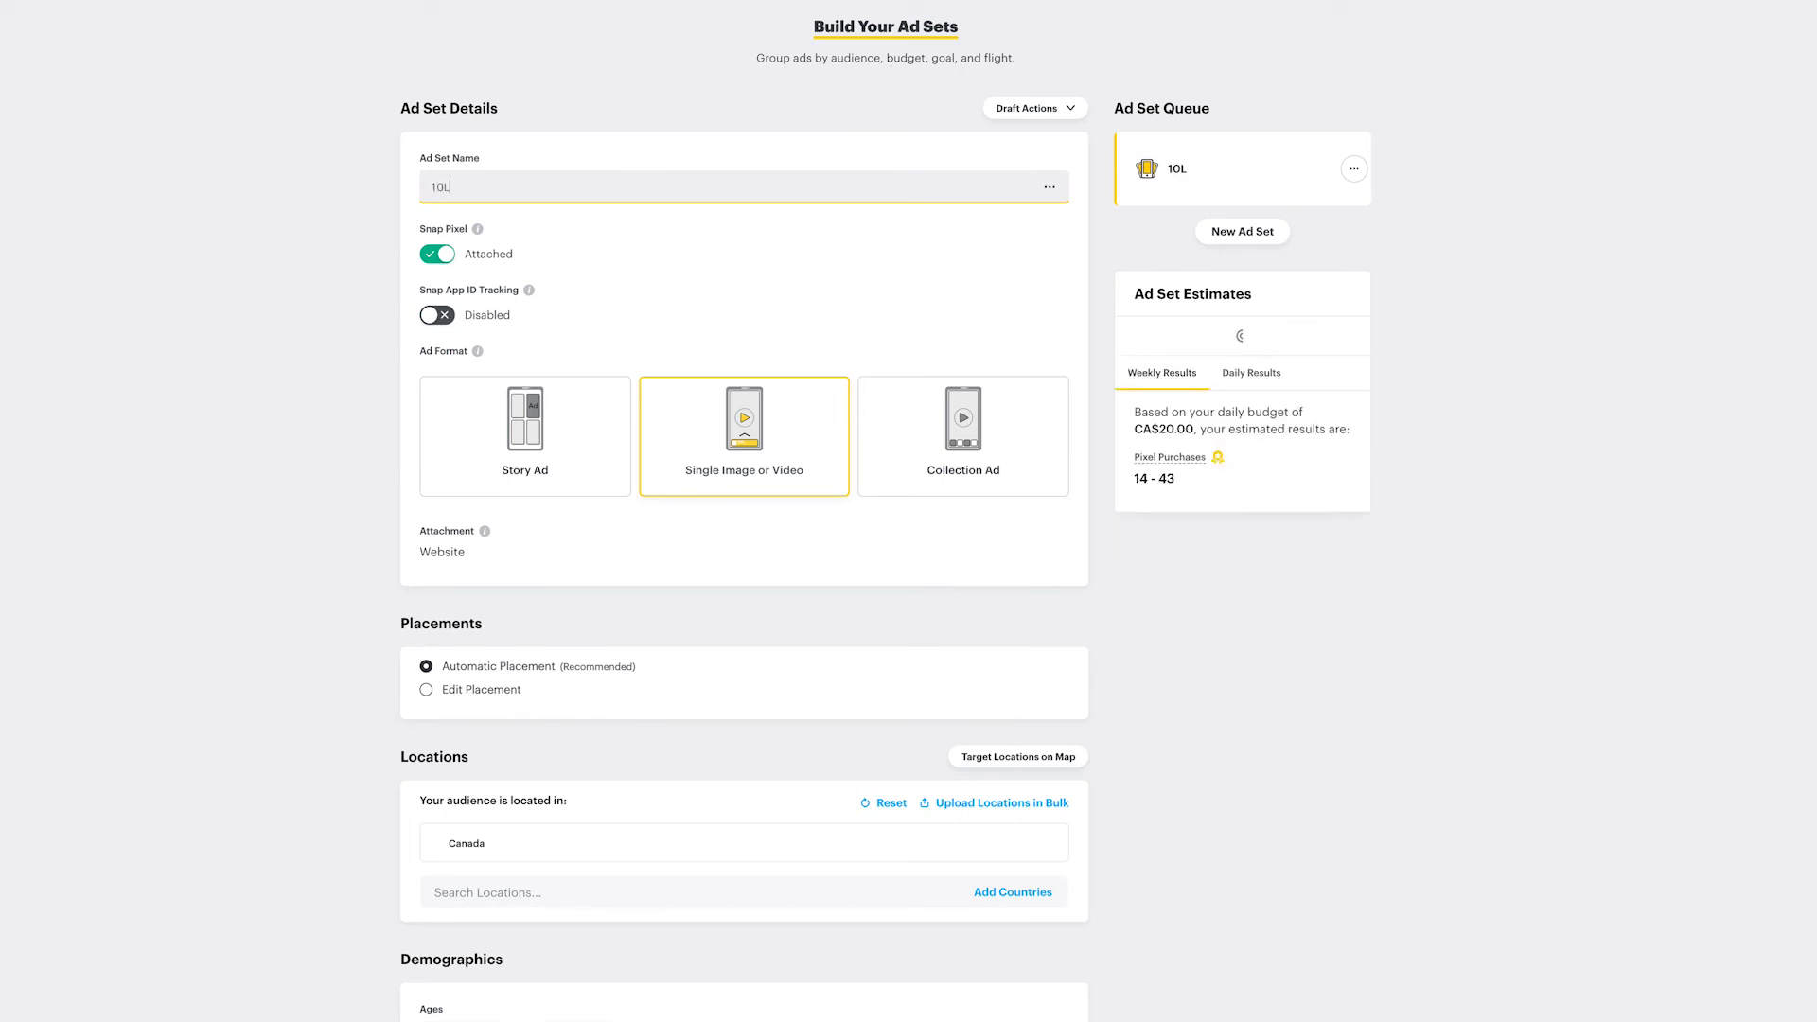
pyautogui.press('BackSpace')
pyautogui.write('% LL')
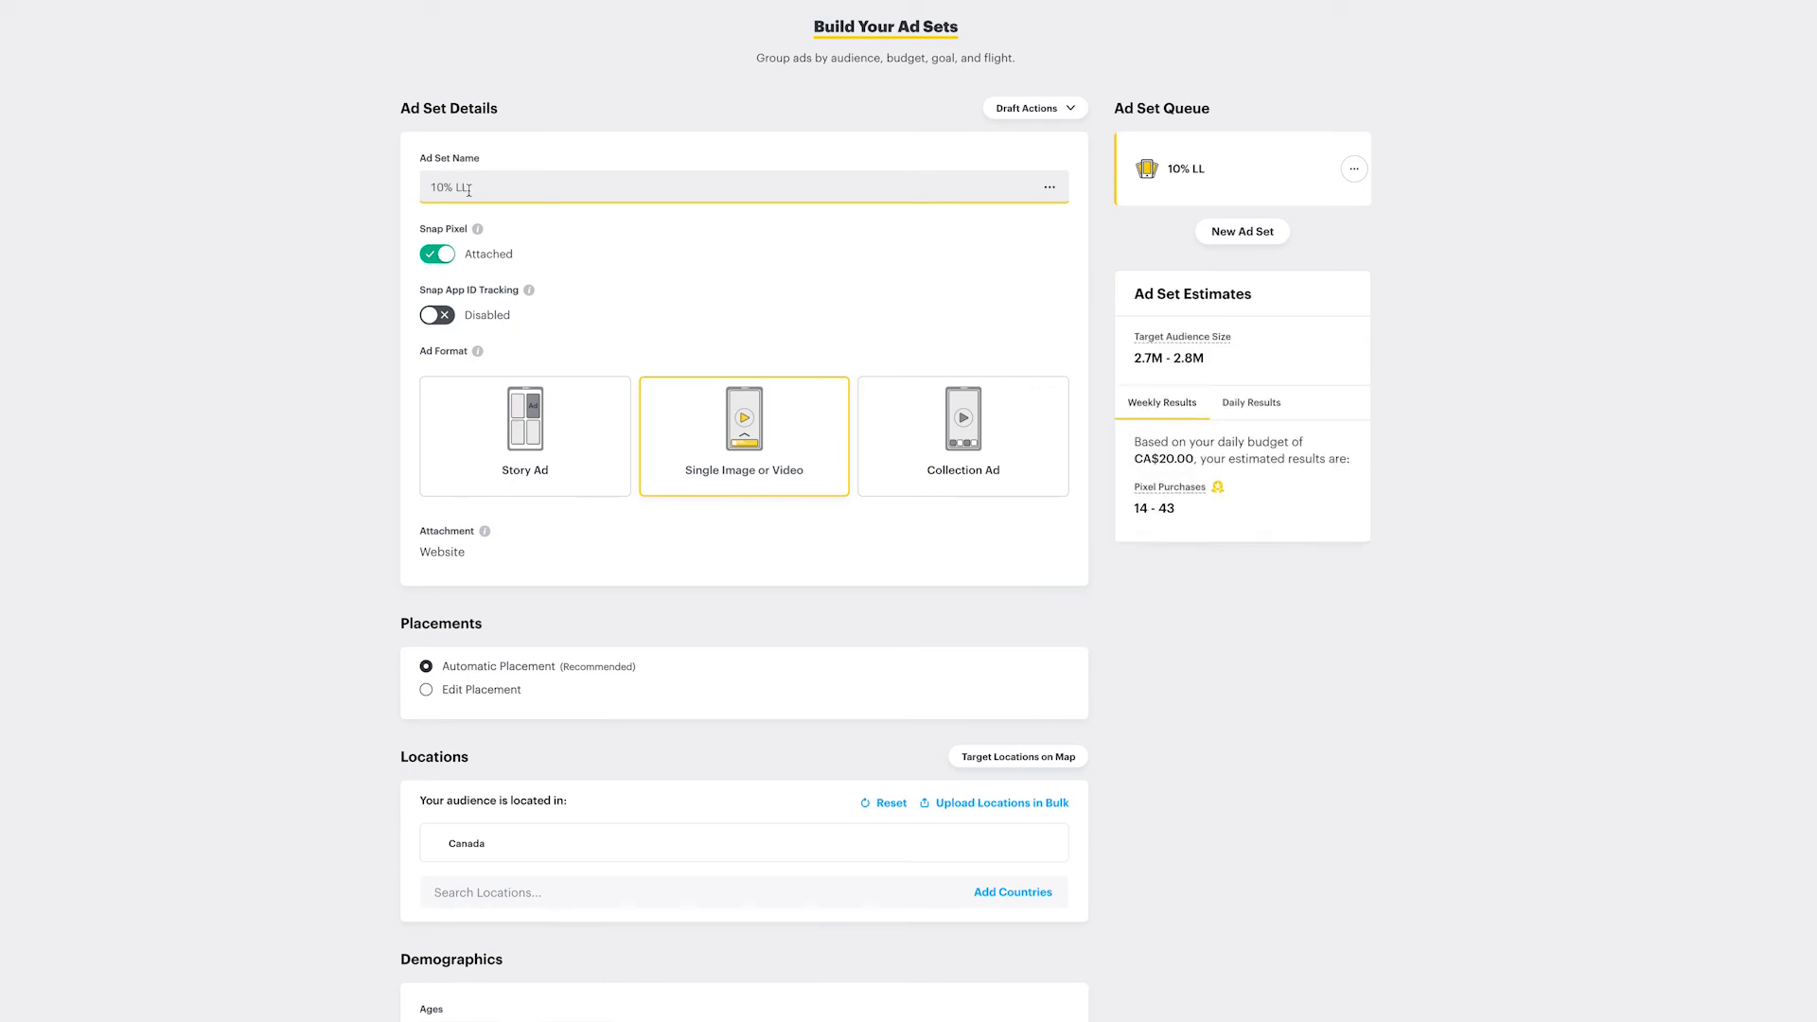
pyautogui.write(' P')
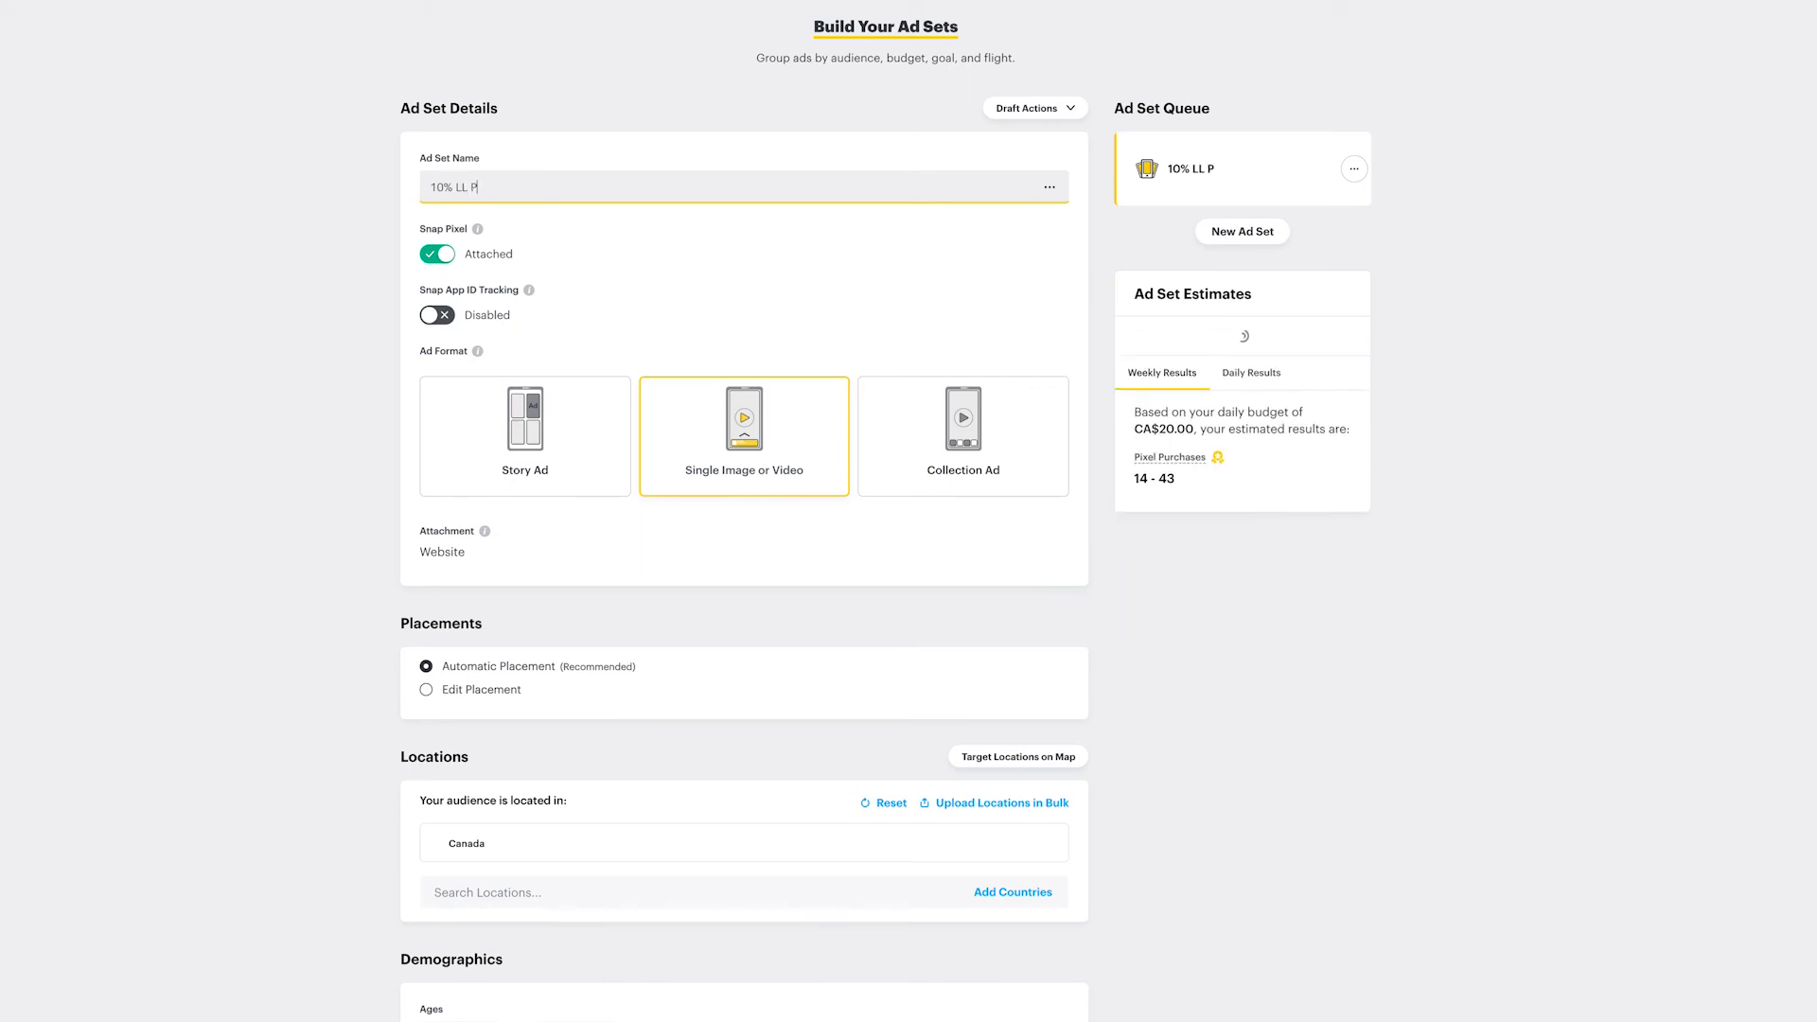
pyautogui.write('V 30')
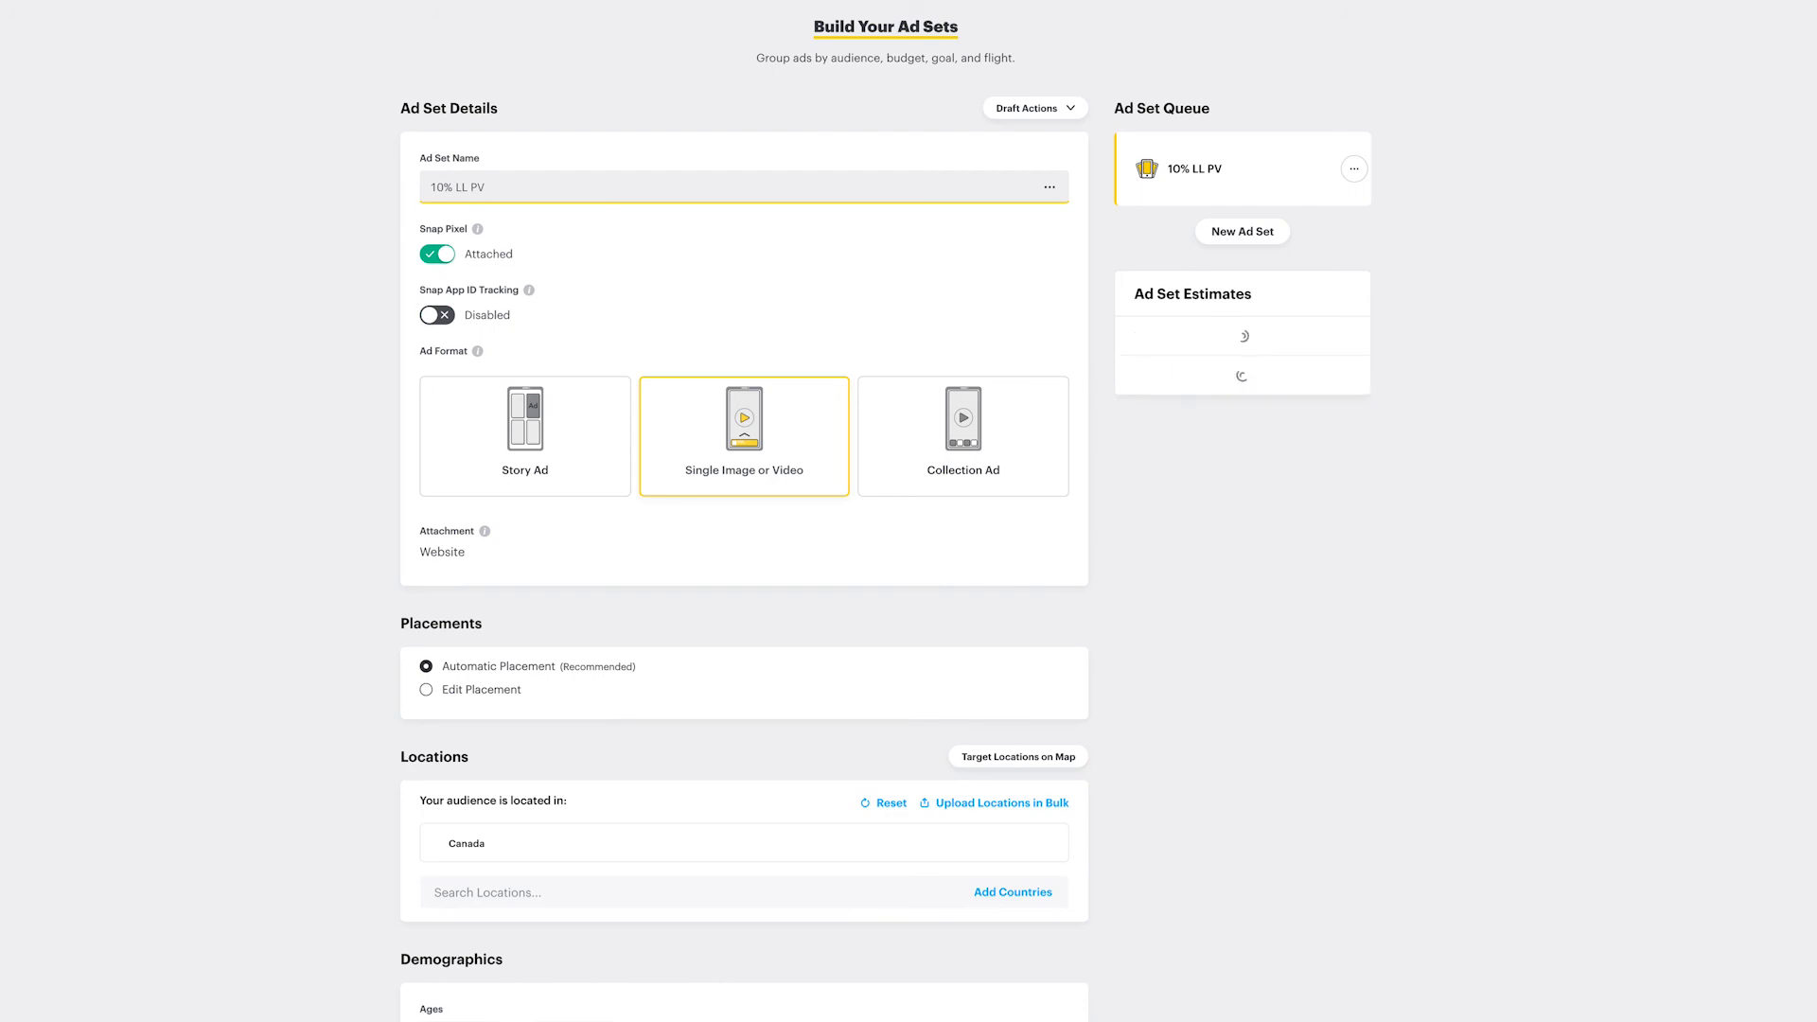
pyautogui.write(' Da')
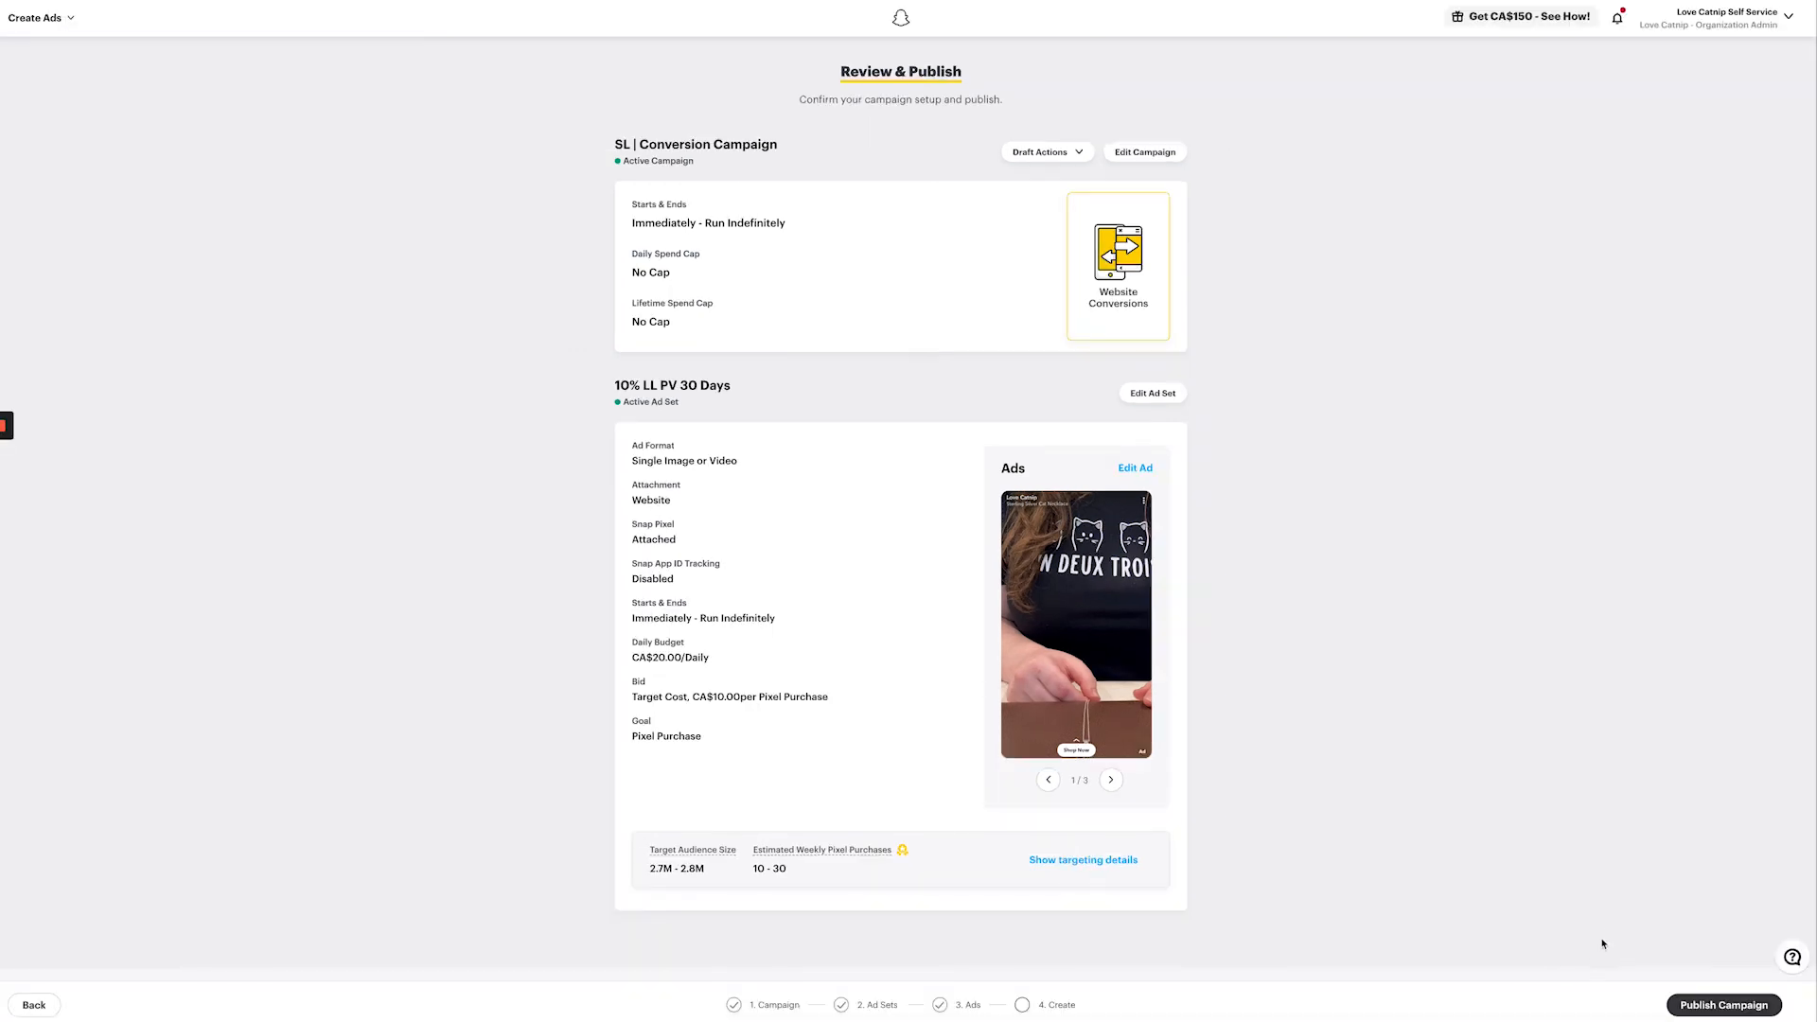
# Publish the SL | Conversion Campaign and go to its campaign management page.
pyautogui.click(1701, 1011)
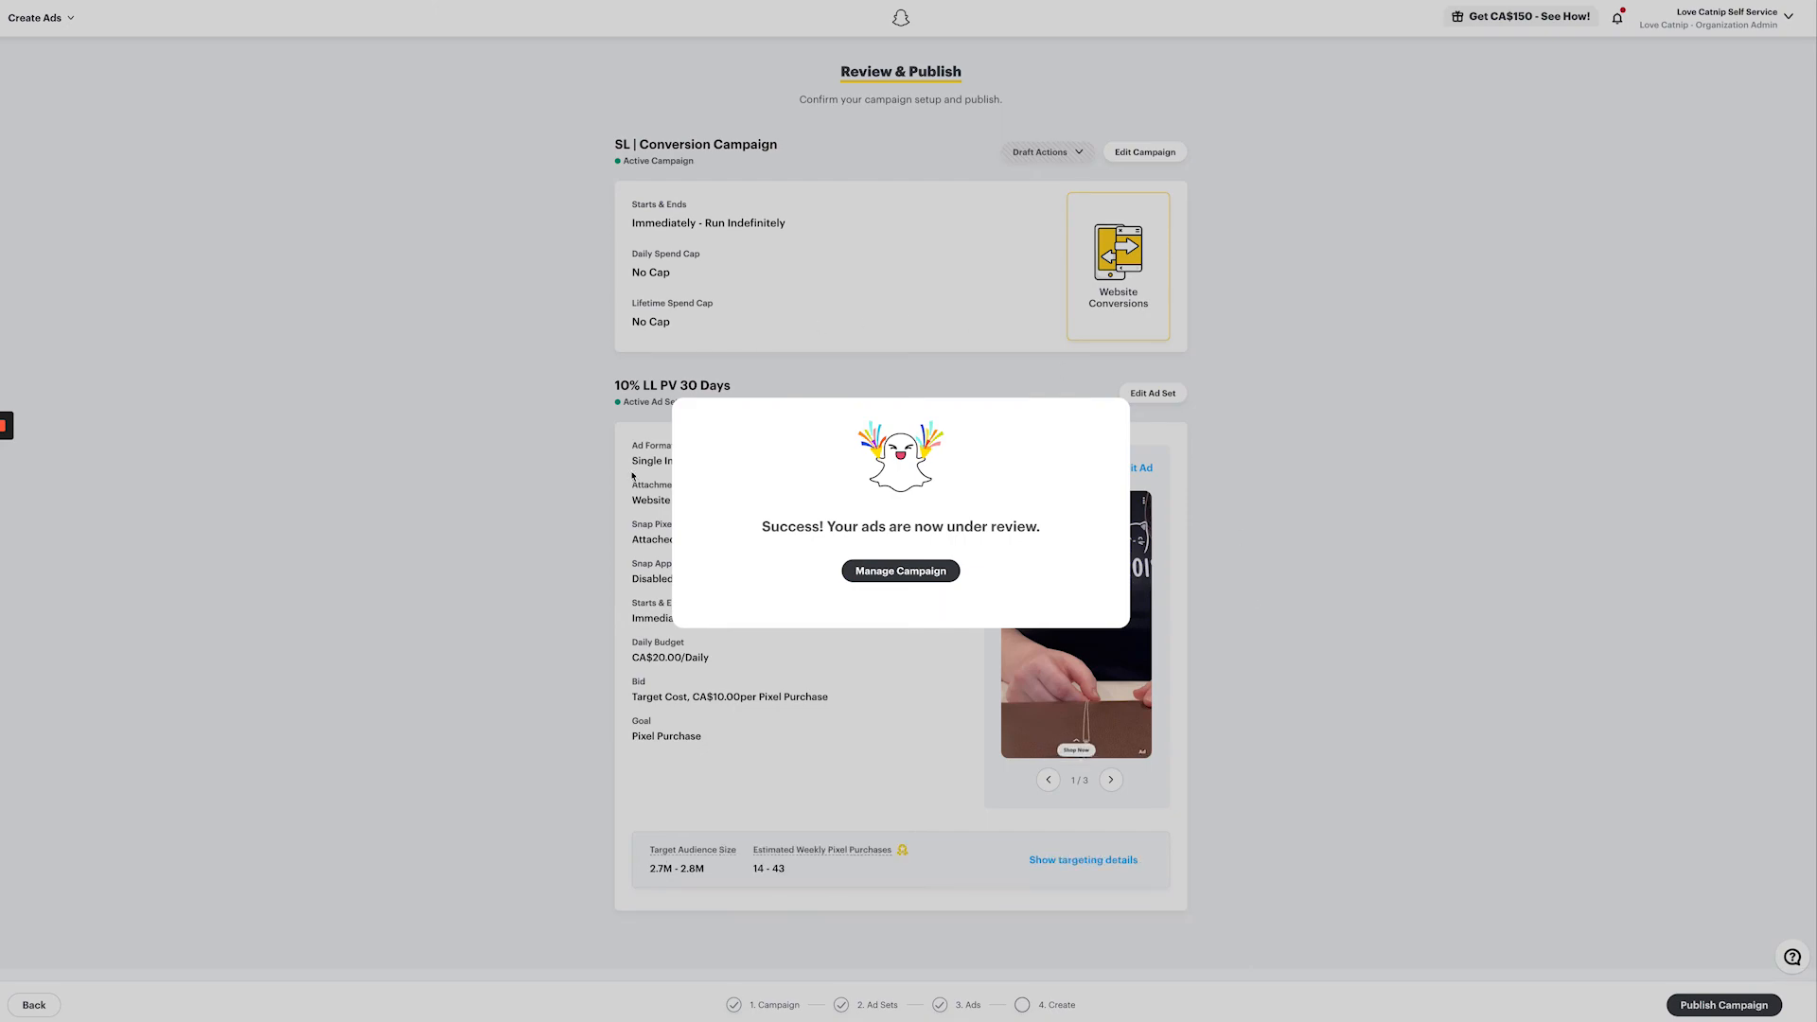
pyautogui.click(891, 571)
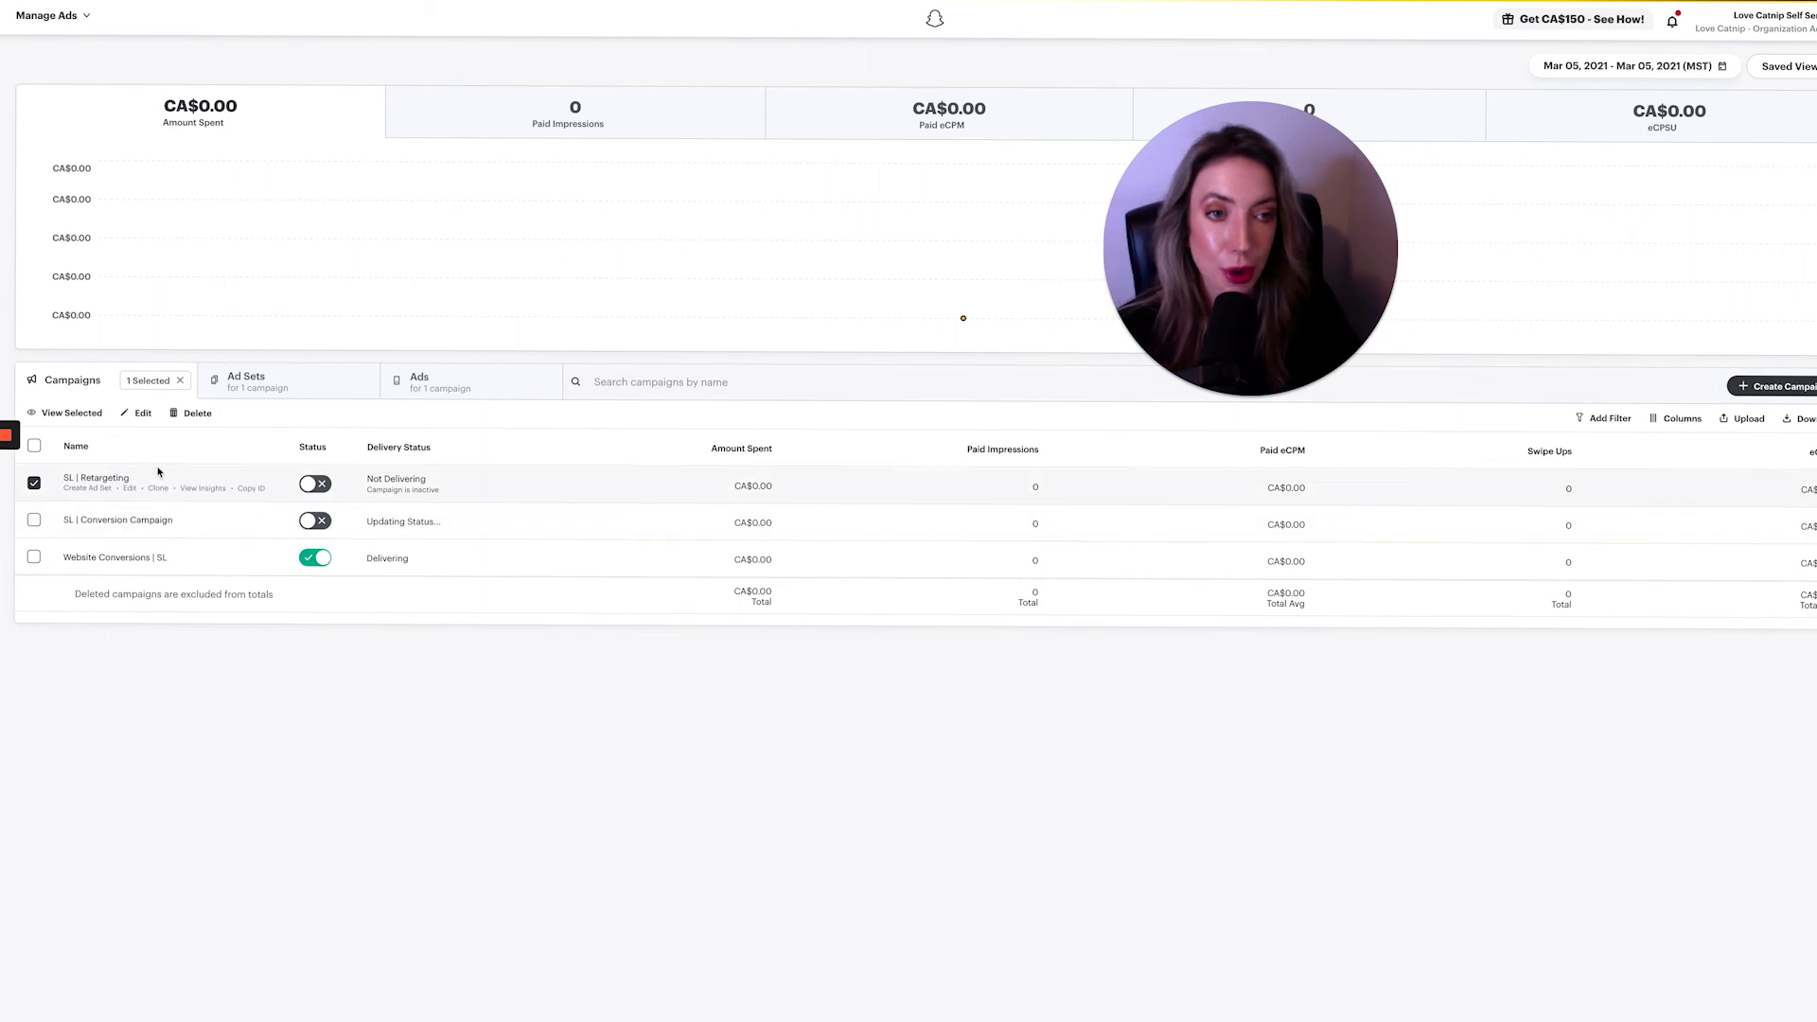
# Clear the selection of the SL | Retargeting campaign in the campaign list.
pyautogui.moveTo(8, 484)
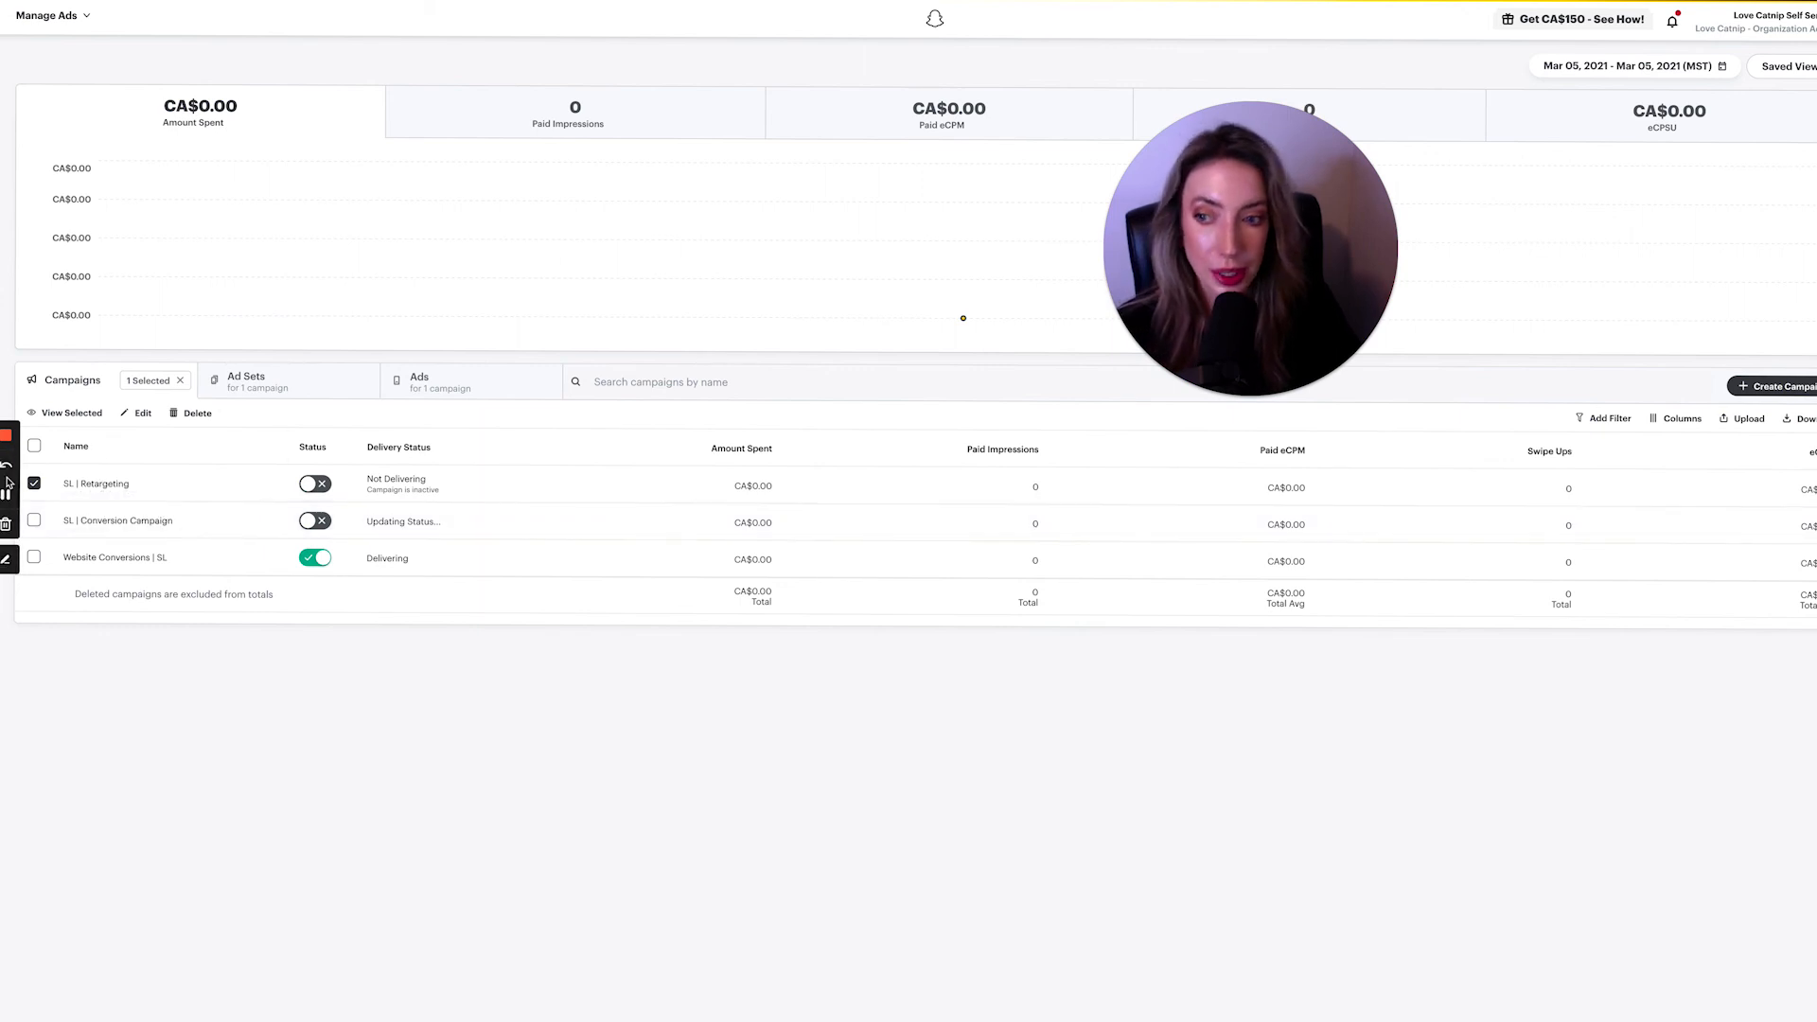
pyautogui.click(102, 484)
pyautogui.moveTo(1291, 291); pyautogui.dragTo(1365, 648)
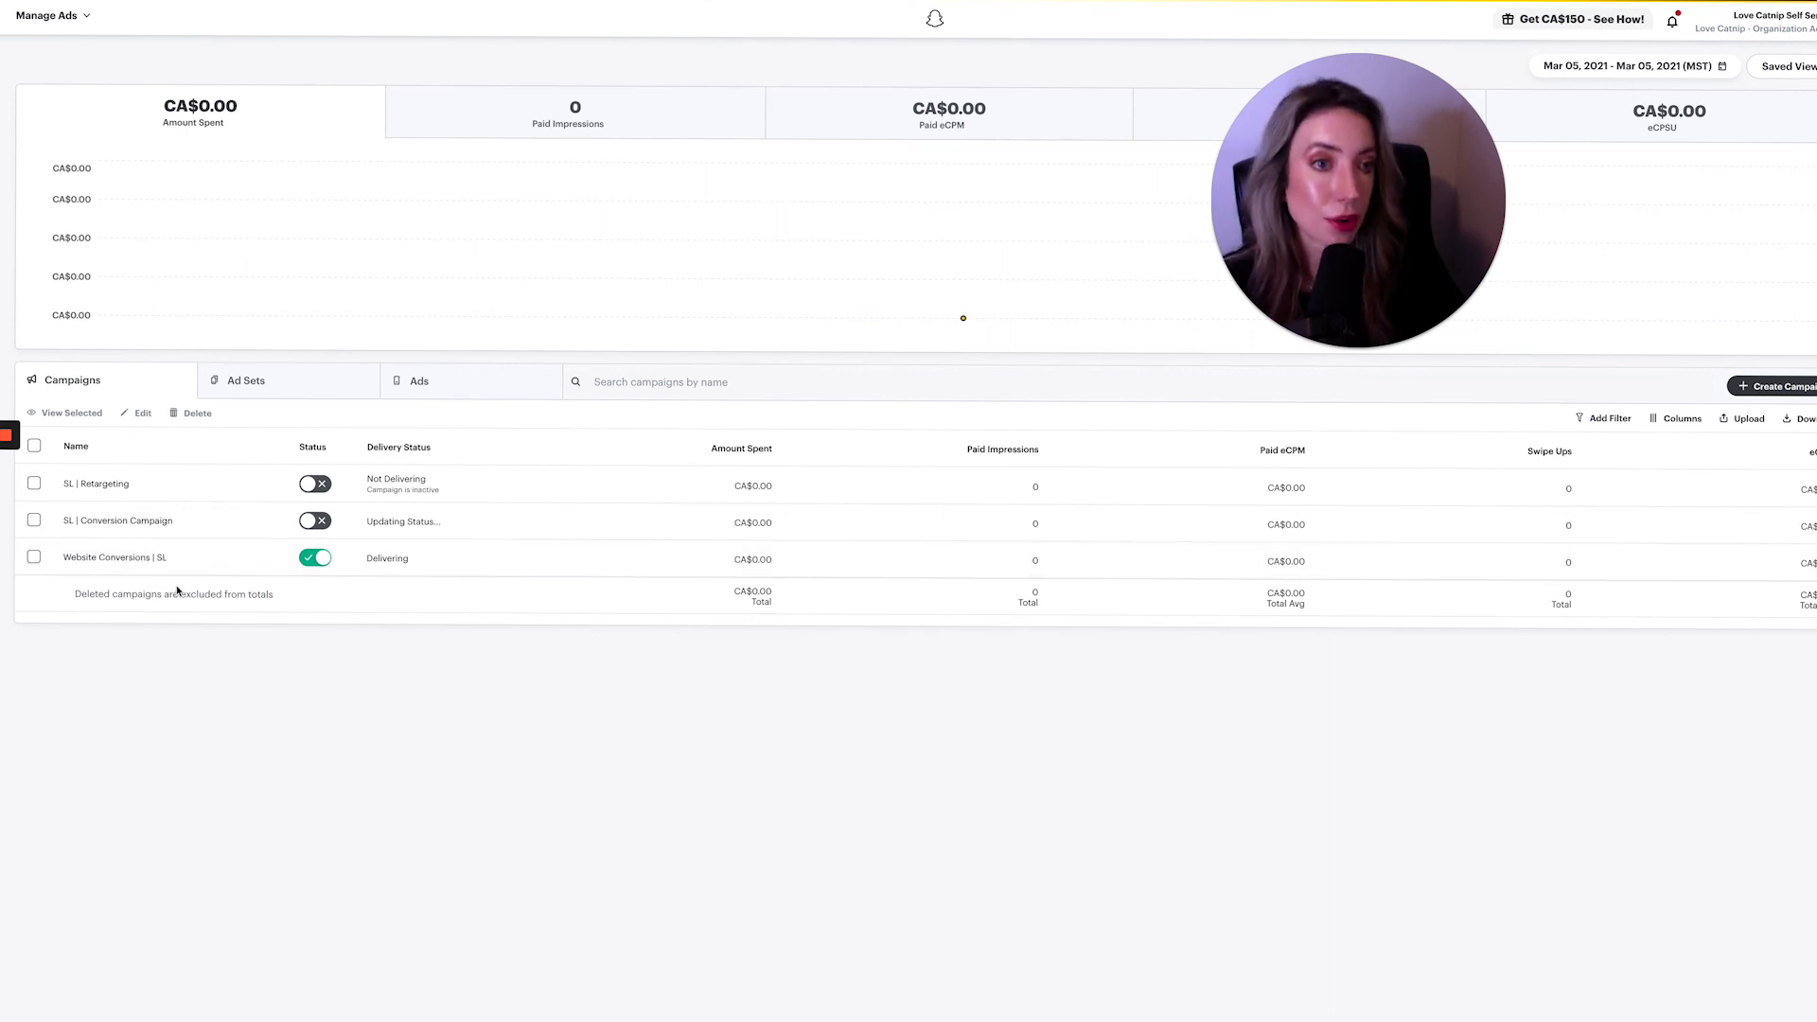
# View the insights of the Website Conversions | SL campaign and examine paid impressions by age and gender.
pyautogui.moveTo(162, 557)
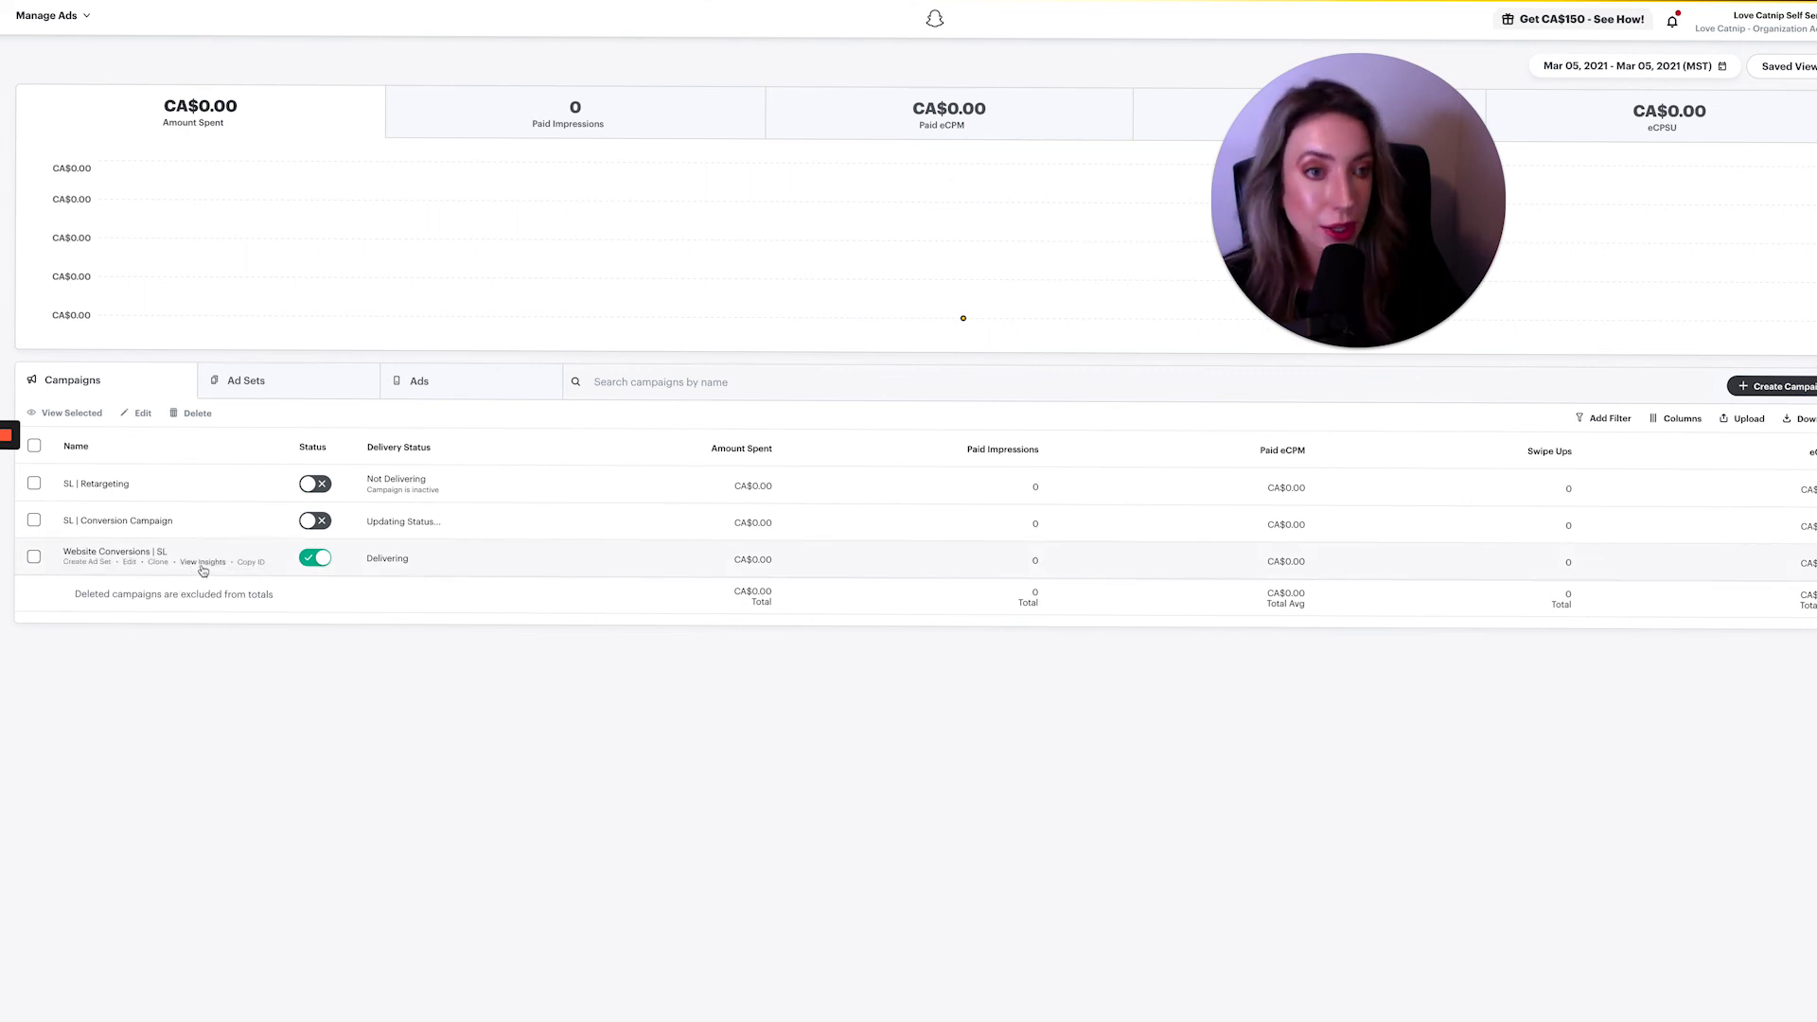
pyautogui.click(203, 563)
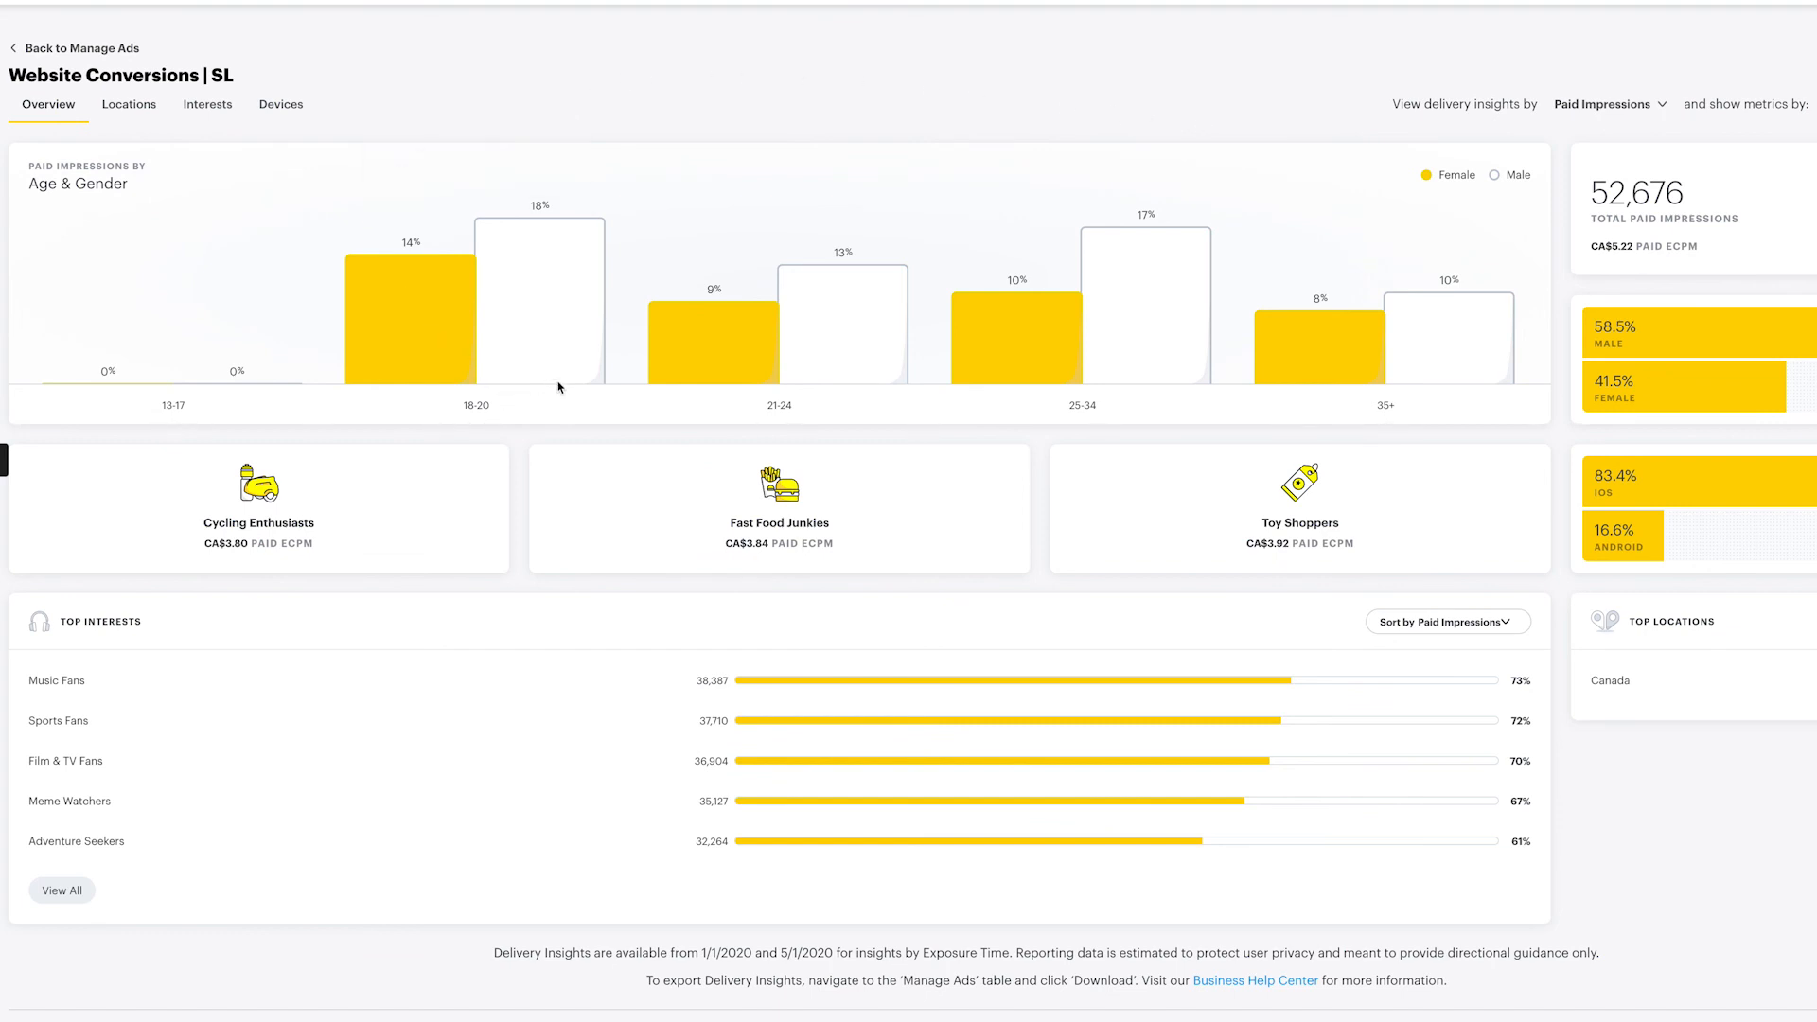
pyautogui.moveTo(556, 351)
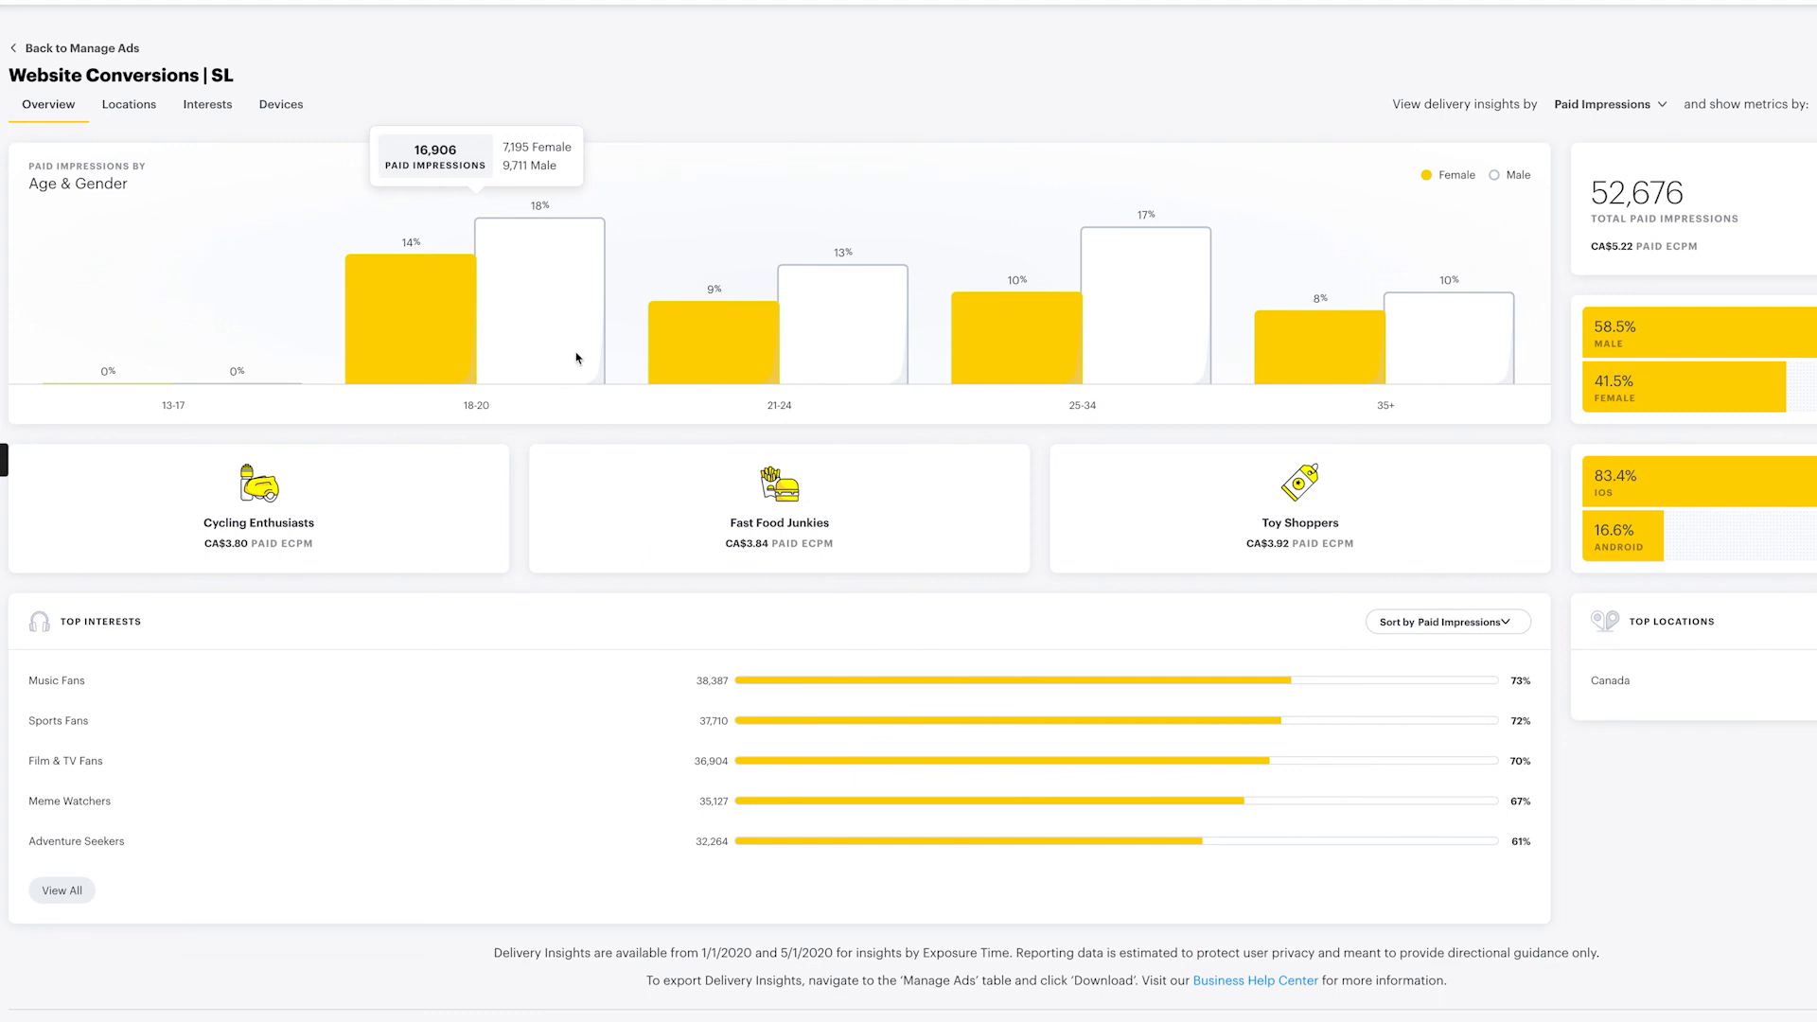
pyautogui.moveTo(1155, 320)
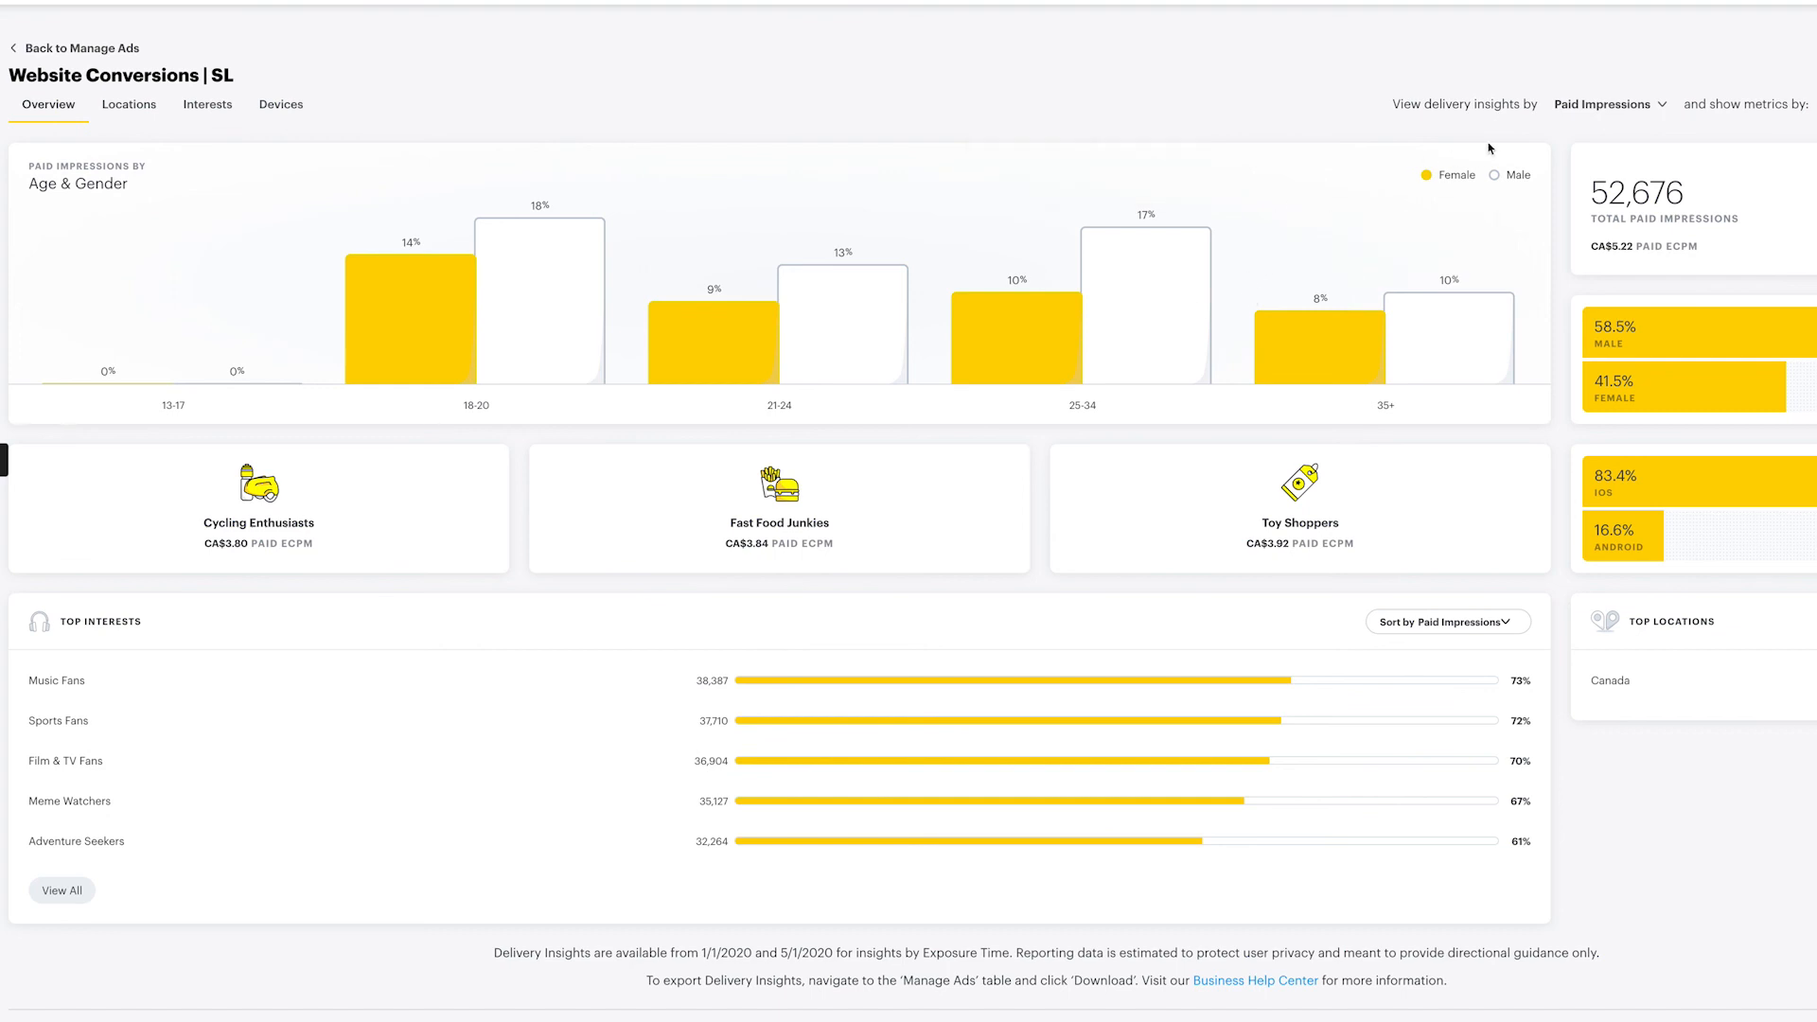
# Show the delivery insights by Pages Viewed and examine the interest, device, and age and gender breakdowns.
pyautogui.click(1595, 106)
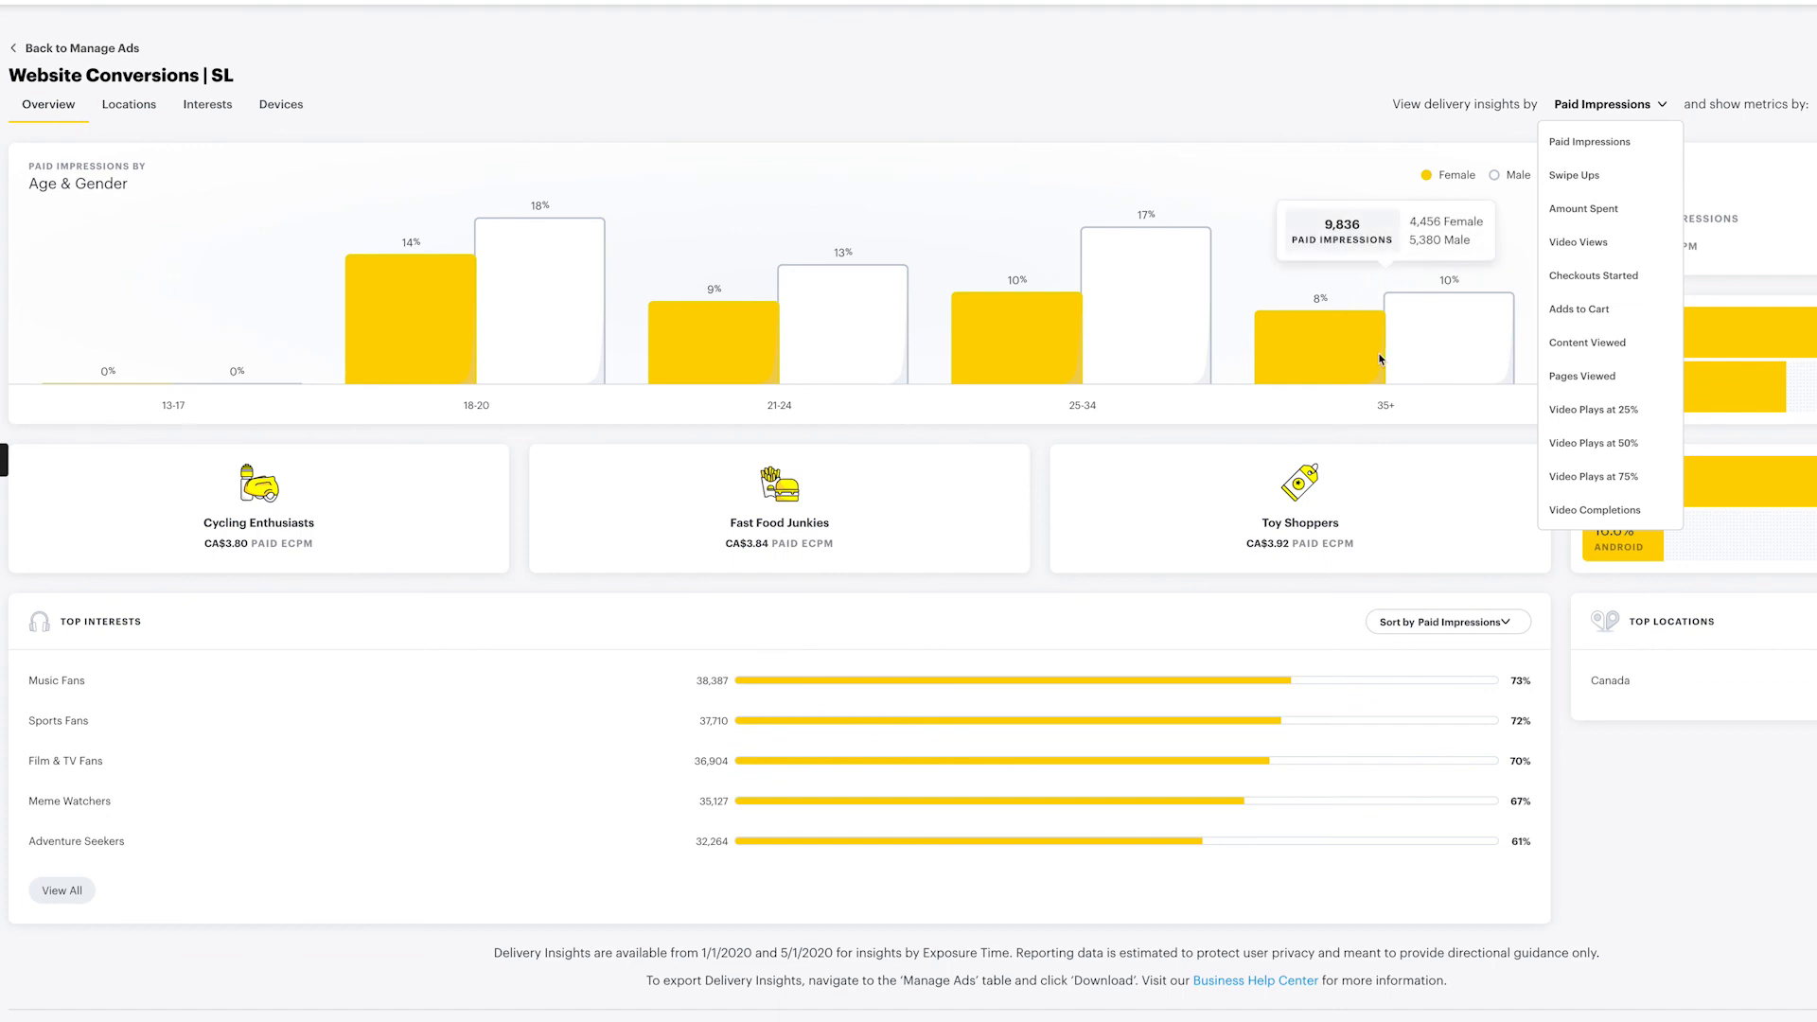
pyautogui.click(1583, 377)
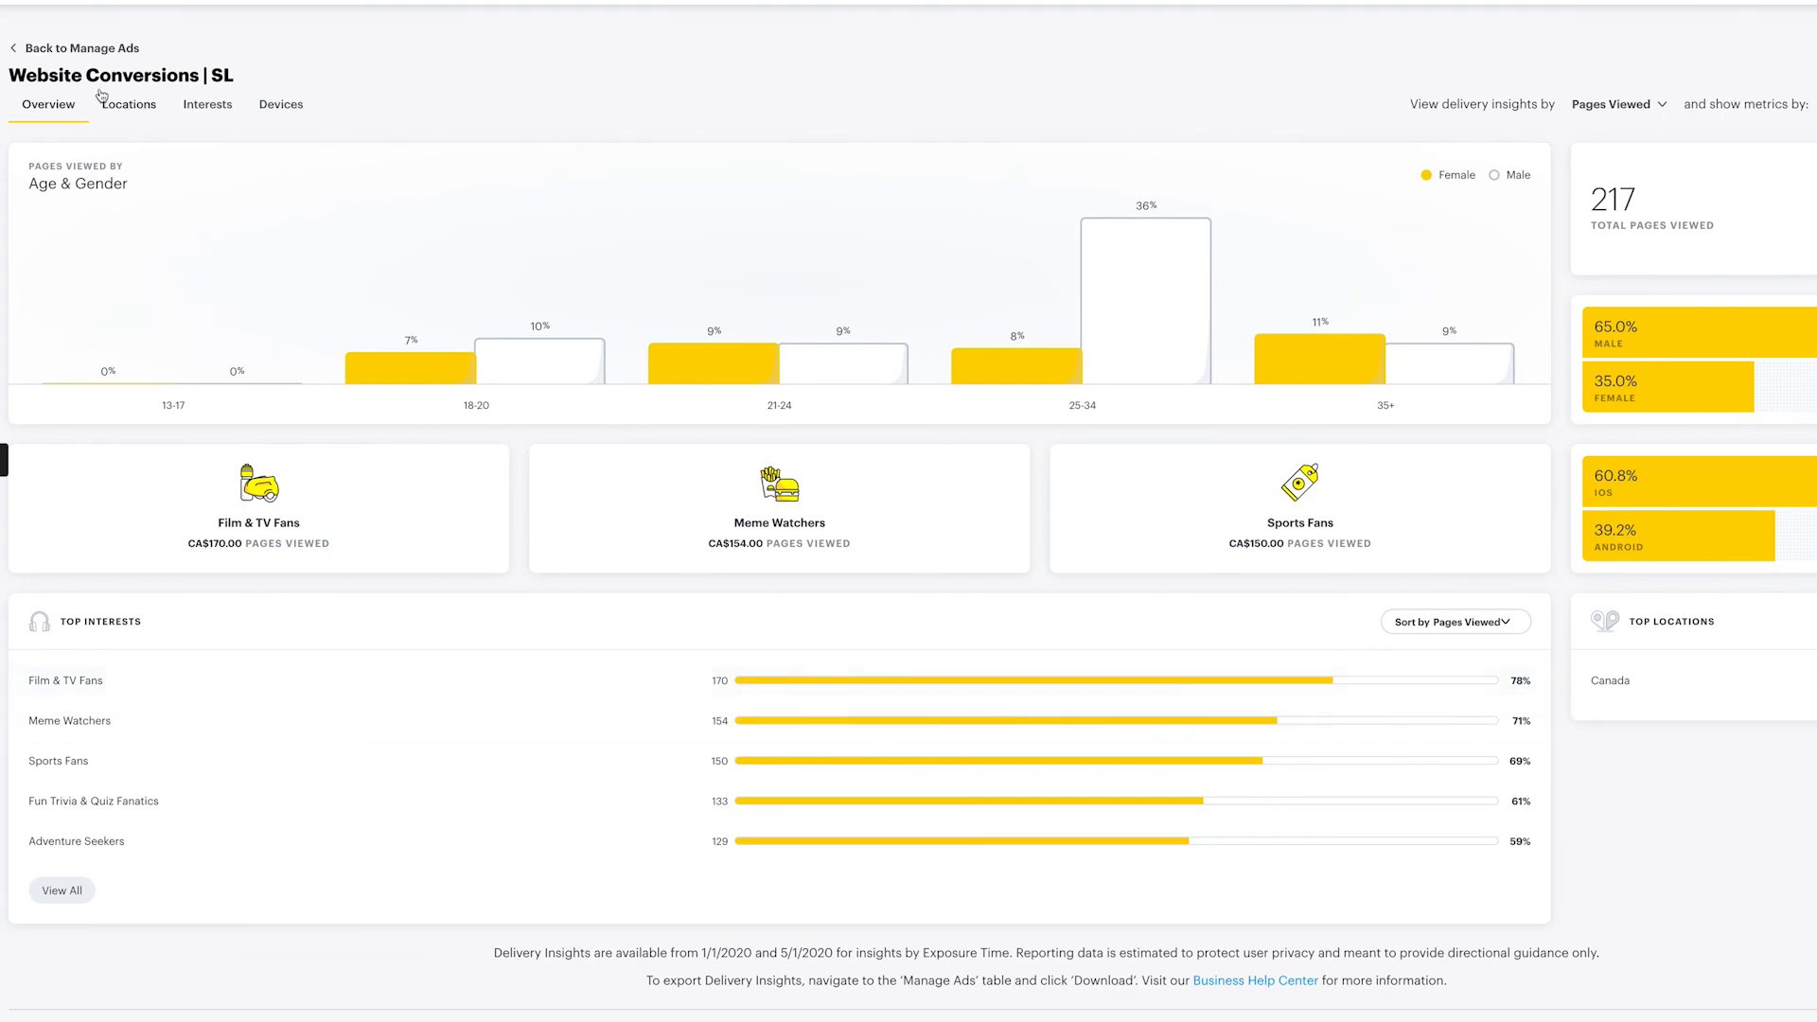
pyautogui.click(207, 111)
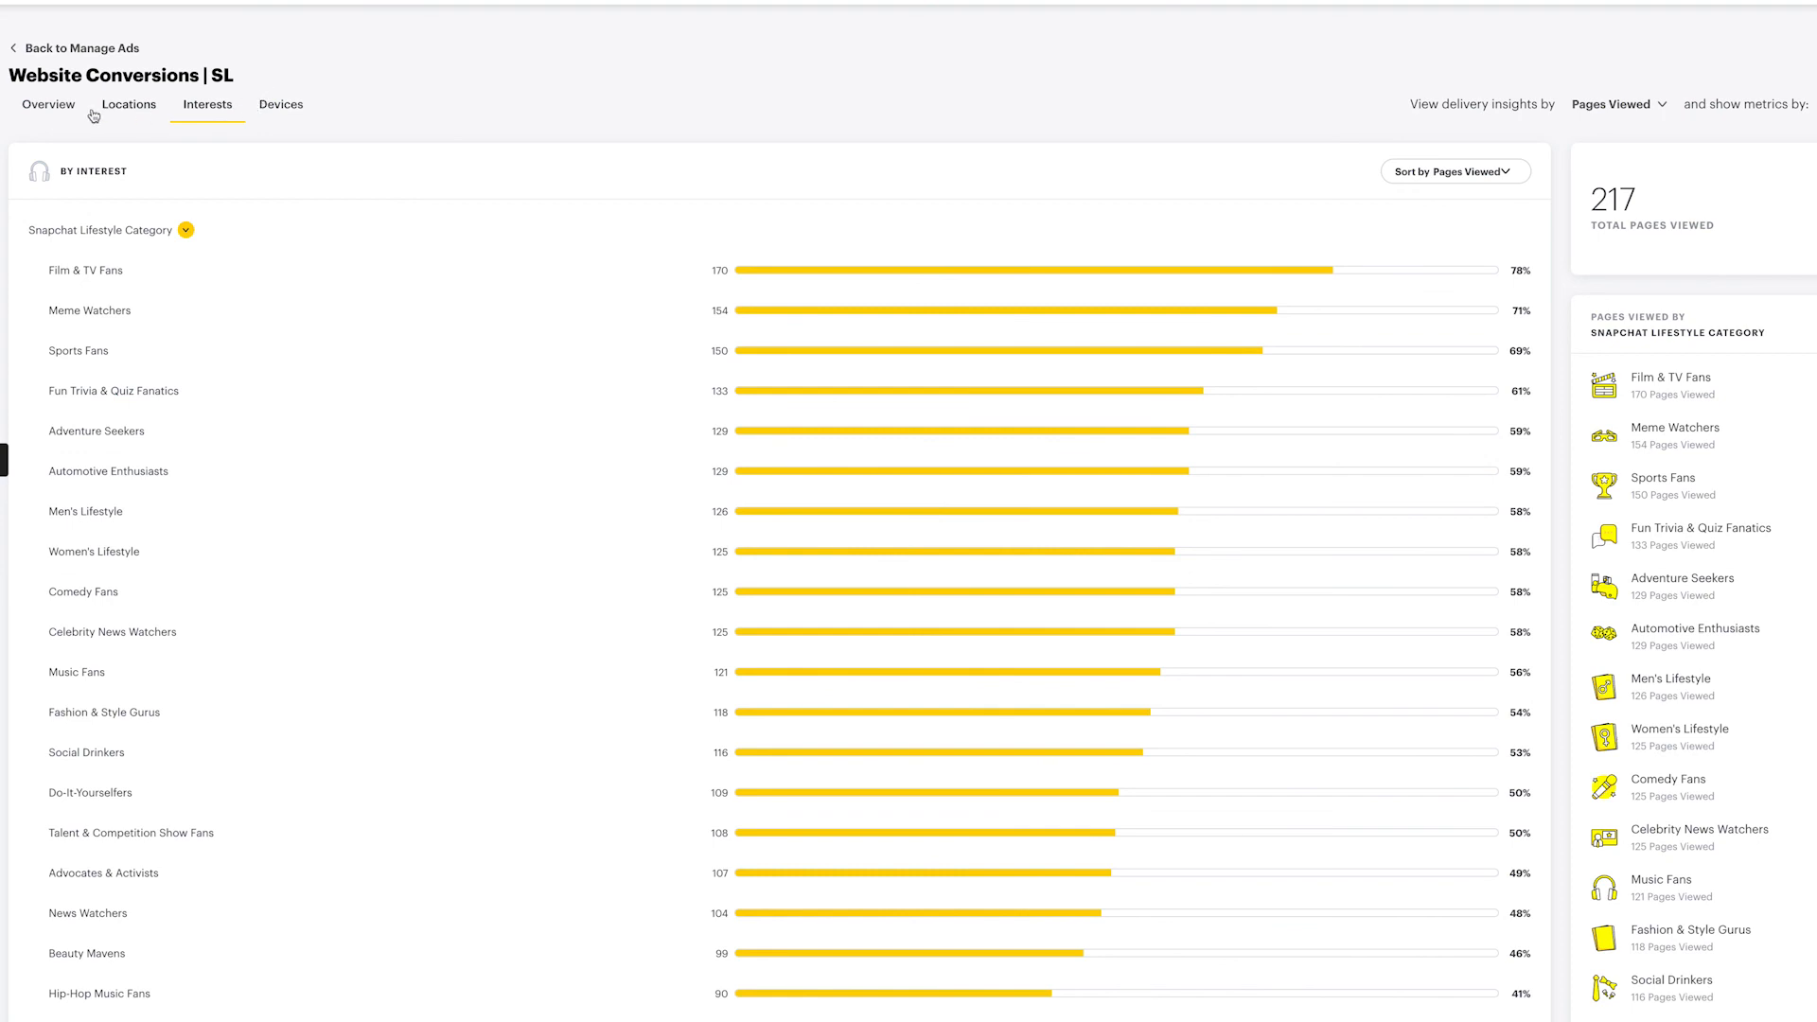
pyautogui.click(260, 111)
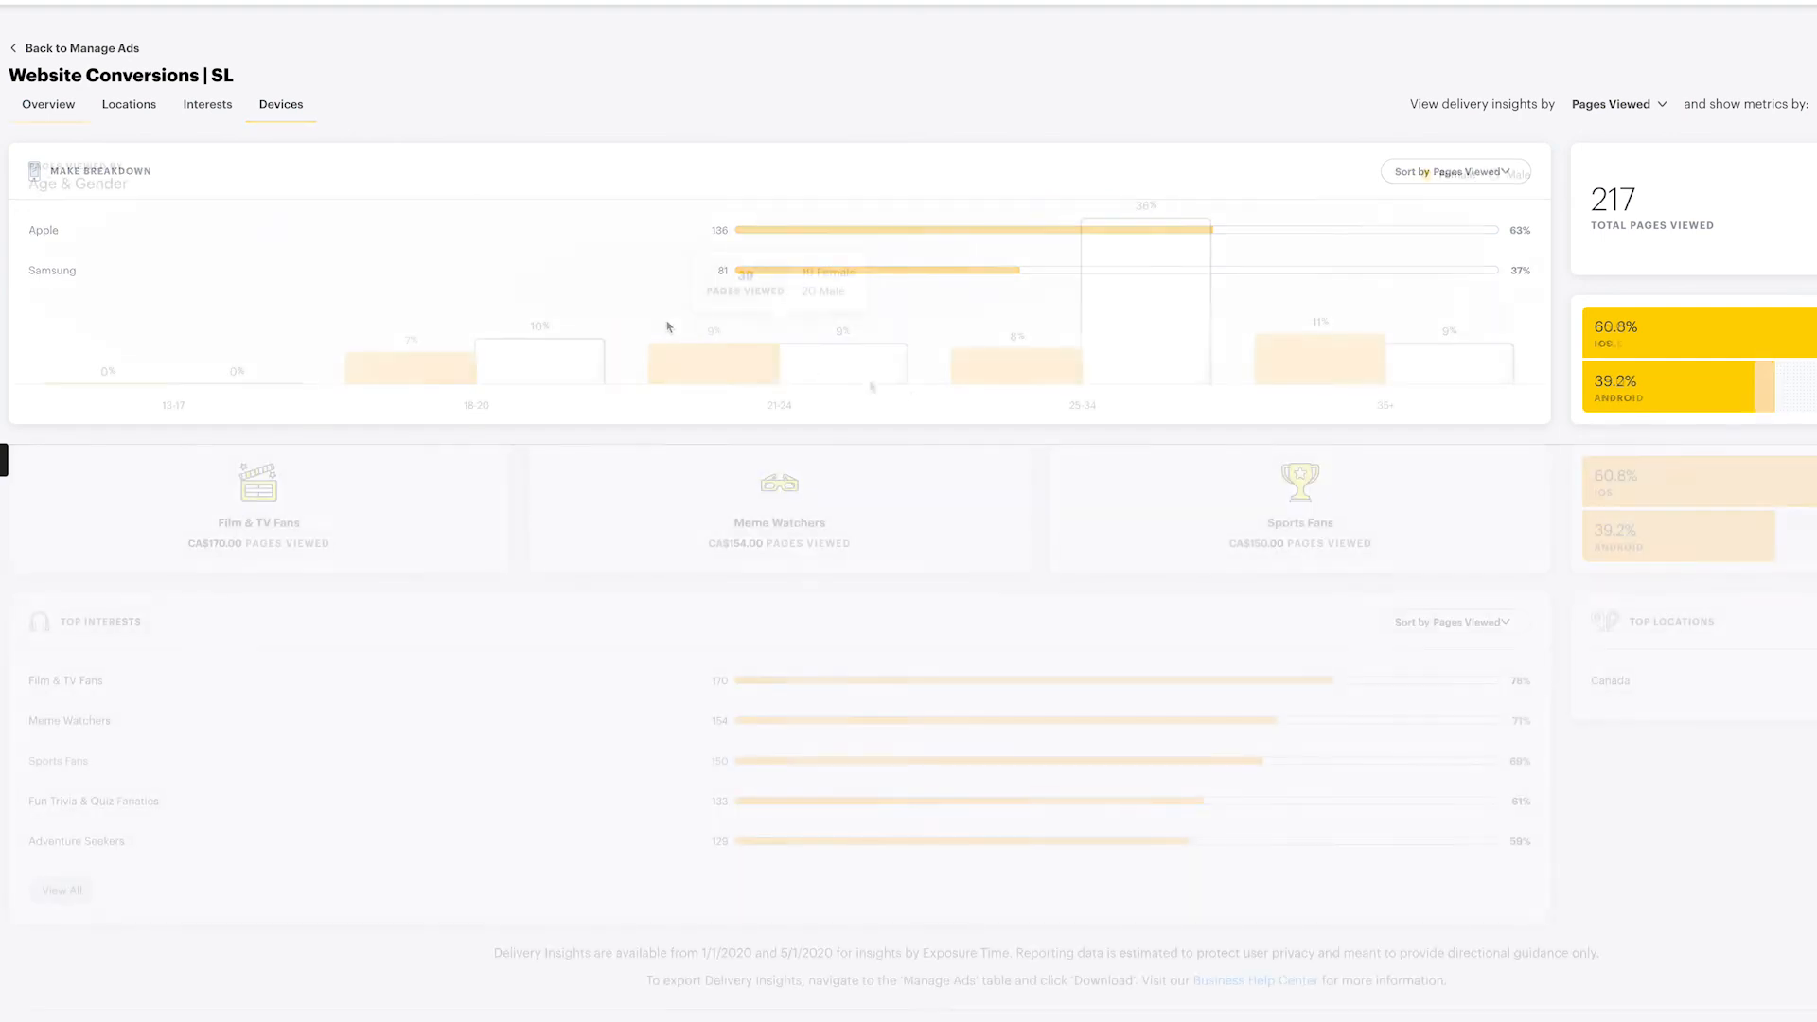
pyautogui.moveTo(524, 361)
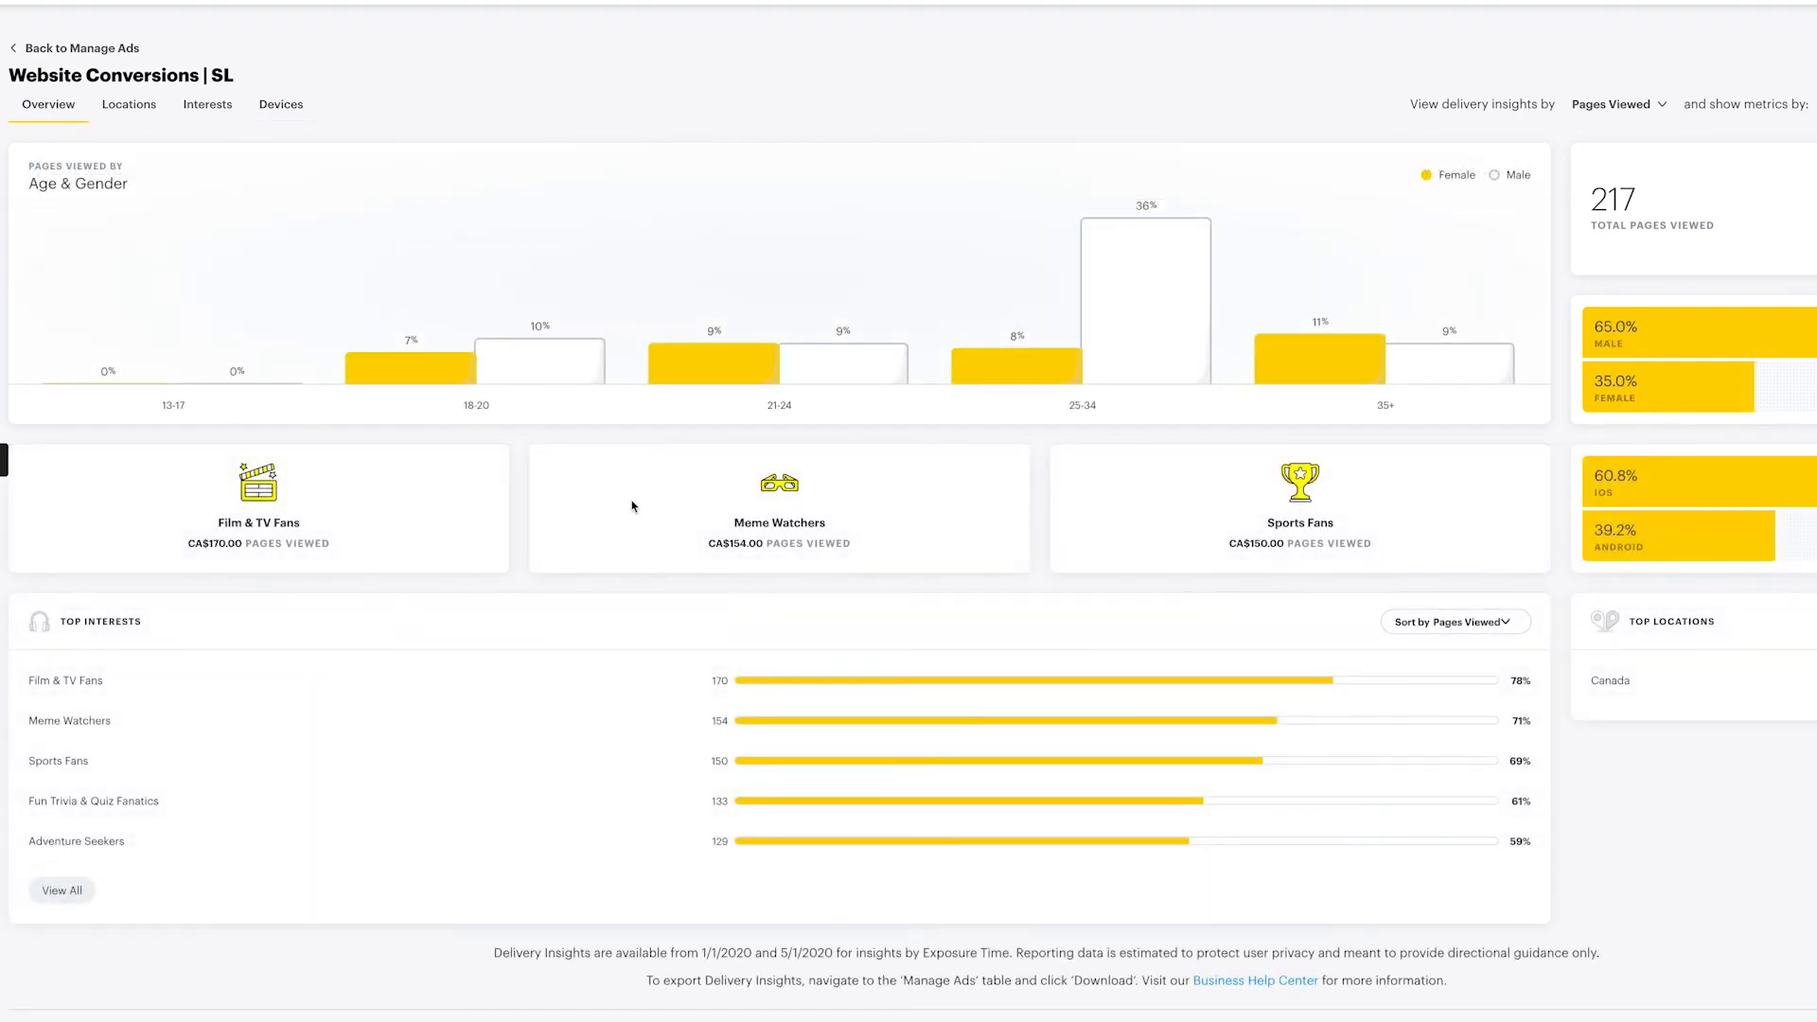